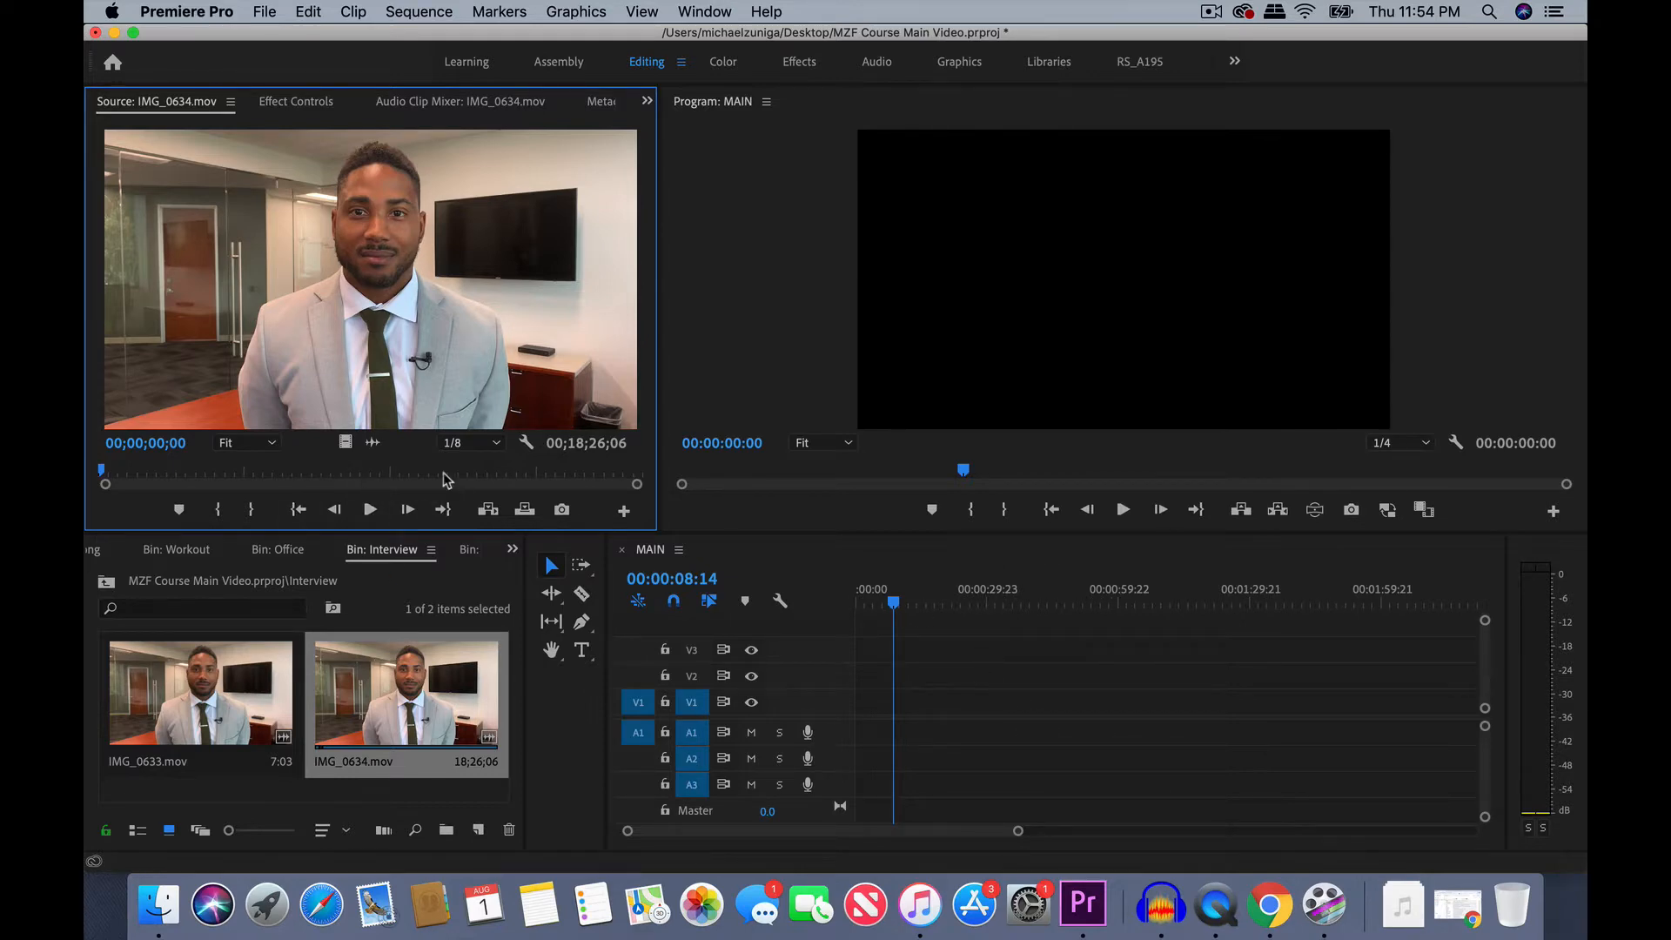
- Display the audio waveform of IMG_0634.mov in the source monitor and magnify it around 00;02;07;24
{"action": "left_click", "coordinate": [238, 476]}
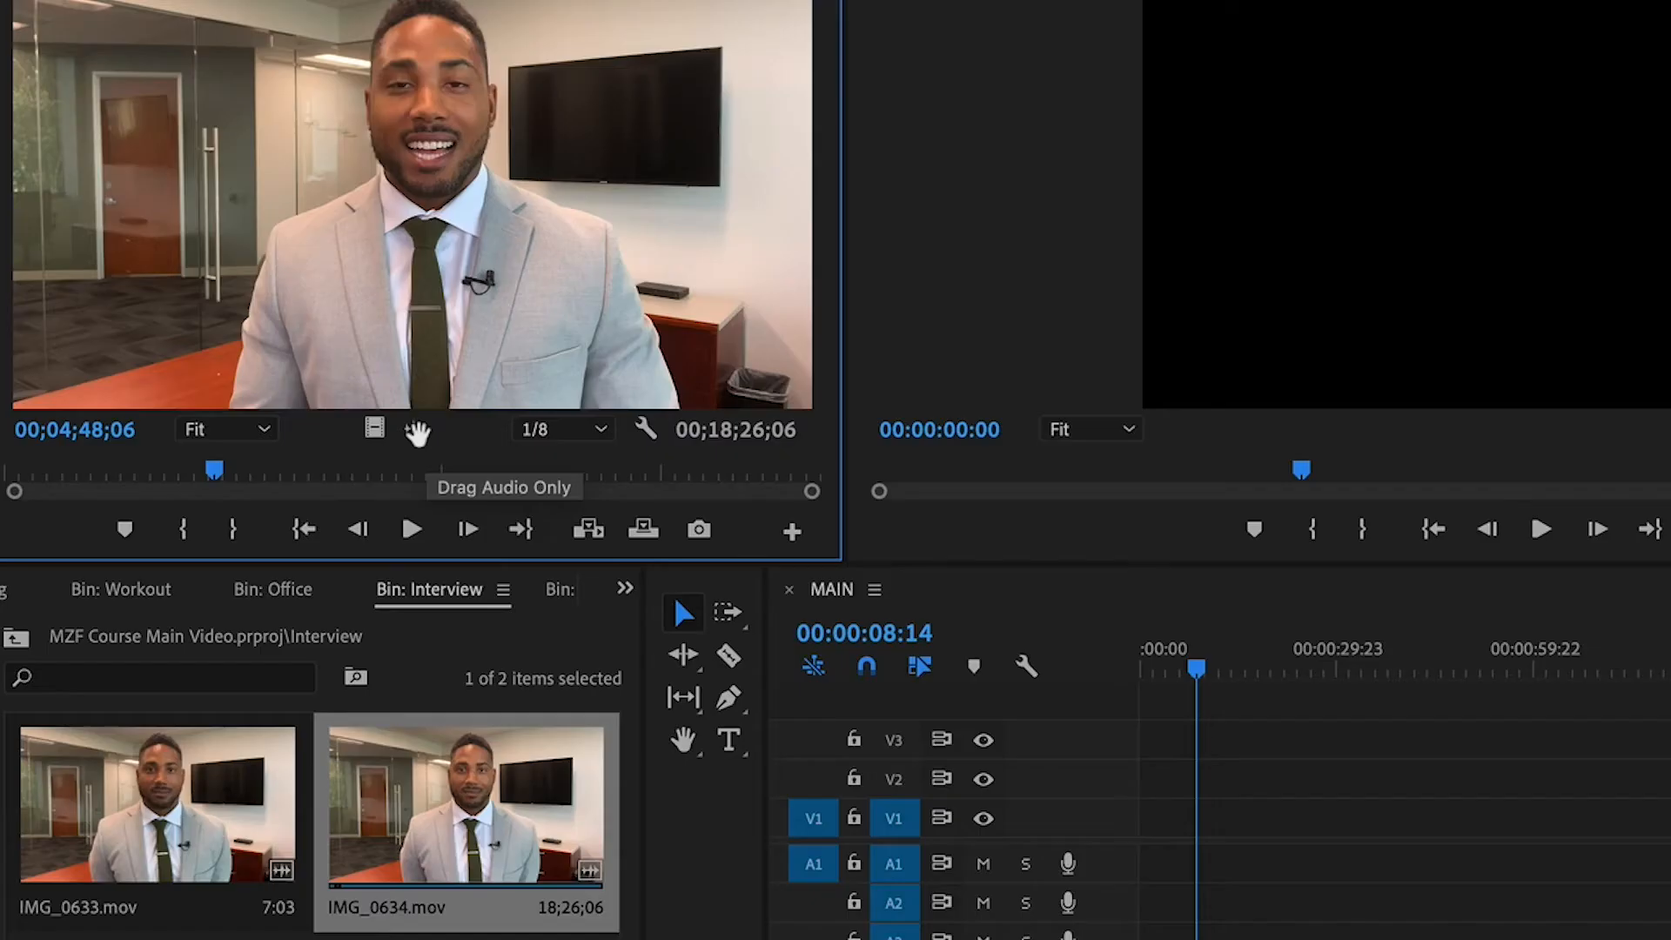
{"action": "left_click", "coordinate": [418, 432]}
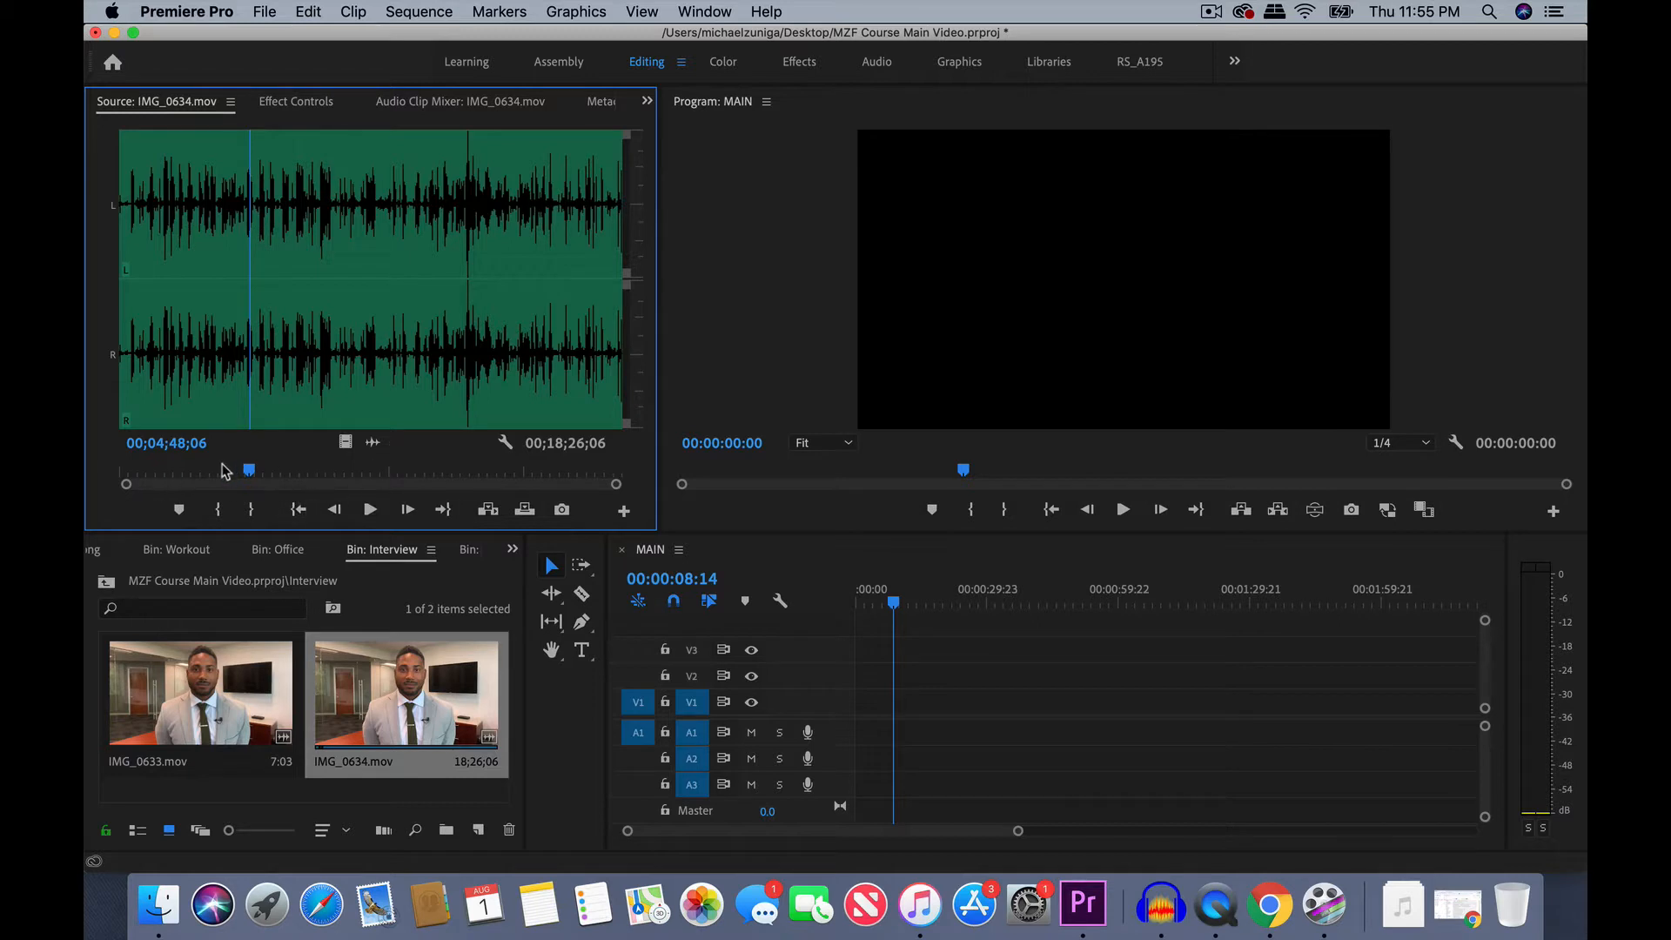
{"action": "left_click", "coordinate": [178, 471]}
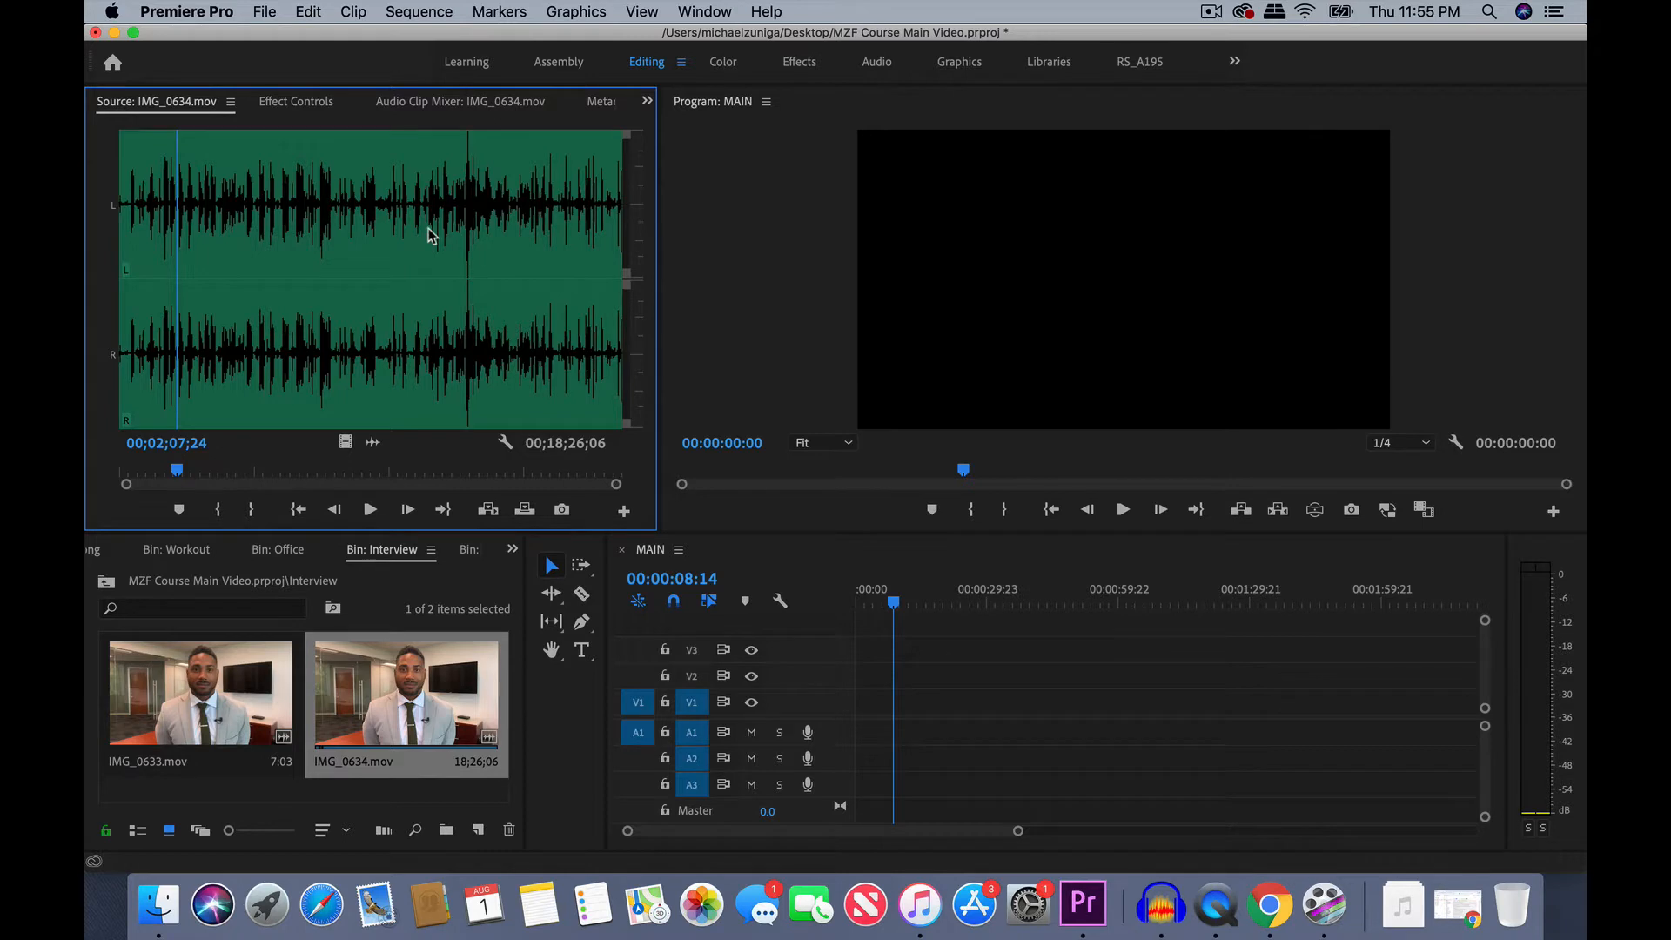
{"action": "key", "text": "="}
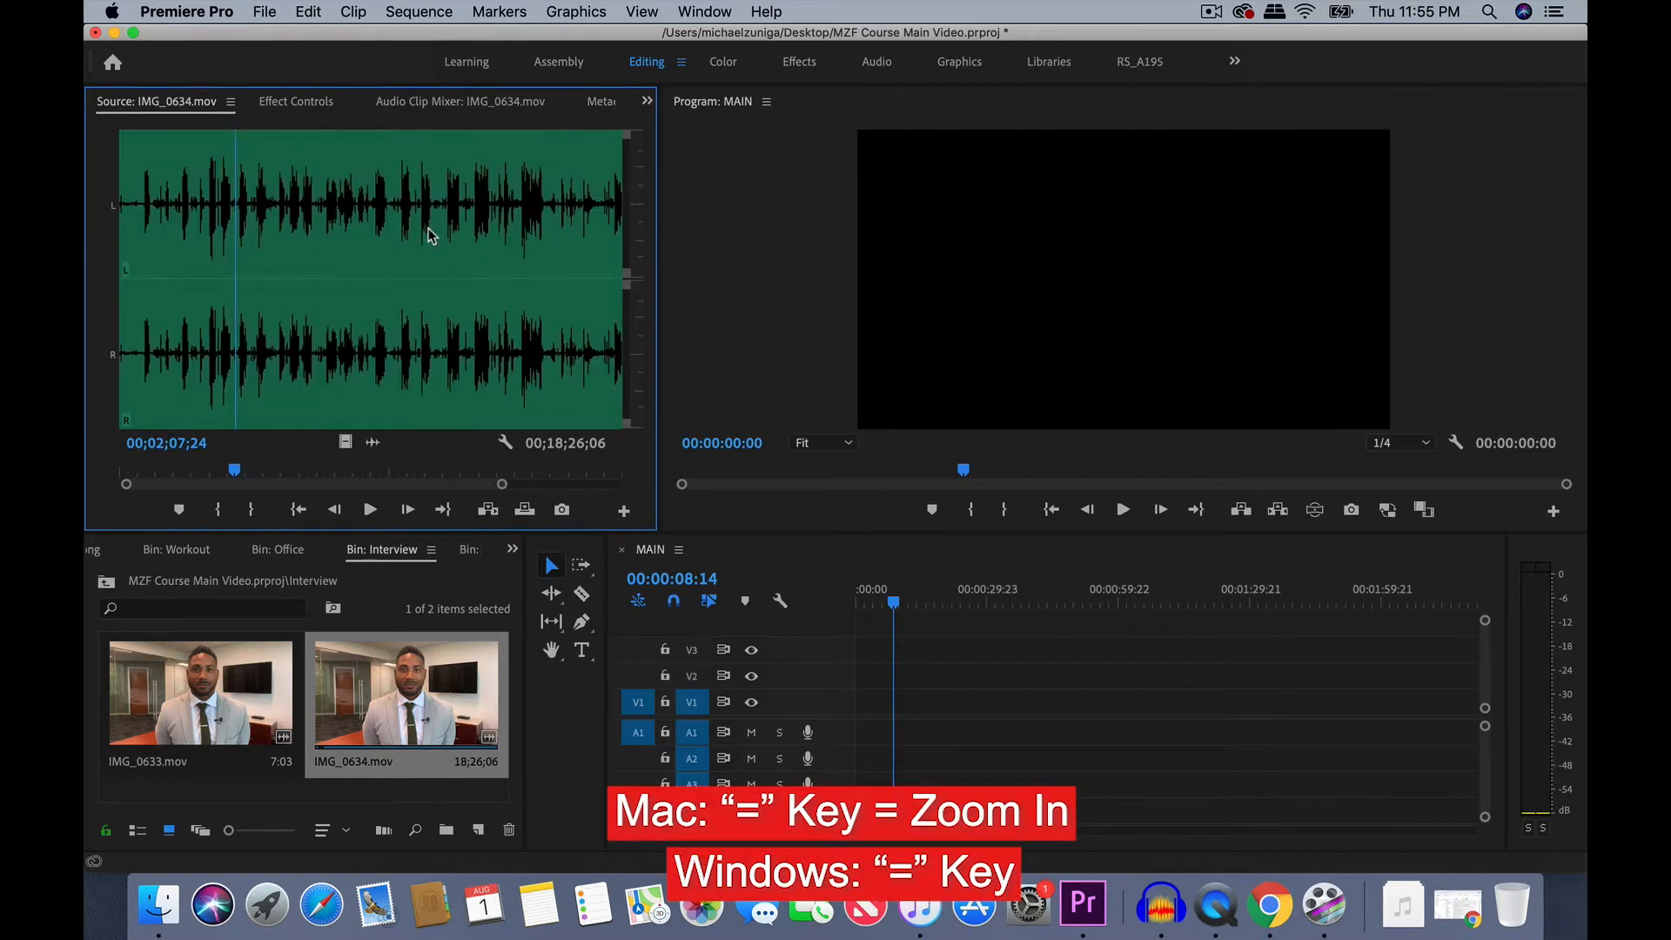
{"action": "key", "text": "="}
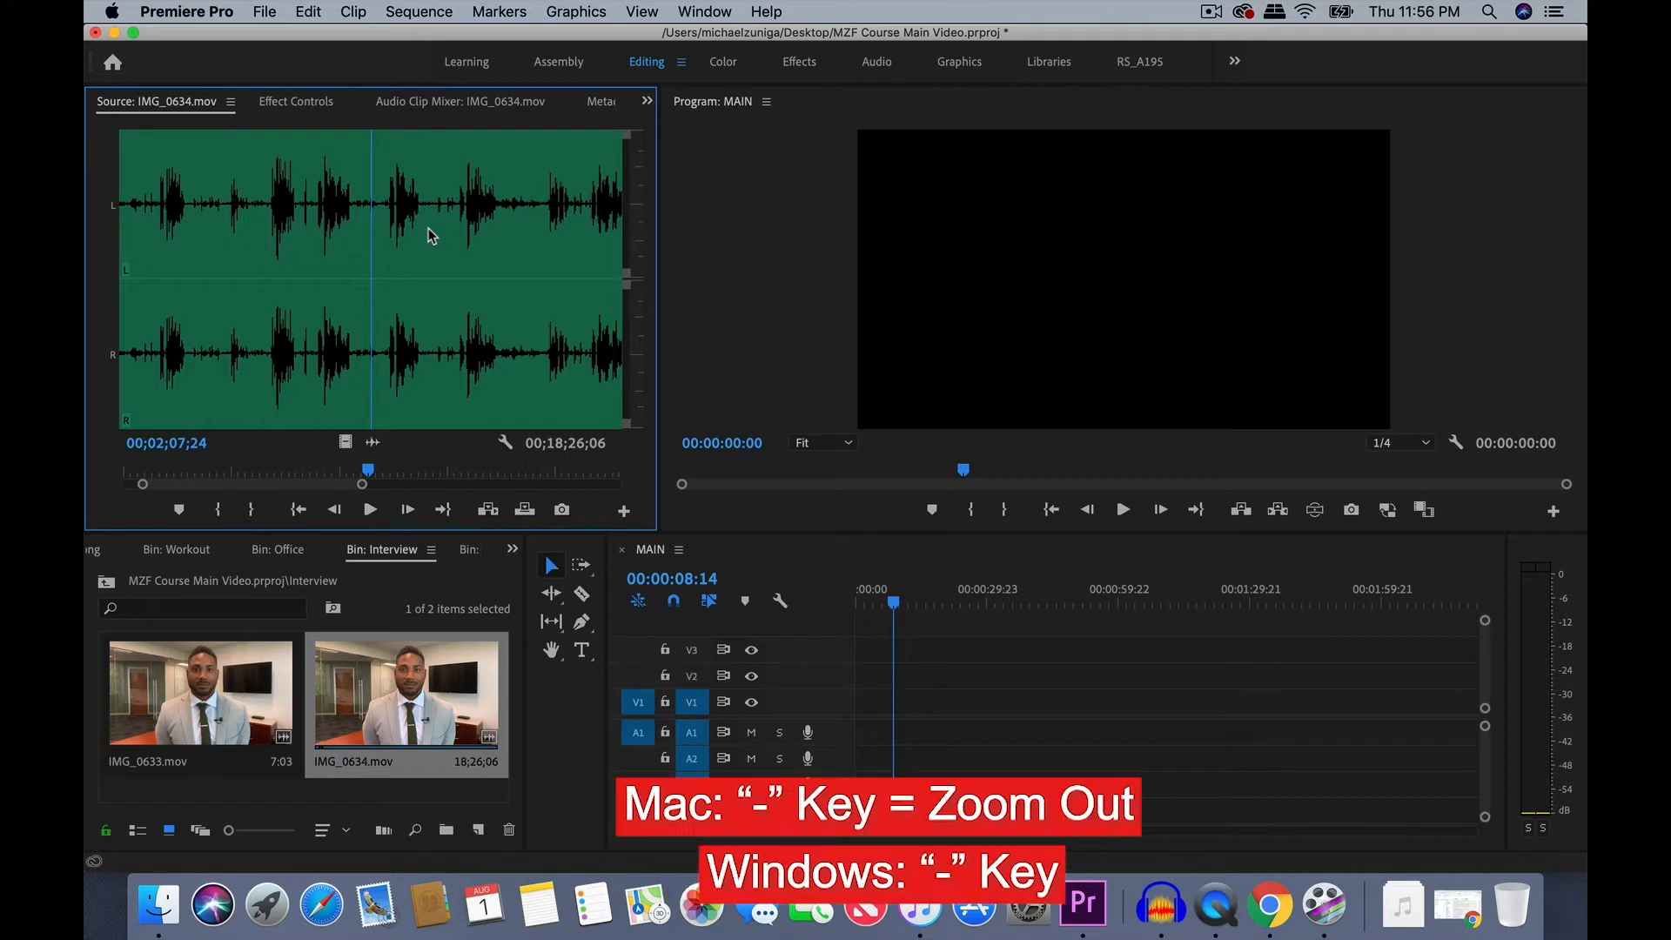
{"action": "key", "text": "minus"}
{"action": "key", "text": "minus"}
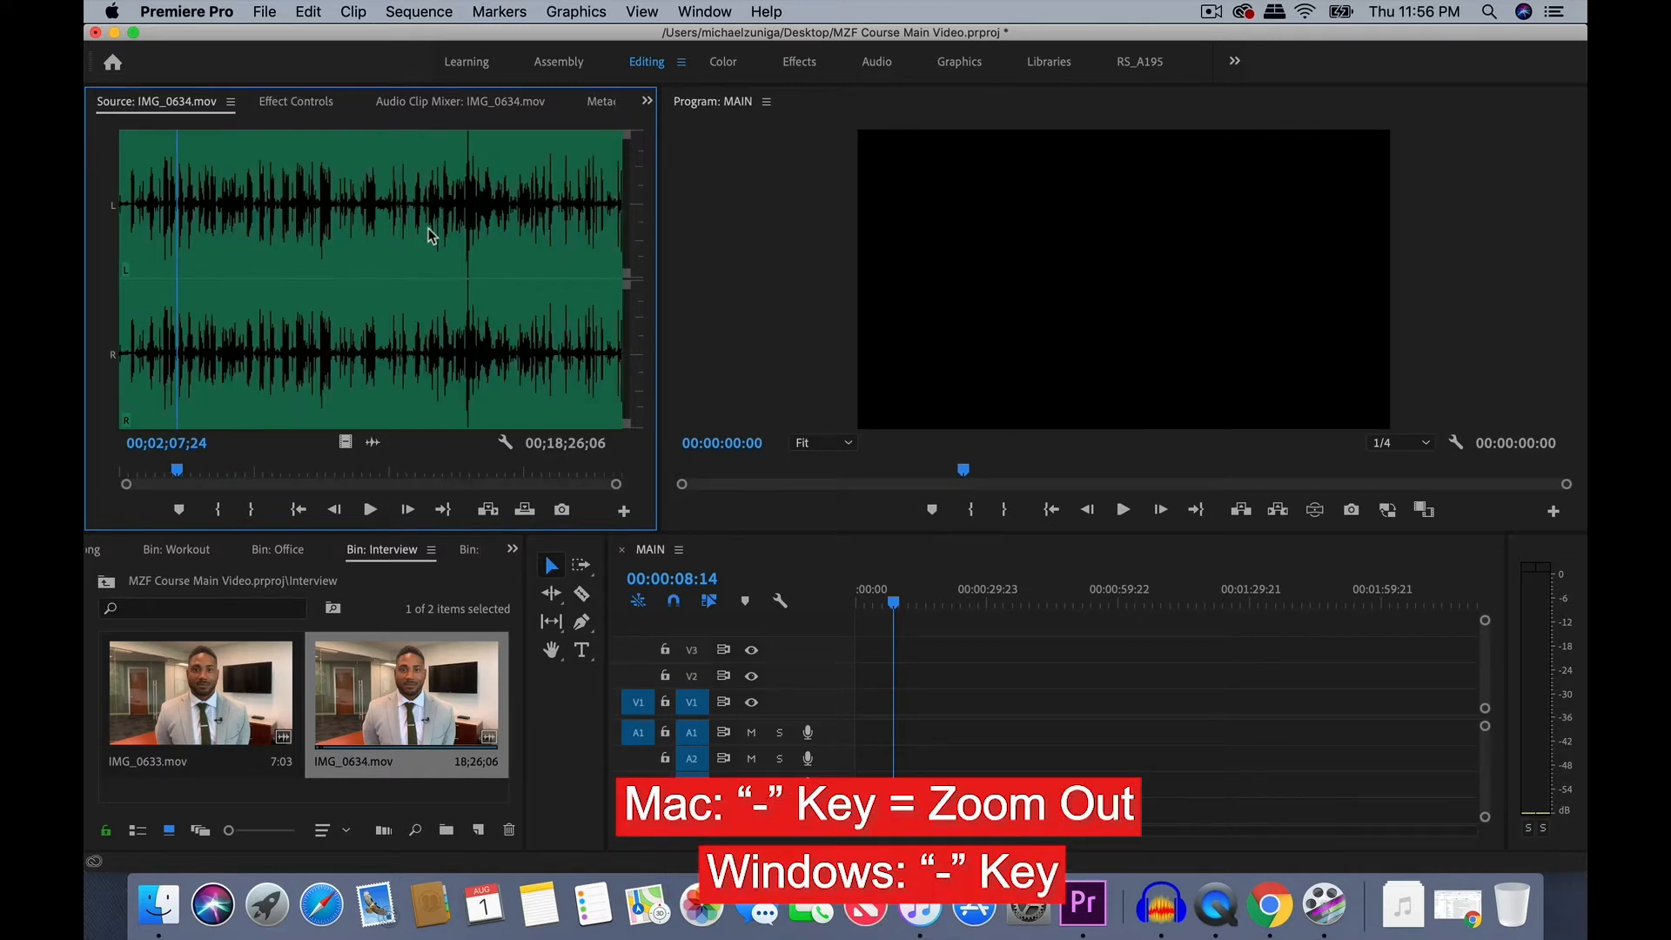
{"action": "key", "text": "="}
{"action": "key", "text": "="}
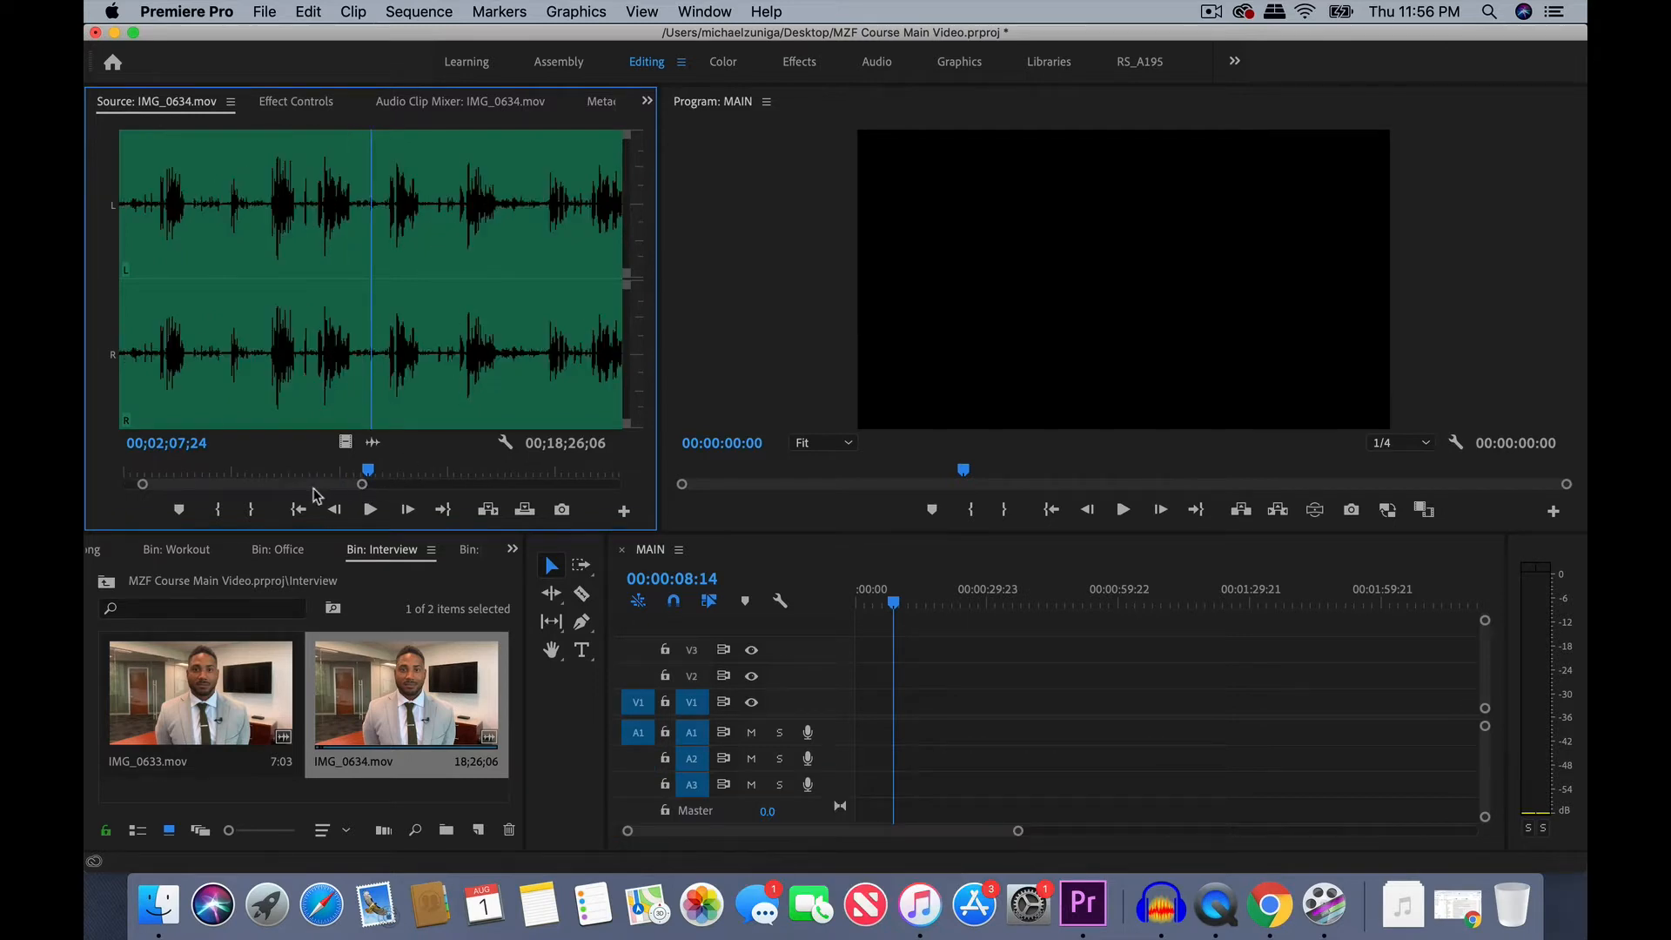
- Listen to the speech bursts near 00;00;32 and 00;01;11 in the waveform to judge the early takes
{"action": "left_click_drag", "start_coordinate": [313, 486], "coordinate": [279, 486]}
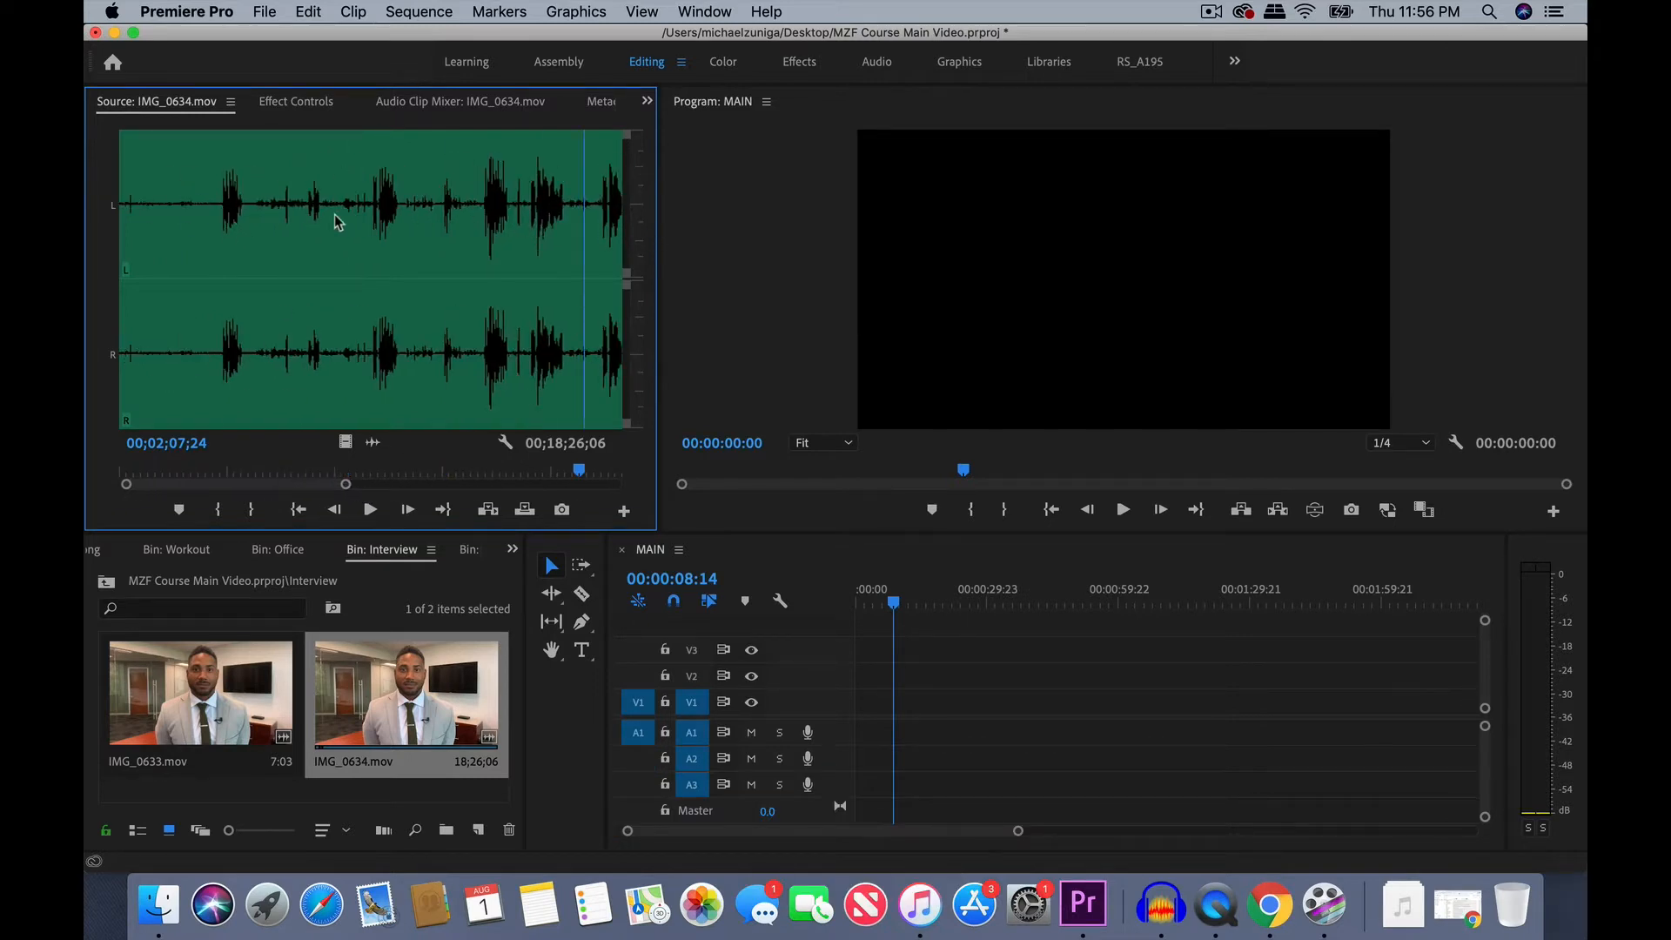
{"action": "left_click", "coordinate": [370, 211]}
{"action": "key", "text": "space"}
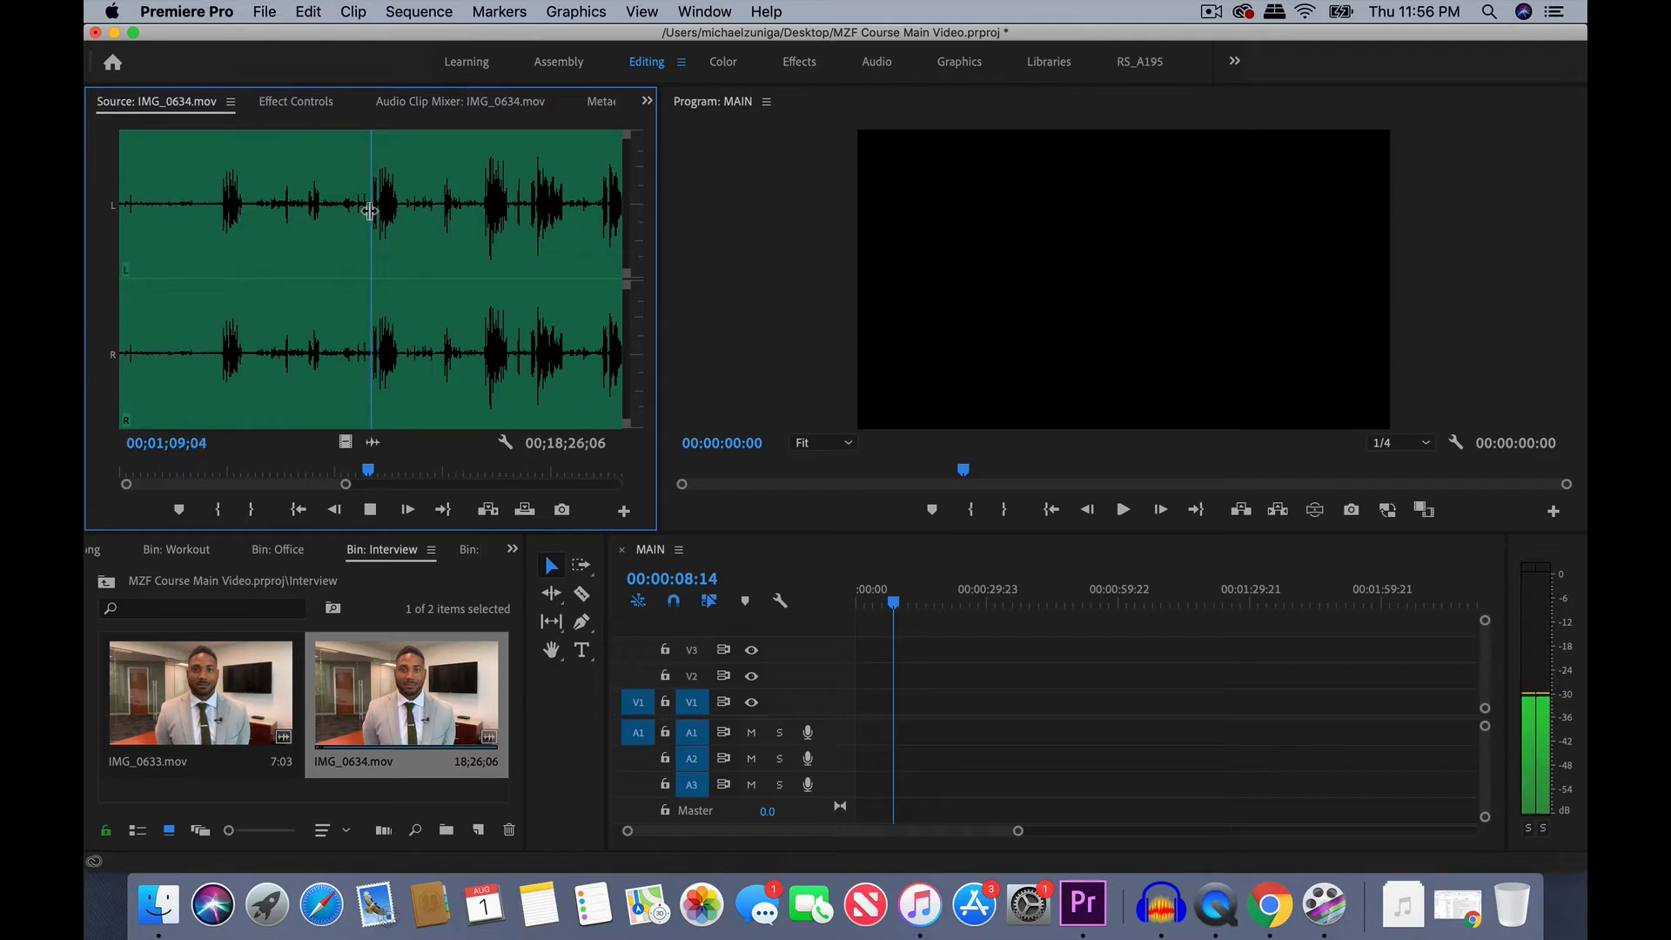
{"action": "left_click", "coordinate": [223, 216]}
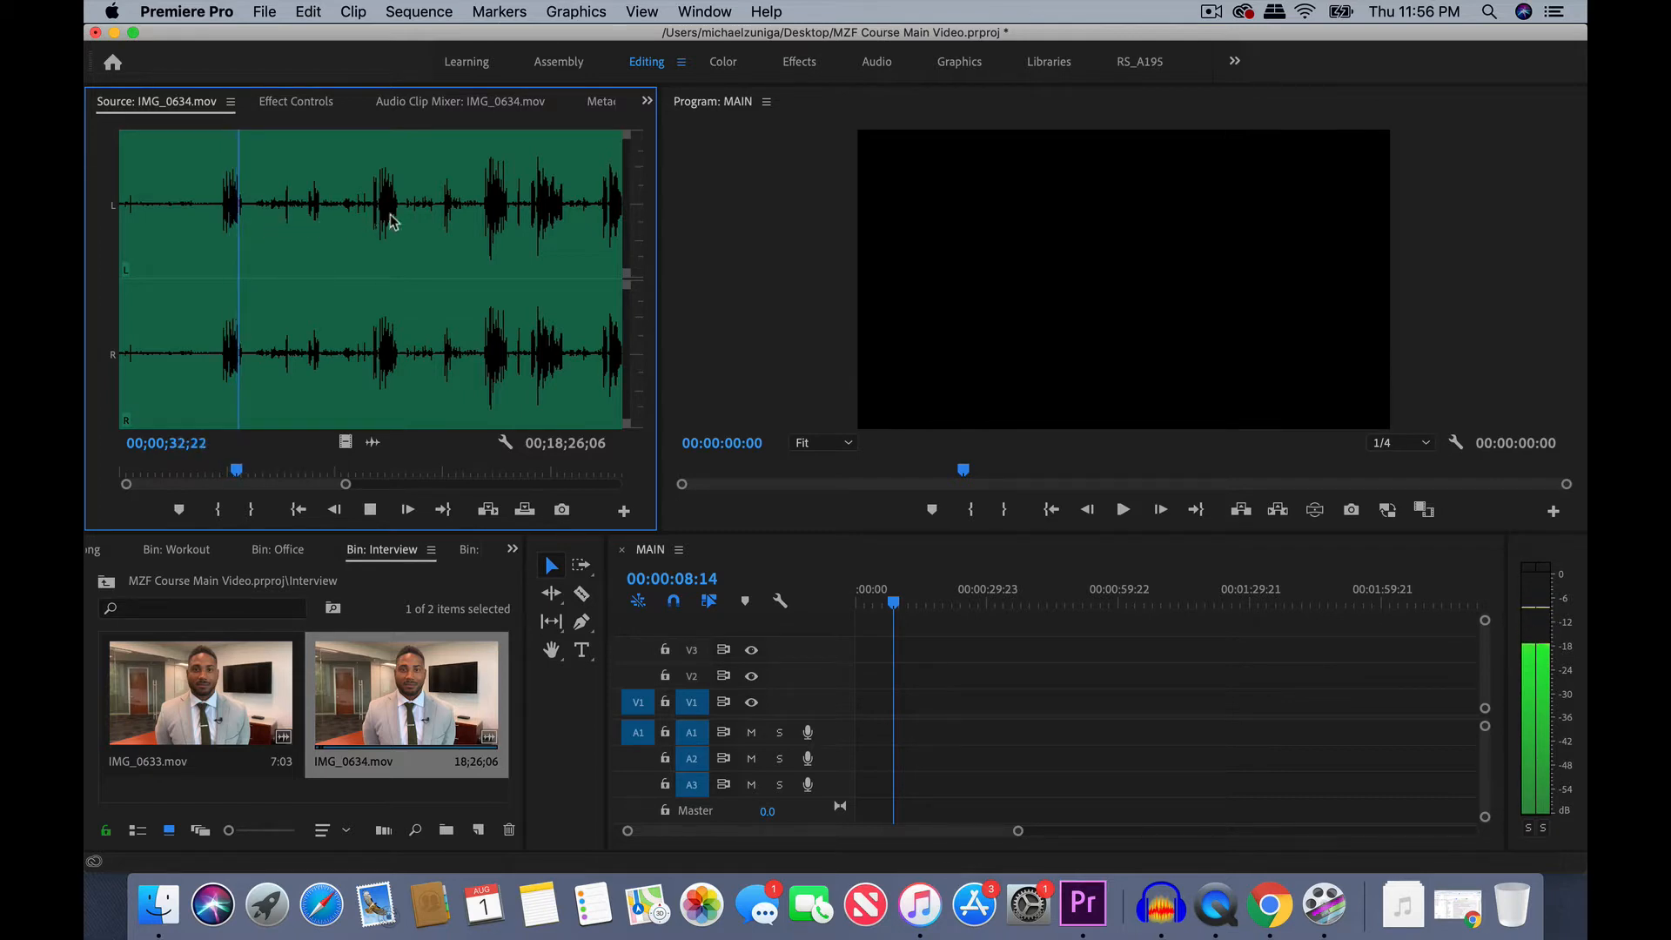
{"action": "key", "text": "space"}
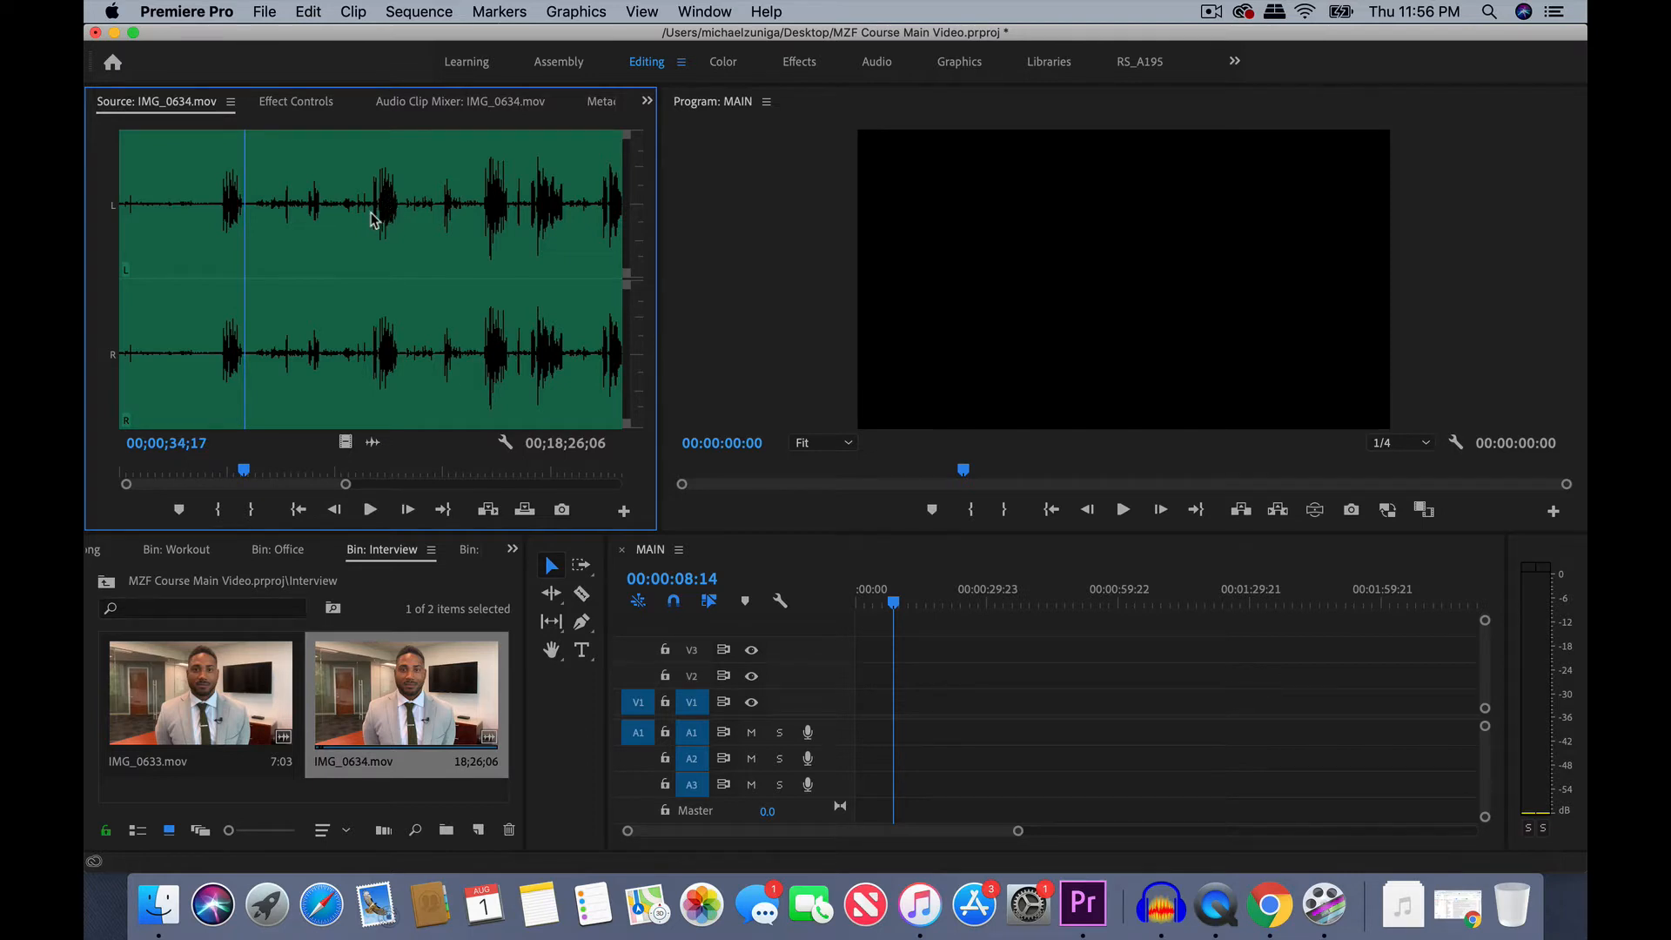
{"action": "left_click", "coordinate": [374, 214]}
{"action": "key", "text": "space"}
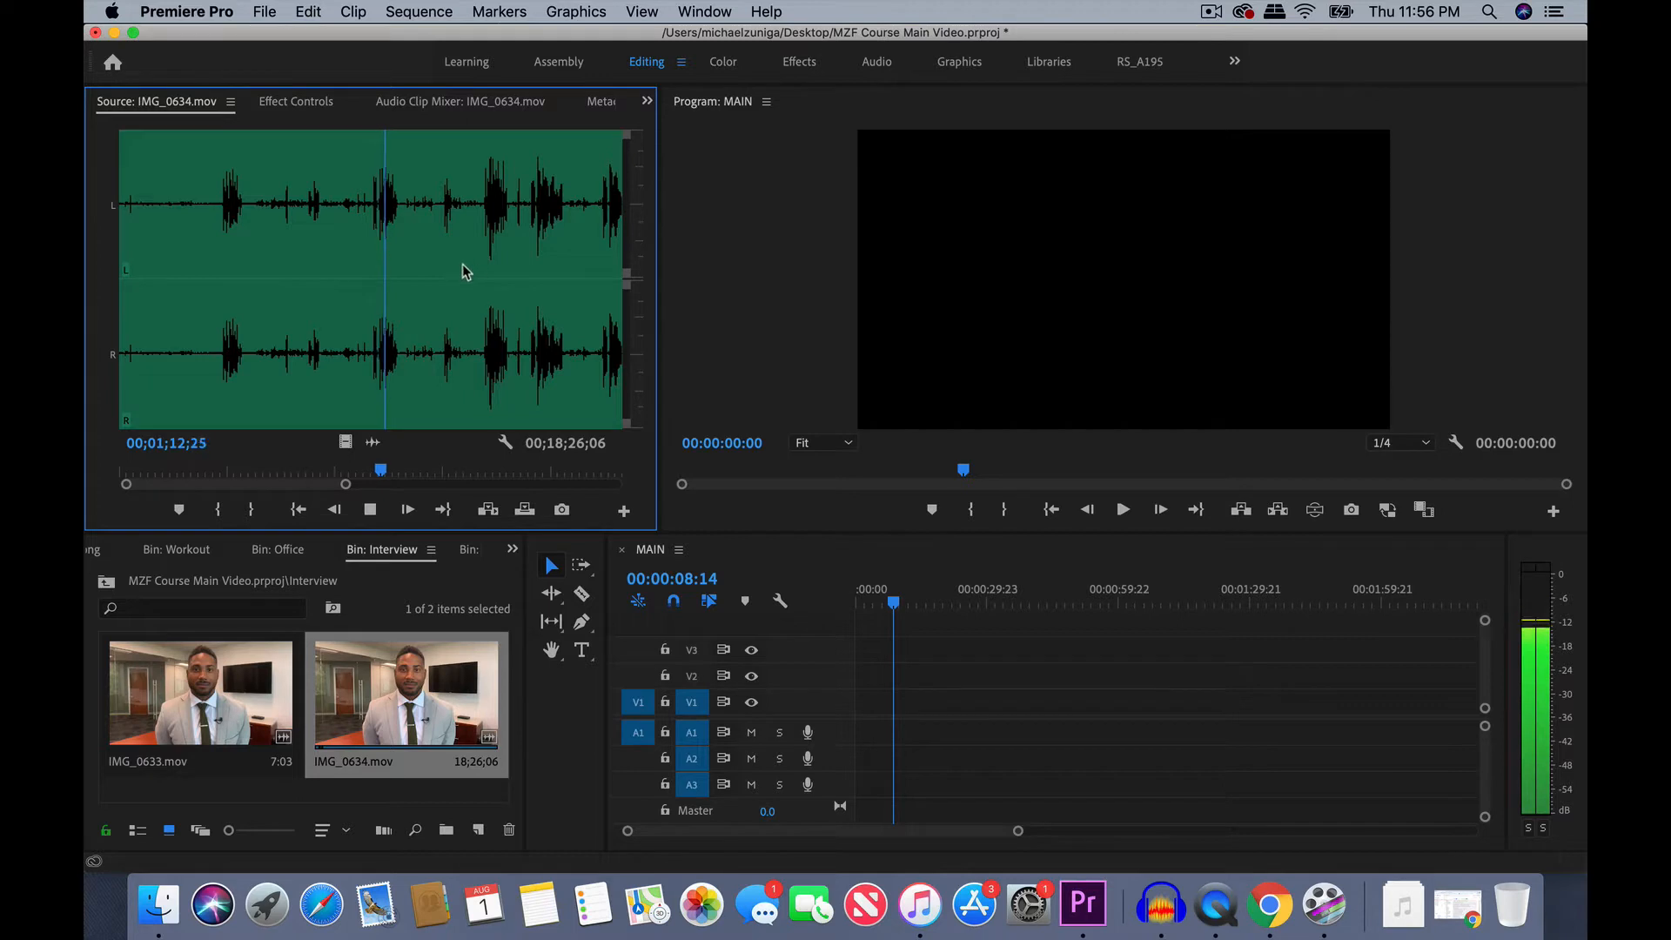
- Audition the takes starting around 00;01;40 and 00;01;53 and compare which one is usable
{"action": "left_click", "coordinate": [486, 211]}
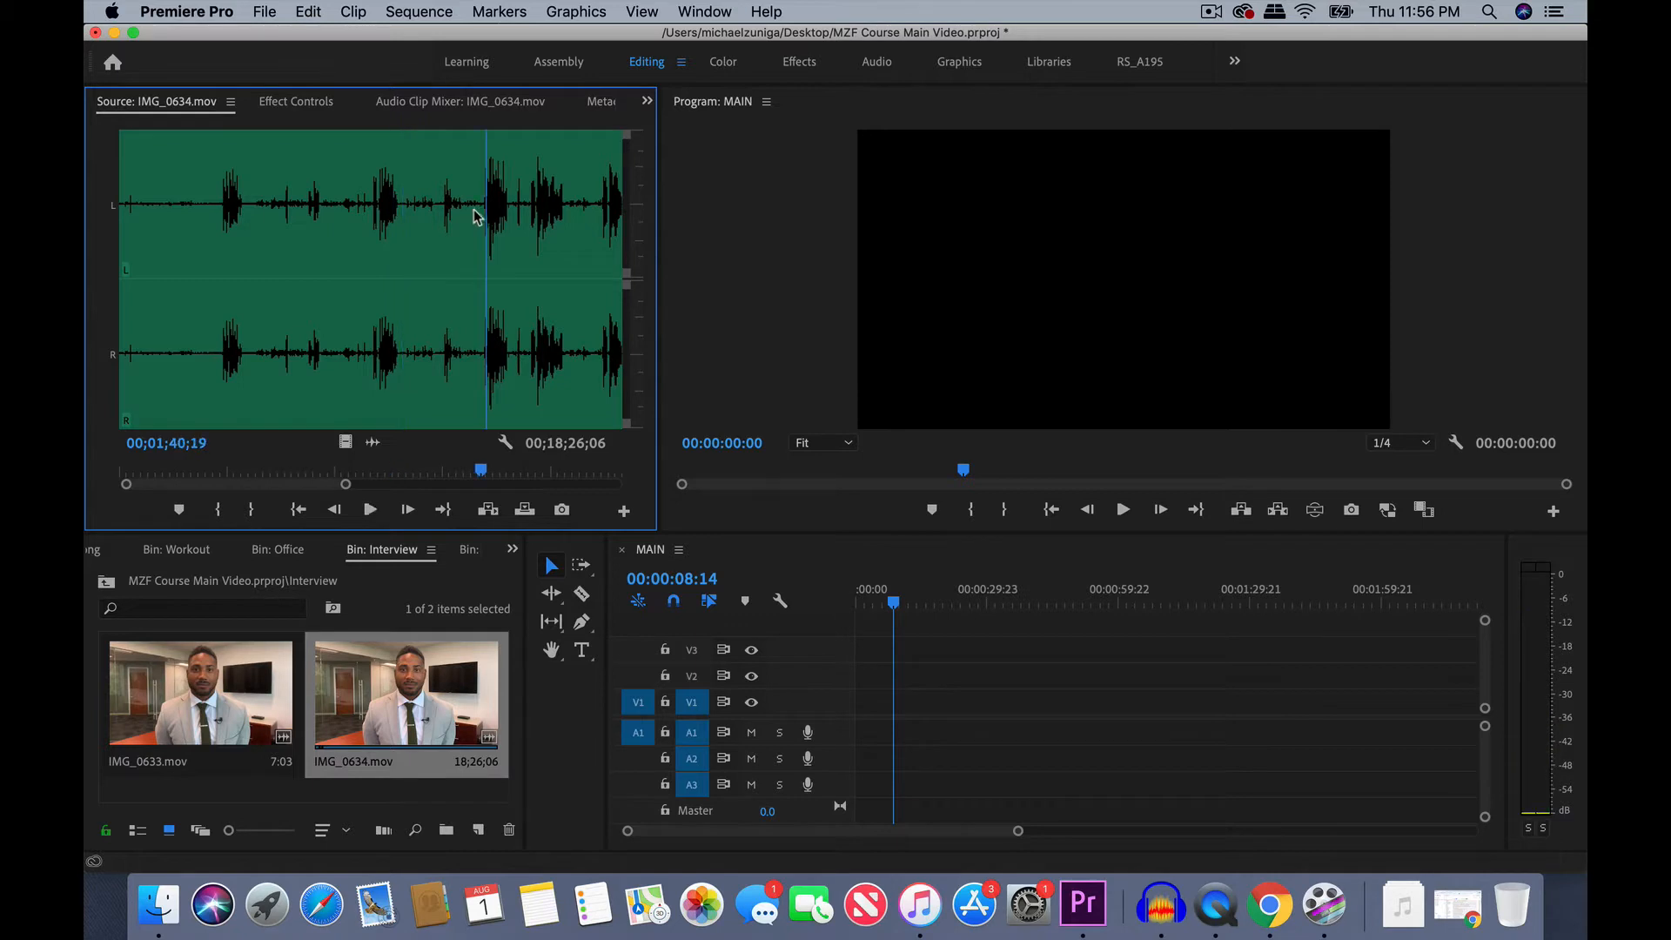
{"action": "left_click", "coordinate": [443, 207]}
{"action": "key", "text": "space"}
{"action": "left_click", "coordinate": [484, 208]}
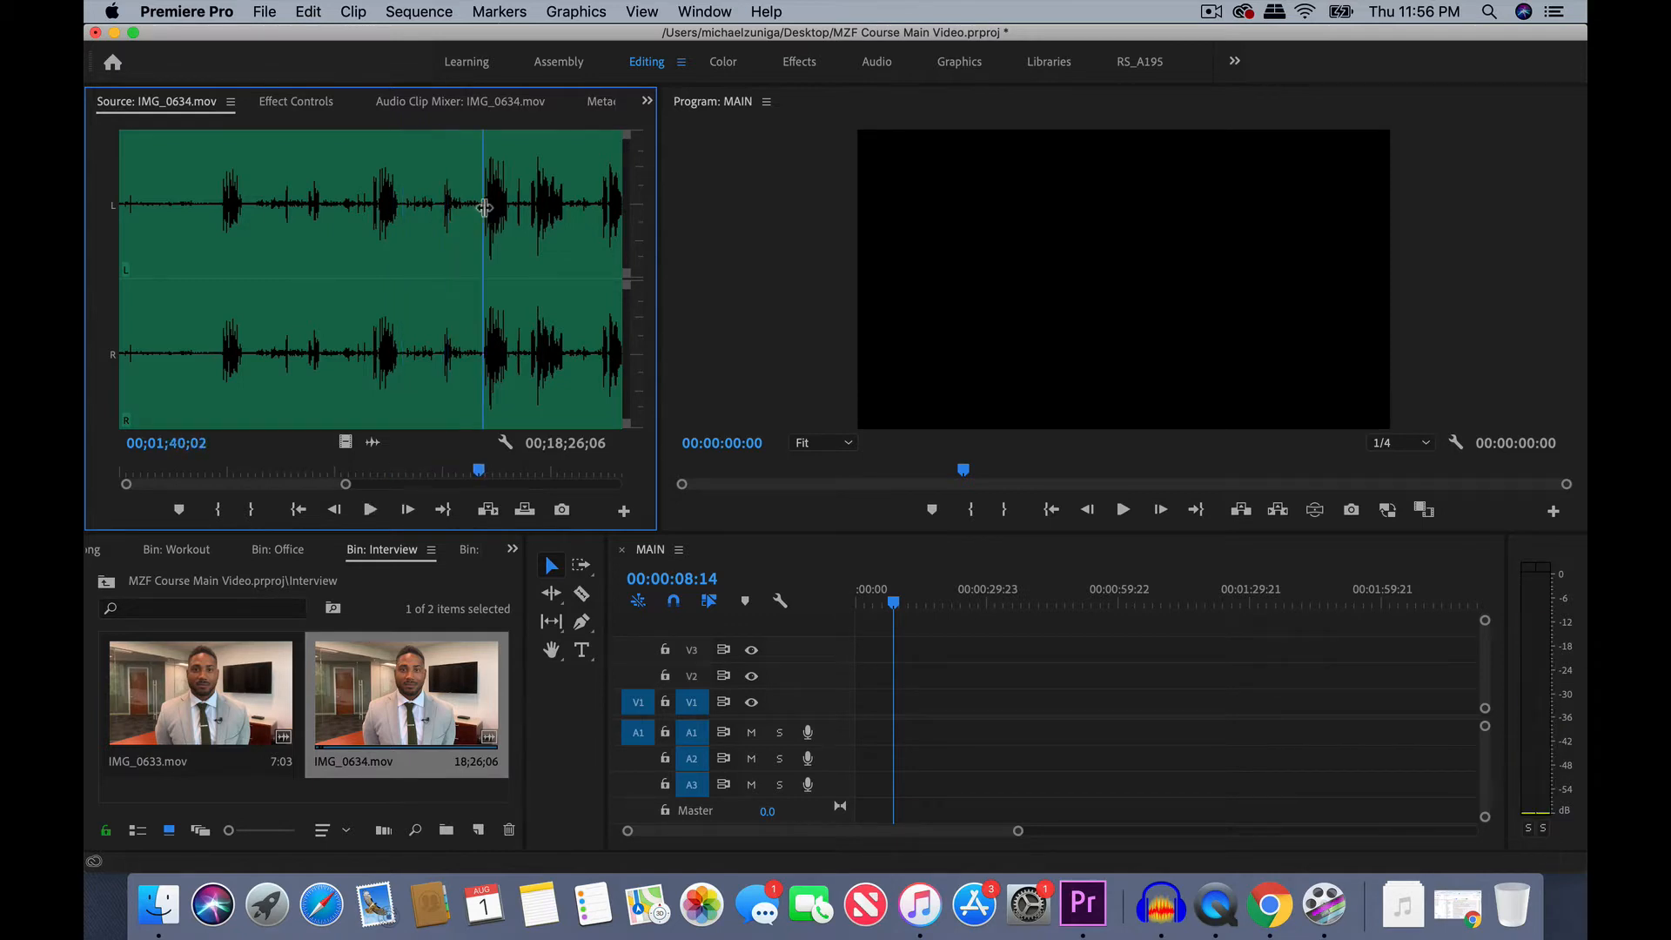
{"action": "key", "text": "space"}
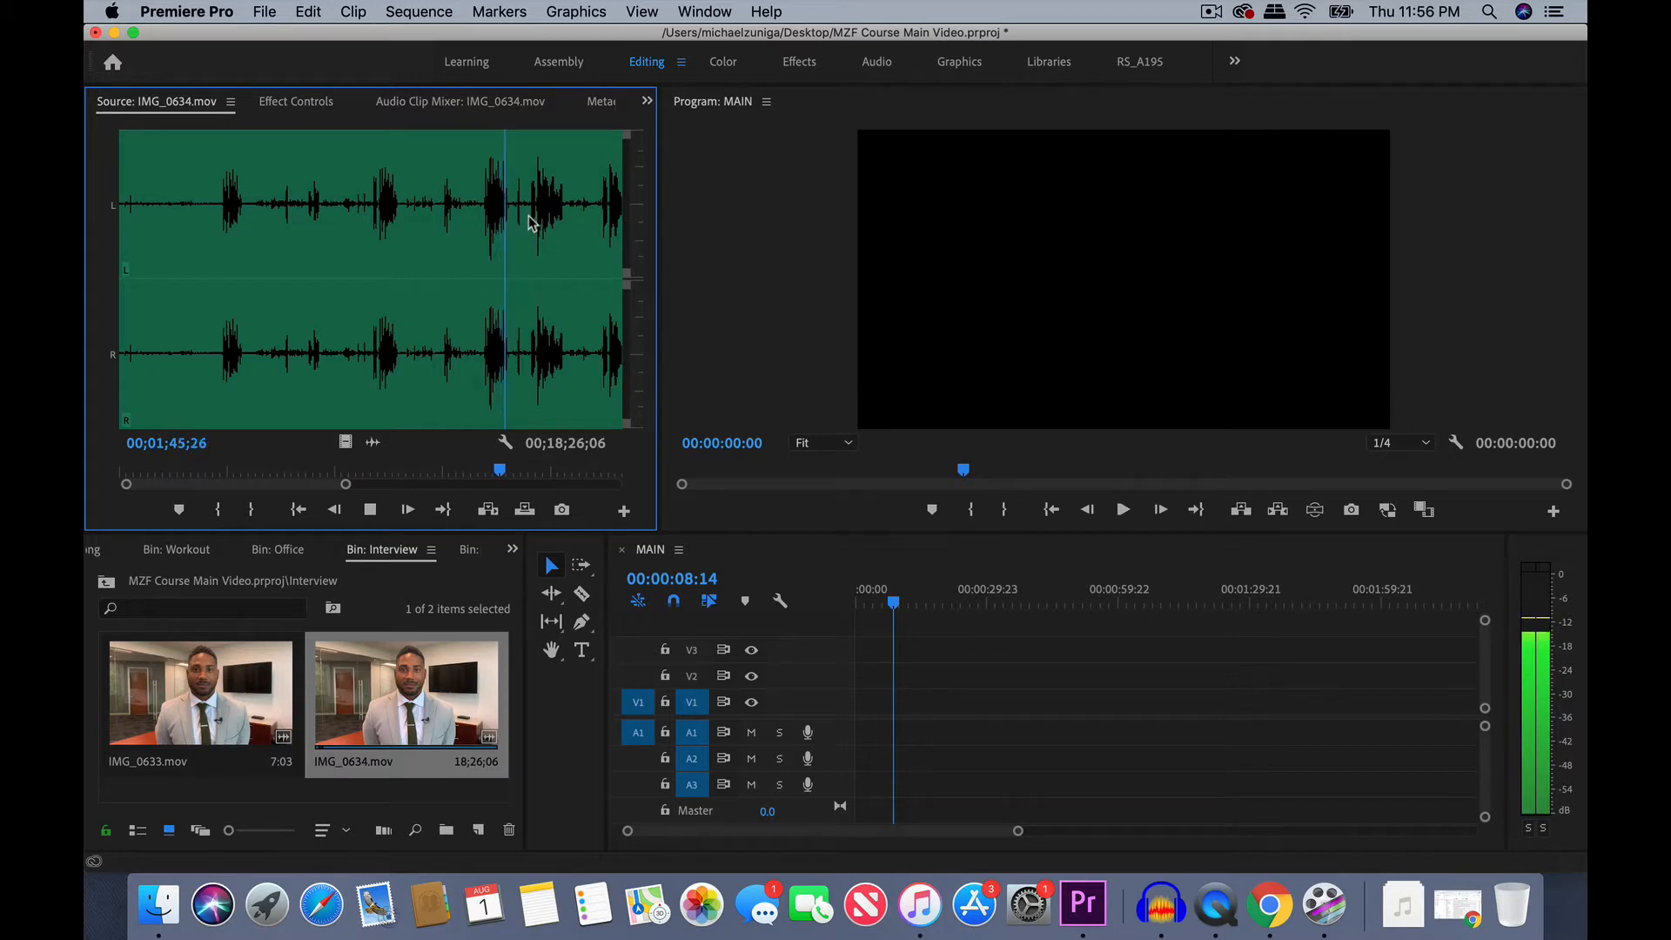
{"action": "left_click", "coordinate": [528, 217]}
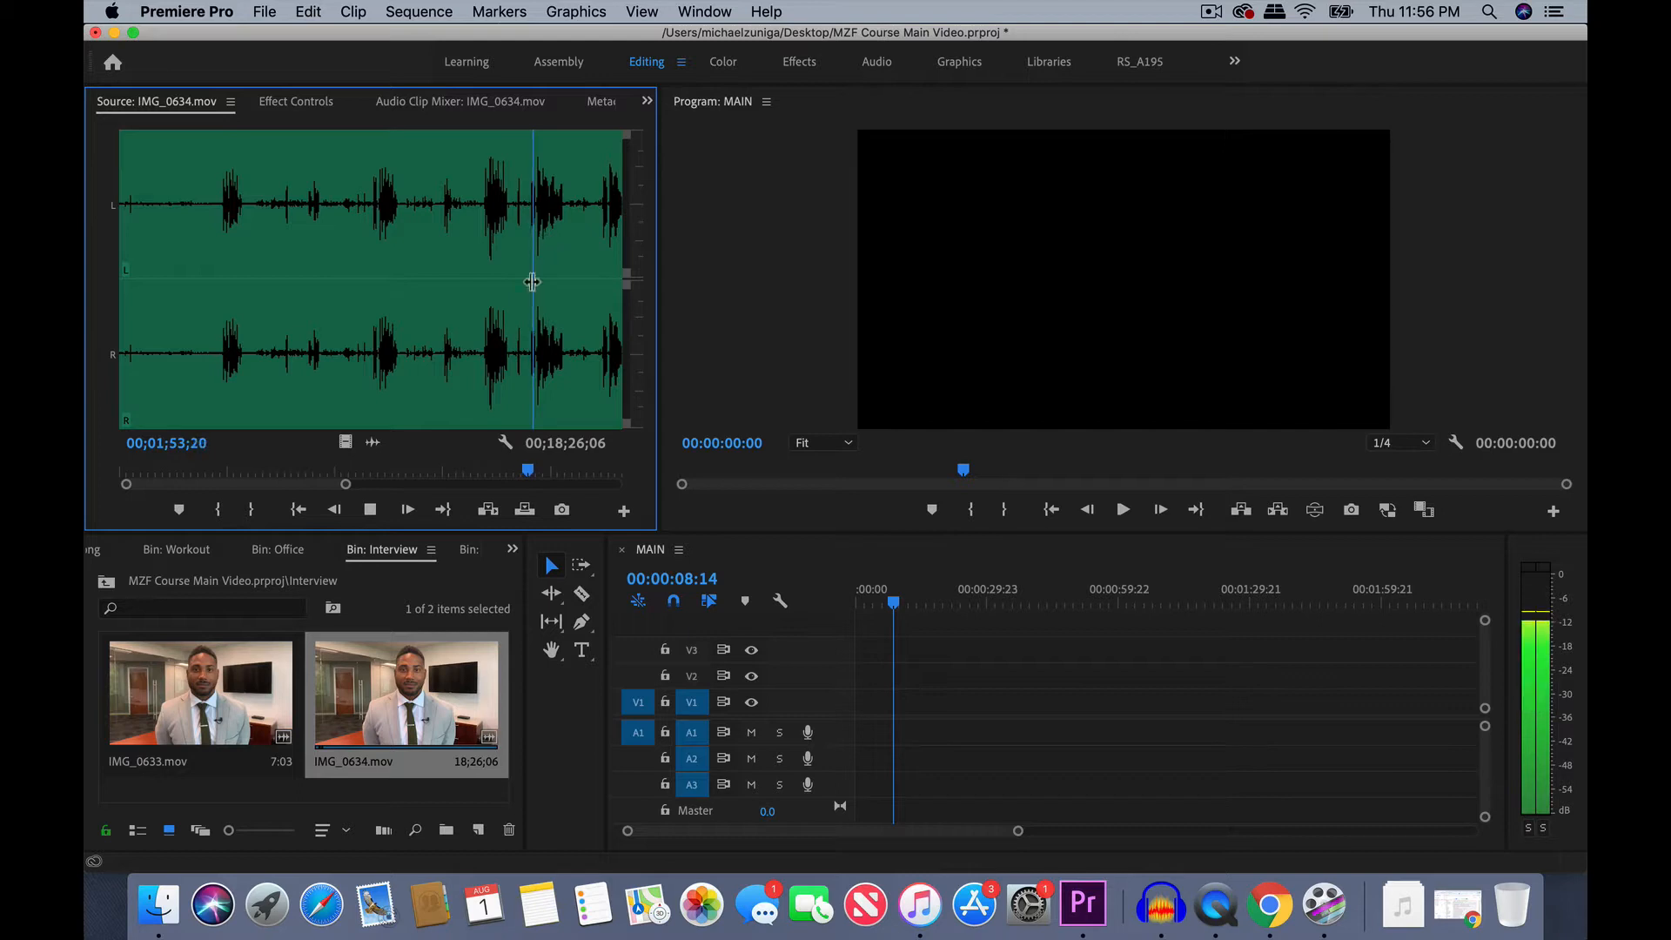
{"action": "key", "text": "space"}
{"action": "left_click", "coordinate": [488, 218]}
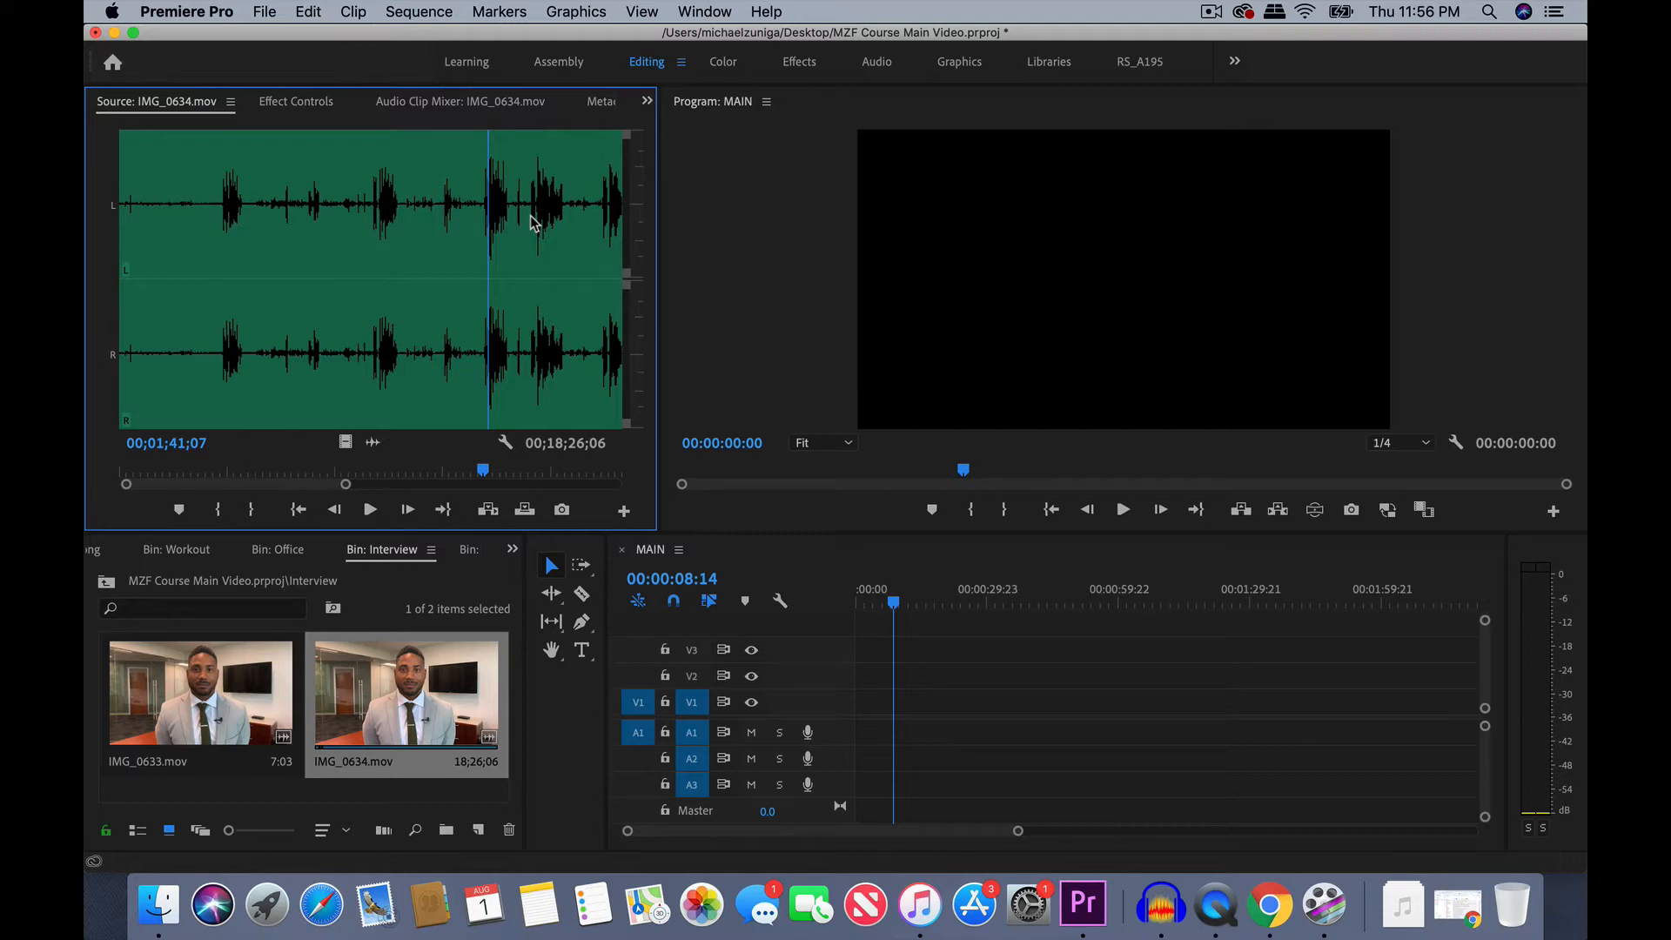
- Find the start of the take after 00;01;40;02 and mark the source clip's In point at 00;01;41;24
{"action": "left_click_drag", "start_coordinate": [480, 189], "coordinate": [483, 189]}
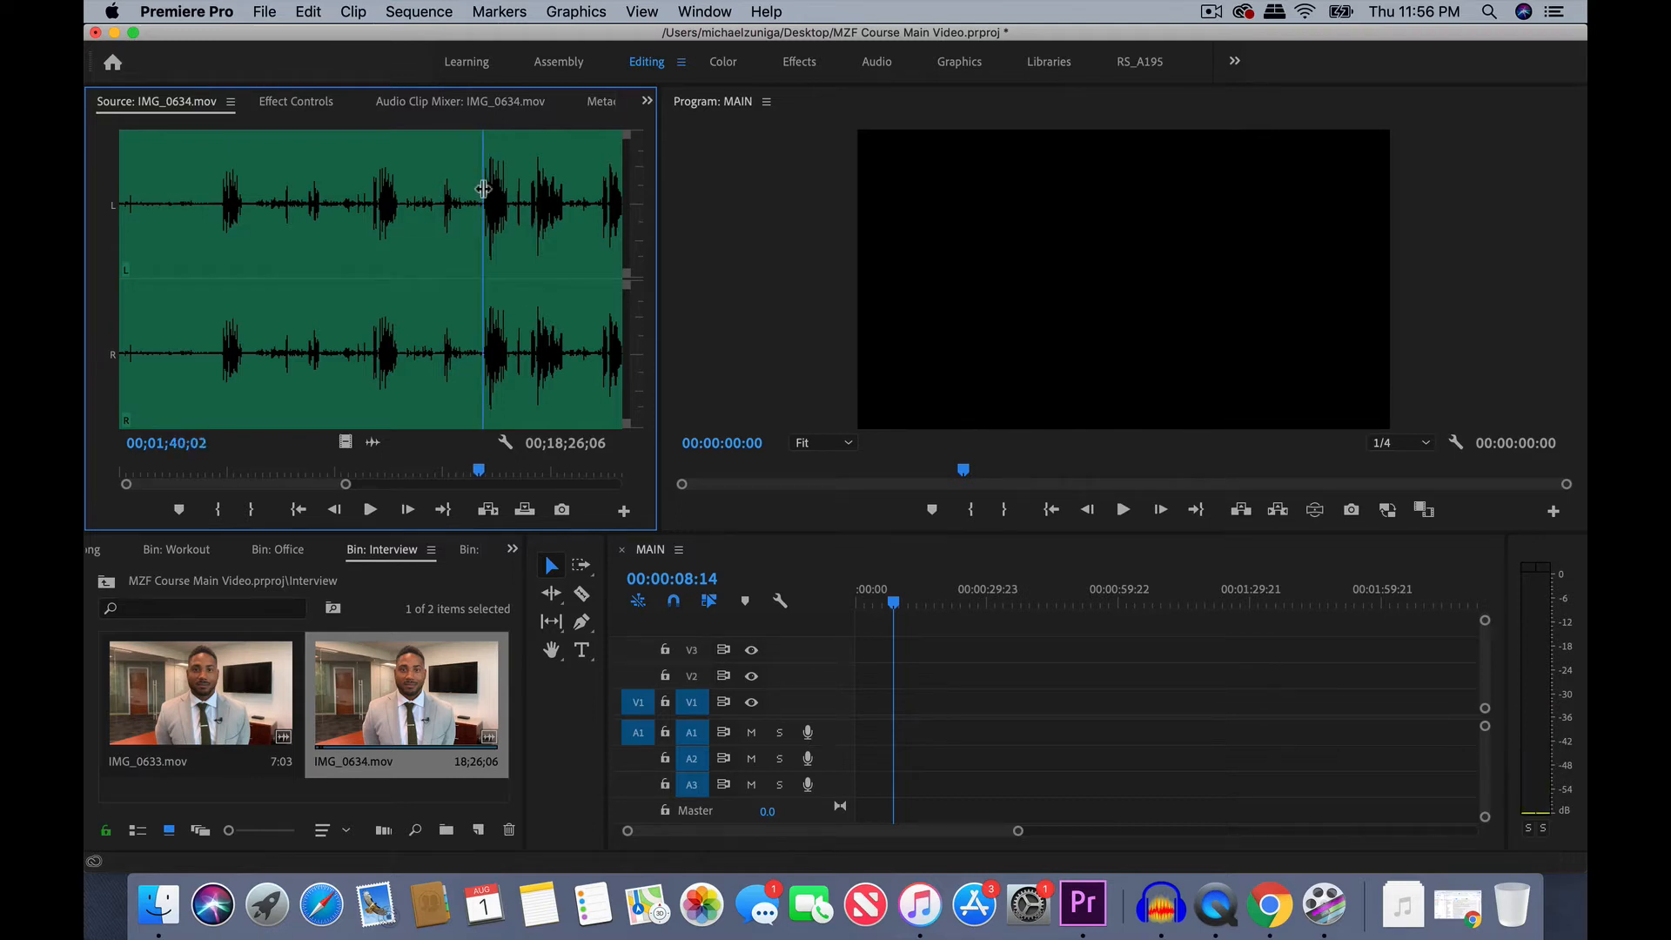
{"action": "key", "text": "="}
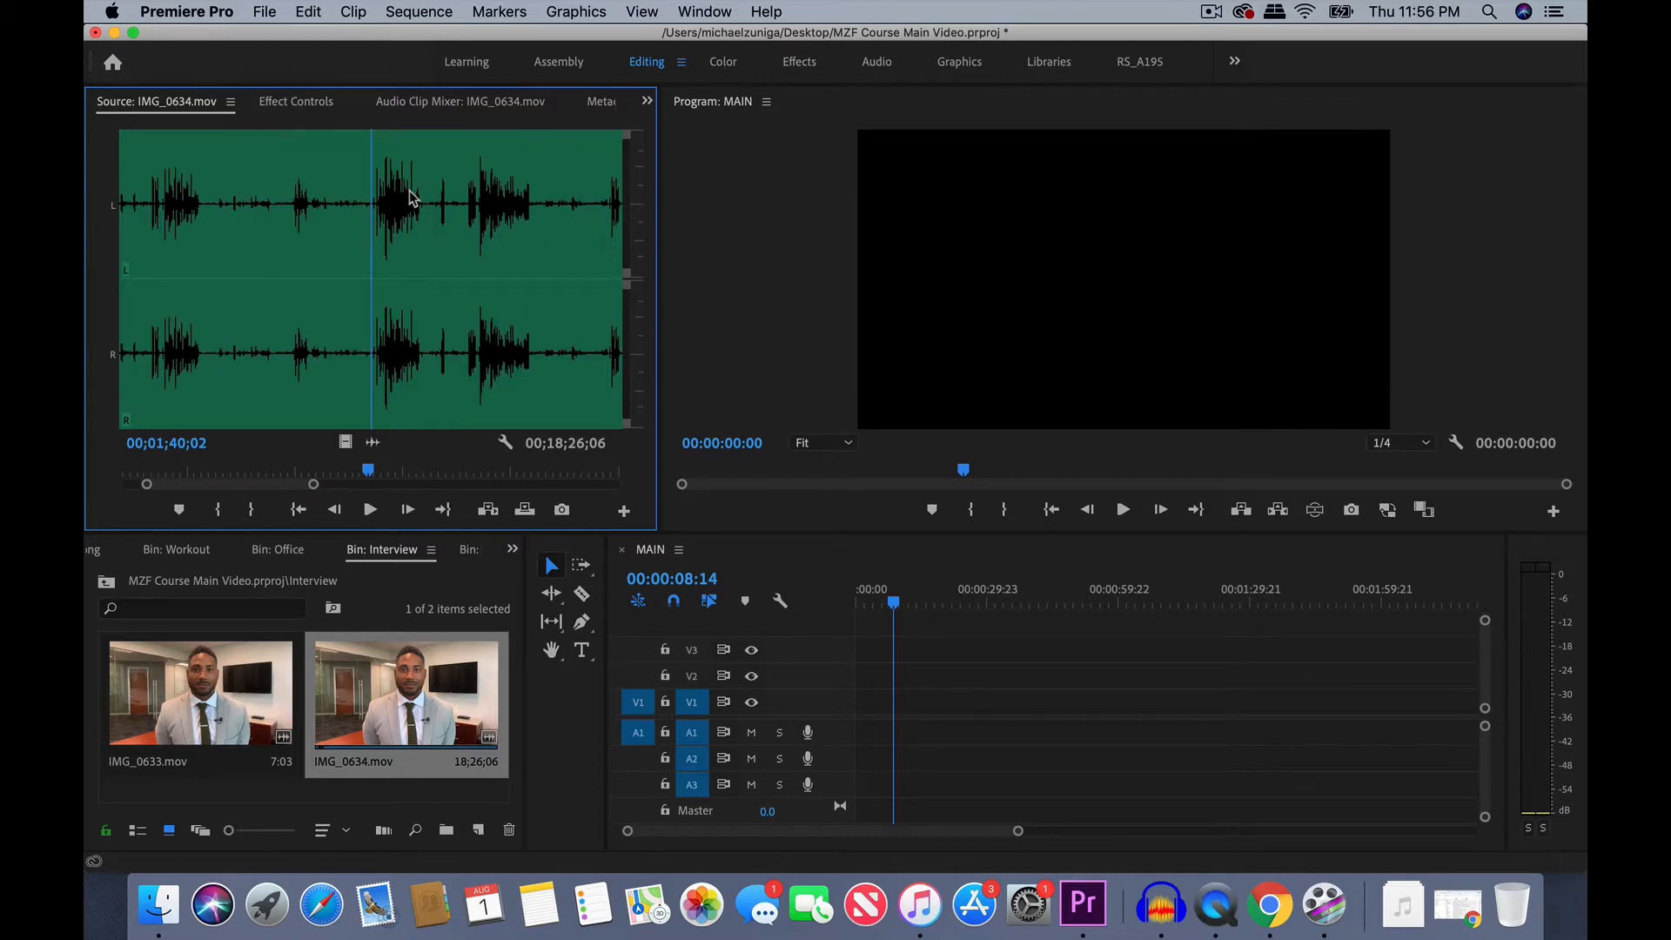
{"action": "key", "text": "space"}
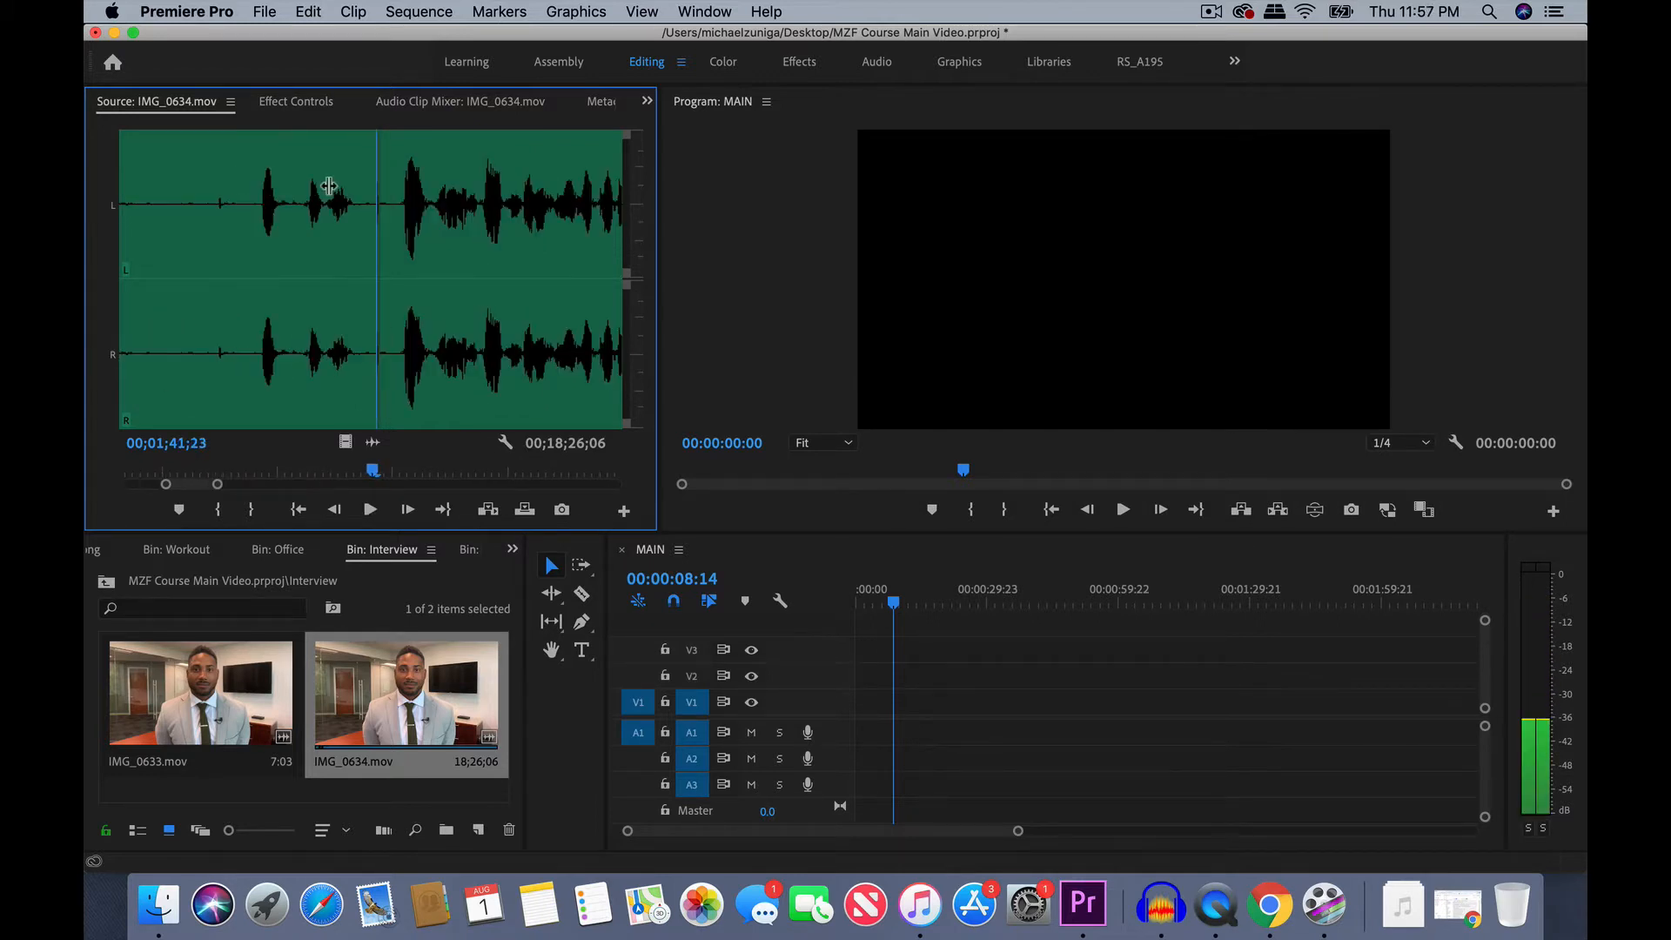
{"action": "key", "text": "Right"}
{"action": "key", "text": "Right"}
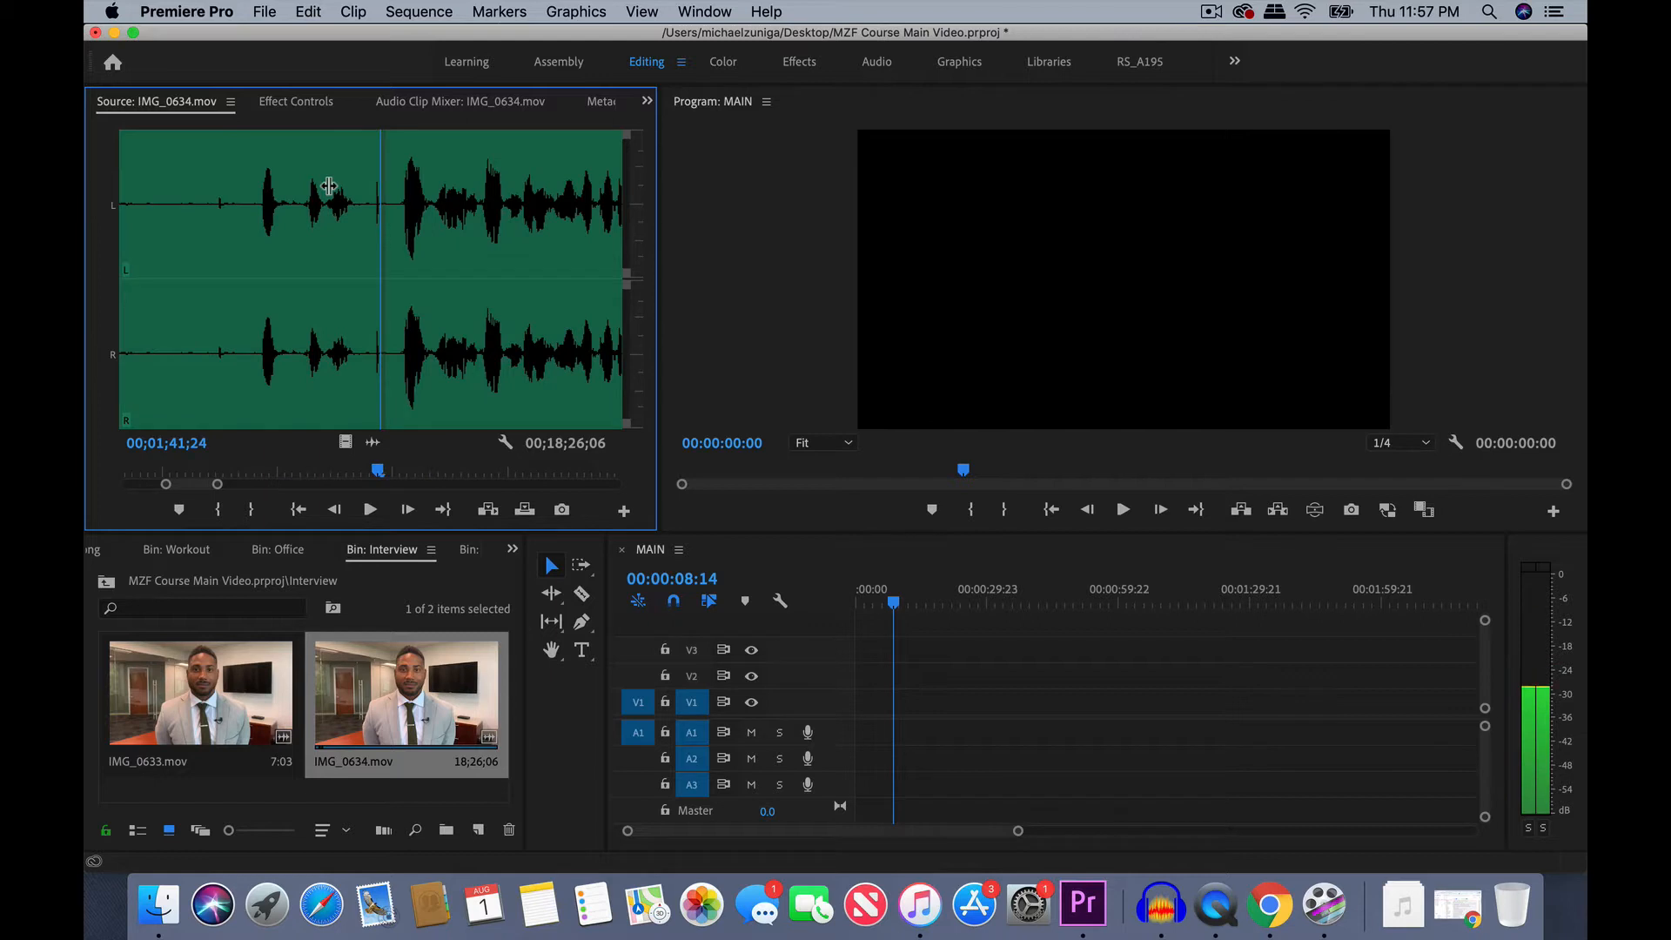
{"action": "key", "text": "i"}
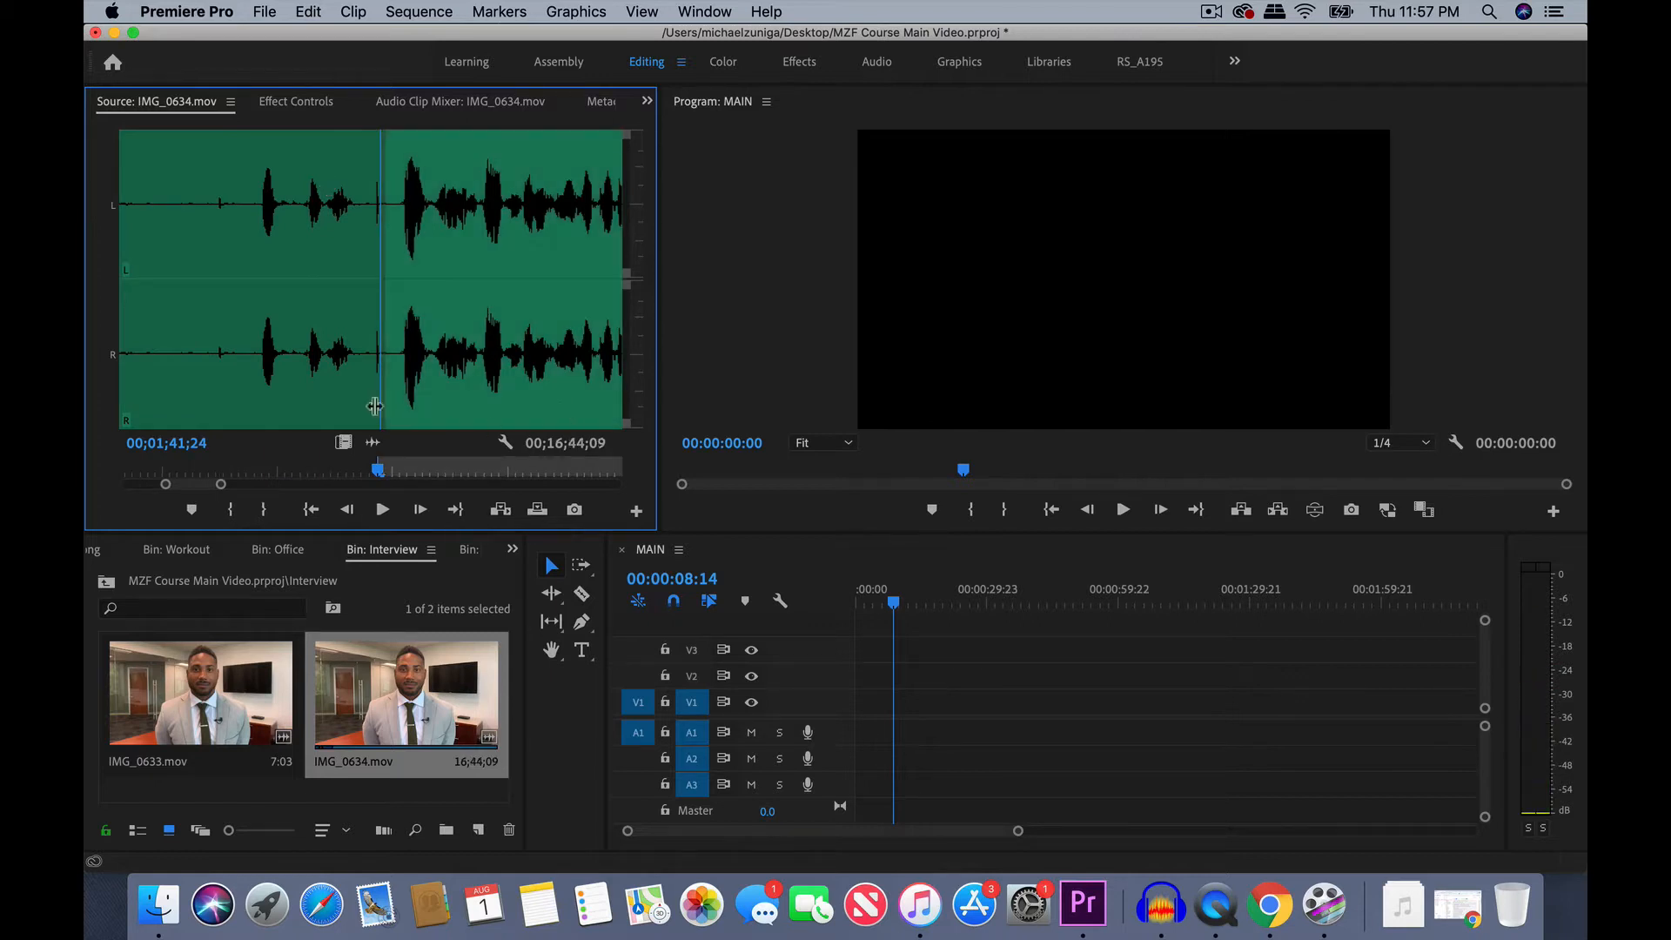
- Play the take to its end and mark the source clip's Out point at 00;01;46;29
{"action": "left_click_drag", "start_coordinate": [217, 484], "coordinate": [256, 485]}
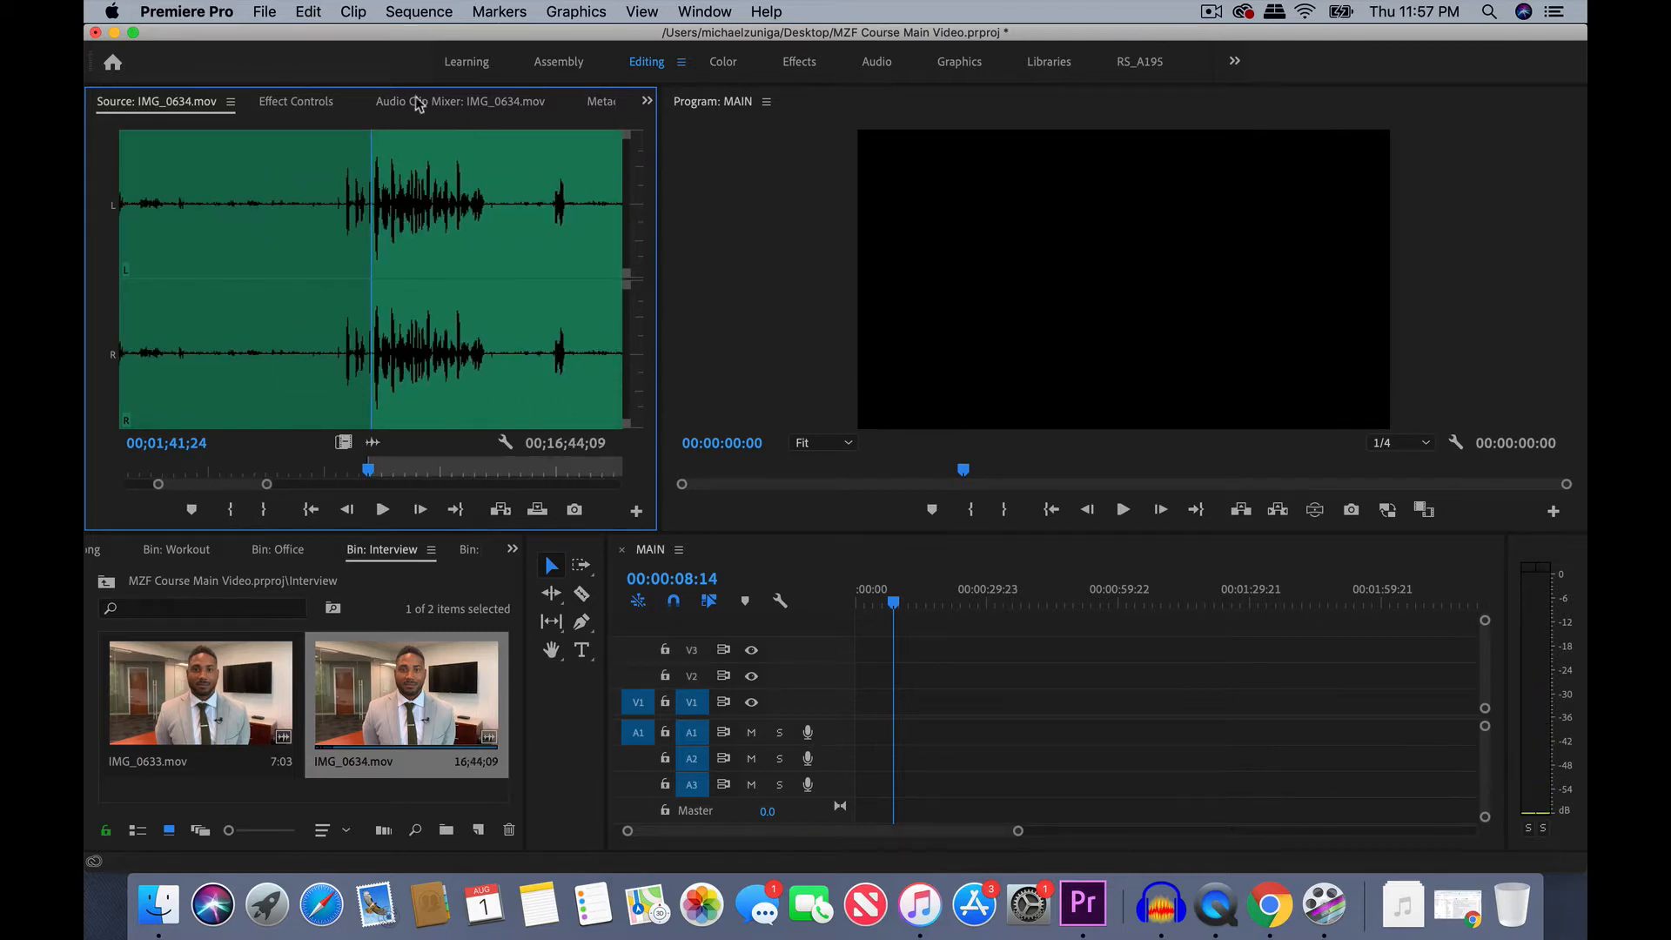
{"action": "key", "text": "space"}
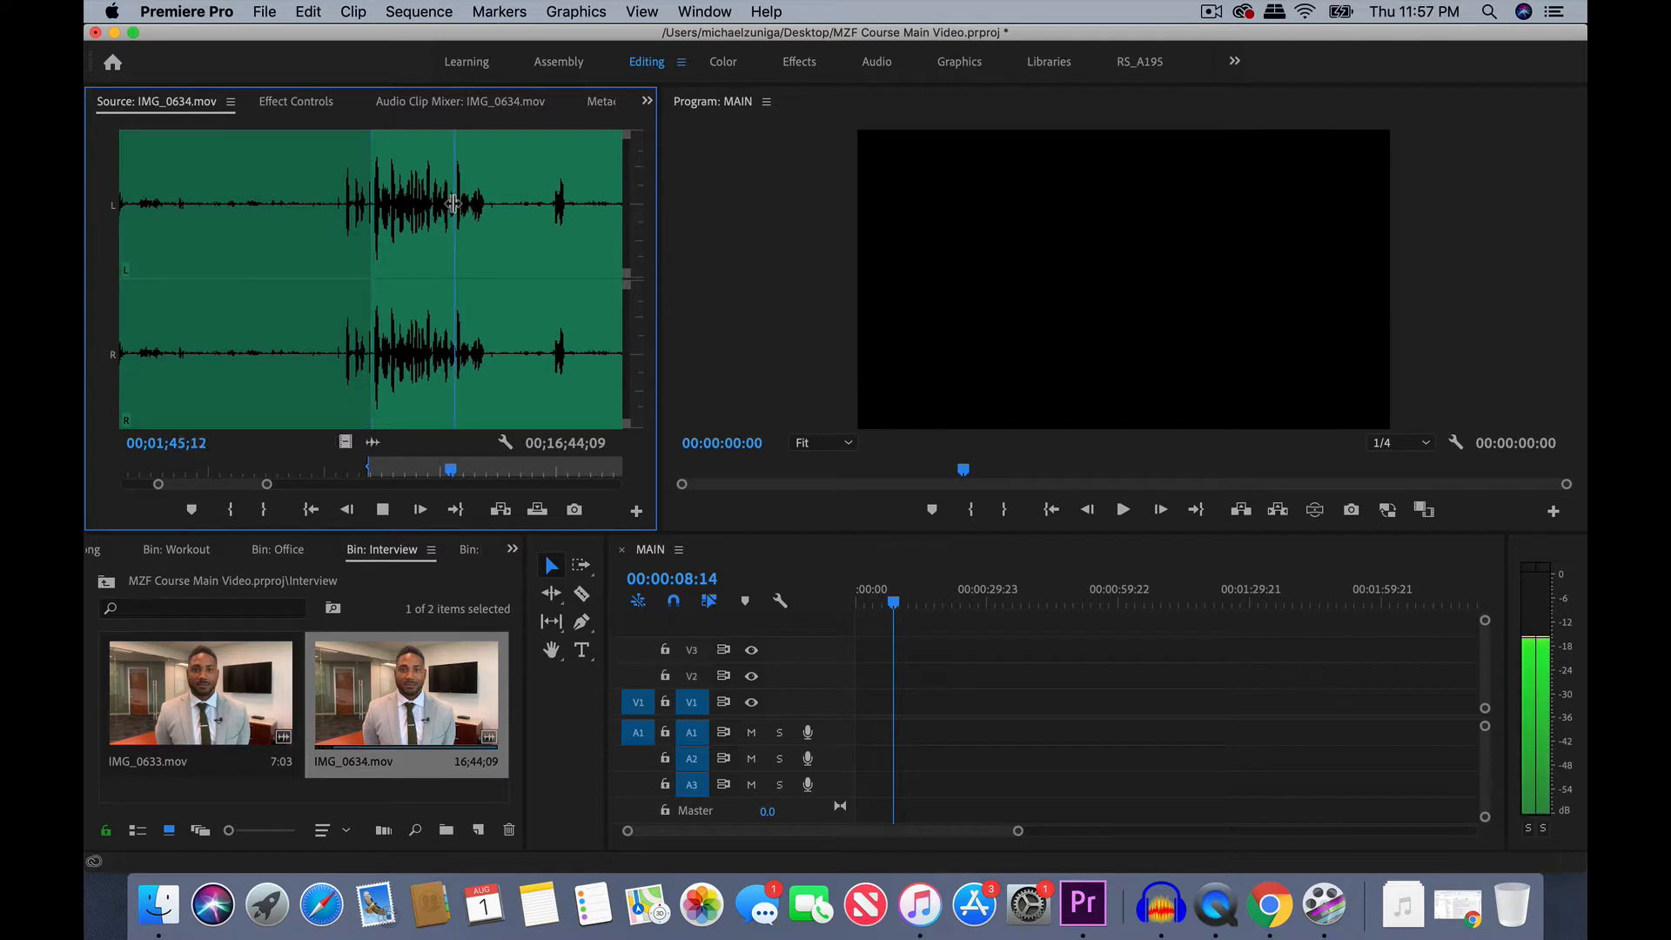
{"action": "key", "text": "space"}
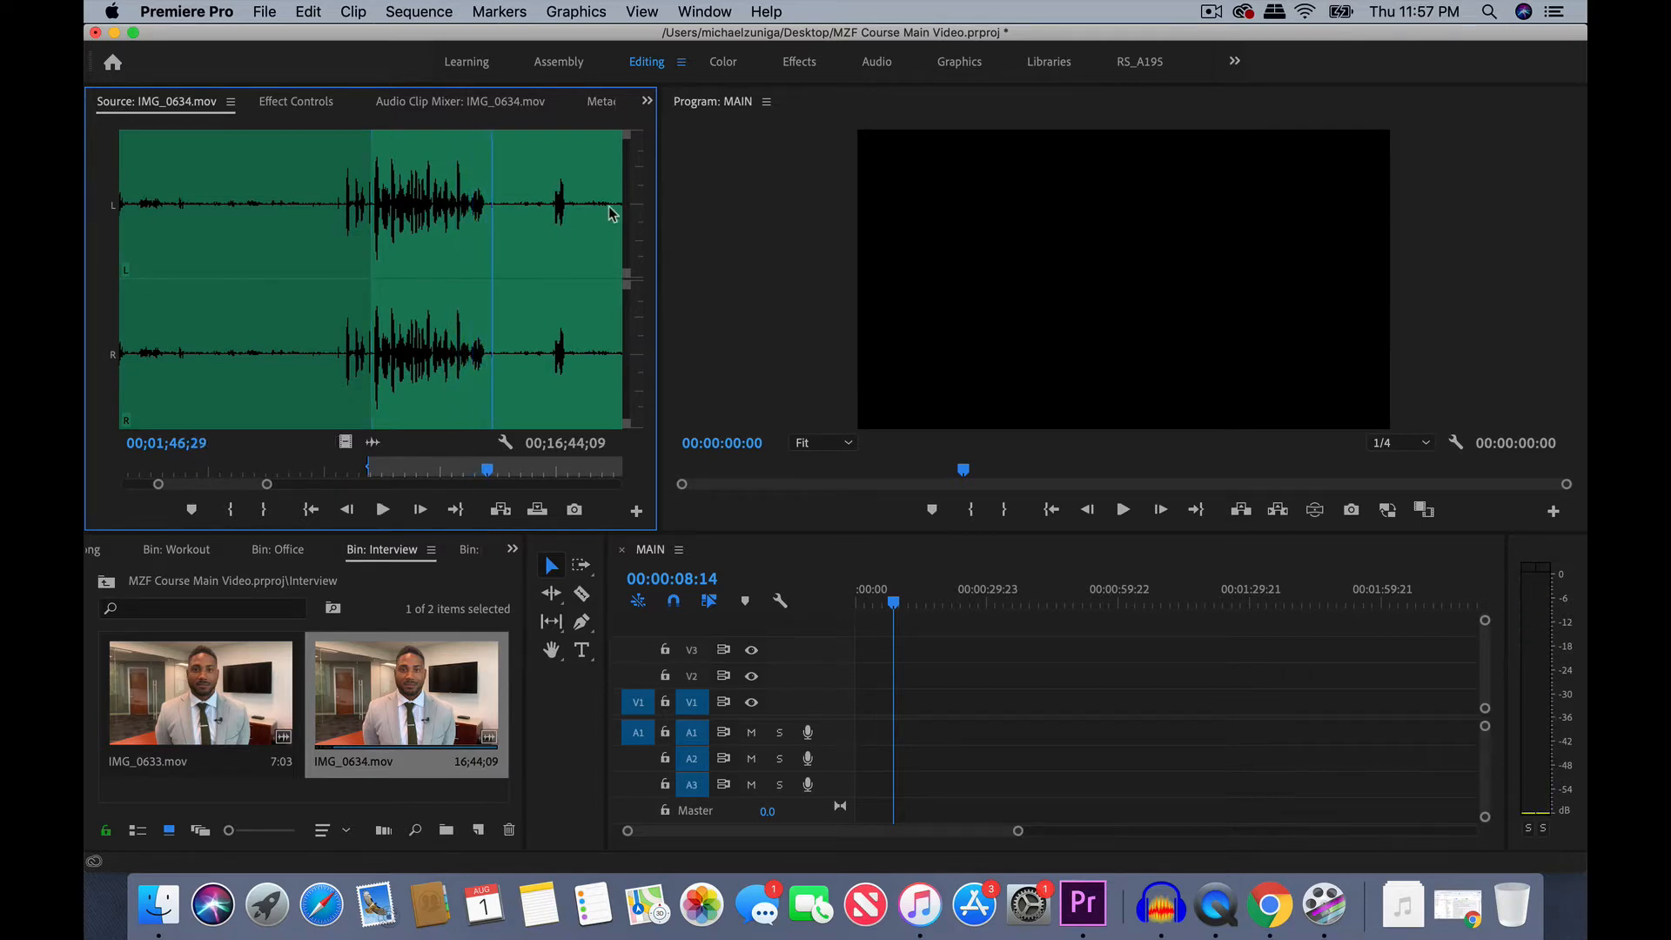
{"action": "key", "text": "o"}
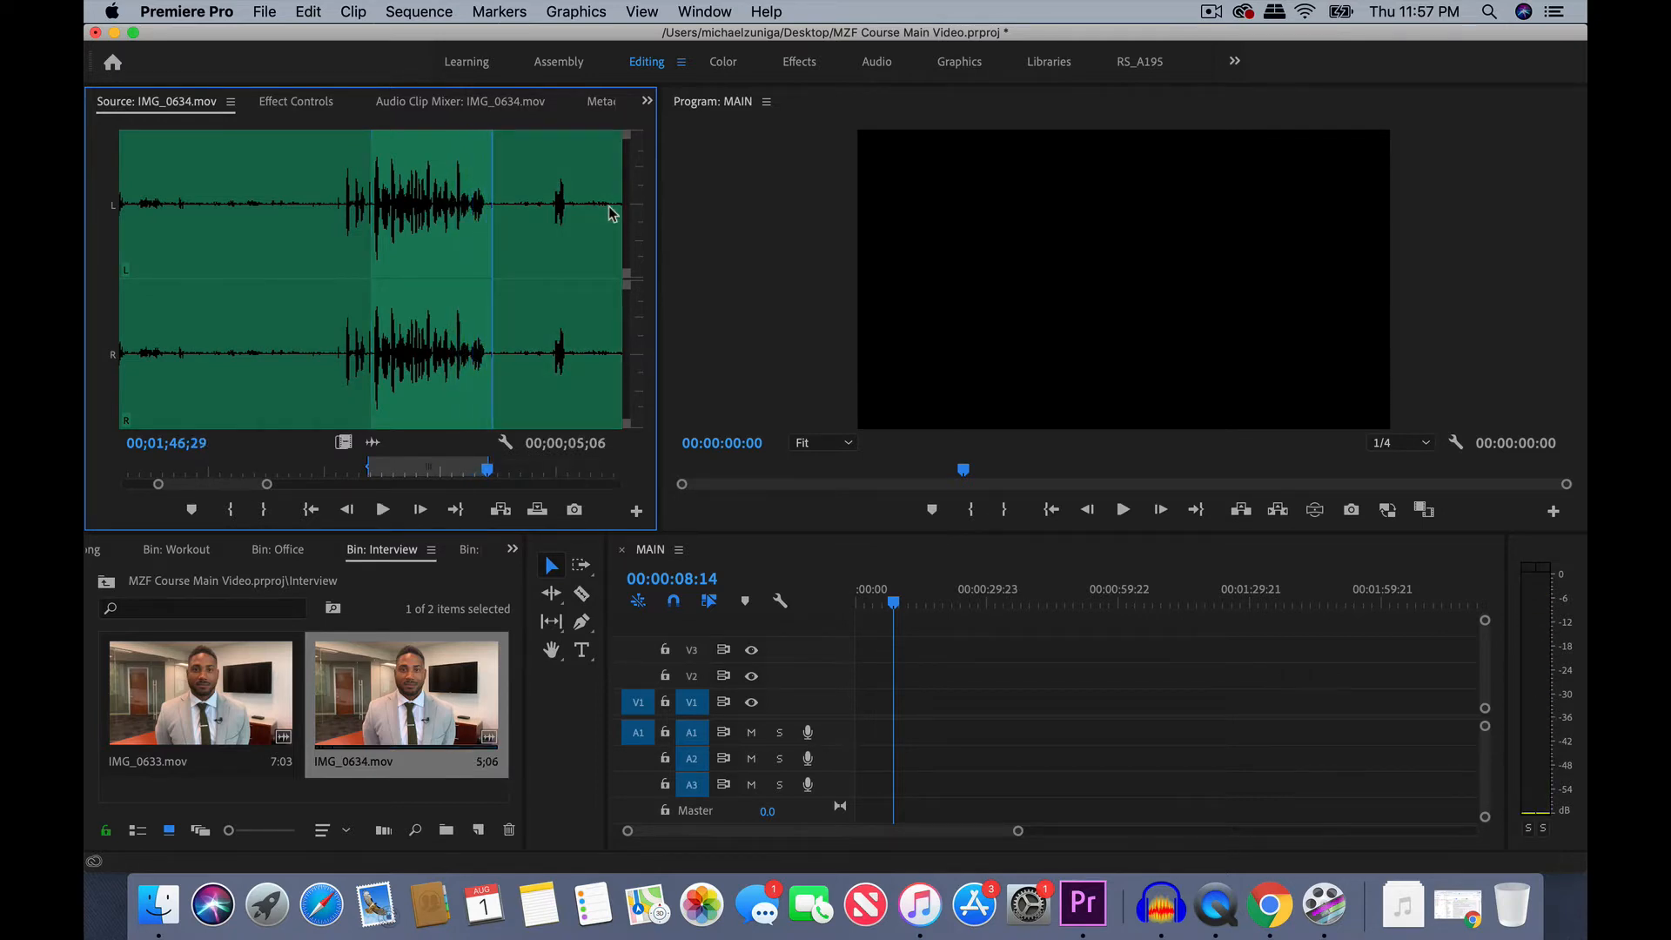
- Place the marked clip with its video and audio at the start of the MAIN sequence, keeping the existing sequence settings, and preview the frame at 00:00:02:09
{"action": "left_click", "coordinate": [342, 441]}
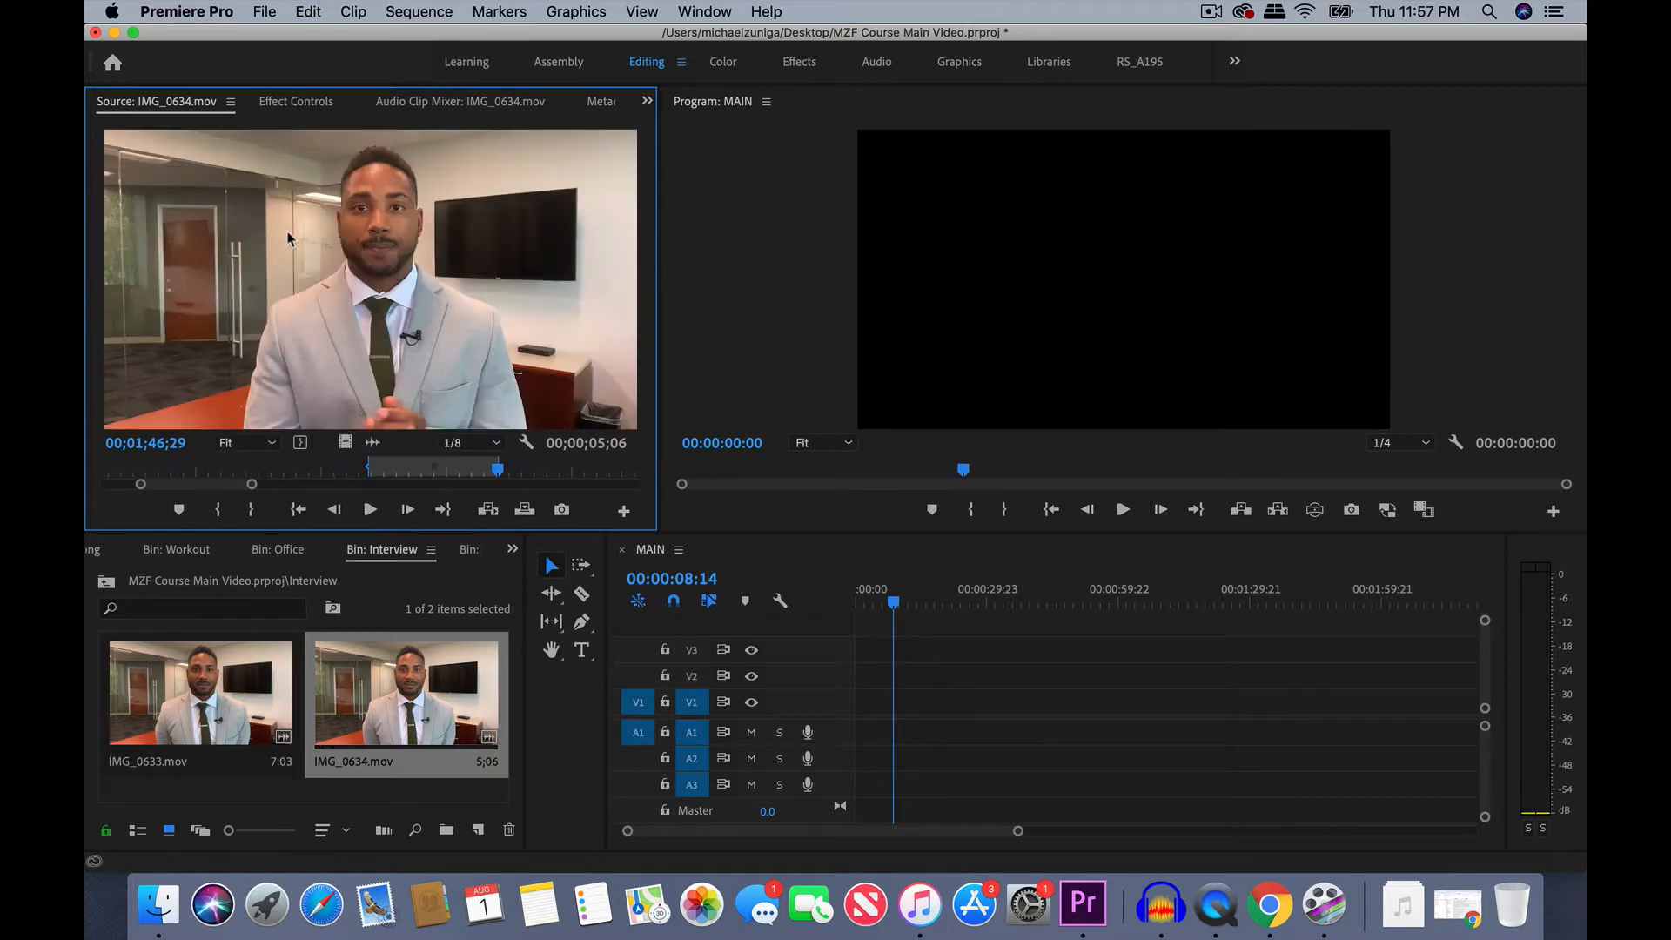
{"action": "left_click_drag", "start_coordinate": [290, 239], "coordinate": [834, 730]}
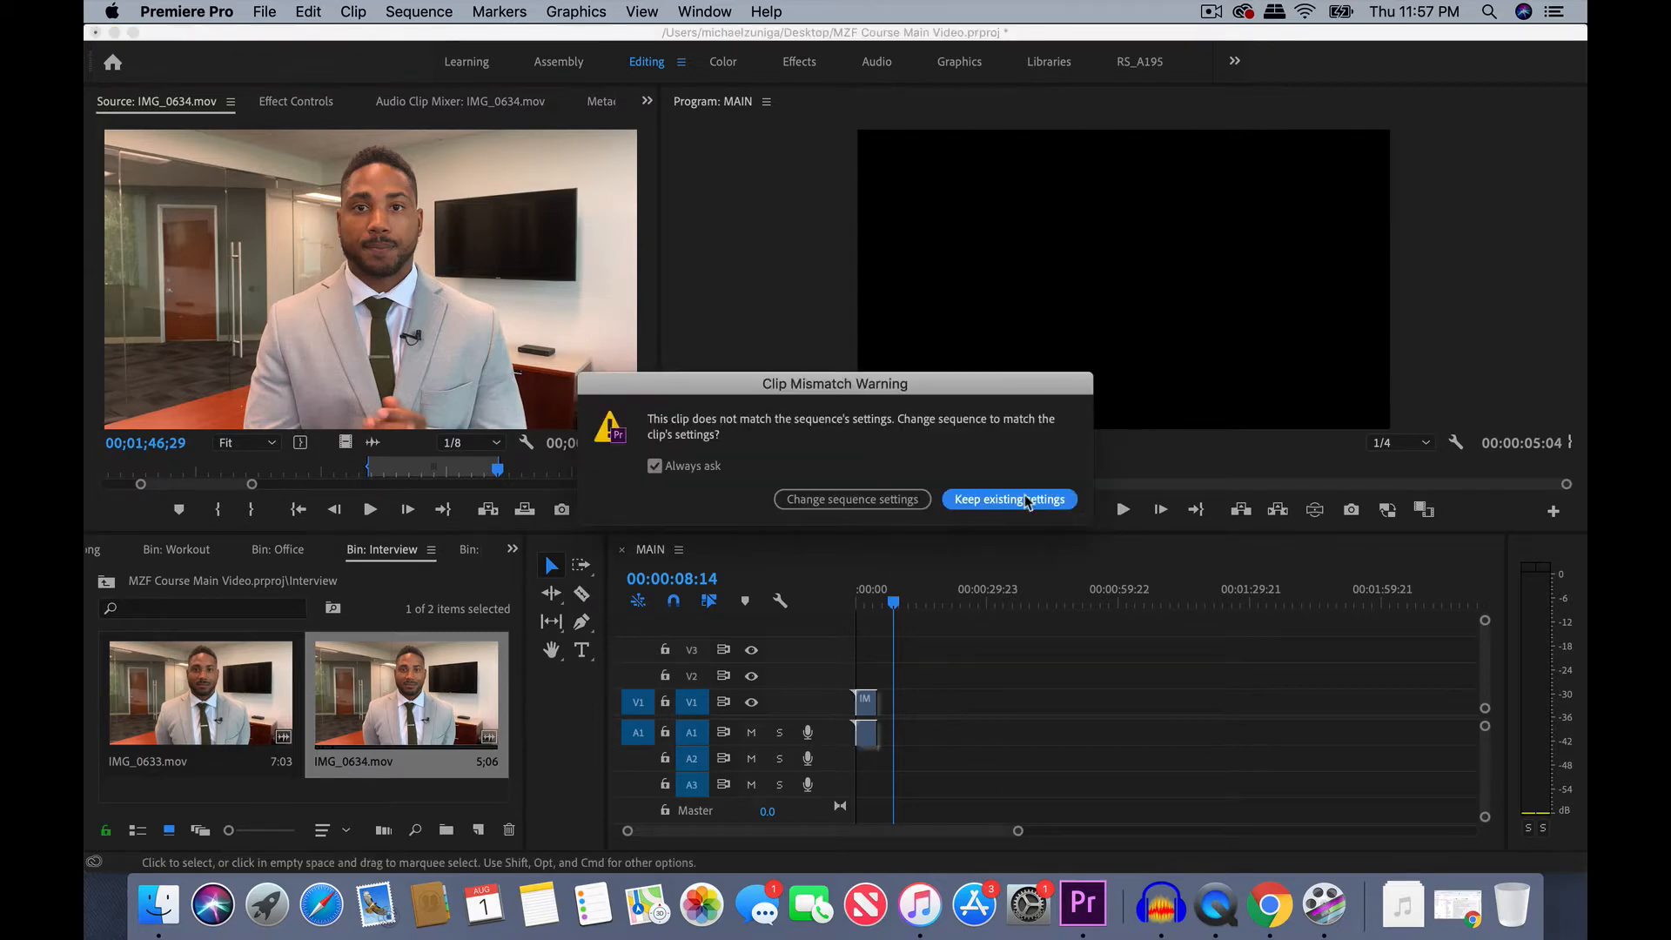
{"action": "left_click", "coordinate": [1028, 501]}
{"action": "left_click", "coordinate": [865, 599]}
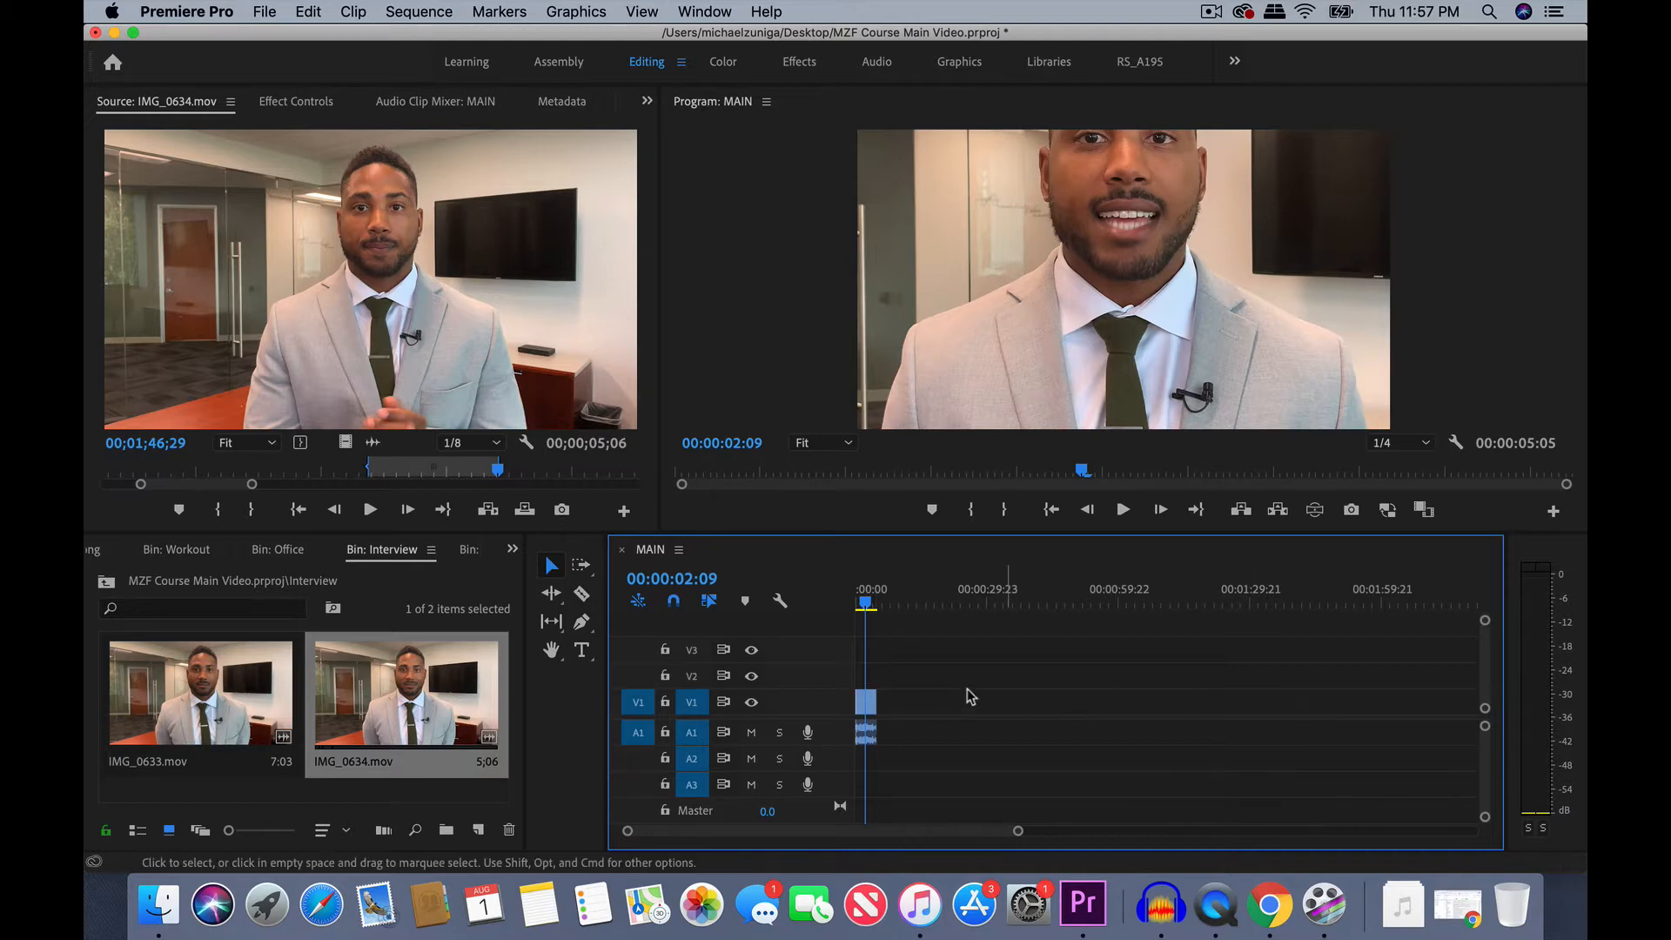
- Show the source clip's audio waveform and audition the takes starting around 00;01;53 and 00;02;13
{"action": "left_click", "coordinate": [372, 442]}
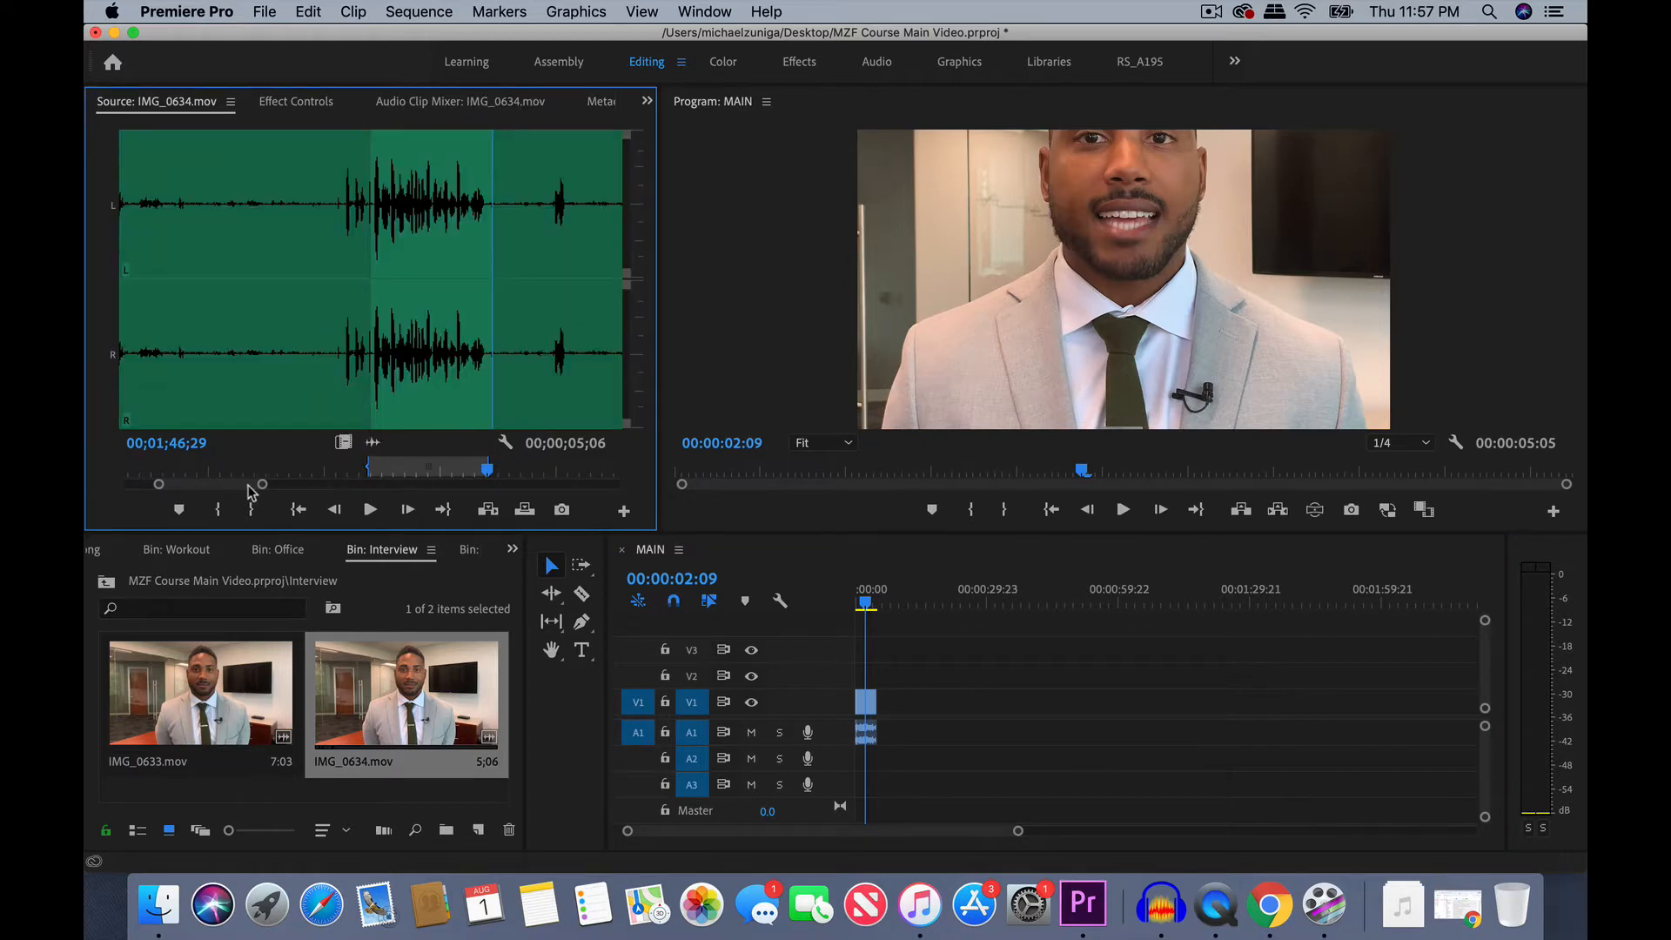
{"action": "left_click_drag", "start_coordinate": [261, 484], "coordinate": [299, 484]}
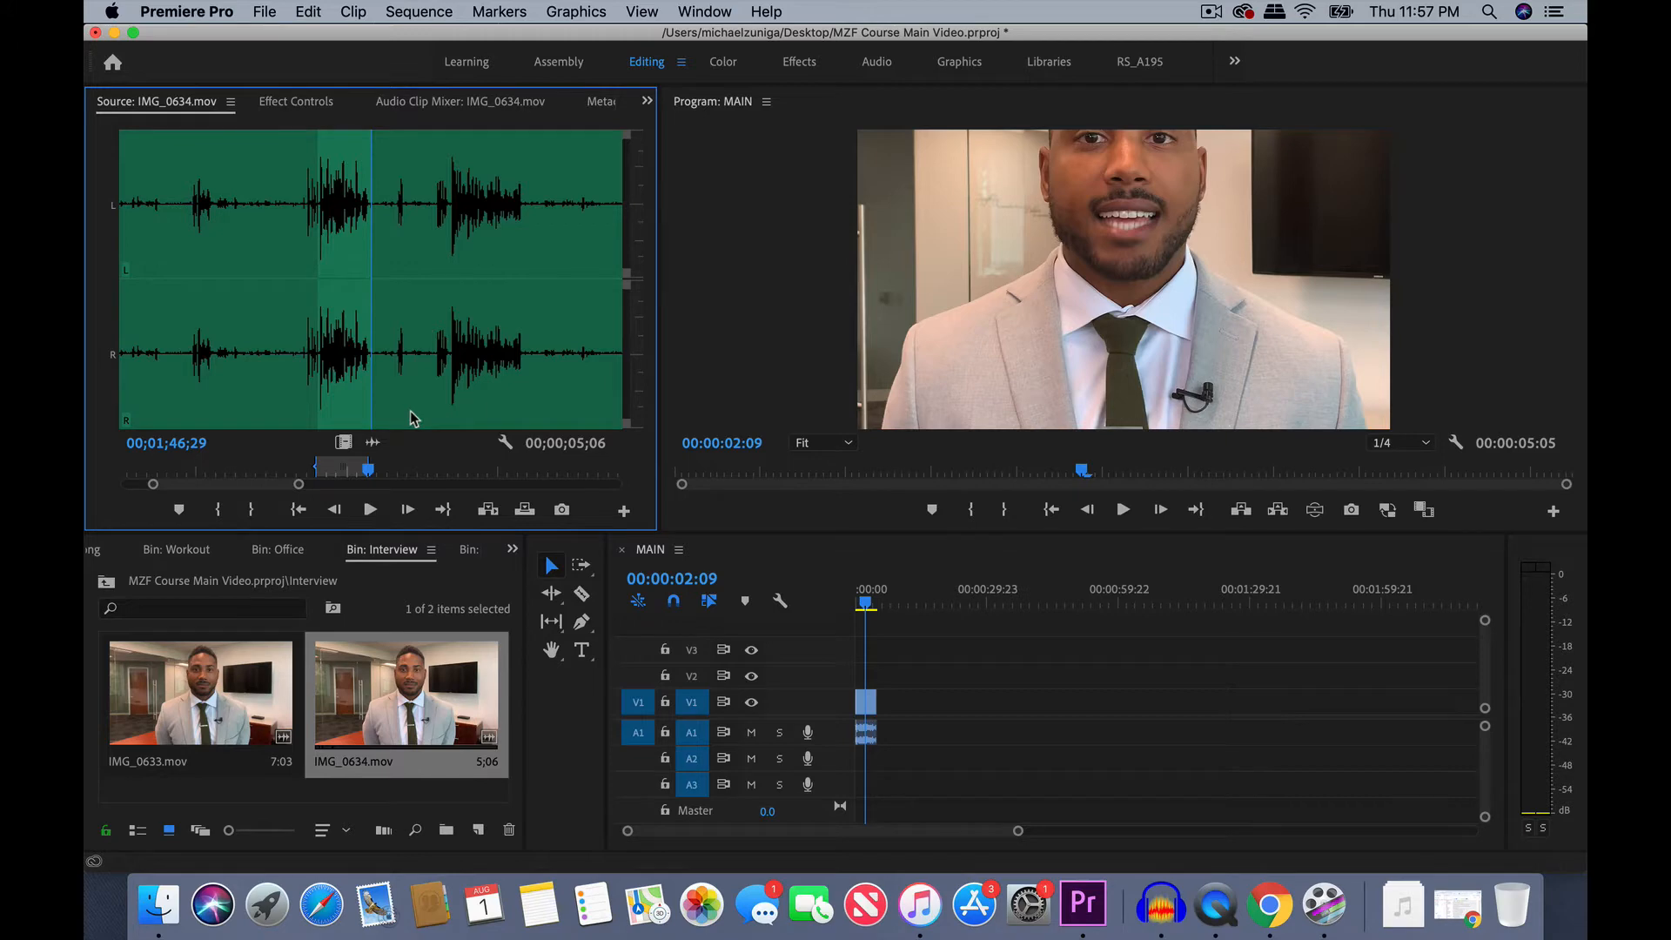
{"action": "left_click", "coordinate": [433, 213]}
{"action": "key", "text": "space"}
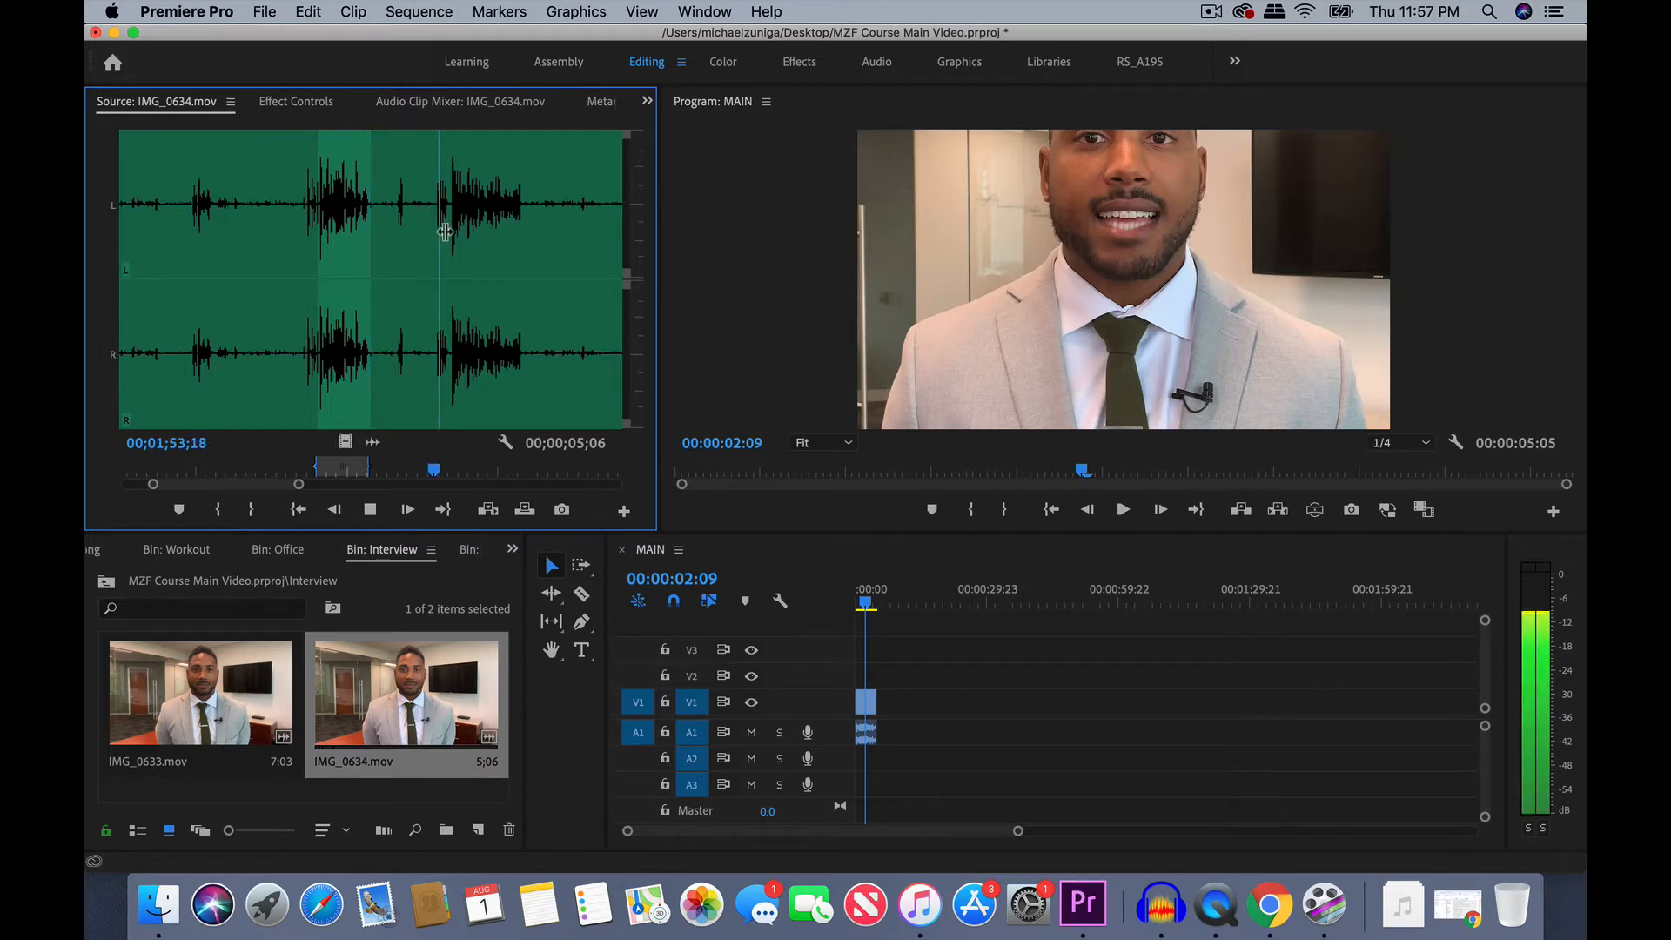
{"action": "left_click_drag", "start_coordinate": [299, 484], "coordinate": [330, 484]}
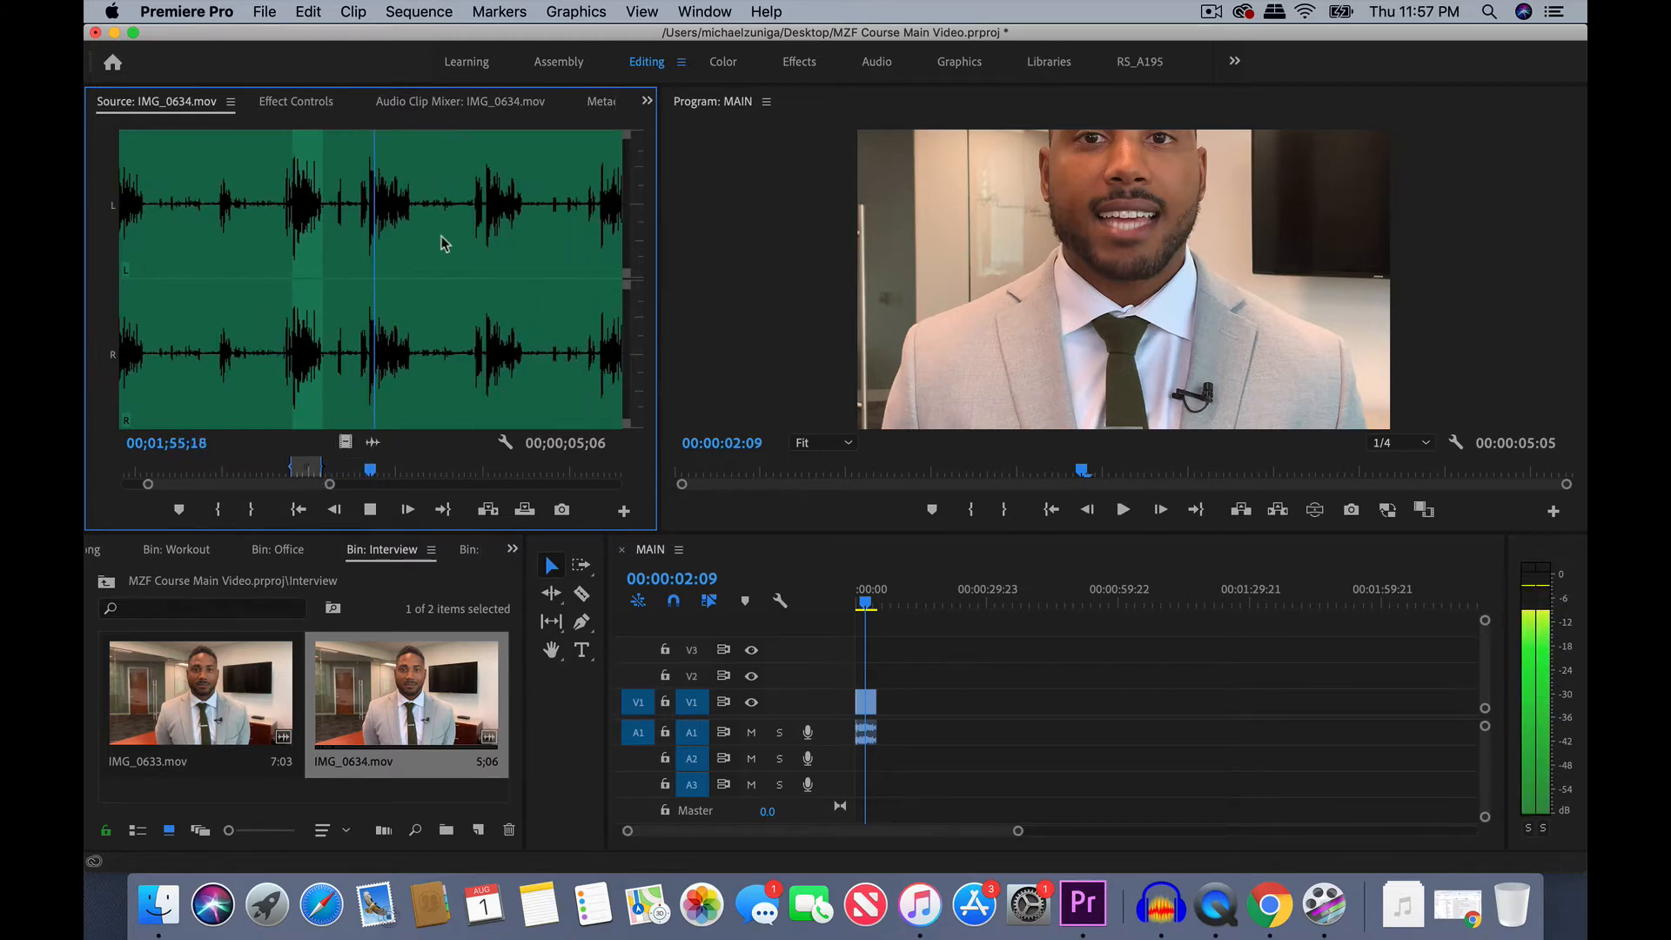
{"action": "left_click", "coordinate": [473, 209]}
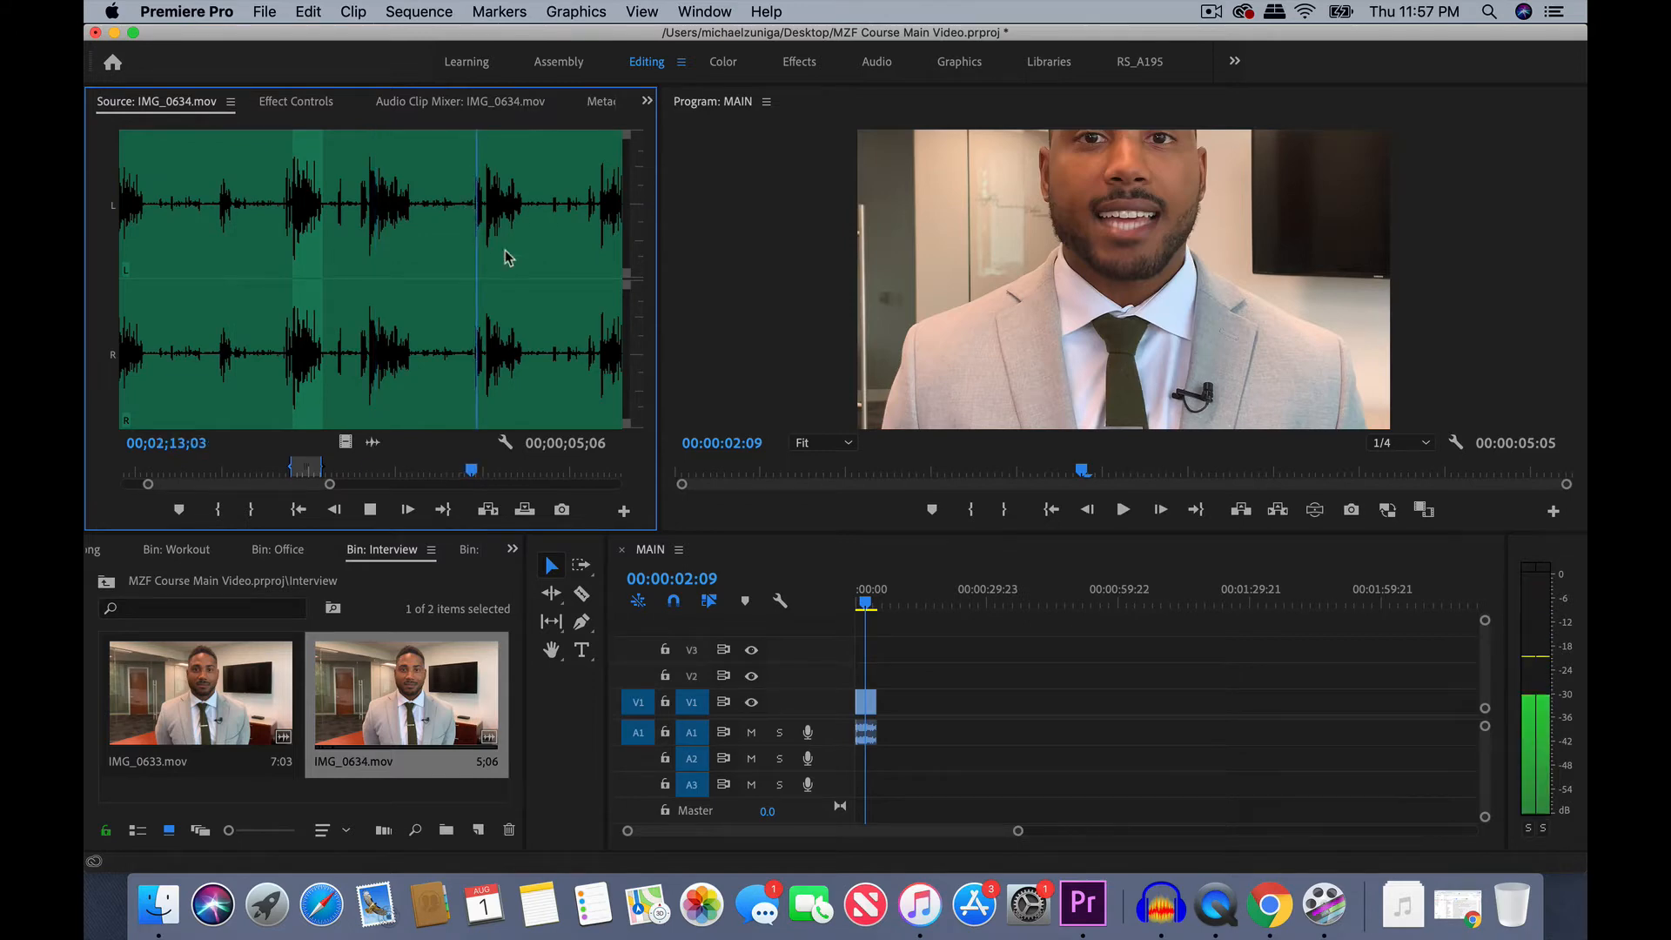
{"action": "key", "text": "space"}
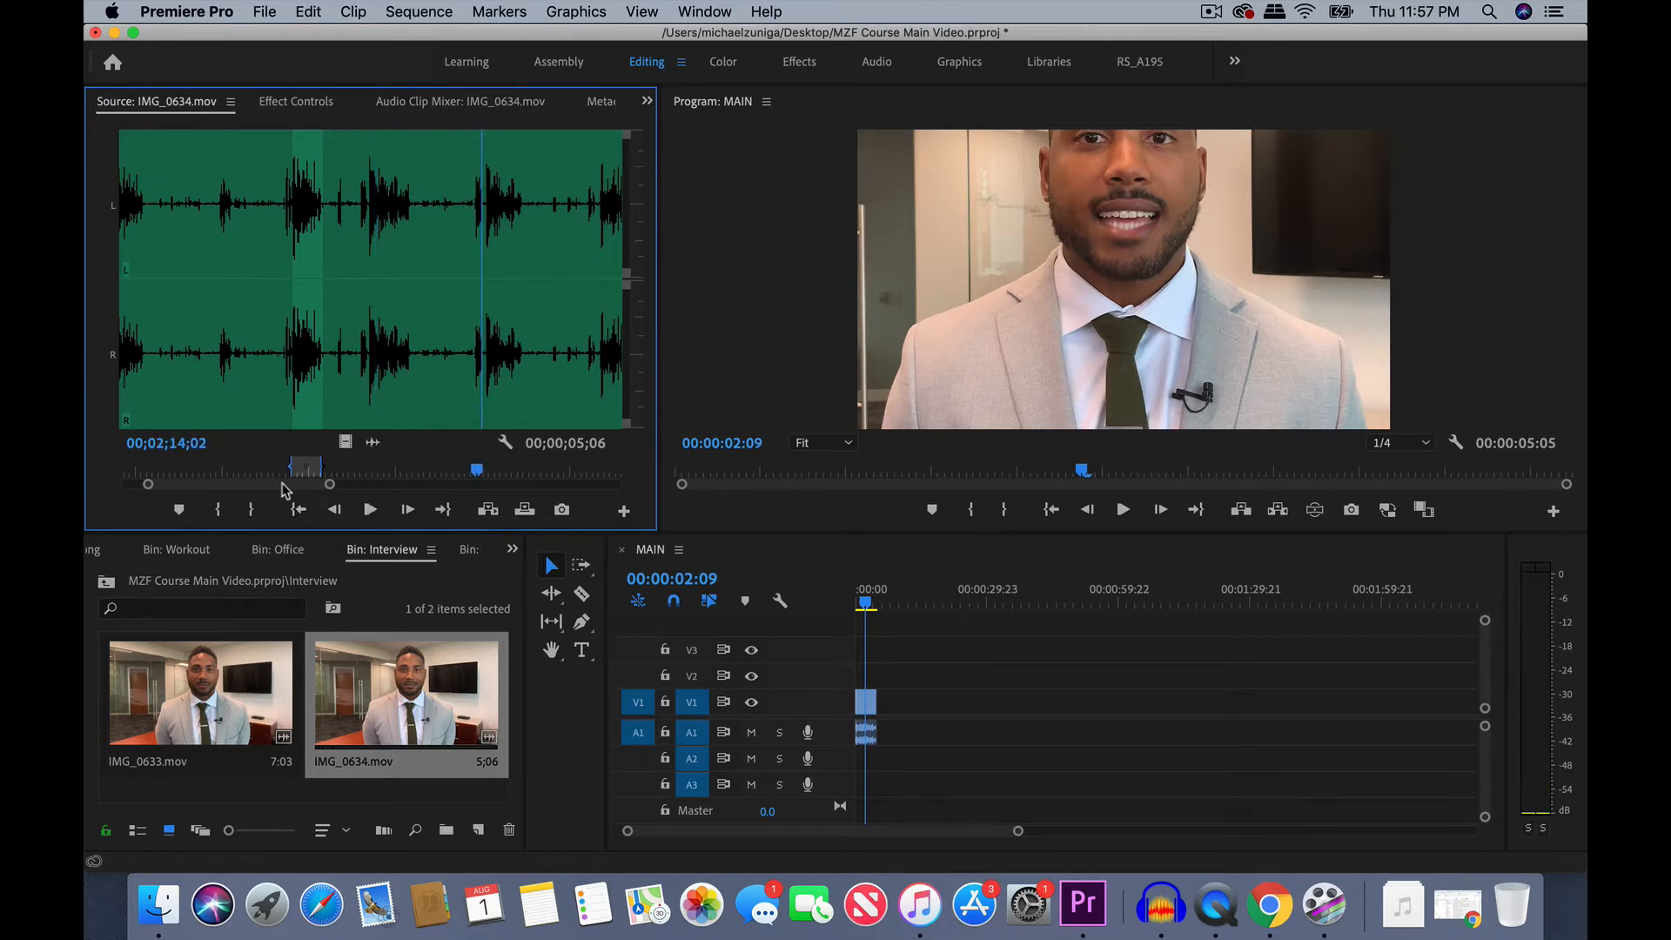
- Audition the source clip's takes starting around 00;03;09 and 00;03;24
{"action": "left_click_drag", "start_coordinate": [282, 484], "coordinate": [291, 484]}
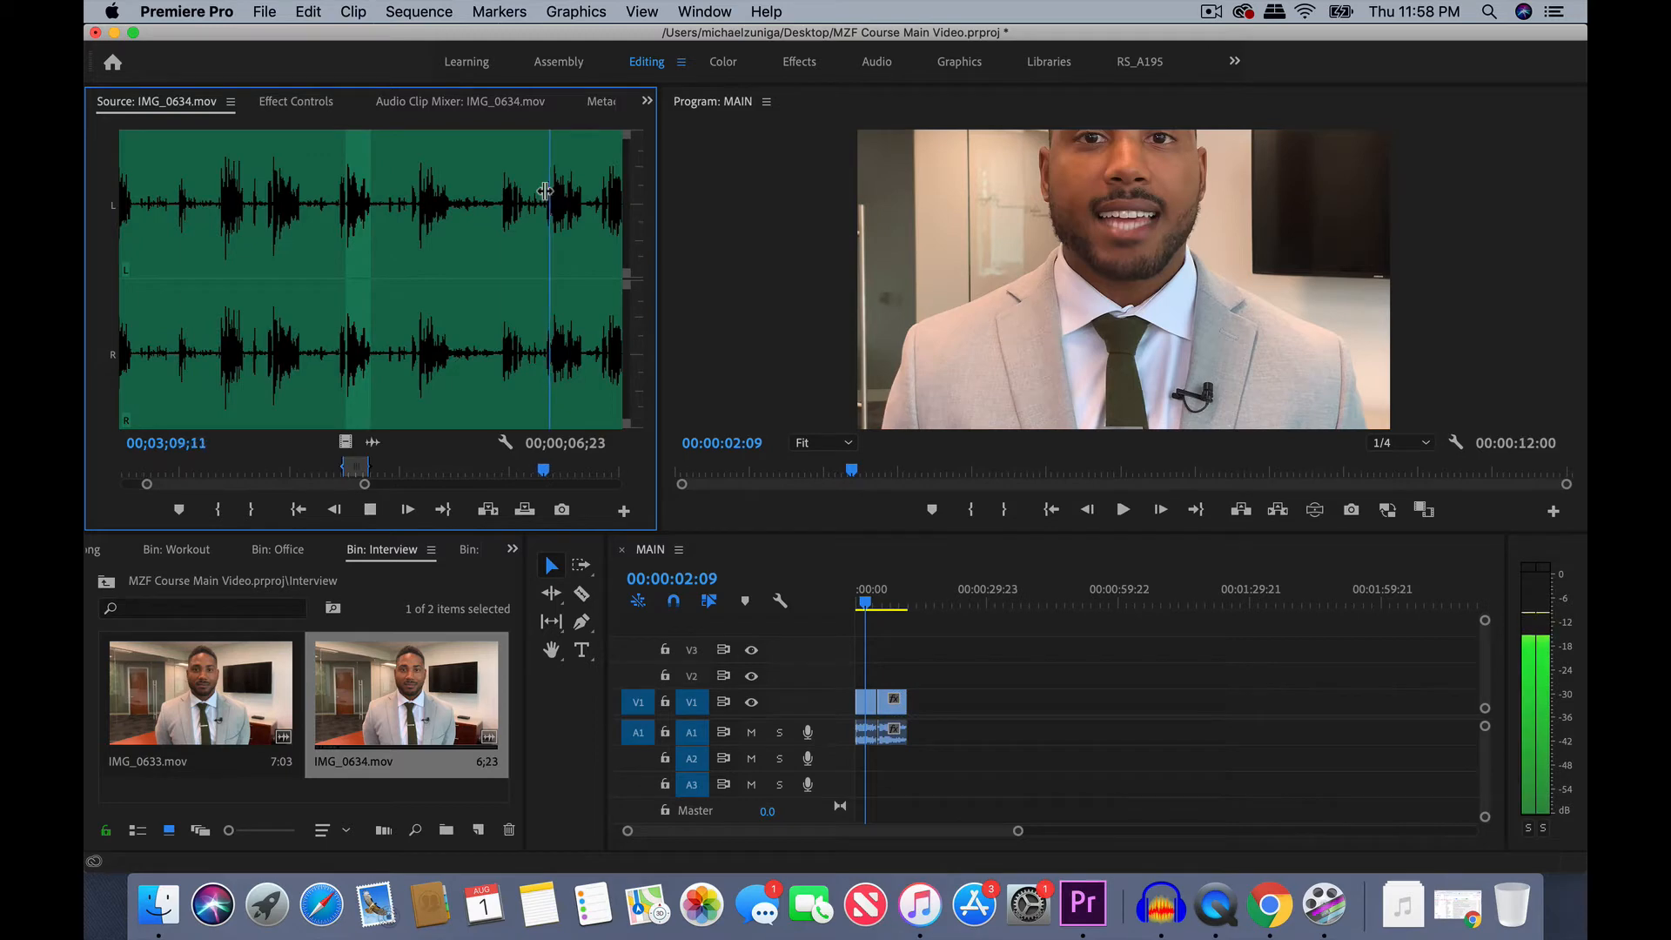
{"action": "left_click", "coordinate": [541, 189]}
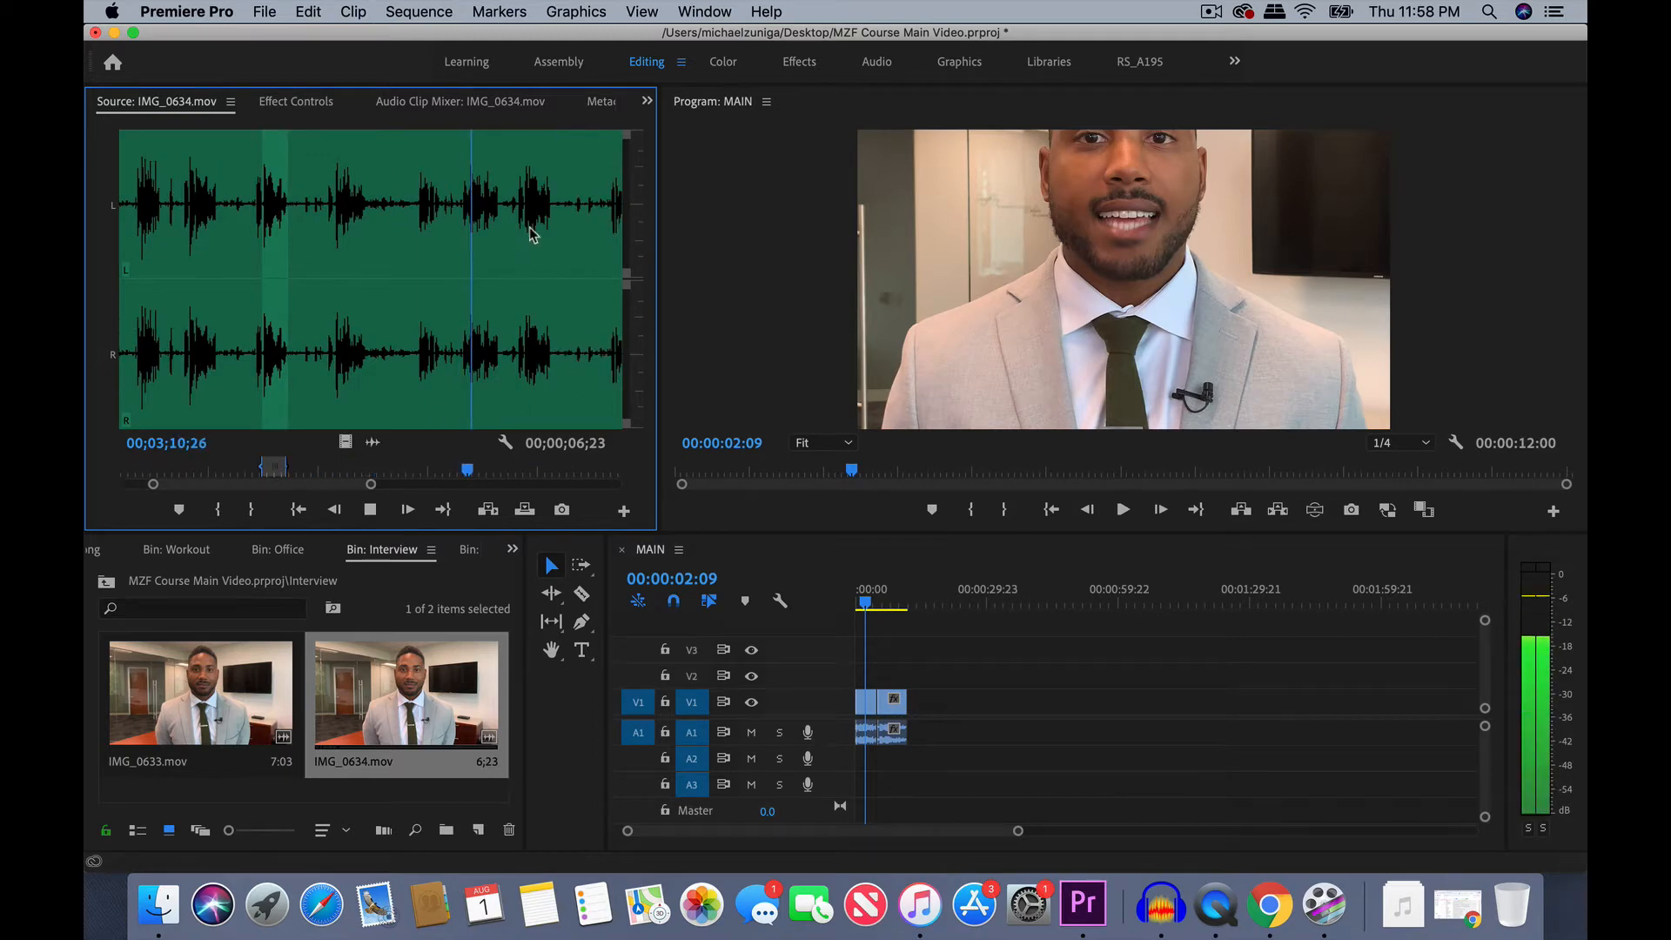
{"action": "left_click", "coordinate": [520, 214]}
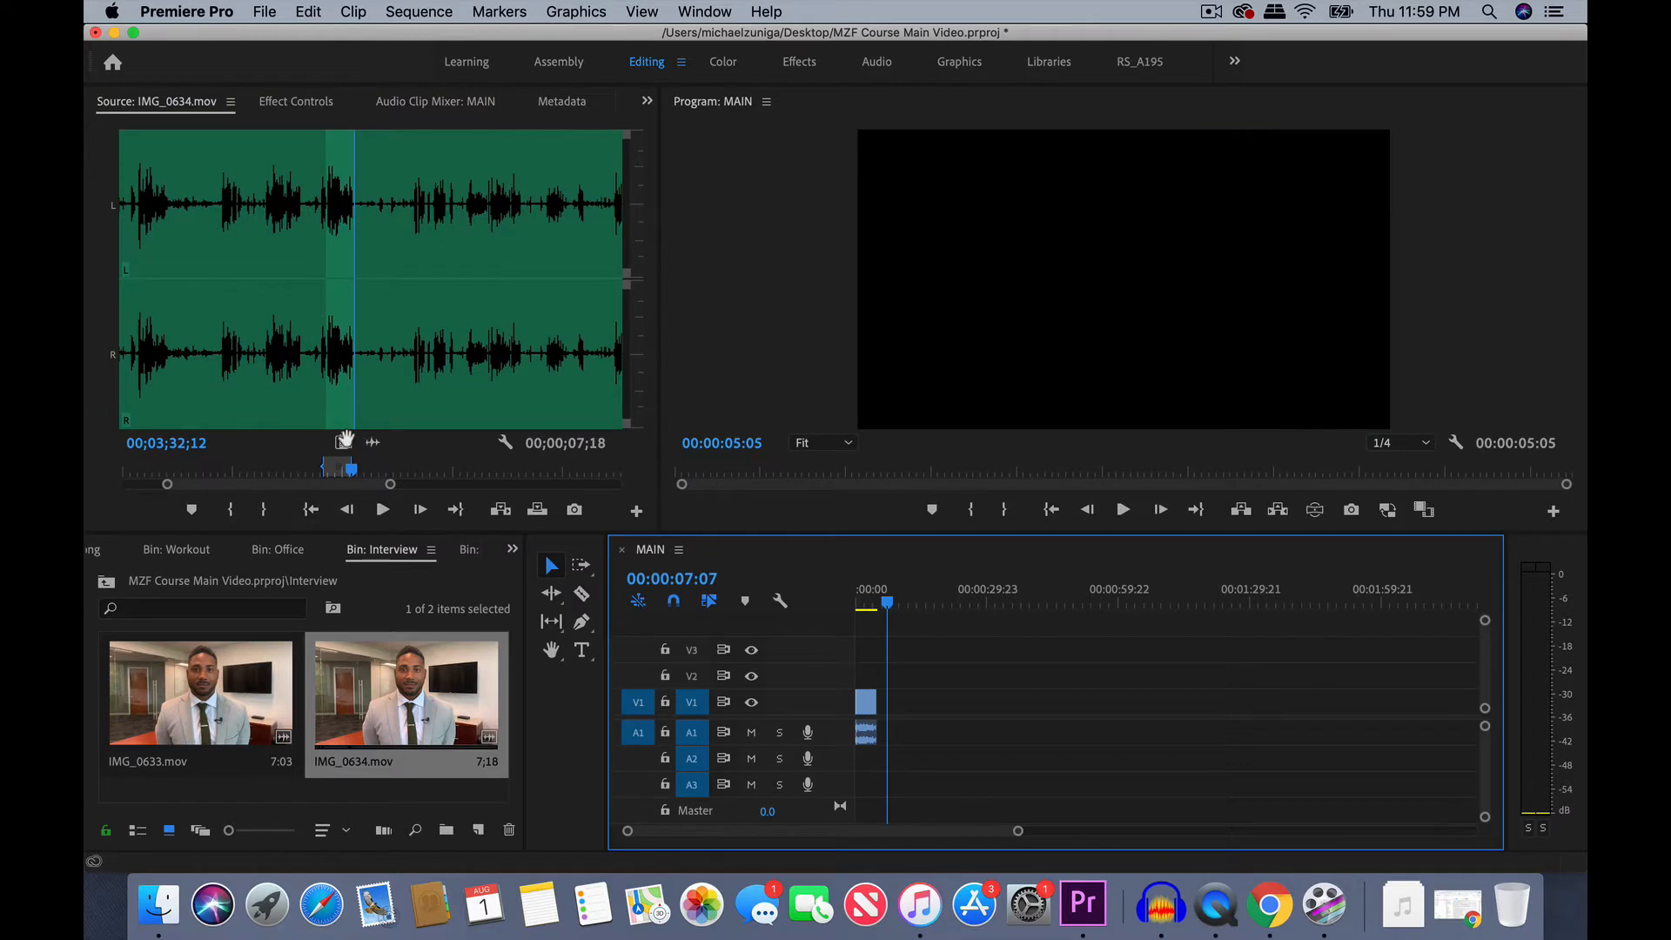
- Place the marked take ending at 00;03;32;12 after the first clip in MAIN, and add another take from further along the source
{"action": "left_click", "coordinate": [344, 442]}
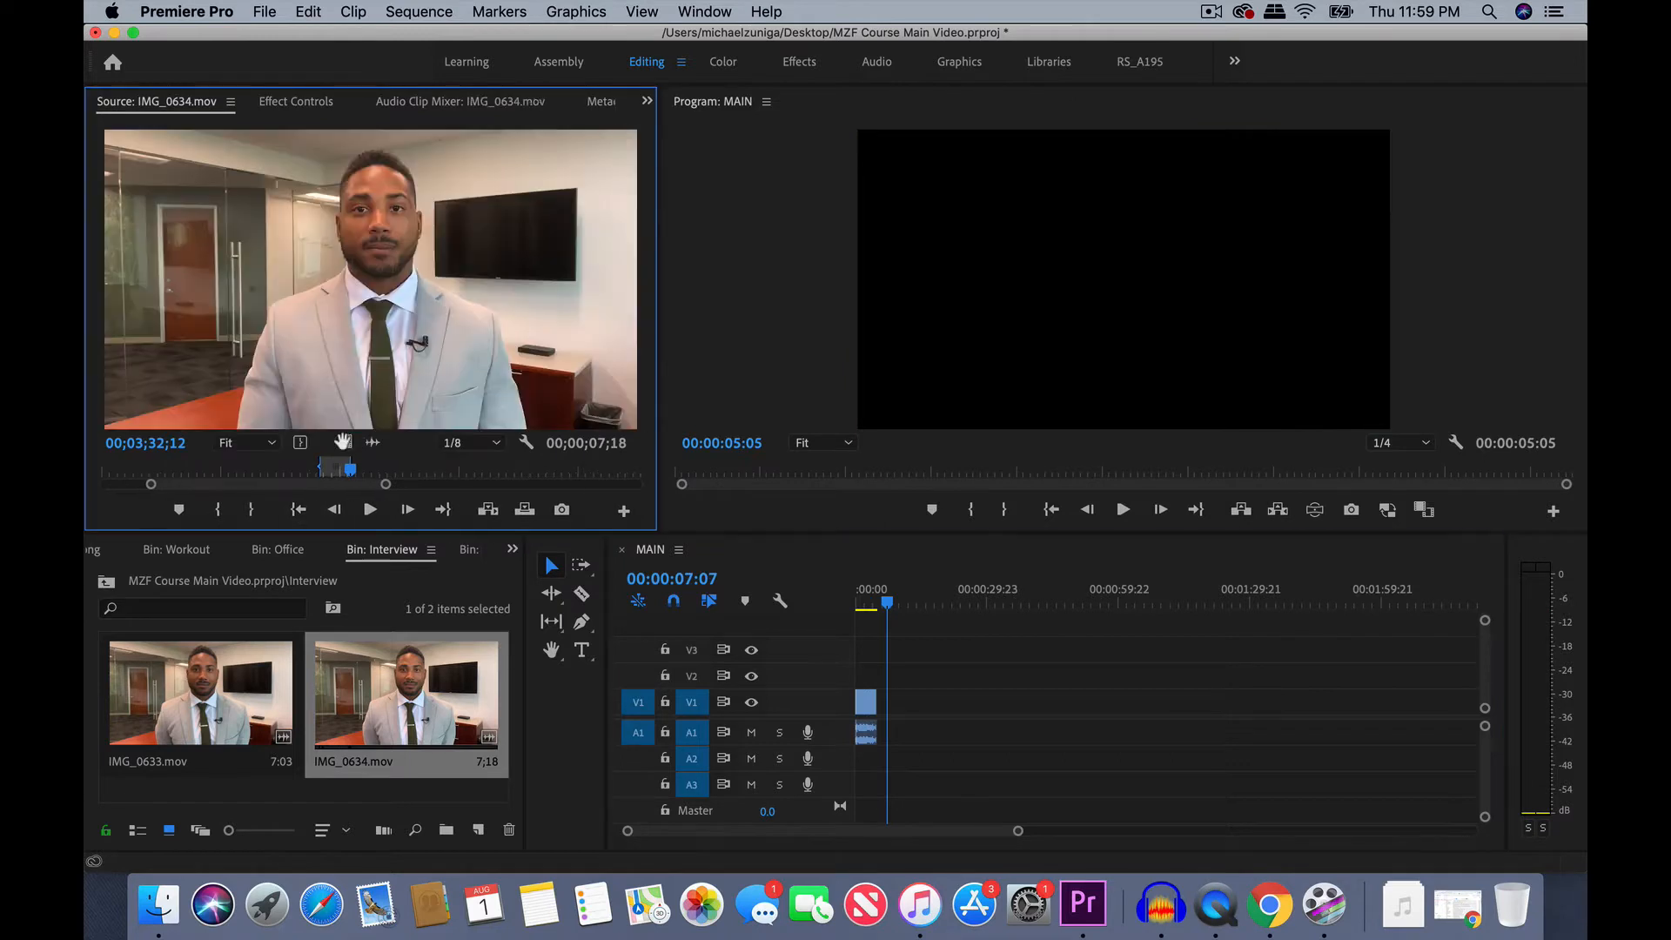
{"action": "left_click_drag", "start_coordinate": [446, 295], "coordinate": [890, 702]}
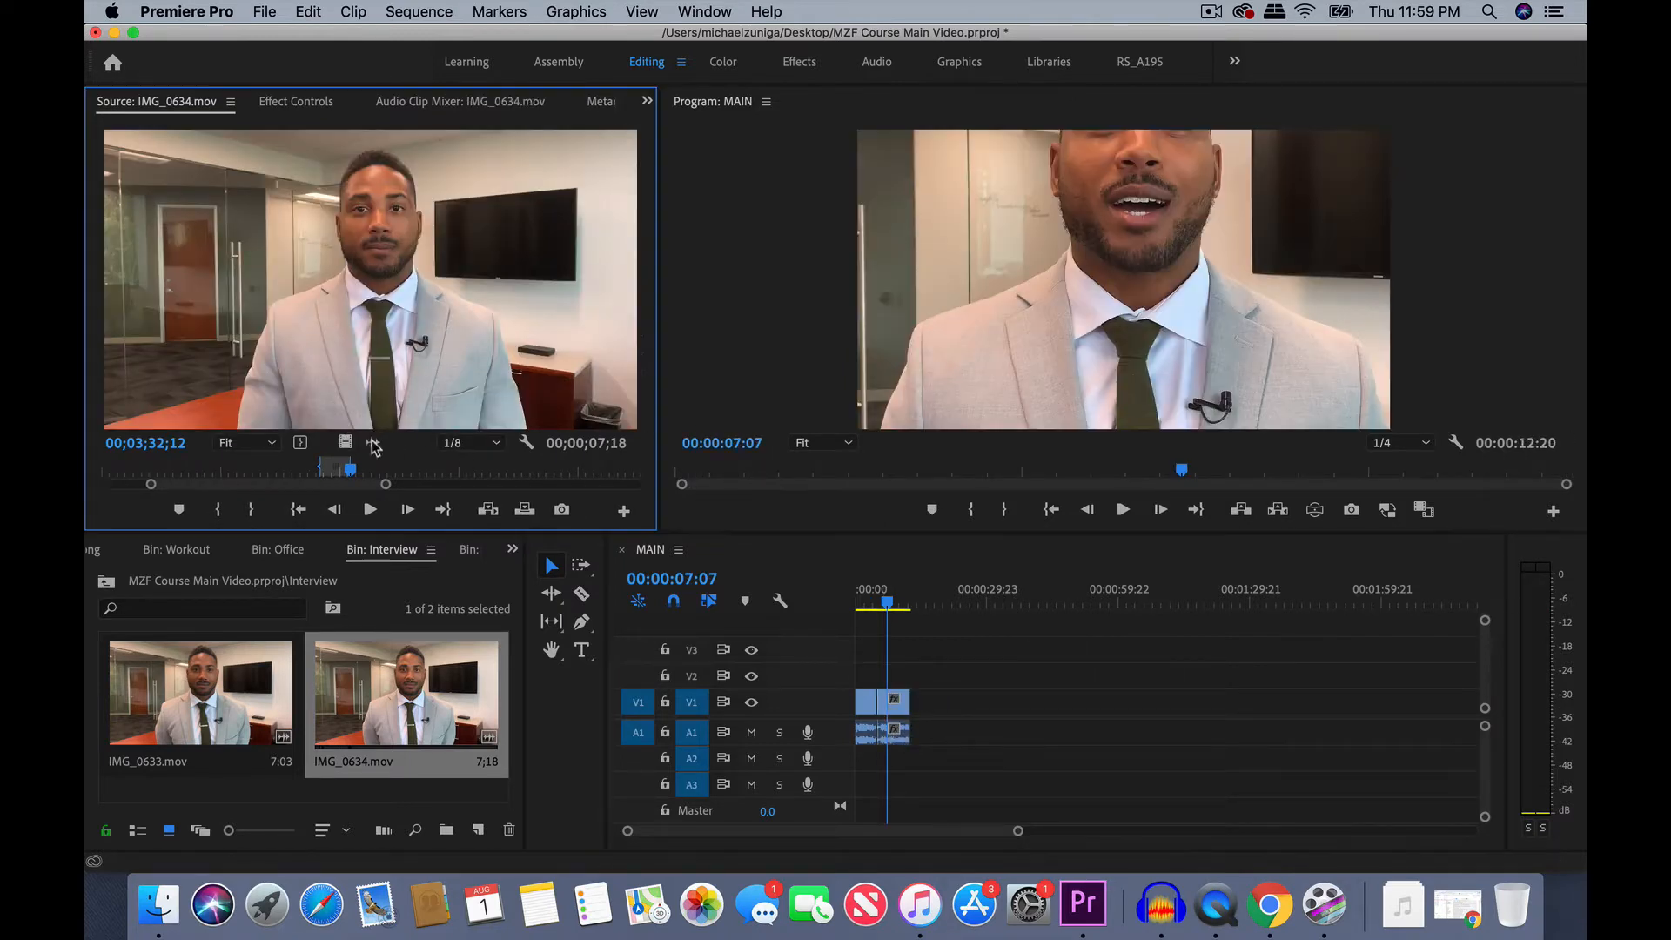
{"action": "left_click", "coordinate": [373, 442]}
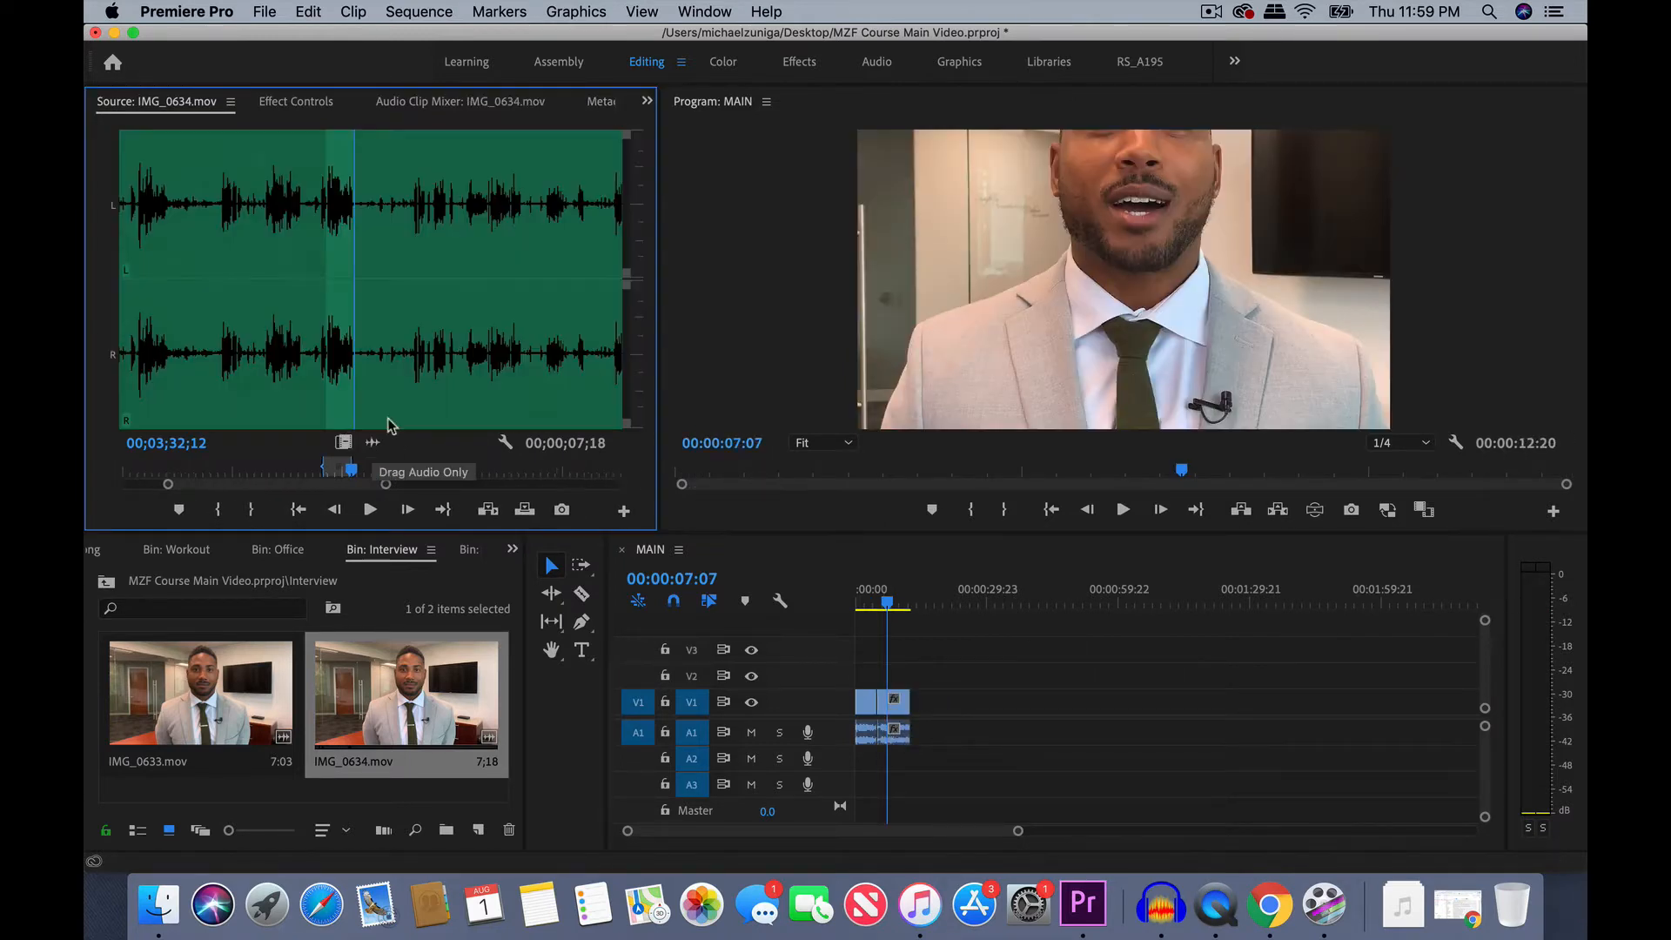
{"action": "left_click_drag", "start_coordinate": [368, 487], "coordinate": [326, 474]}
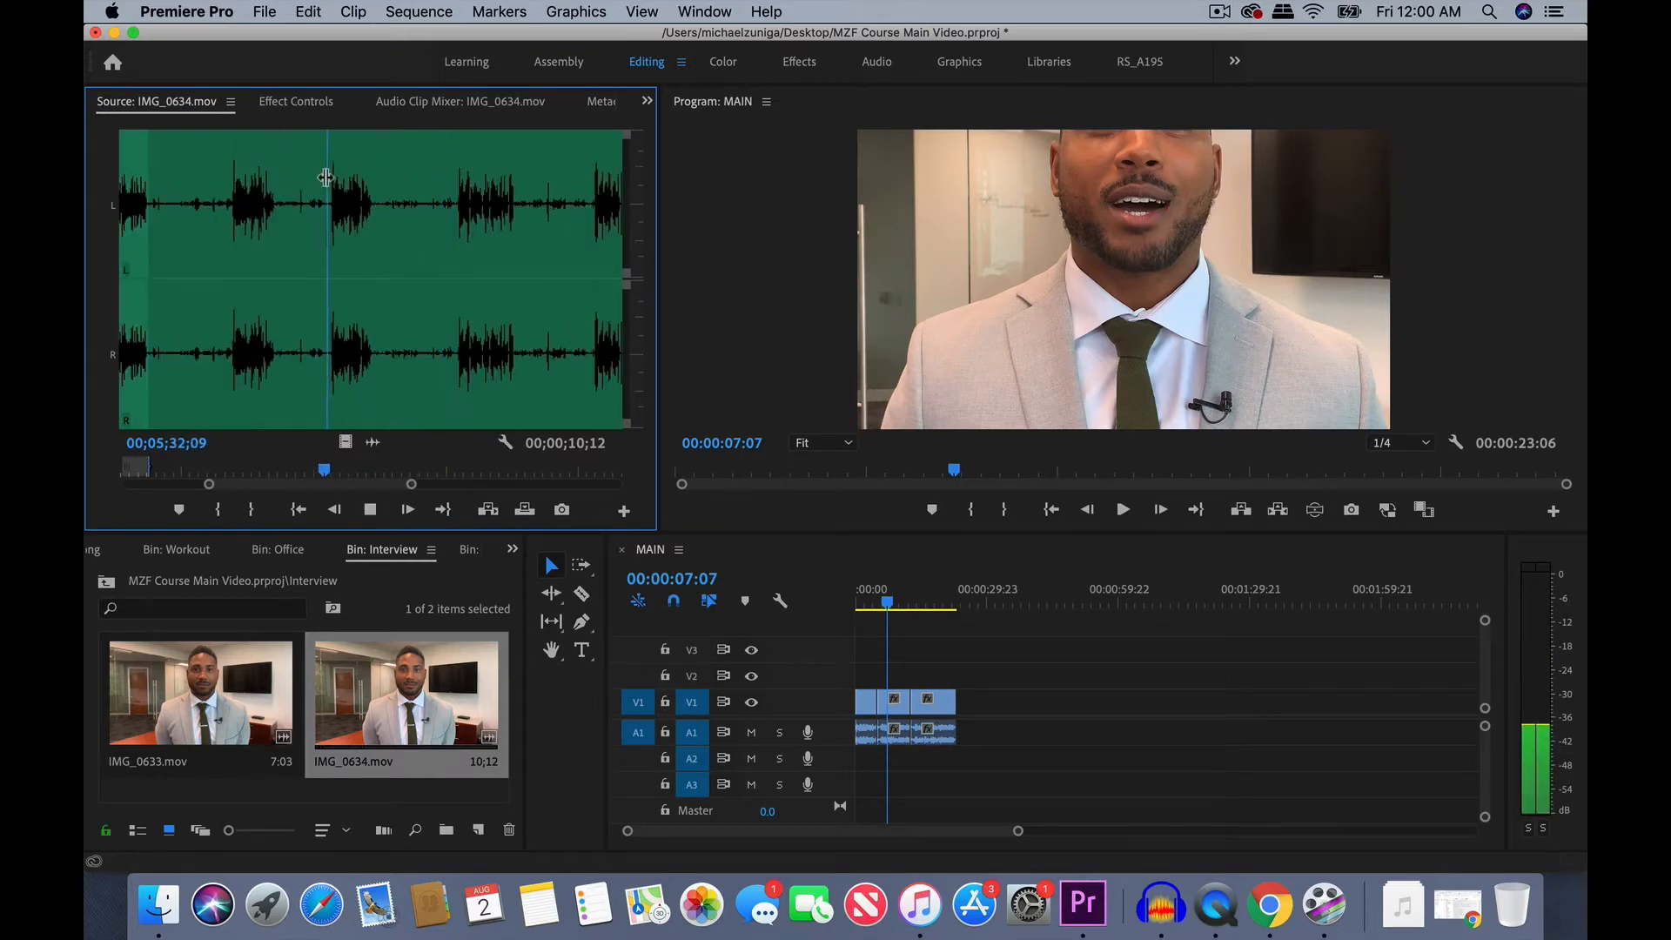
{"action": "left_click_drag", "start_coordinate": [370, 279], "coordinate": [1079, 700]}
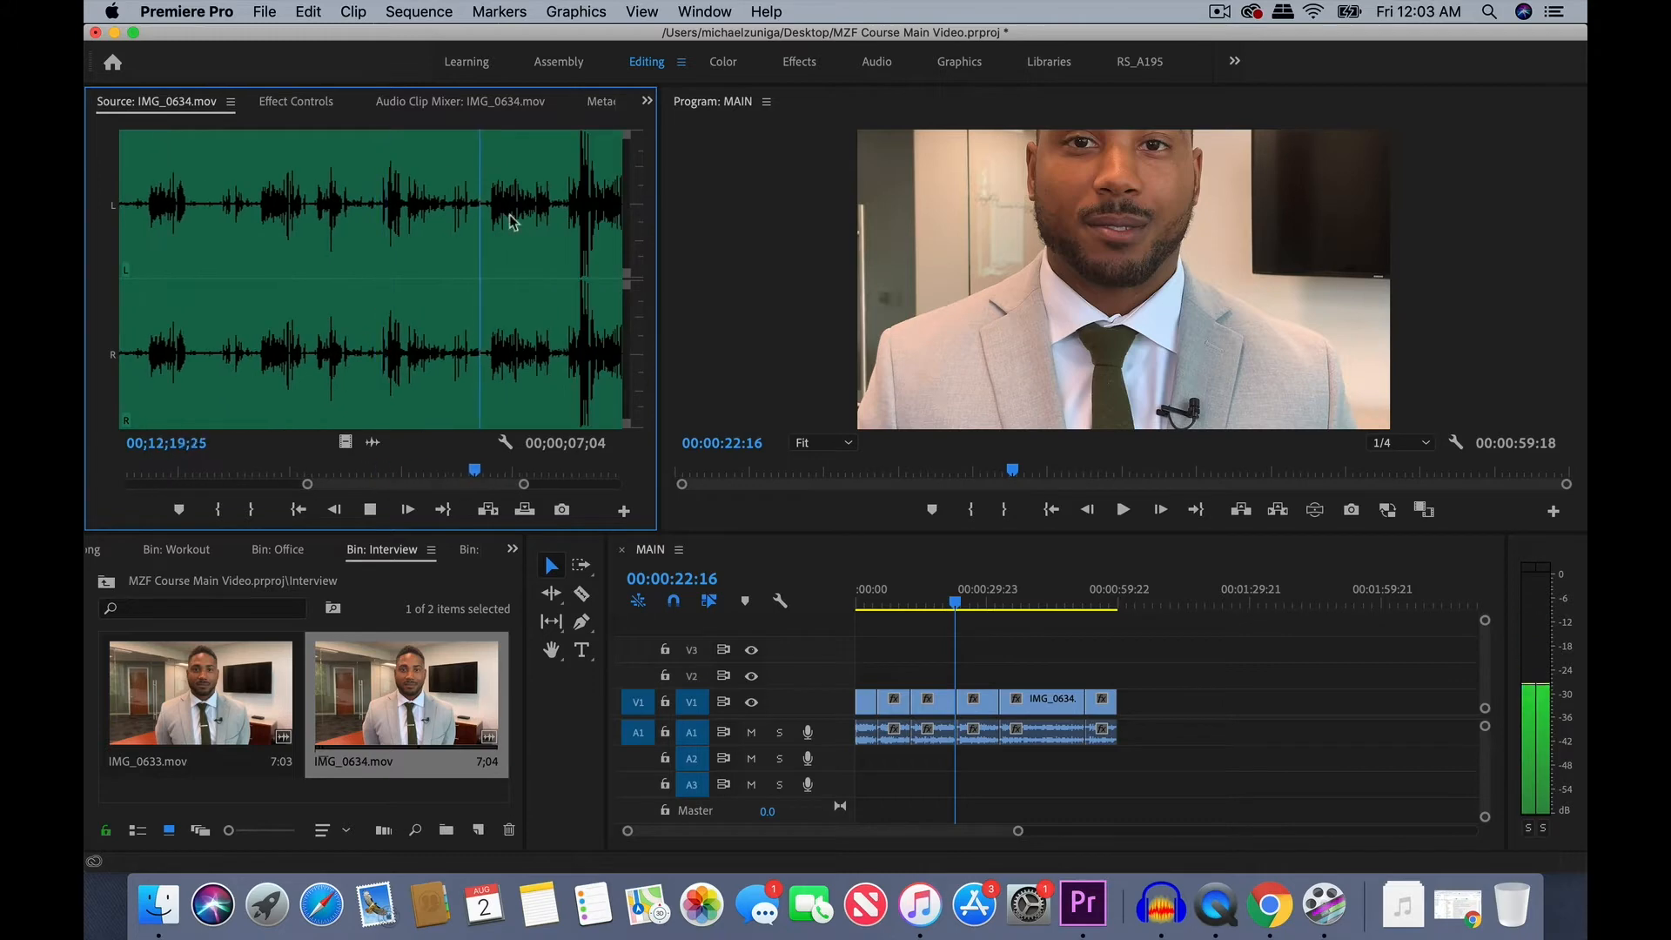
- Audition the source clip's remaining takes from around 00;12;19 to beyond 00;13;22, using the waveform to find each start
{"action": "key", "text": "space"}
{"action": "left_click_drag", "start_coordinate": [452, 485], "coordinate": [469, 484]}
{"action": "left_click", "coordinate": [325, 235]}
{"action": "key", "text": "space"}
{"action": "key", "text": "space"}
{"action": "left_click", "coordinate": [380, 185]}
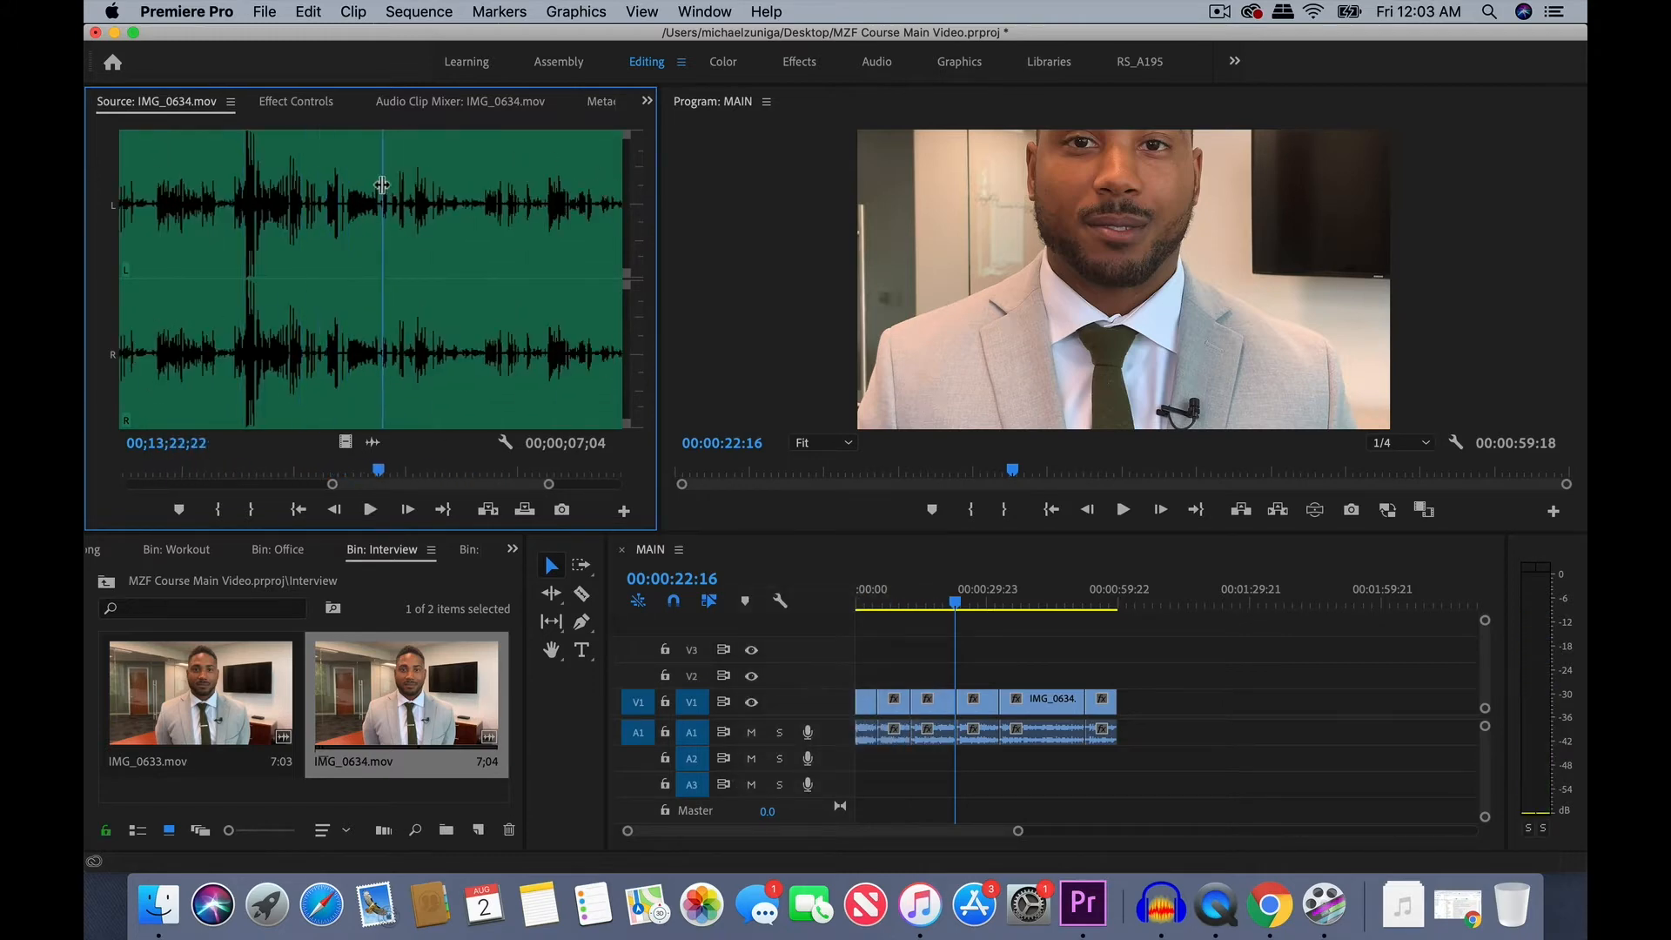
{"action": "left_click", "coordinate": [389, 179]}
{"action": "left_click", "coordinate": [468, 187]}
{"action": "key", "text": "space"}
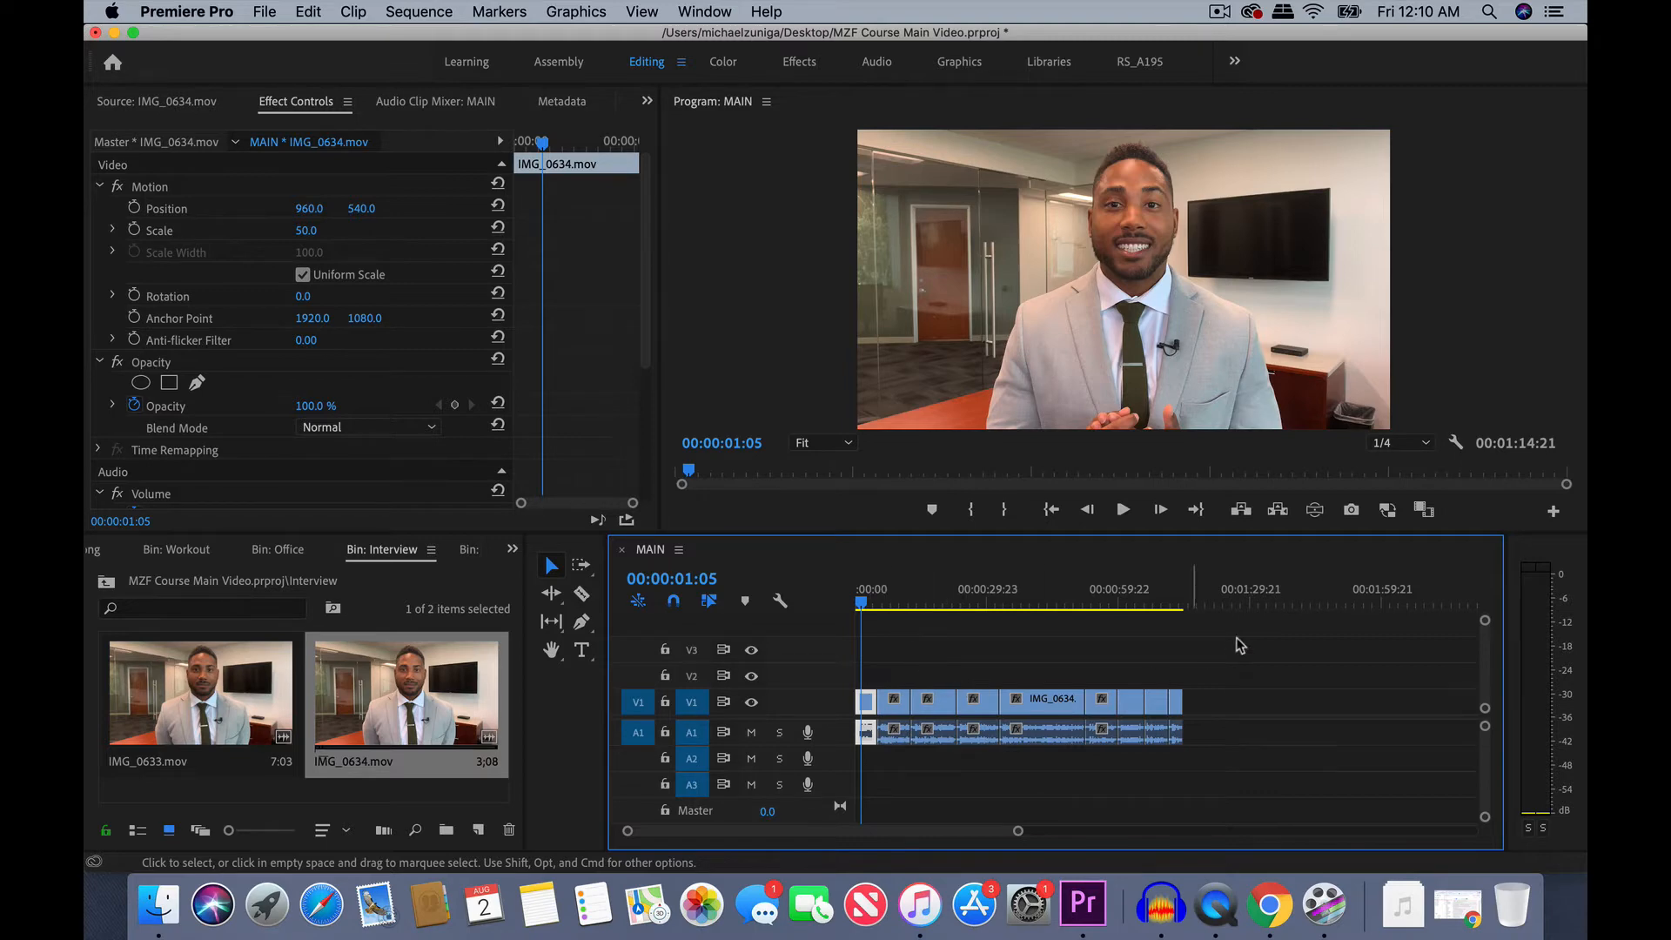
- Paste only the Motion attributes, with Scale Attribute Times enabled, onto all clips after the first one in the MAIN sequence
{"action": "left_click_drag", "start_coordinate": [1248, 678], "coordinate": [888, 717]}
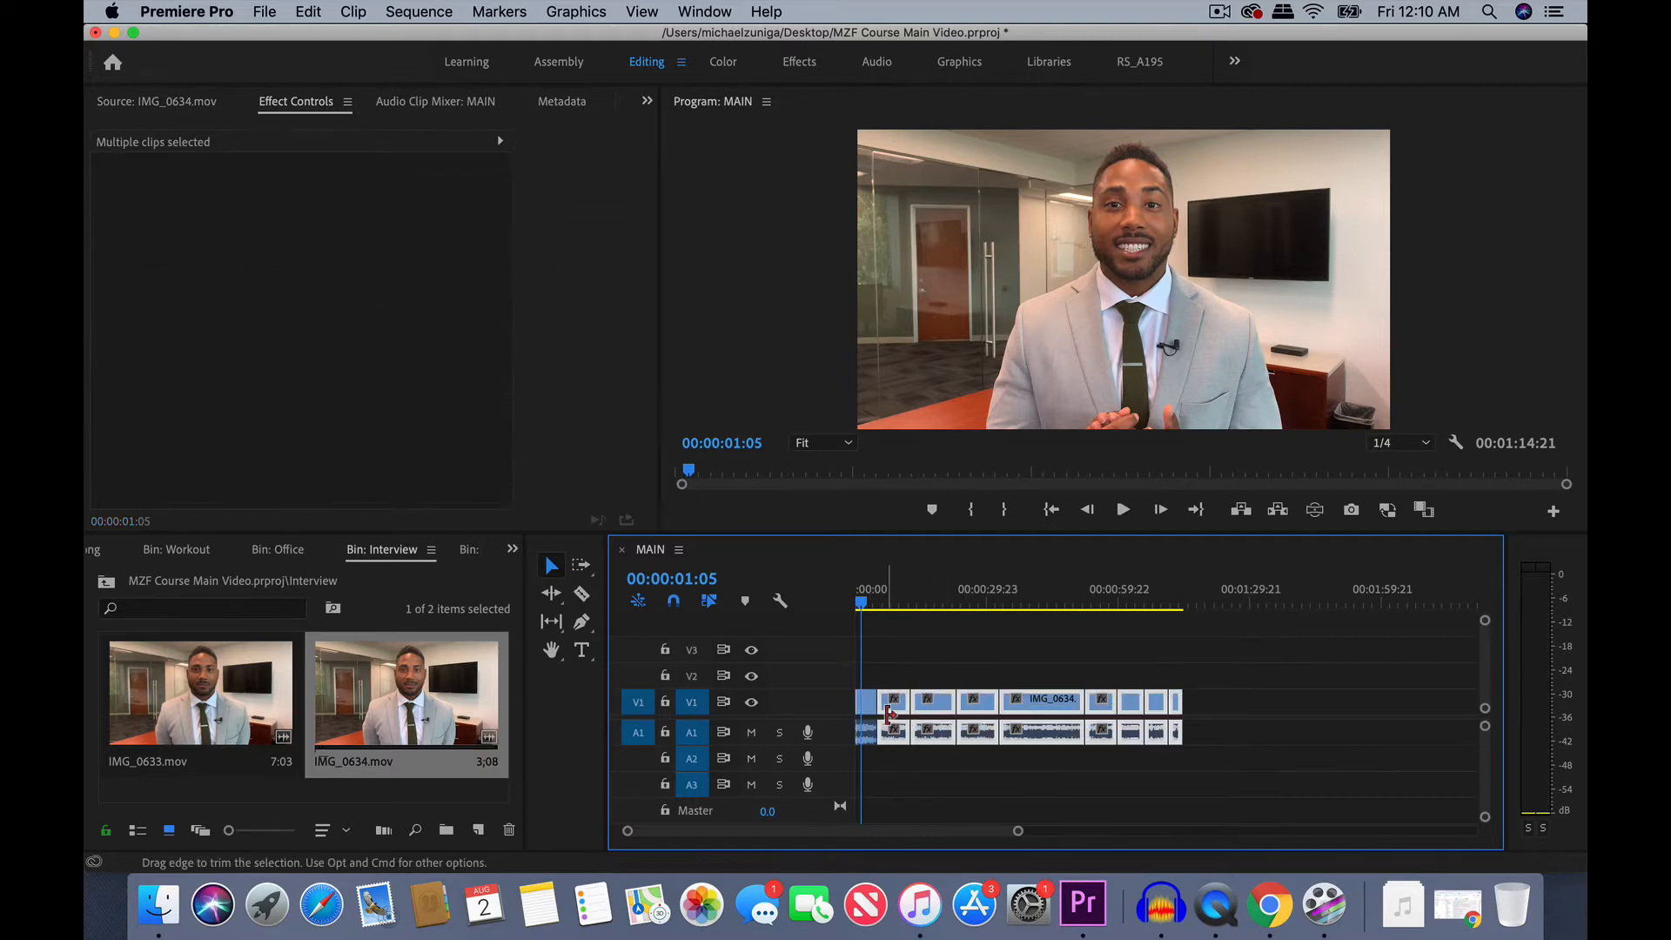
{"action": "right_click", "coordinate": [894, 716]}
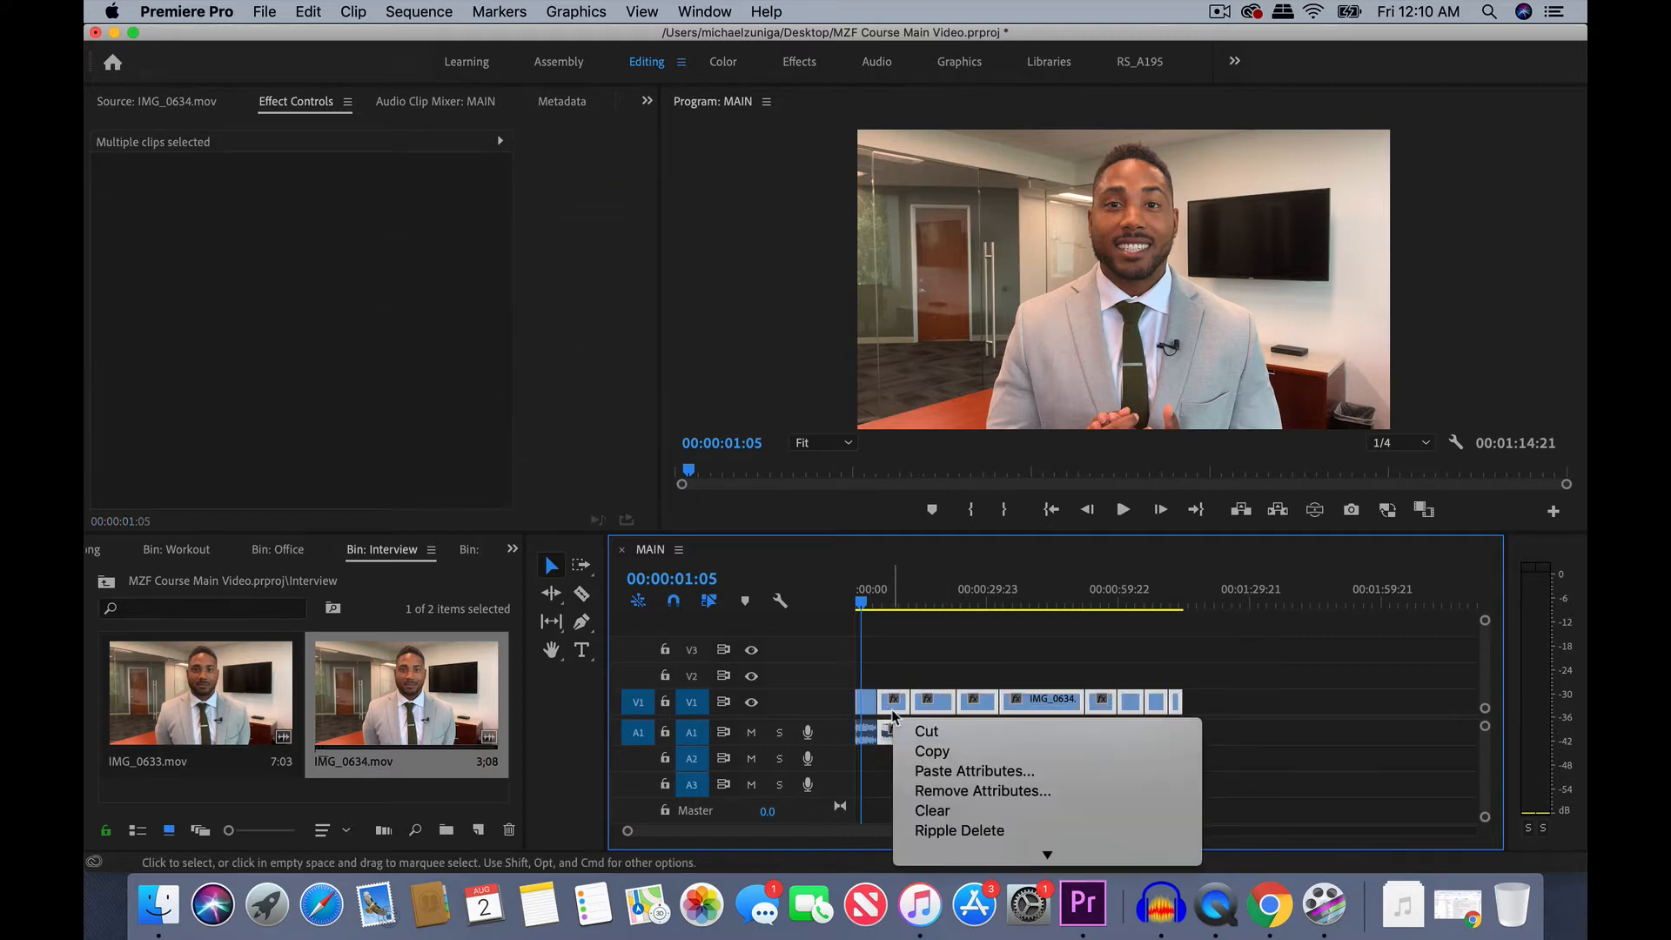
{"action": "left_click", "coordinate": [985, 779]}
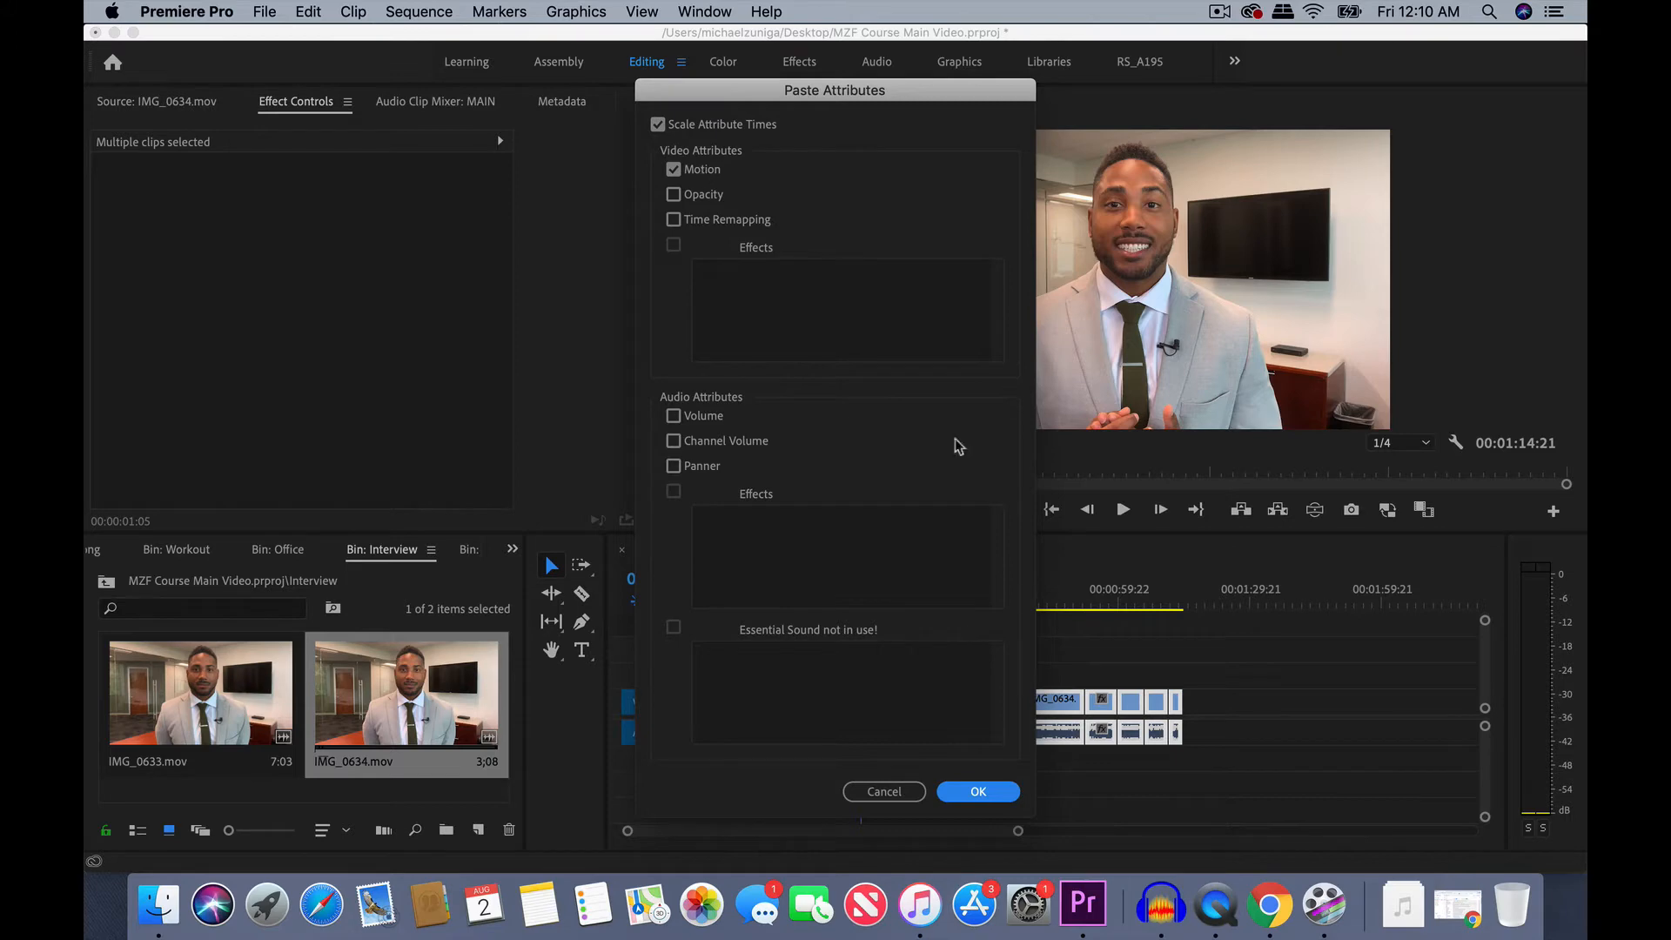
{"action": "left_click", "coordinate": [978, 792]}
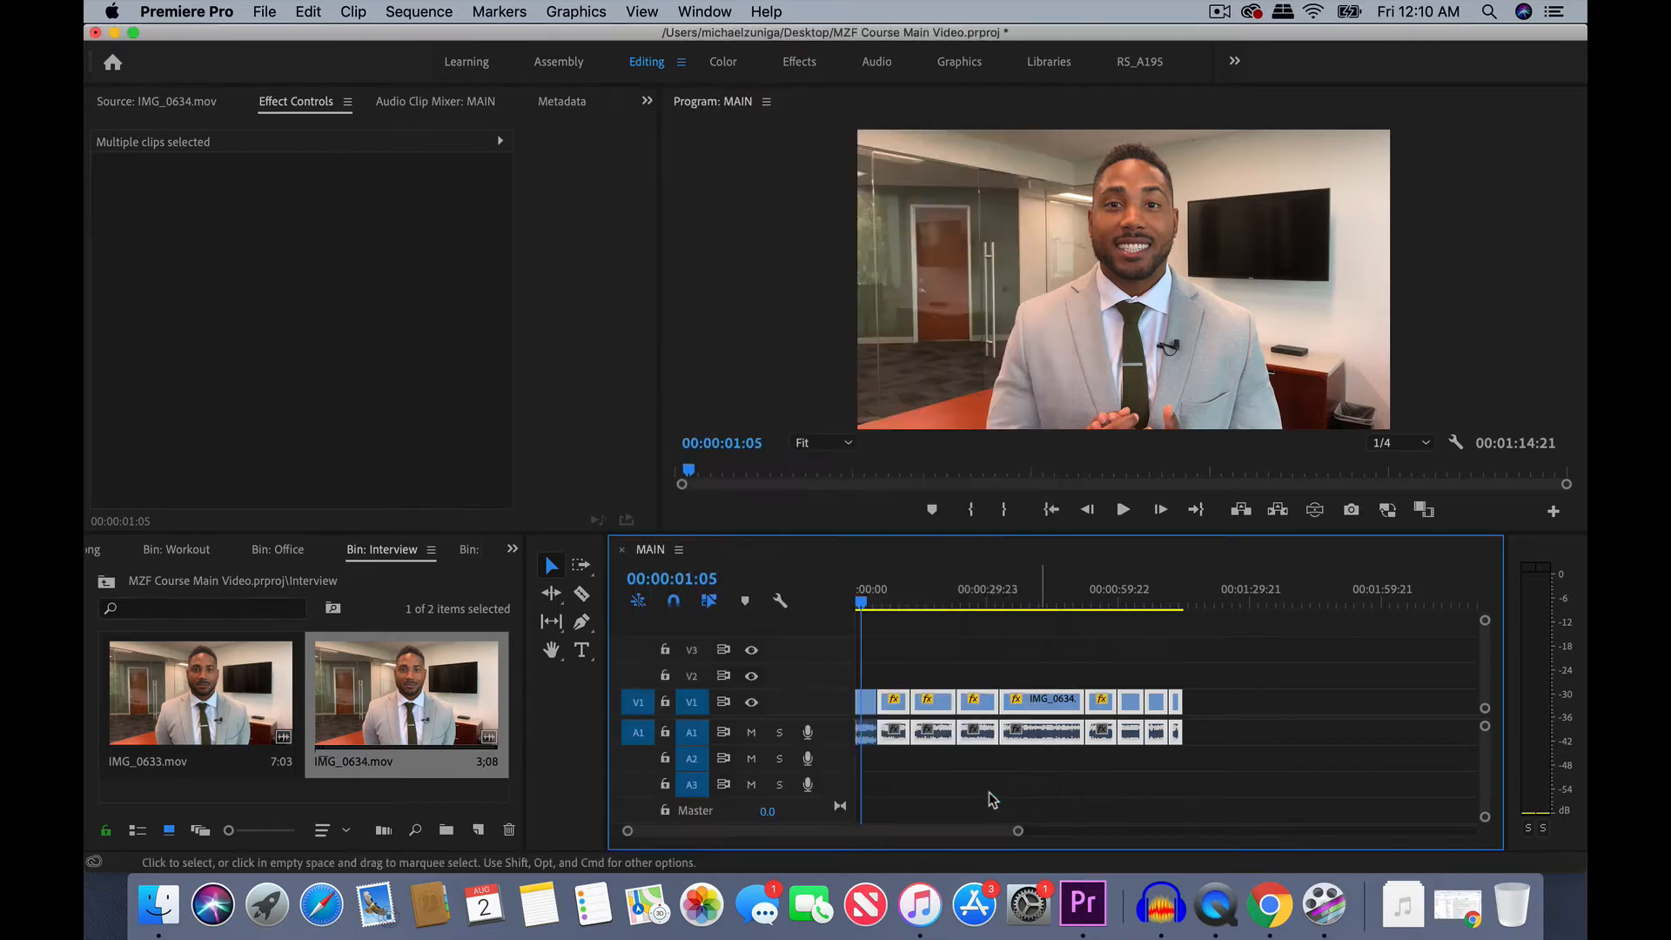
- Scrub through the MAIN sequence to check every clip's framing, and play it from the beginning
{"action": "left_click", "coordinate": [903, 599]}
{"action": "left_click_drag", "start_coordinate": [934, 597], "coordinate": [1178, 599]}
{"action": "left_click", "coordinate": [1243, 638]}
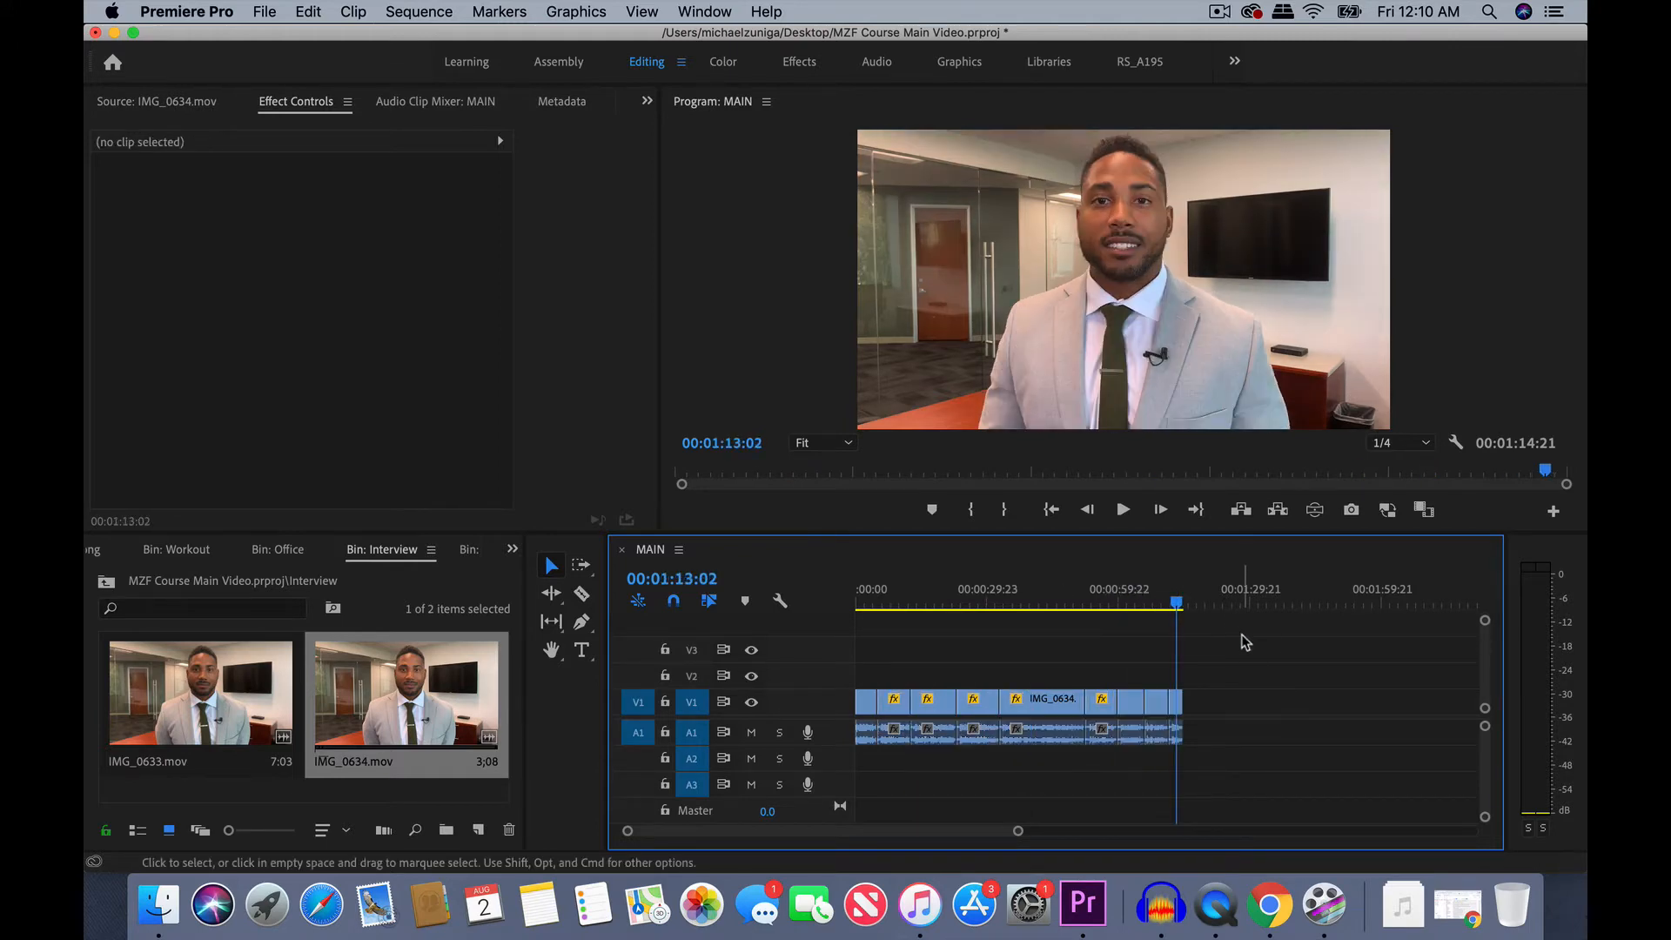
{"action": "left_click_drag", "start_coordinate": [870, 599], "coordinate": [827, 597]}
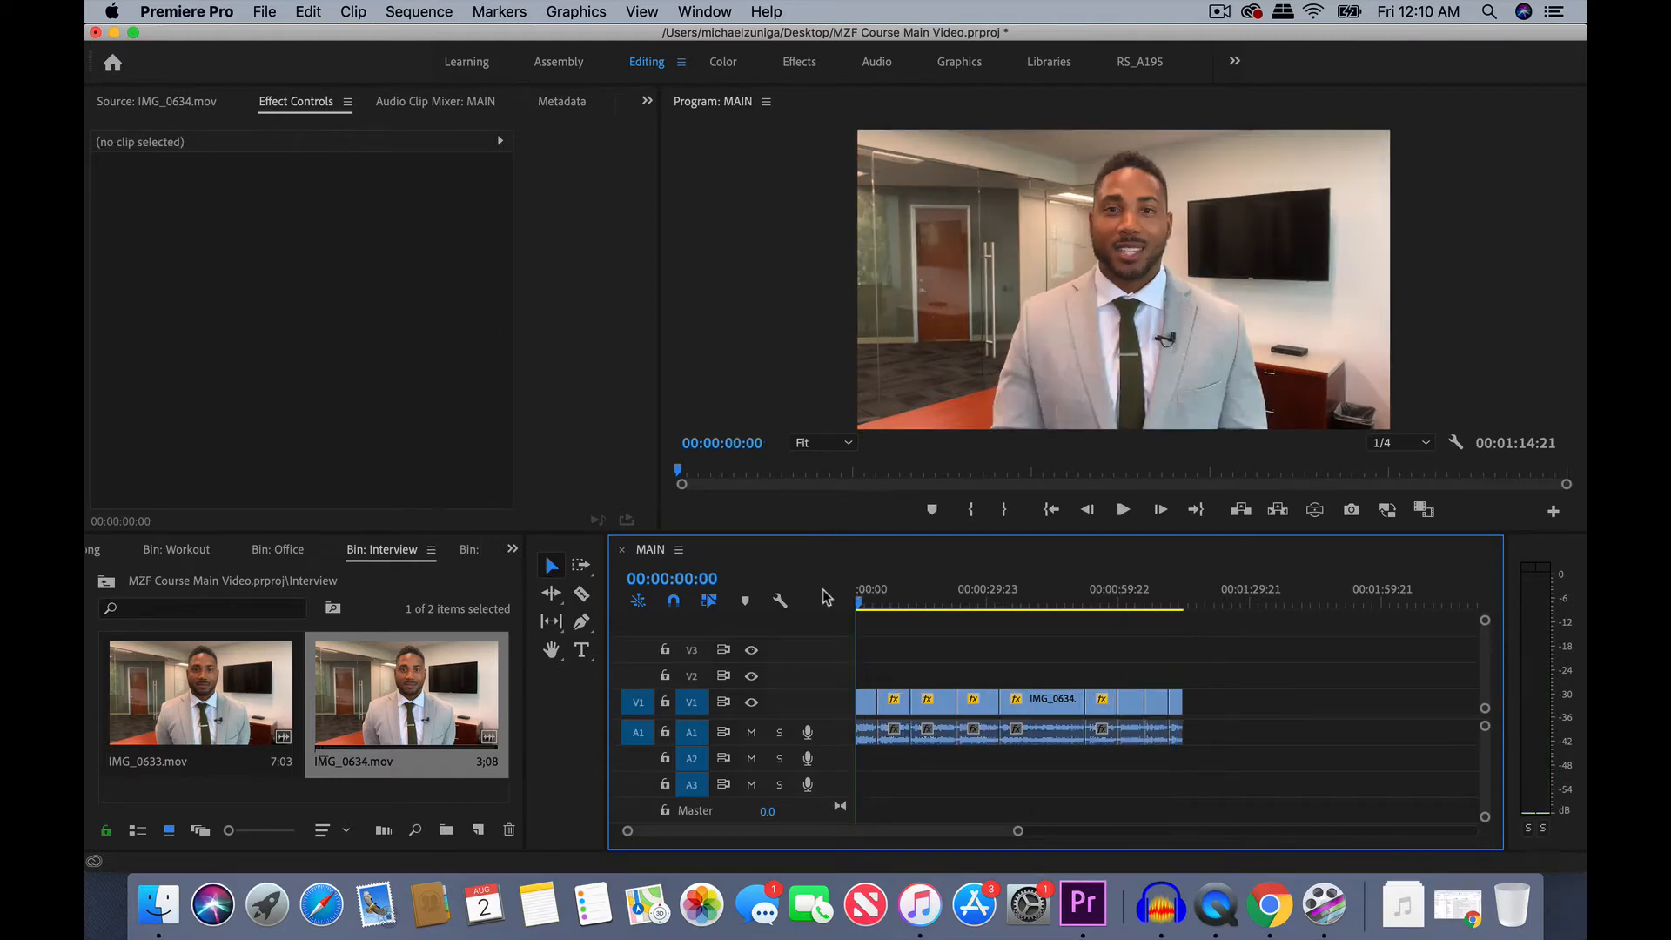
{"action": "key", "text": "space"}
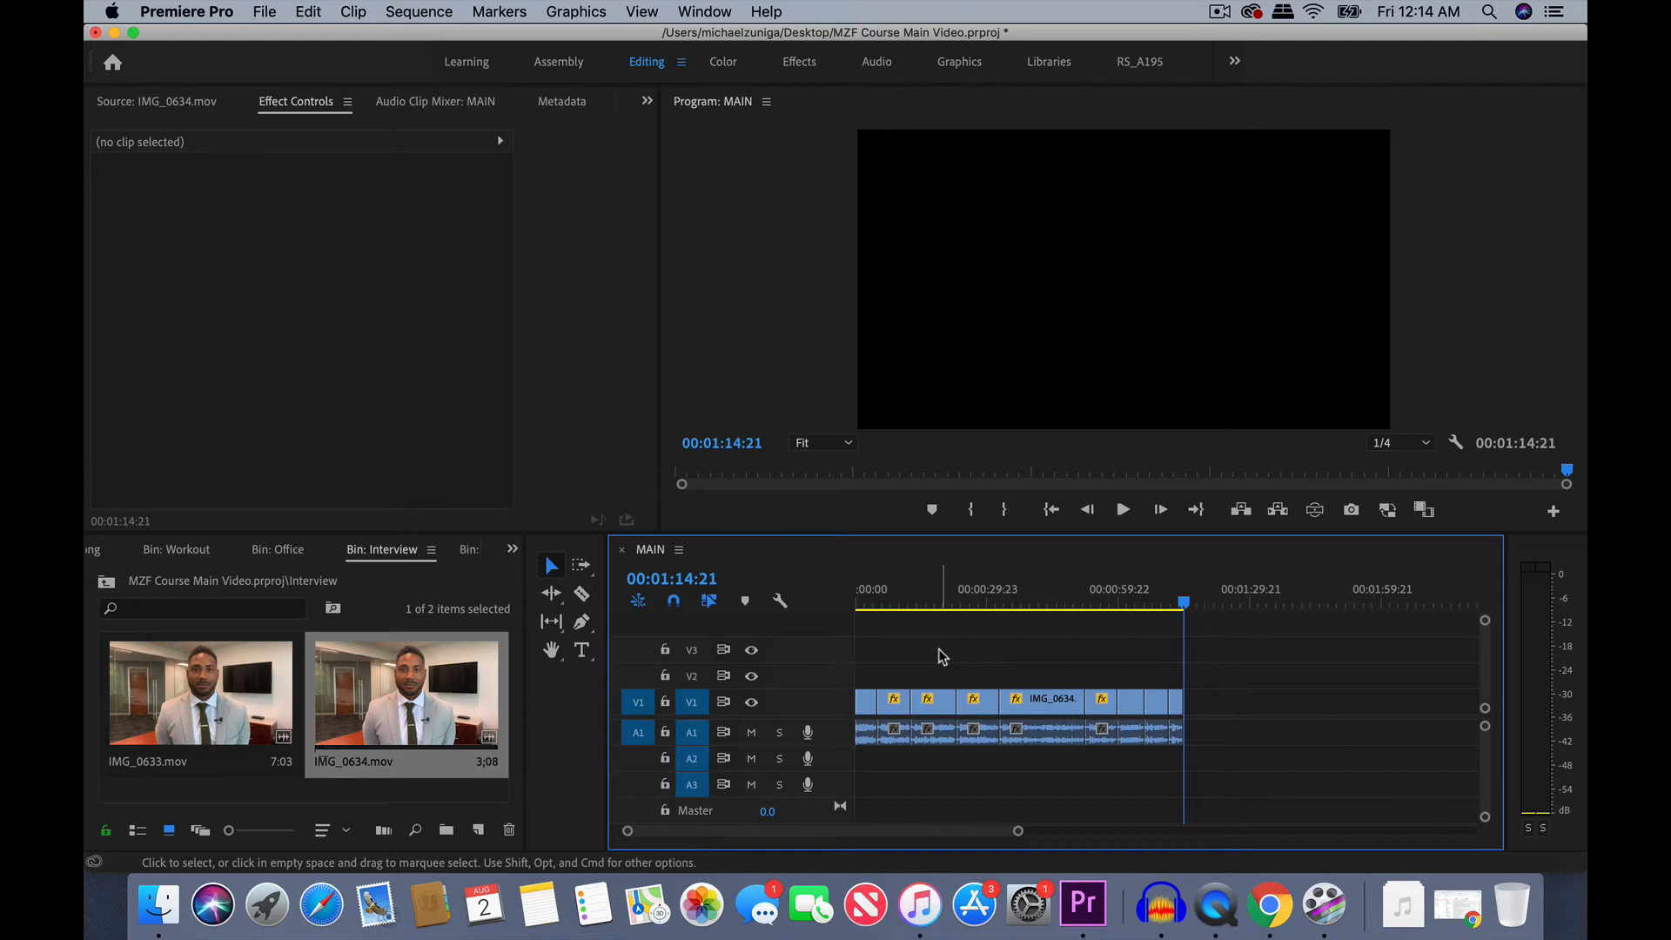
- Return to the start of the MAIN sequence and play the first clip towards its cut
{"action": "left_click", "coordinate": [896, 601]}
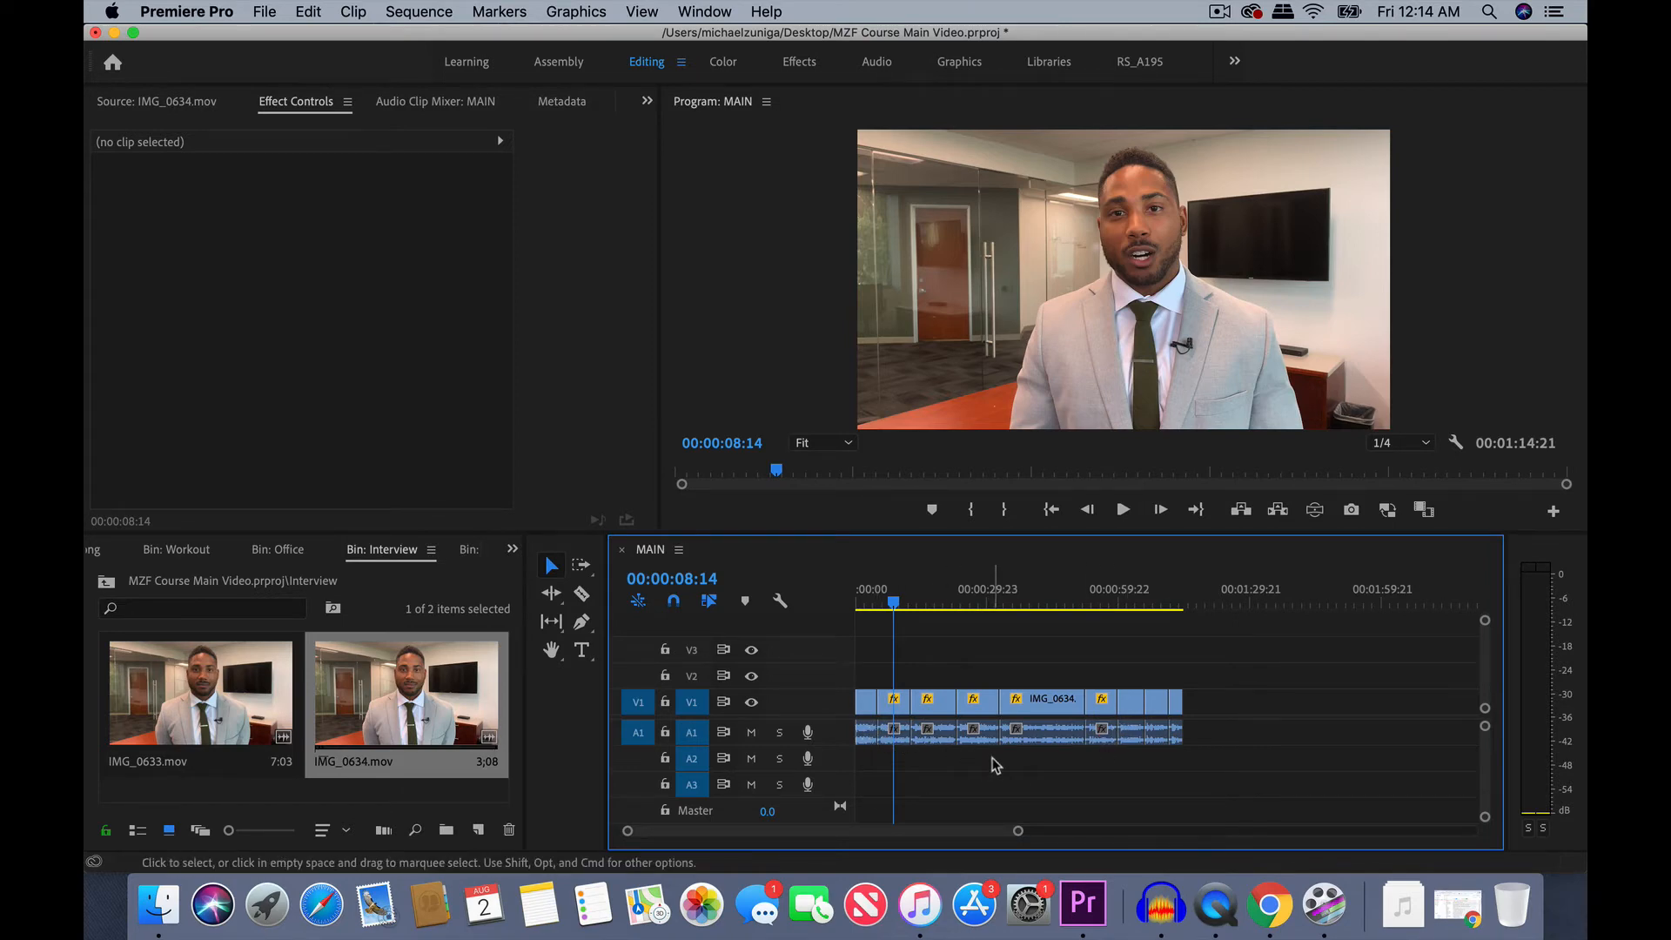
{"action": "left_click", "coordinate": [870, 592]}
{"action": "key", "text": "="}
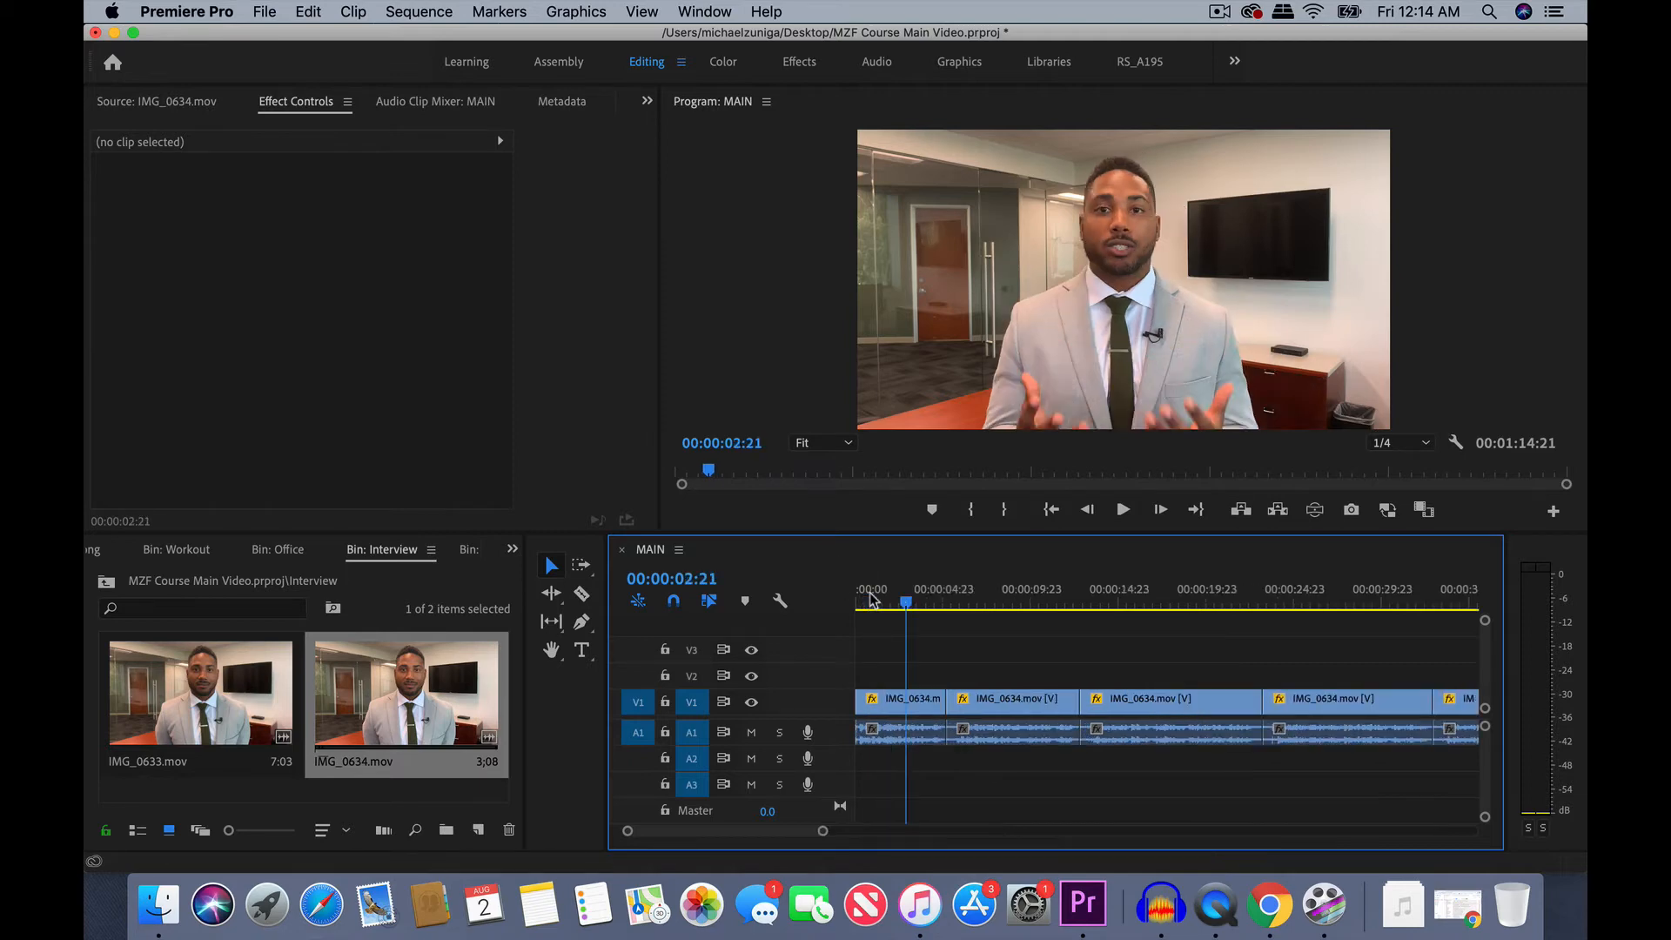
{"action": "key", "text": "Home"}
{"action": "key", "text": "="}
{"action": "key", "text": "space"}
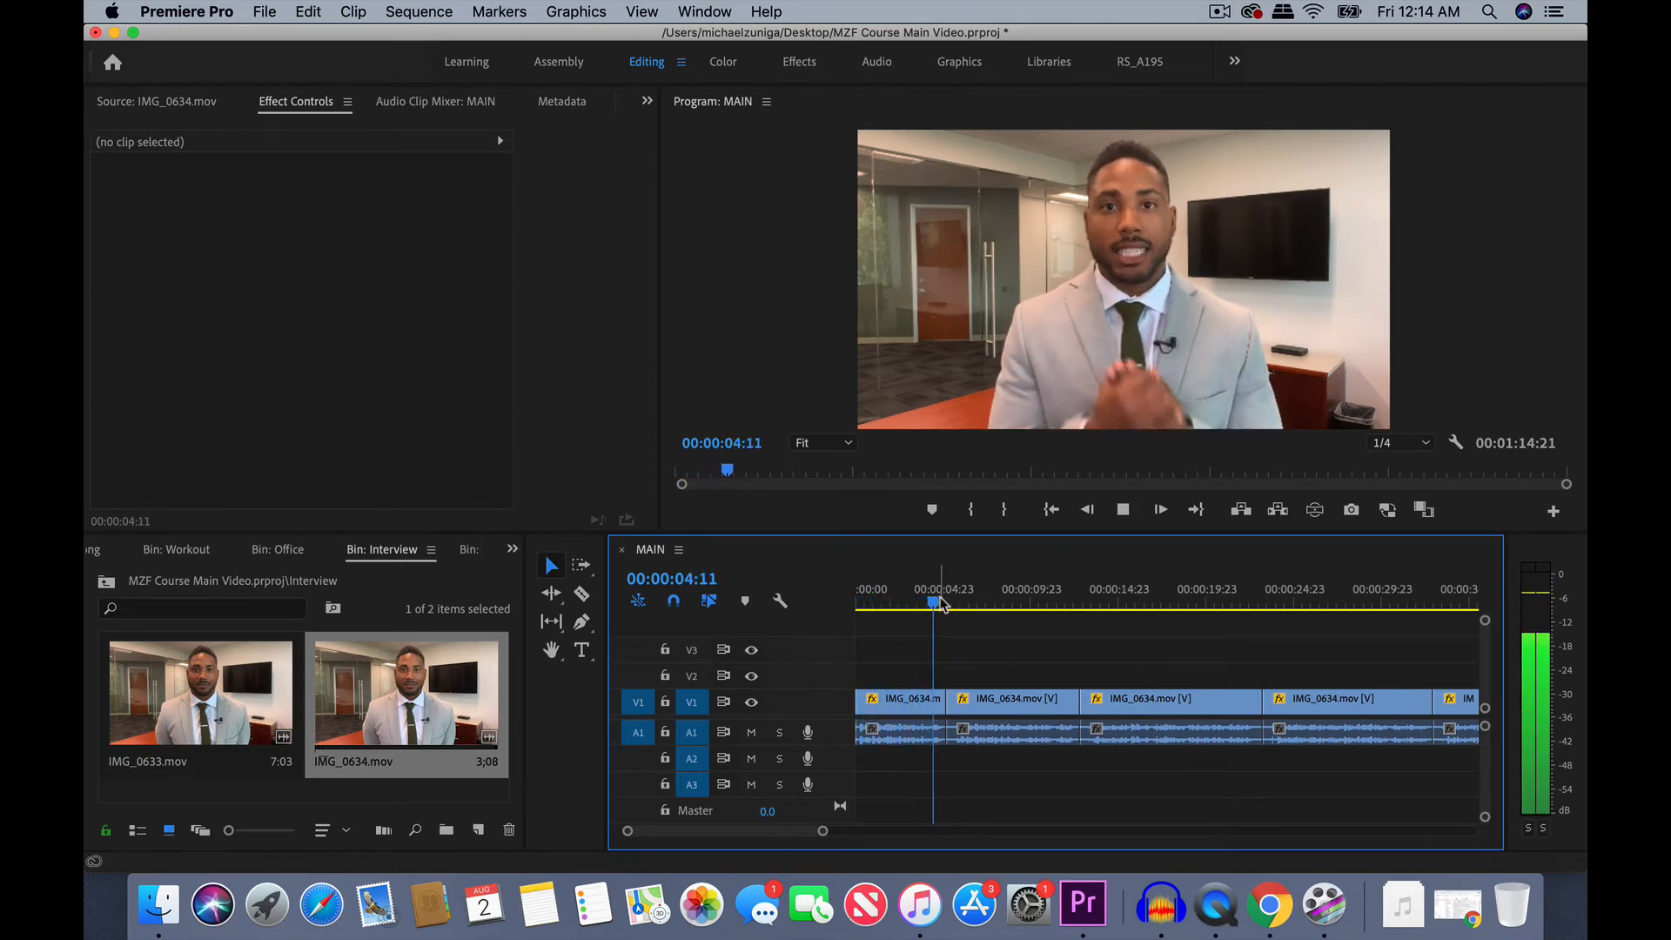
- Locate the pause at the cut between the first two clips, trim it off both clips, and delete the resulting gap
{"action": "key", "text": "space"}
{"action": "key", "text": "equal"}
{"action": "key", "text": "equal"}
{"action": "key", "text": "equal"}
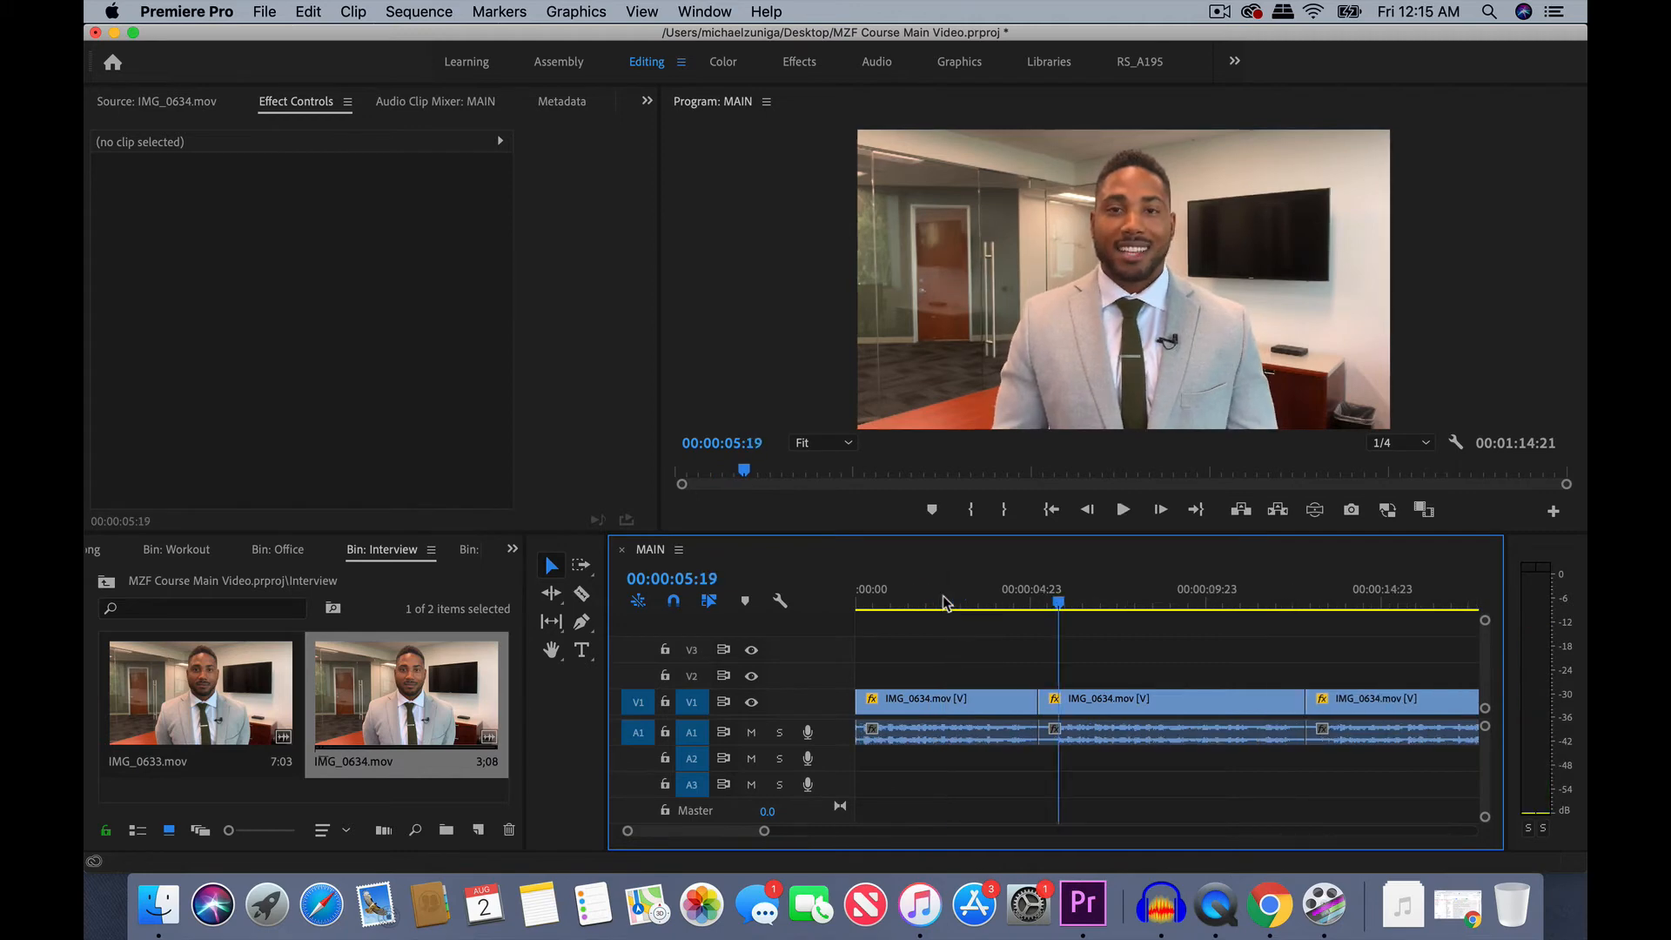
{"action": "left_click", "coordinate": [1057, 601]}
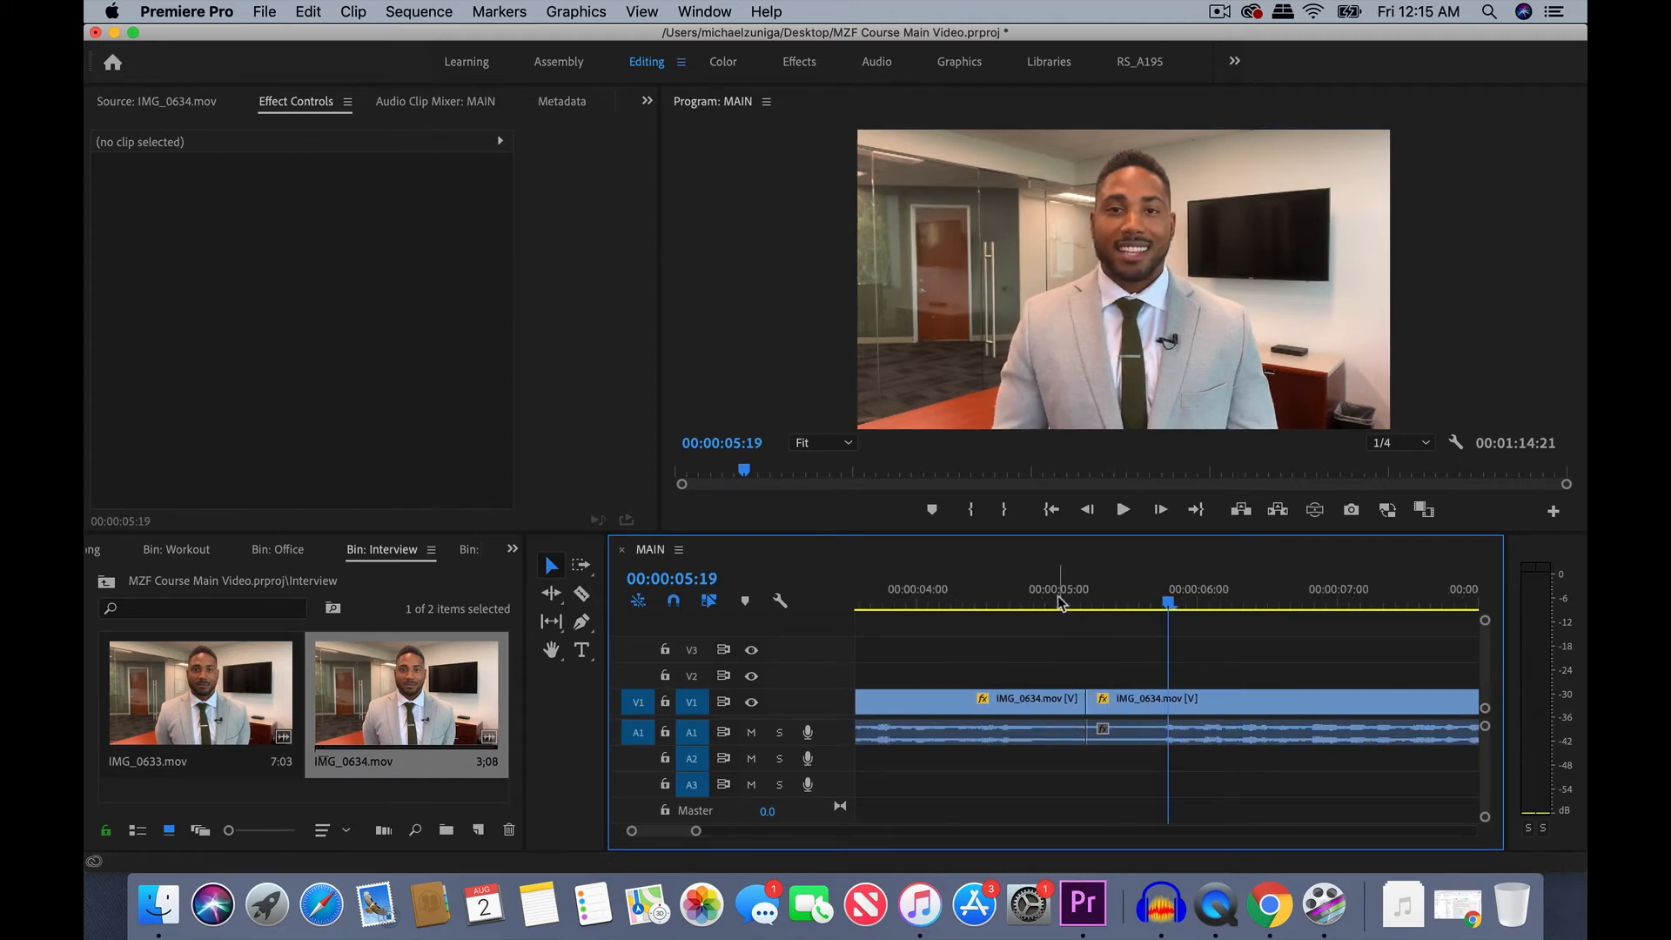
{"action": "key", "text": "space"}
{"action": "key", "text": "space"}
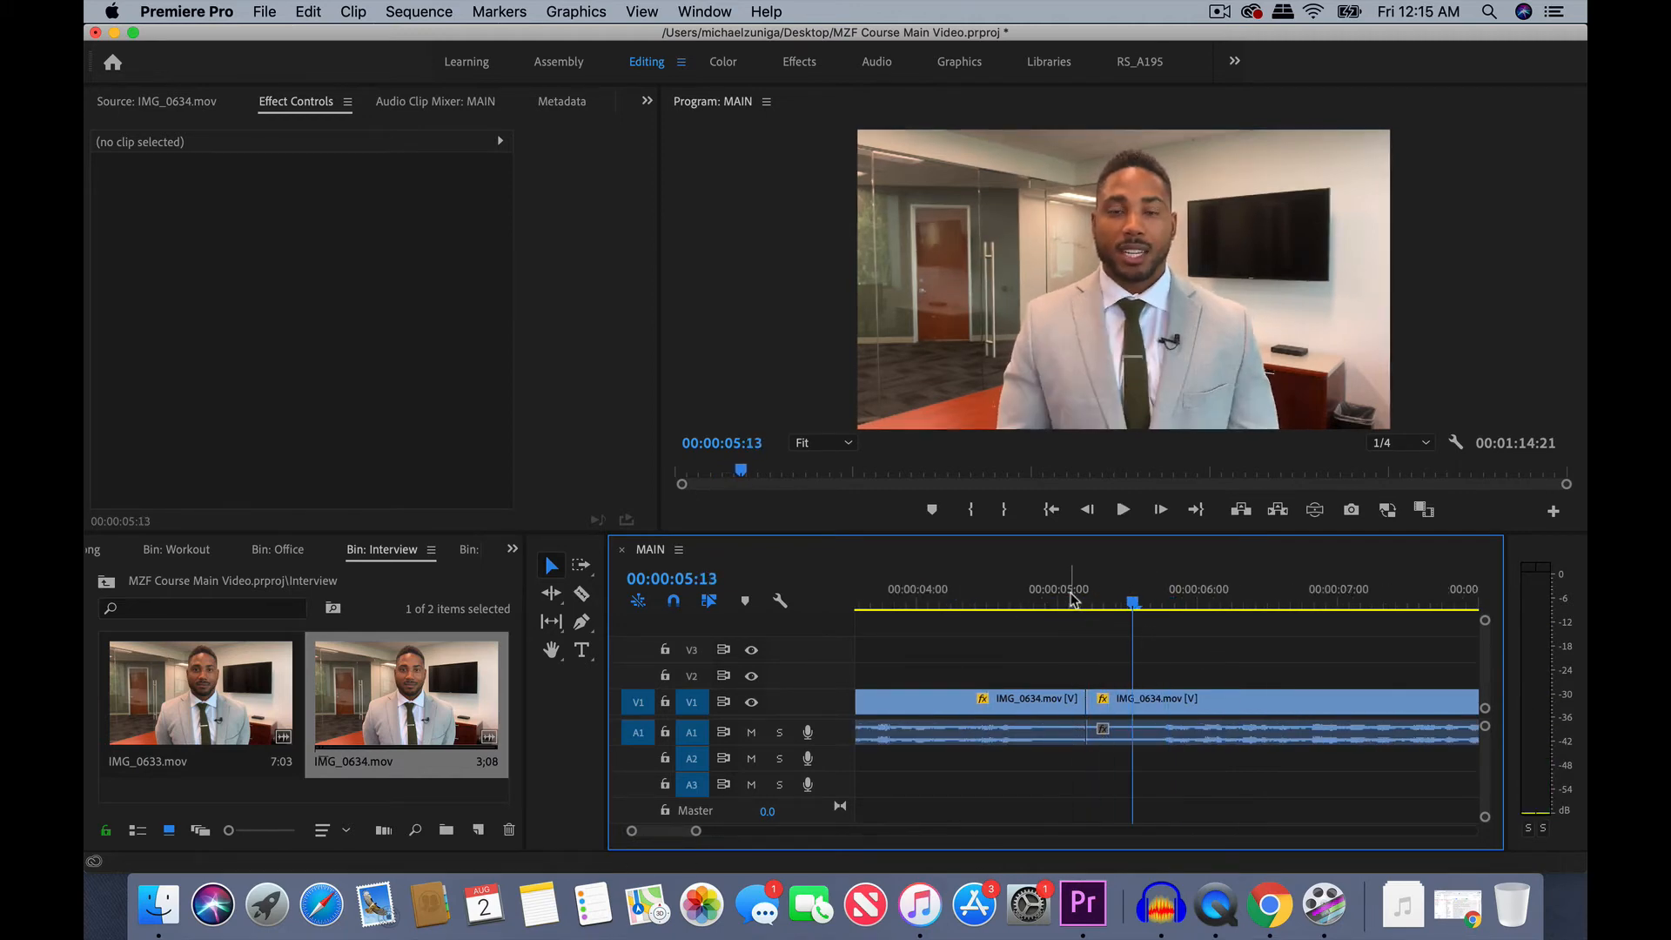
{"action": "mouse_move", "coordinate": [1088, 702]}
{"action": "left_mouse_down"}
{"action": "mouse_move", "coordinate": [1147, 702]}
{"action": "mouse_move", "coordinate": [1068, 705]}
{"action": "left_mouse_up"}
{"action": "left_click", "coordinate": [1103, 707]}
{"action": "key", "text": "Delete"}
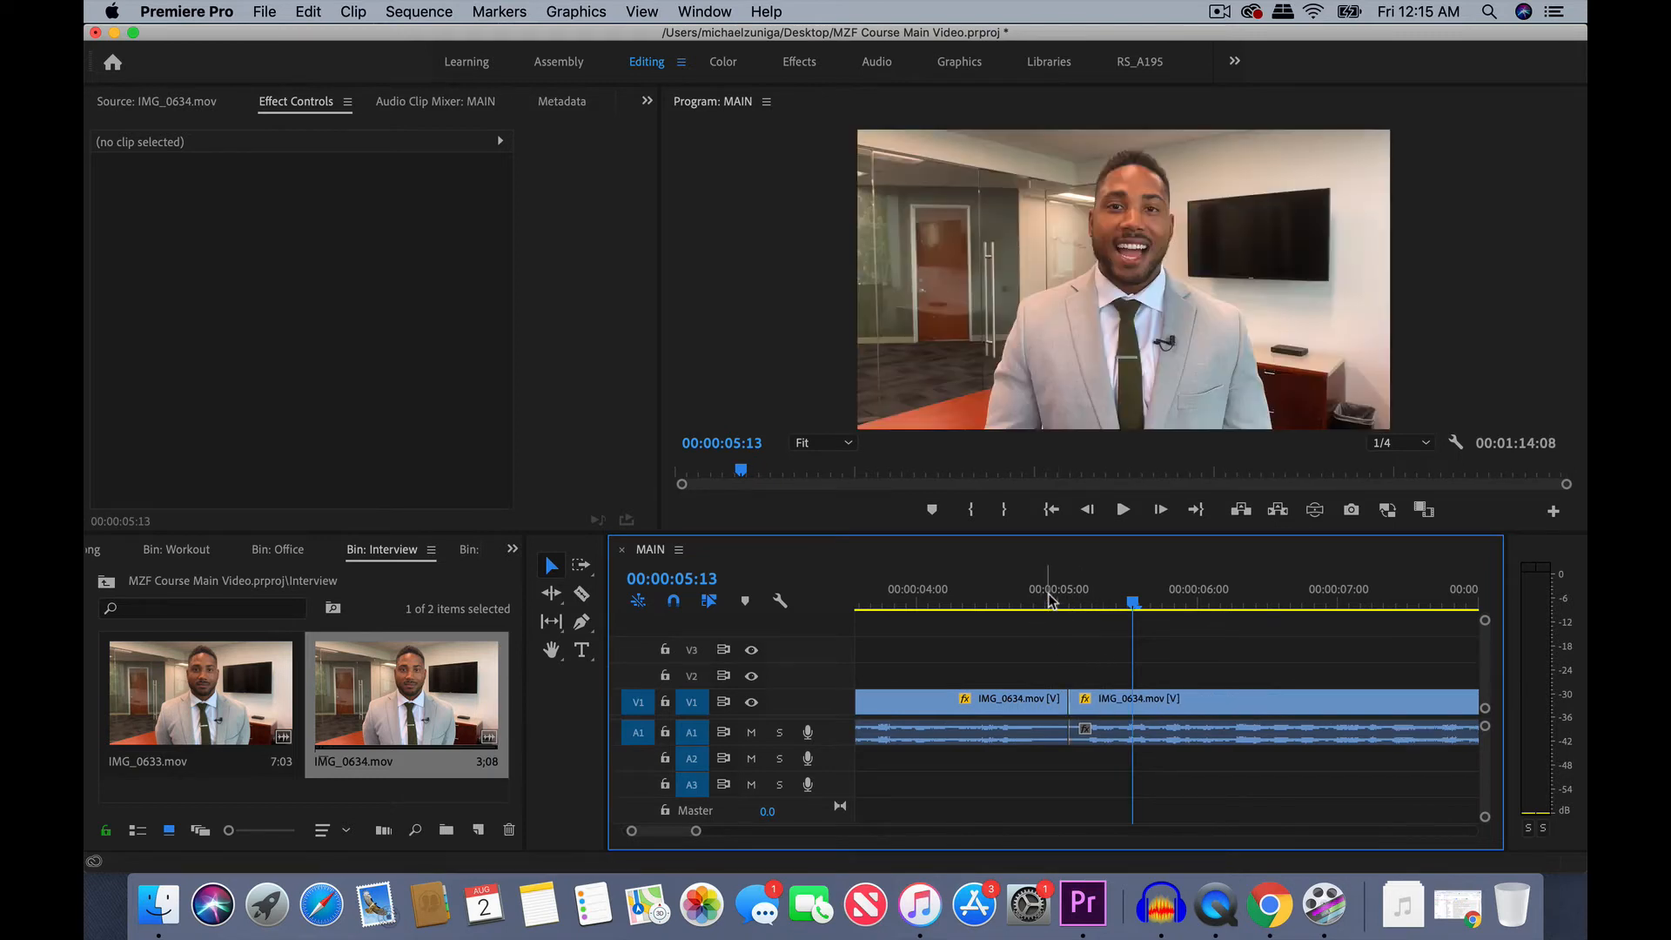
- Undo the gap deletion between the first two clips, select the gap again and delete it
{"action": "key", "text": "super+z"}
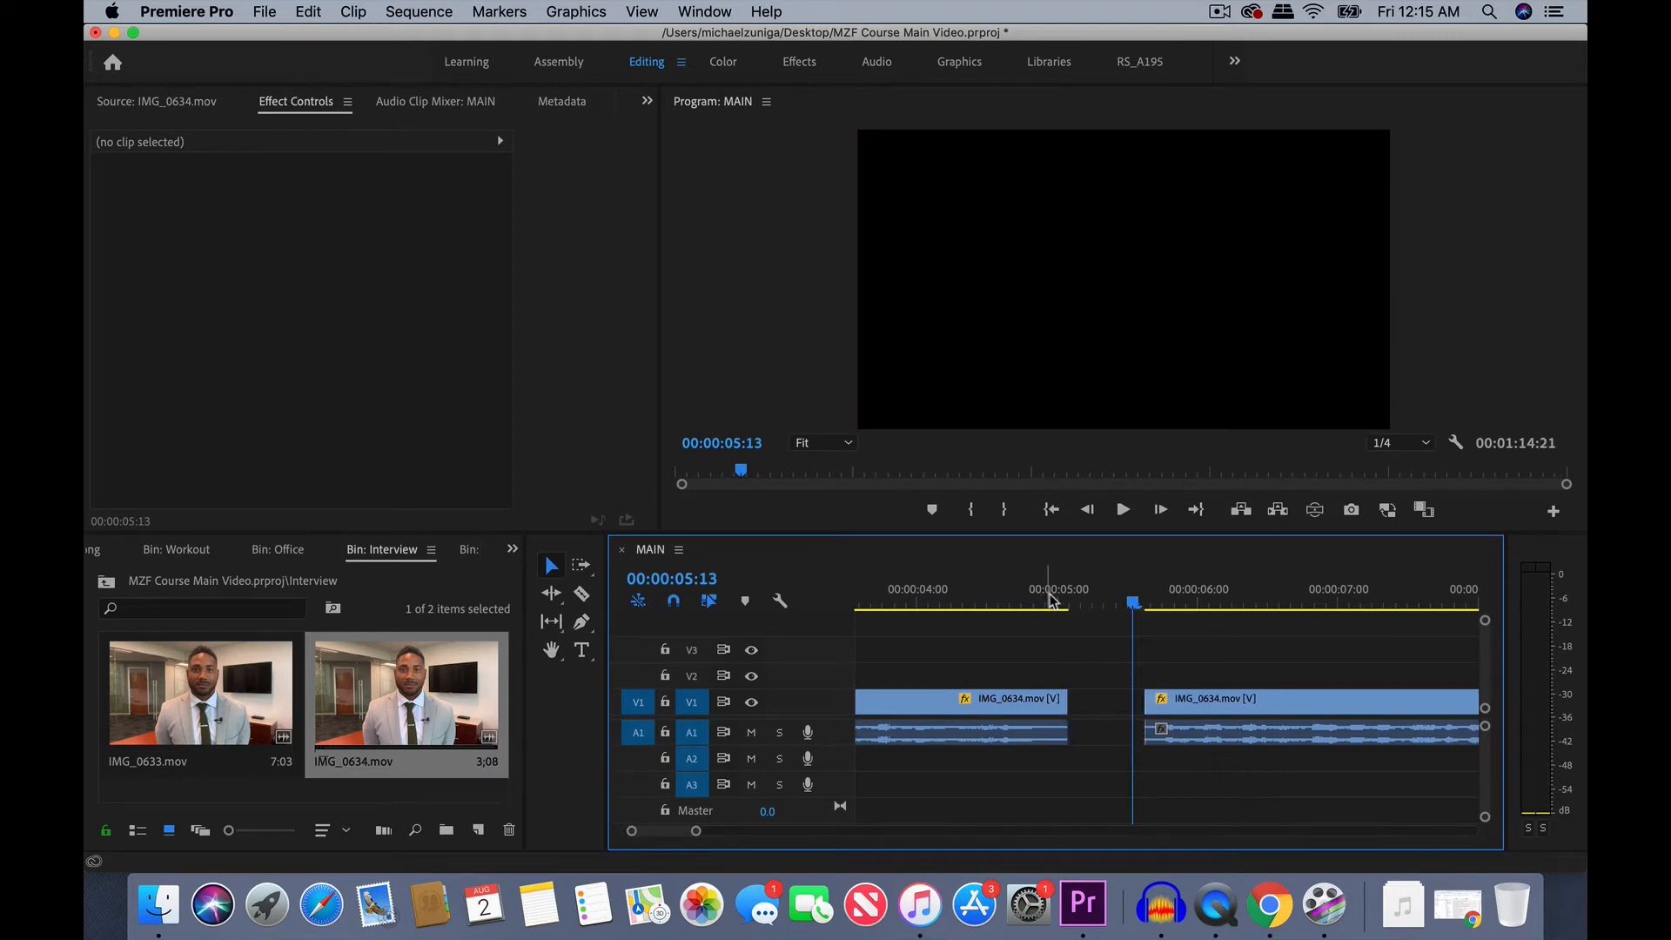
{"action": "left_click", "coordinate": [1120, 696]}
{"action": "left_click", "coordinate": [1094, 670]}
{"action": "key", "text": "Delete"}
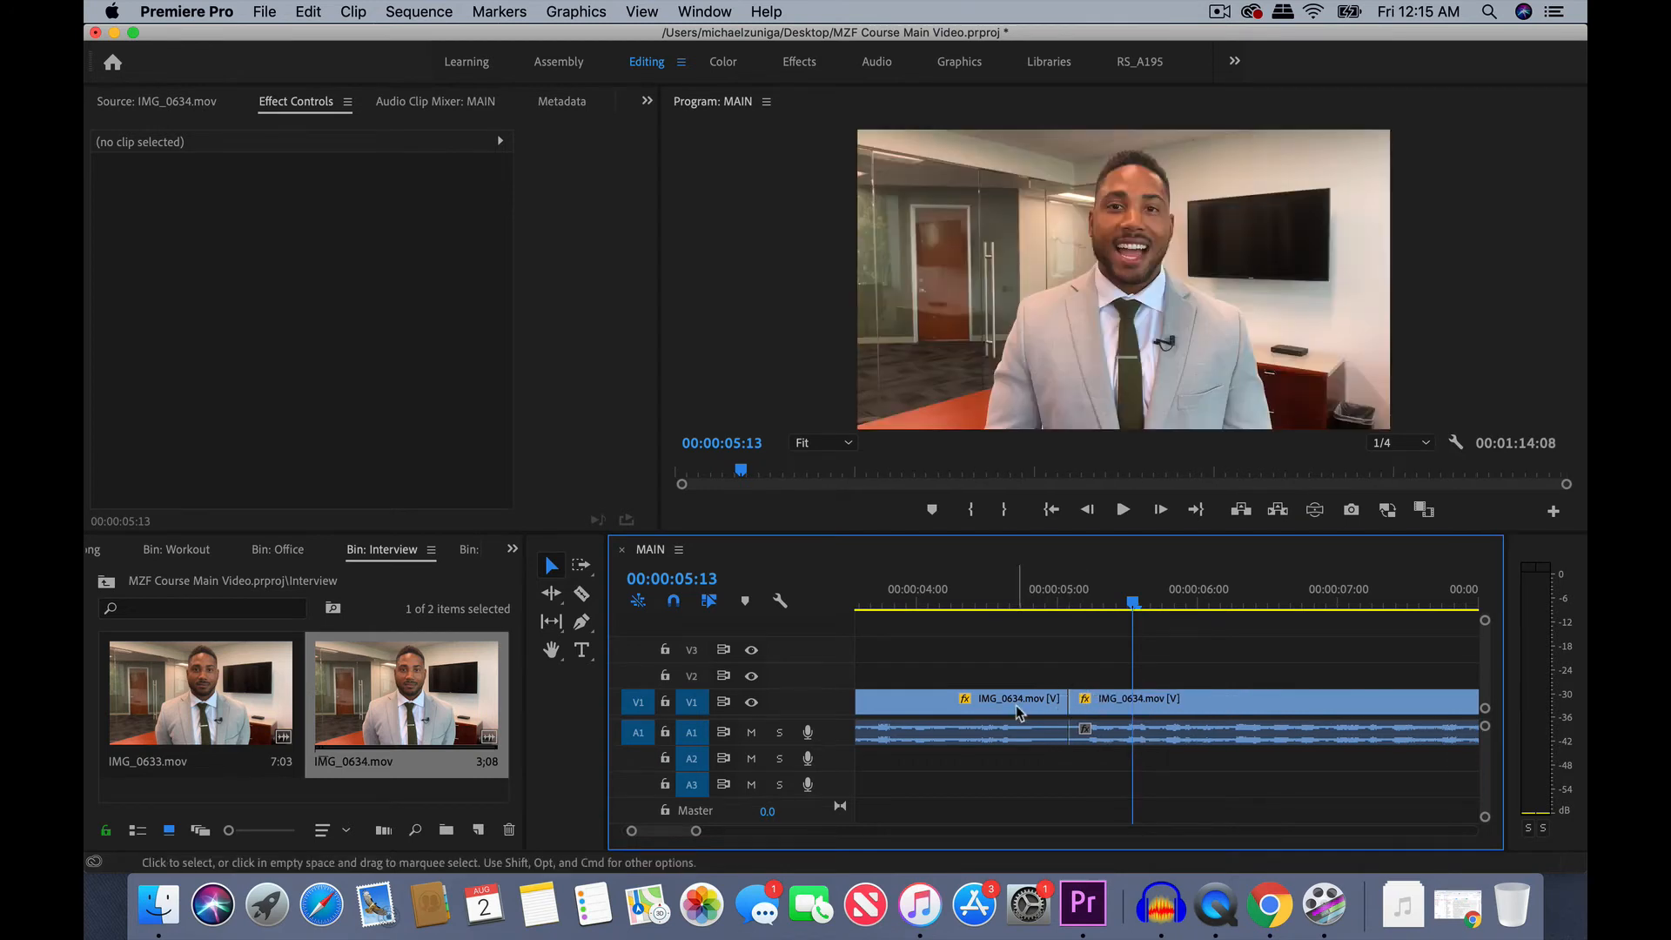
- Play back the tightened cut between the first two clips to check how it flows
{"action": "left_click", "coordinate": [939, 599]}
{"action": "key", "text": "space"}
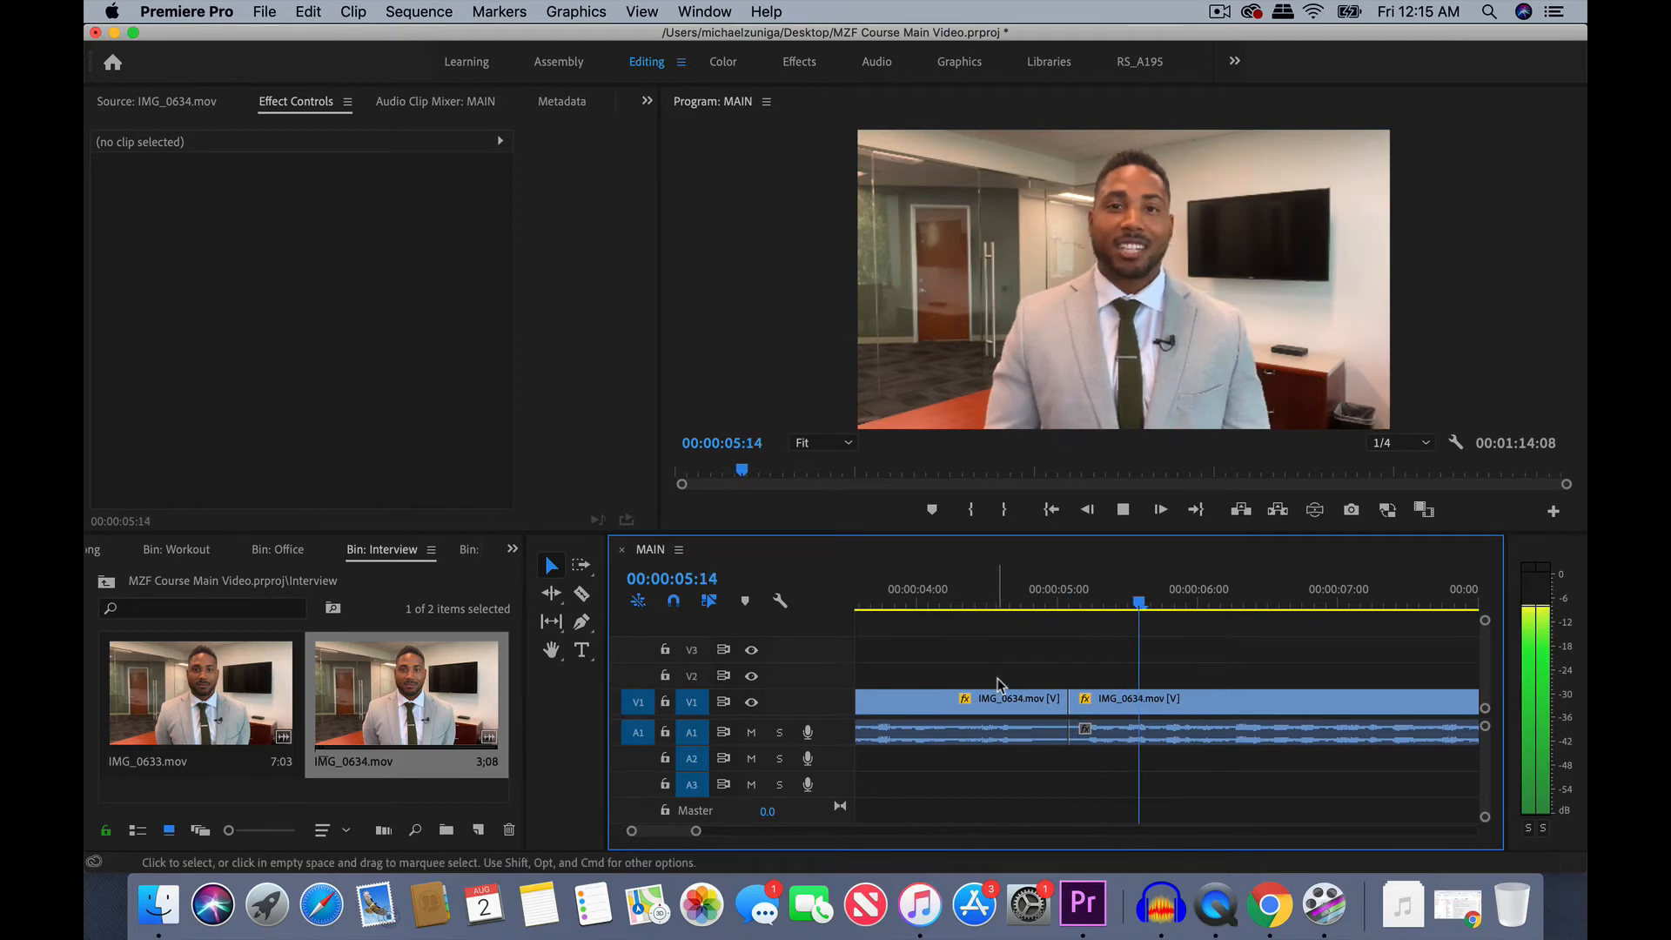
{"action": "key", "text": "space"}
{"action": "key", "text": "minus"}
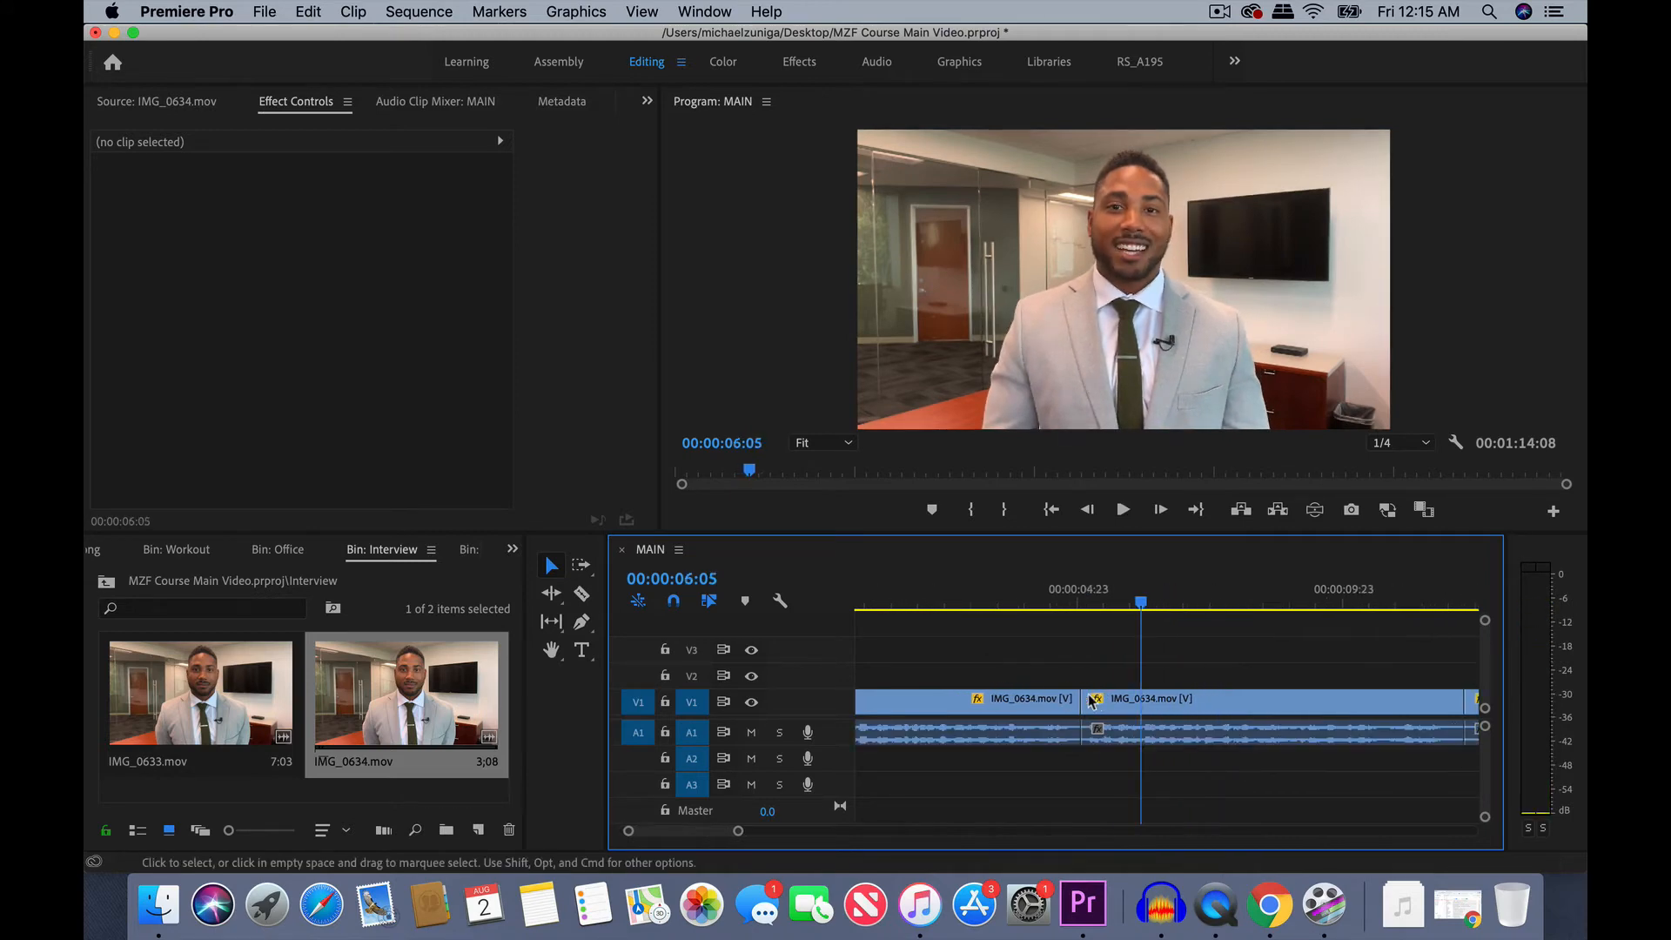
{"action": "left_click", "coordinate": [988, 596]}
{"action": "key", "text": "space"}
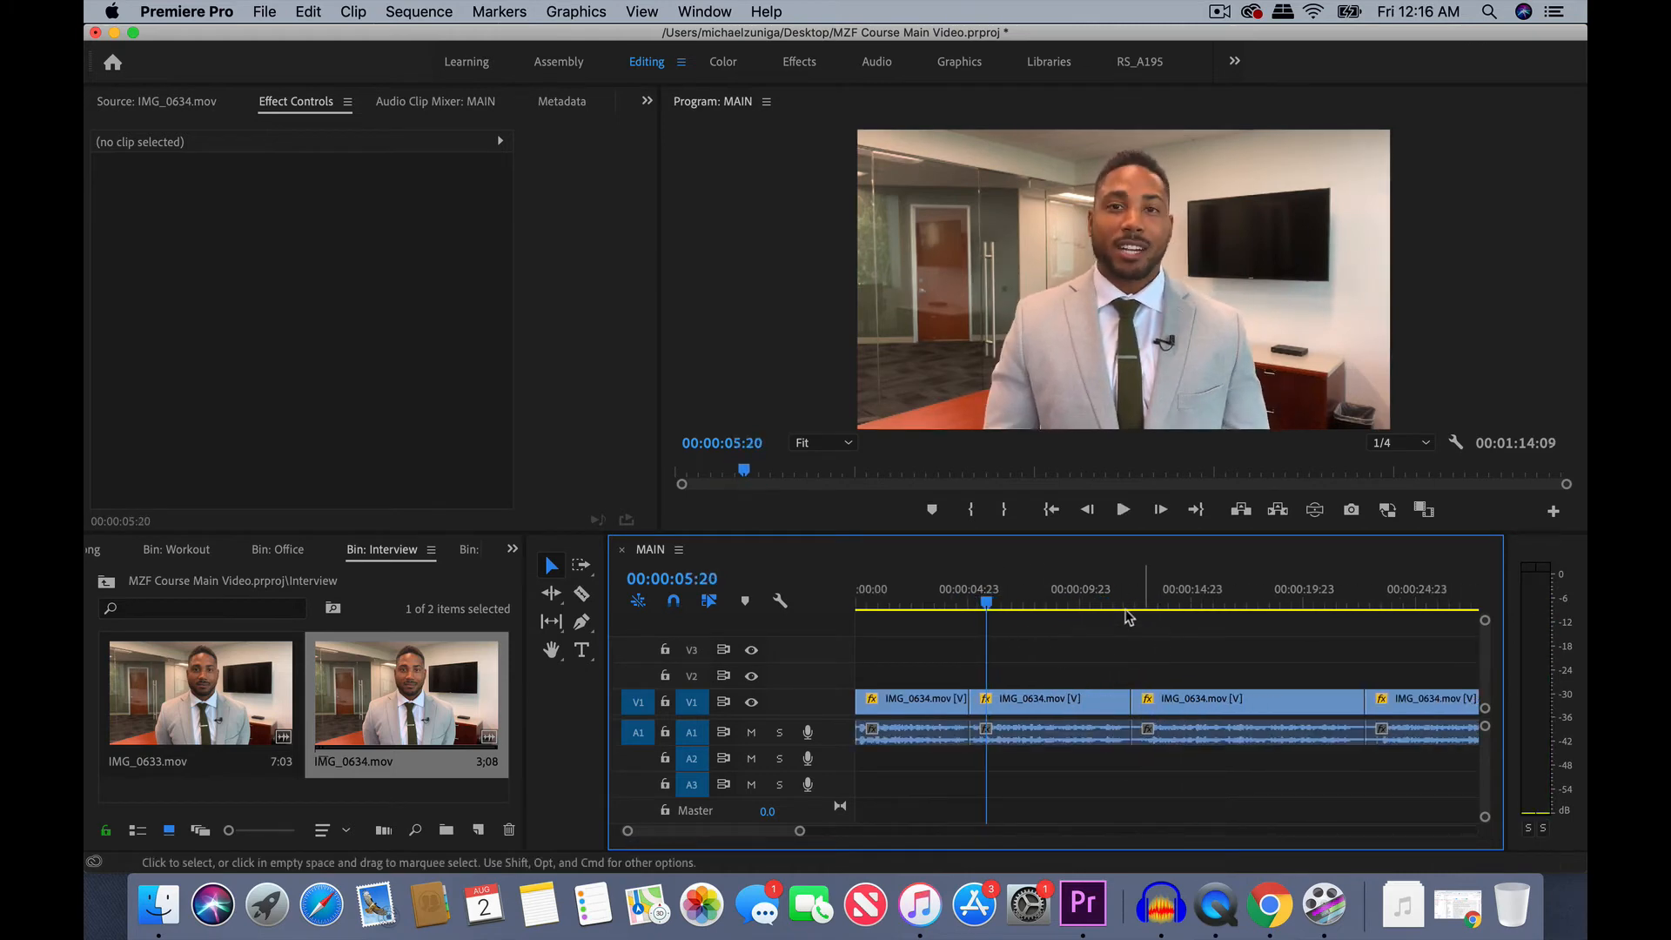
- Locate the pause at the cut between the second and third clips, trim it off the third clip's start, and delete the resulting gap
{"action": "left_click", "coordinate": [1109, 595]}
{"action": "key", "text": "="}
{"action": "key", "text": "="}
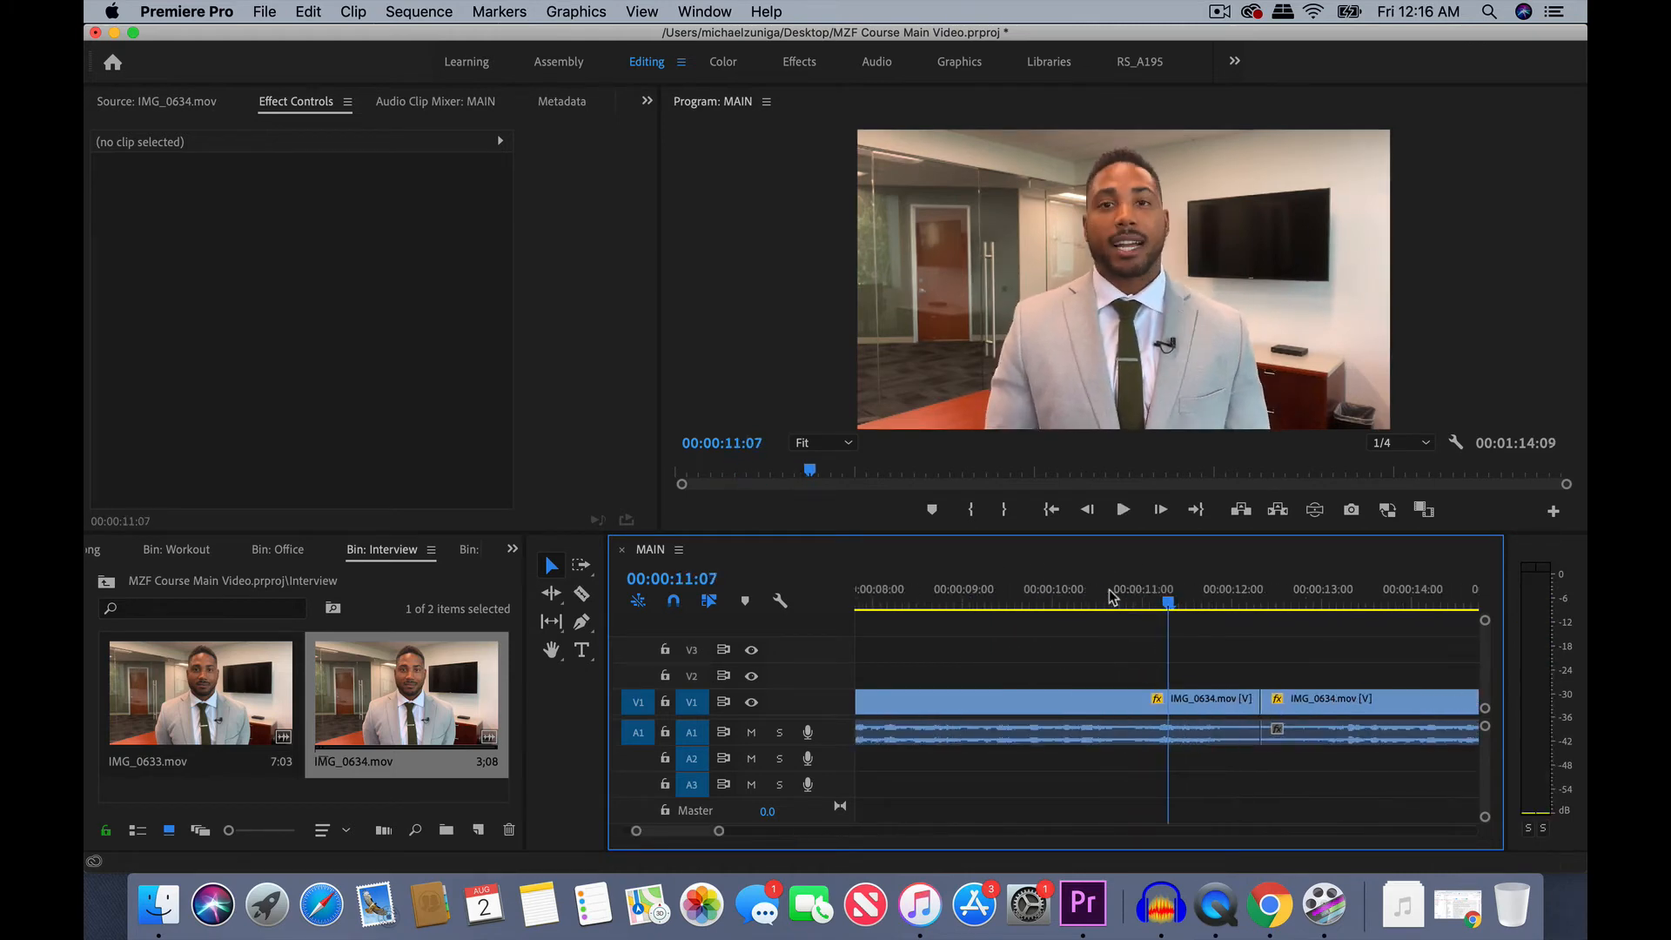
{"action": "key", "text": "space"}
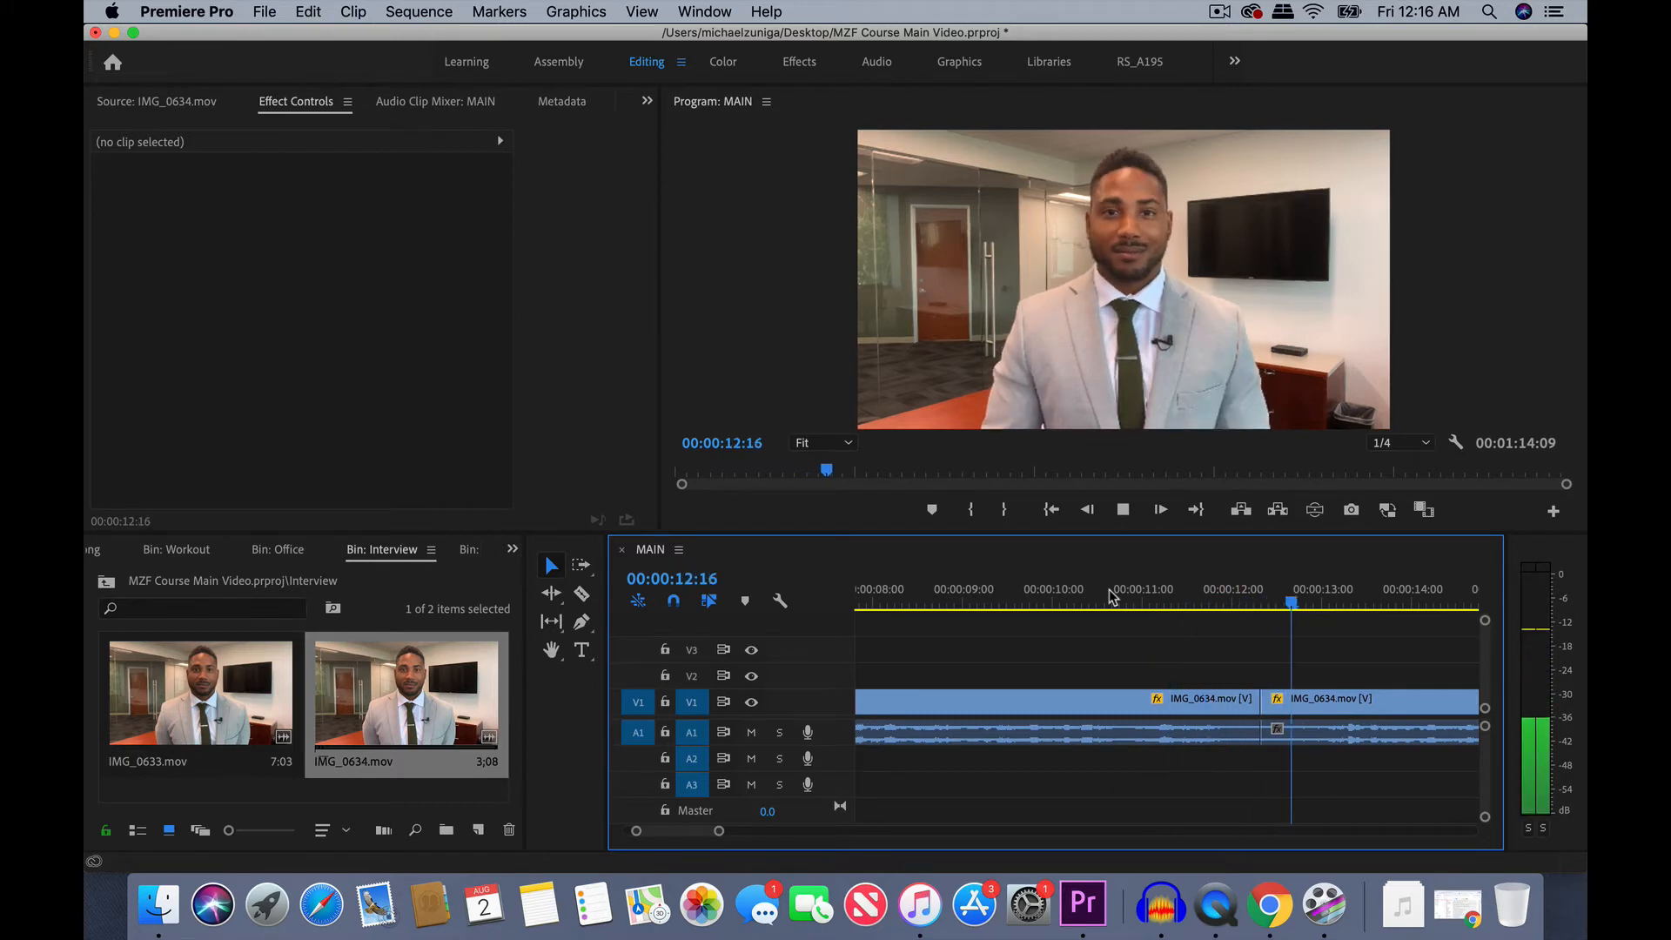
{"action": "left_click", "coordinate": [1254, 599]}
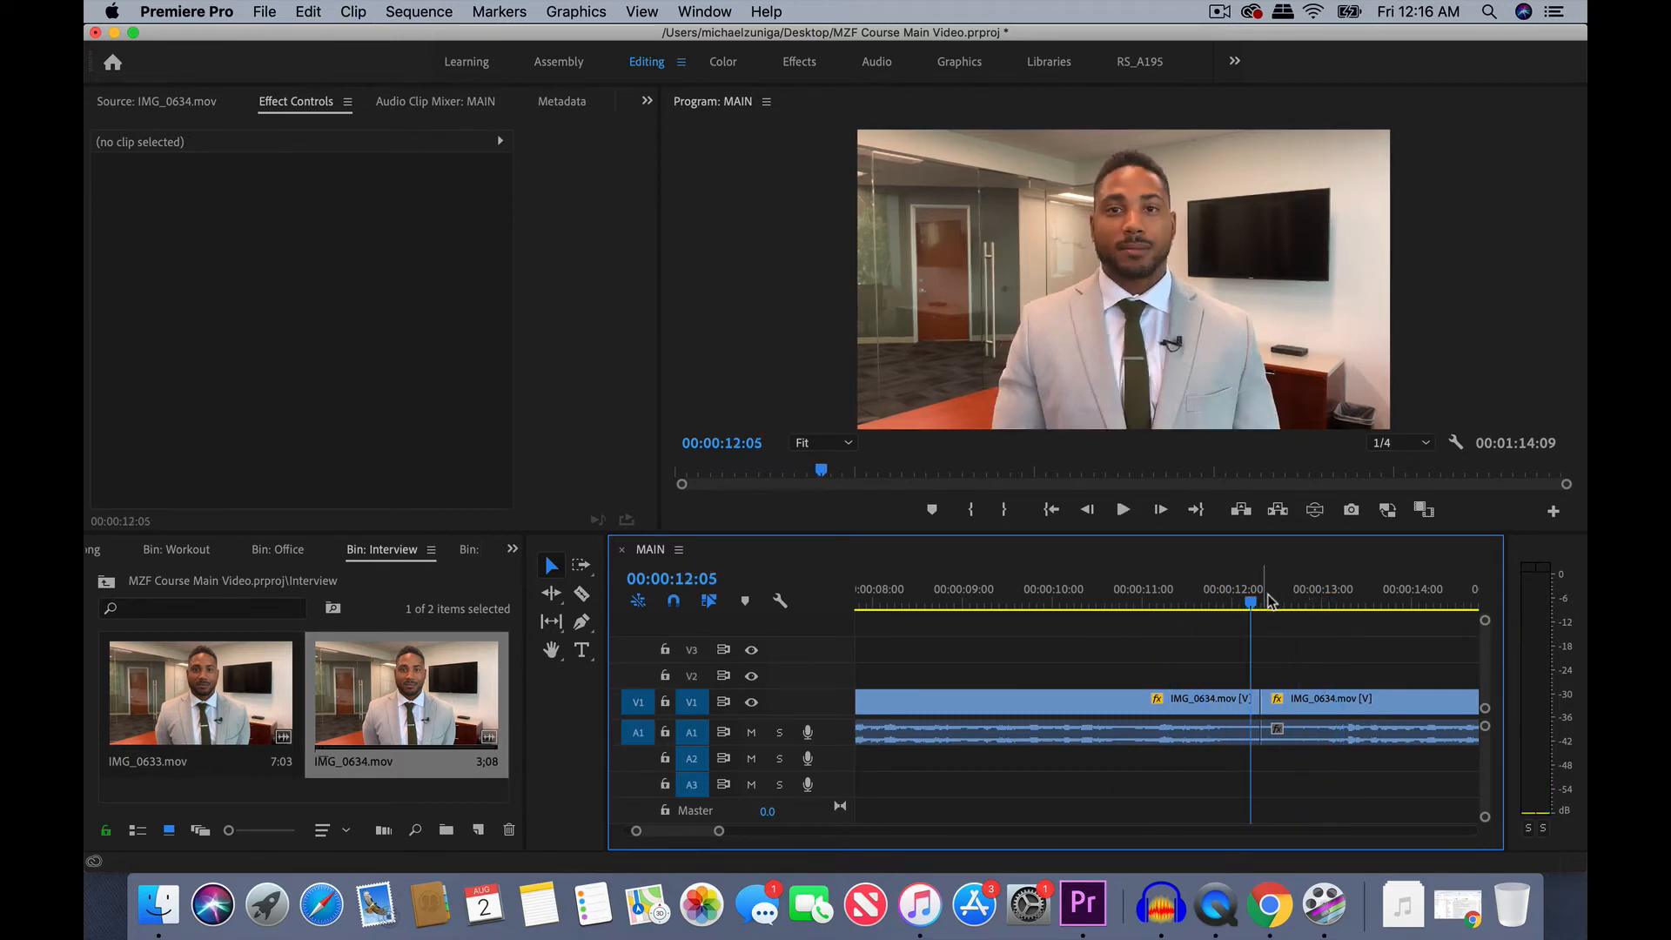
{"action": "left_click", "coordinate": [1233, 591]}
{"action": "key", "text": "space"}
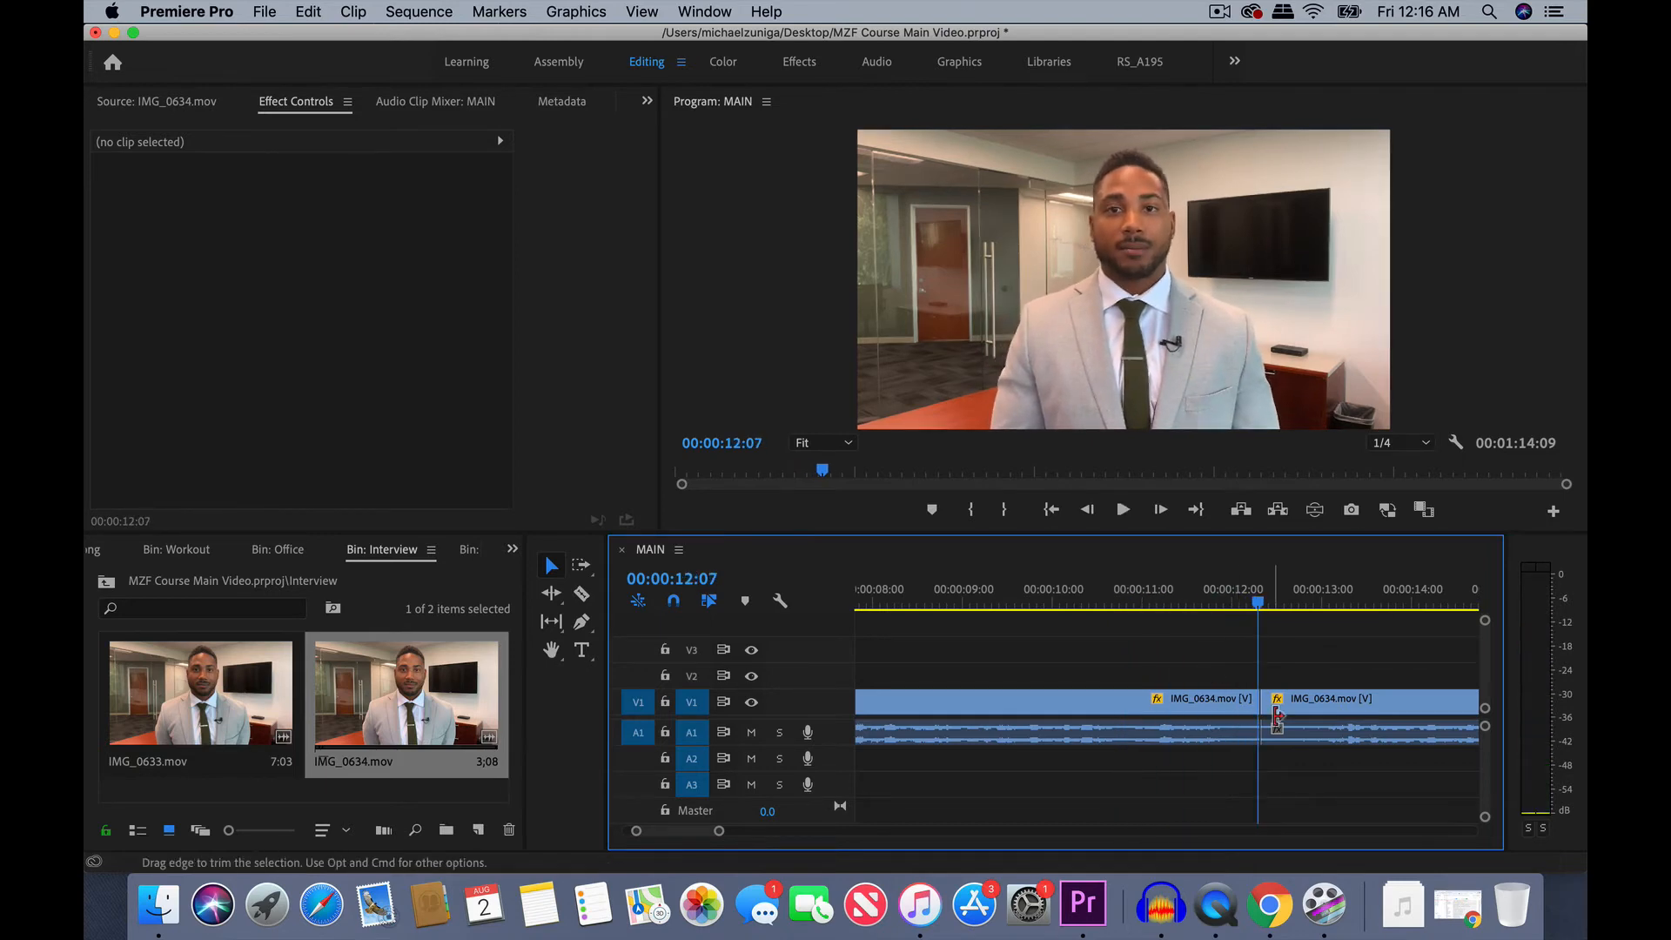
{"action": "left_click_drag", "start_coordinate": [1262, 701], "coordinate": [1326, 708]}
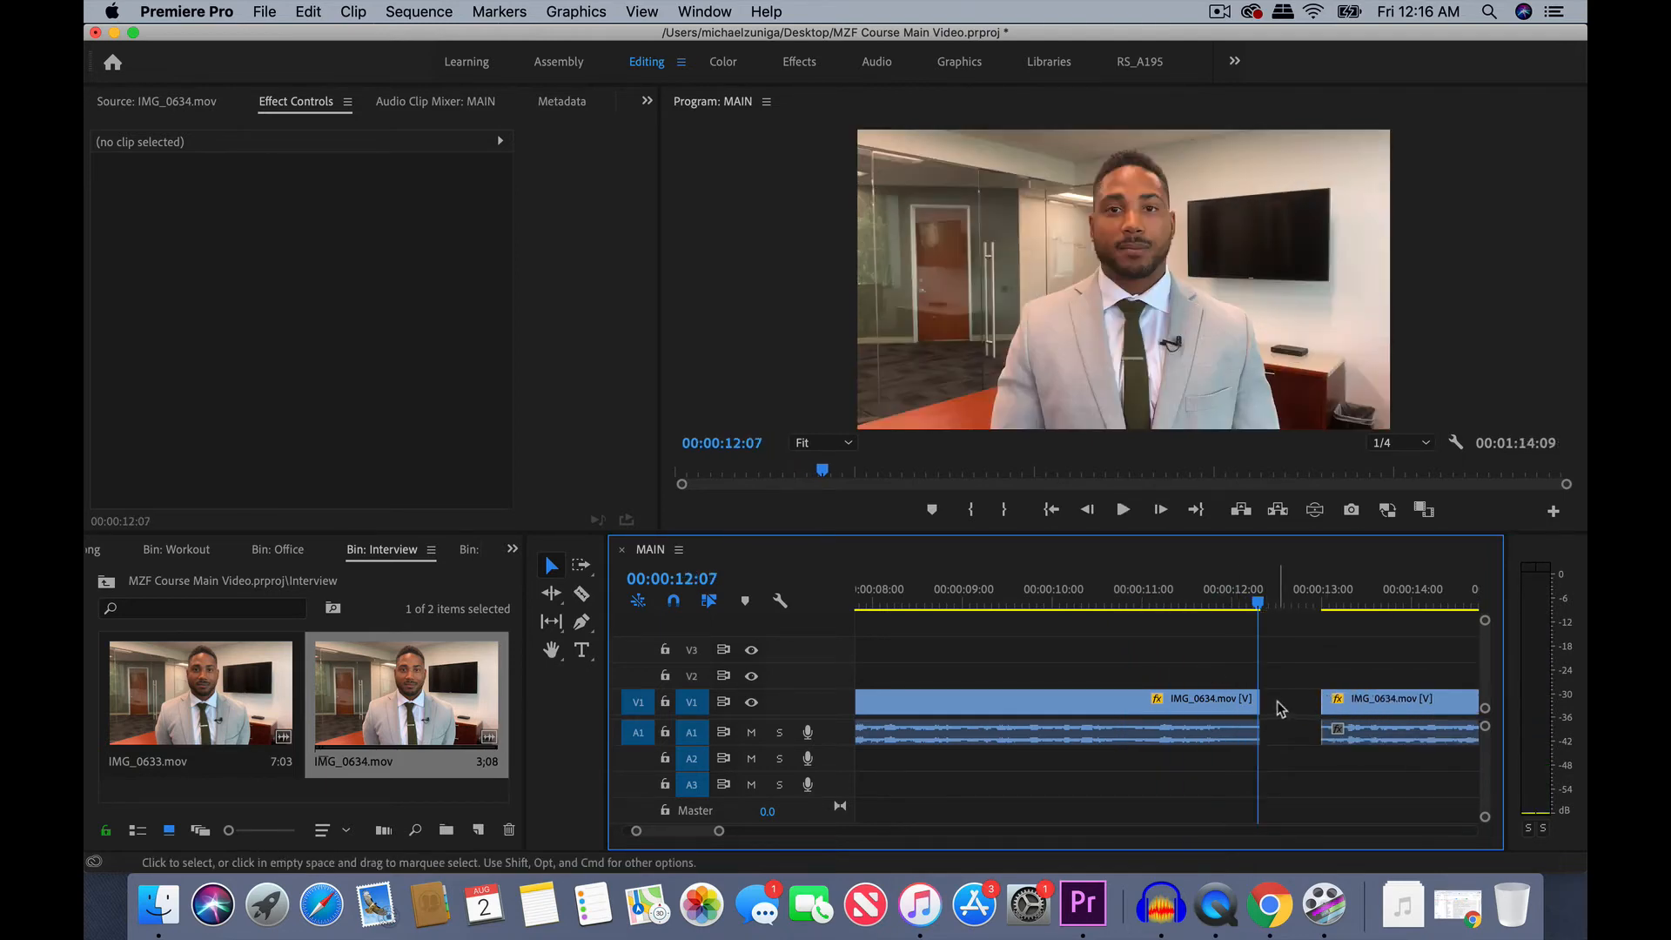
{"action": "left_click", "coordinate": [1280, 707]}
{"action": "key", "text": "Delete"}
- Play back the tightened cut between the second and third clips and check the flow into the third clip
{"action": "left_click", "coordinate": [1194, 594]}
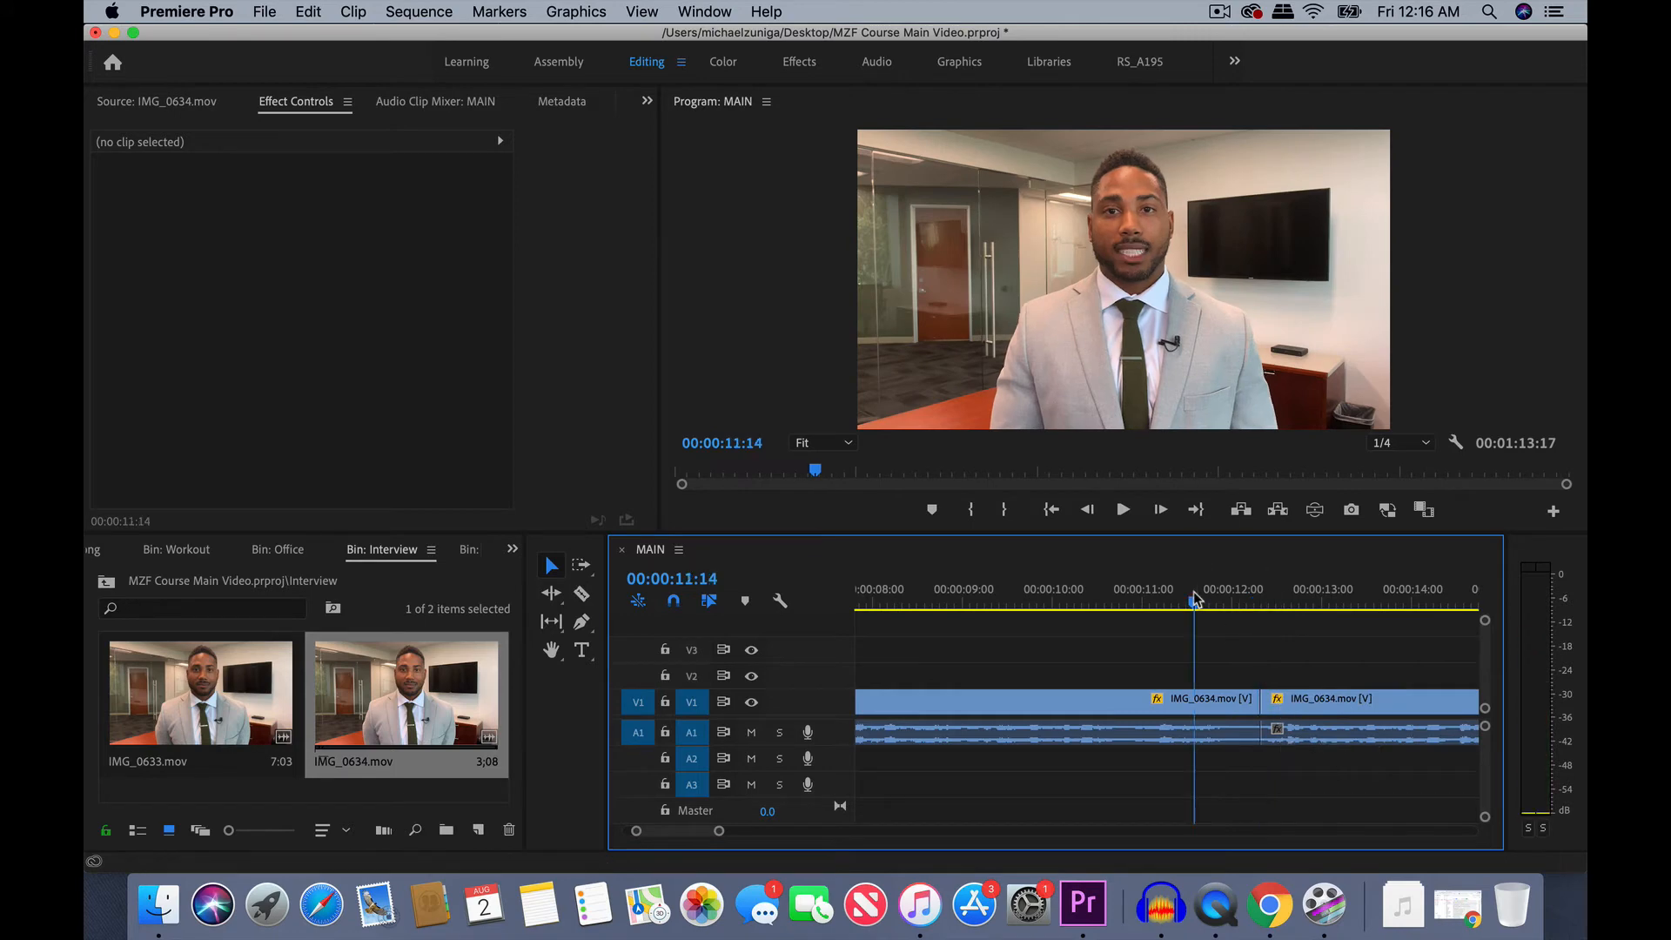
{"action": "key", "text": "space"}
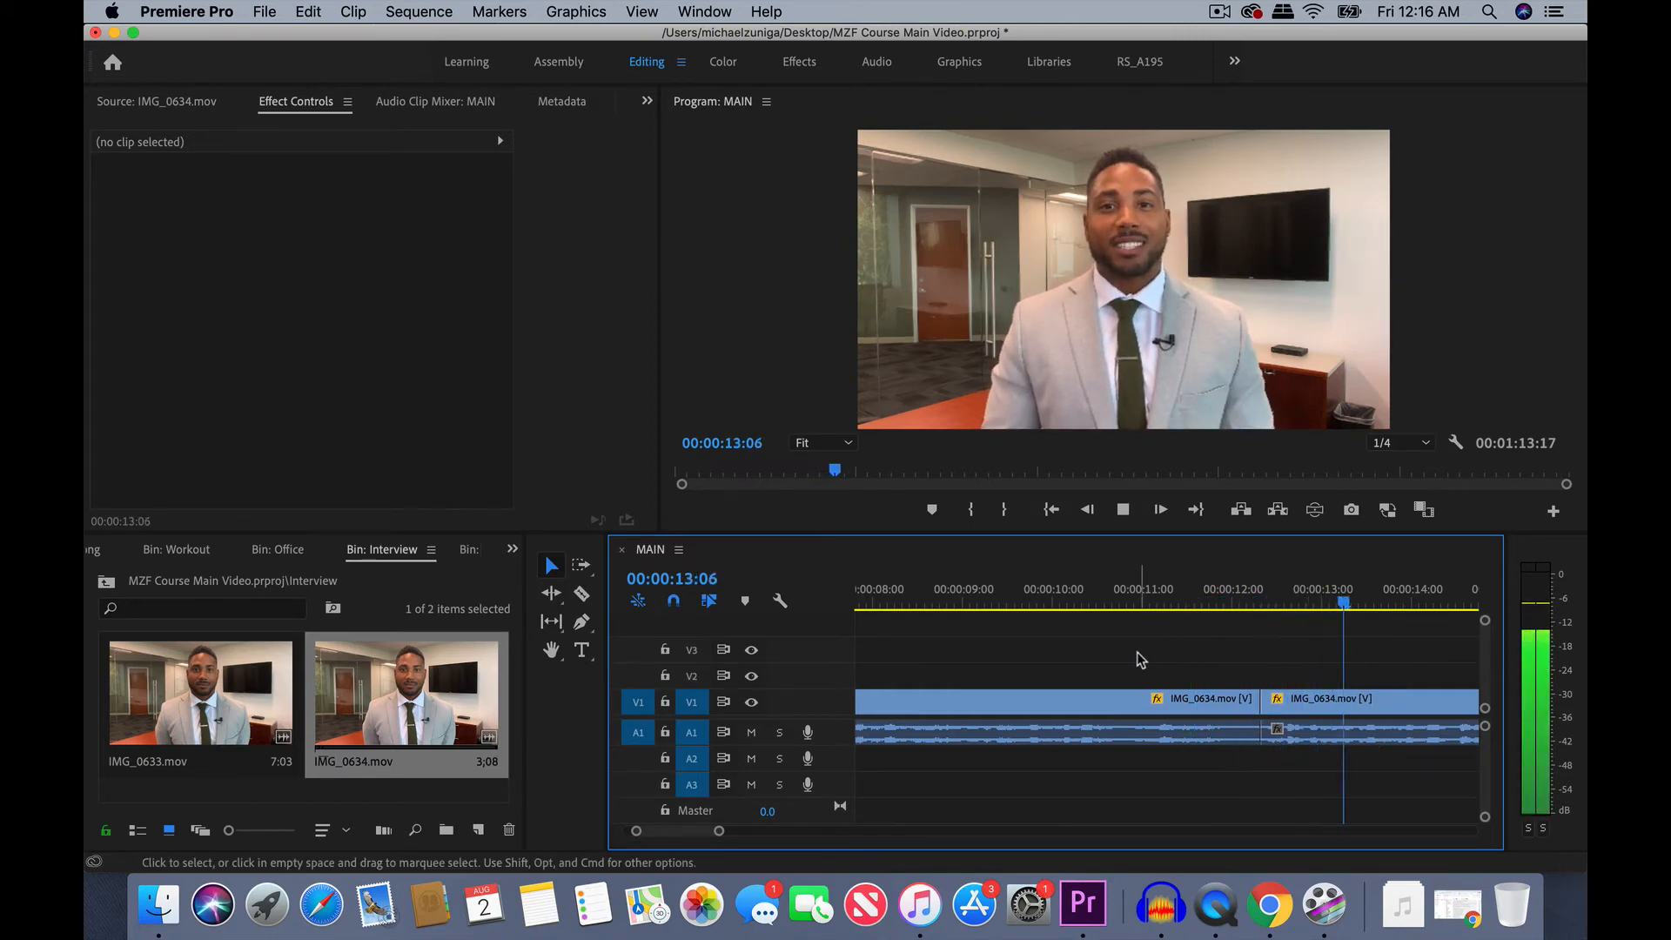
{"action": "key", "text": "minus"}
{"action": "key", "text": "minus"}
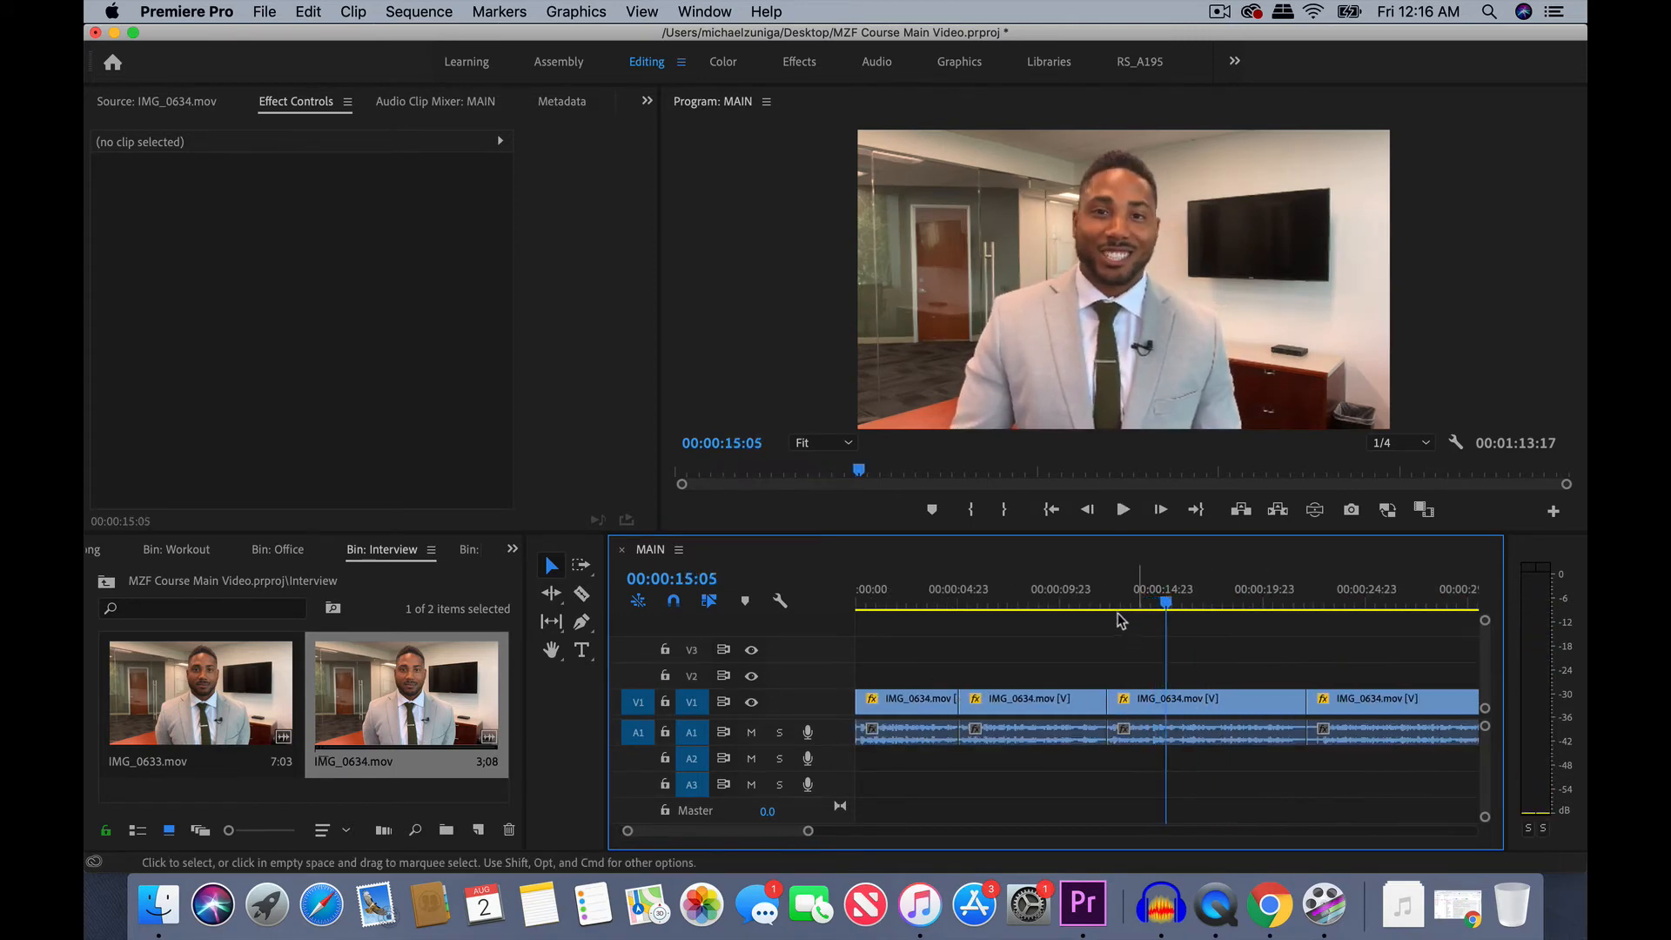
{"action": "left_click", "coordinate": [1062, 592]}
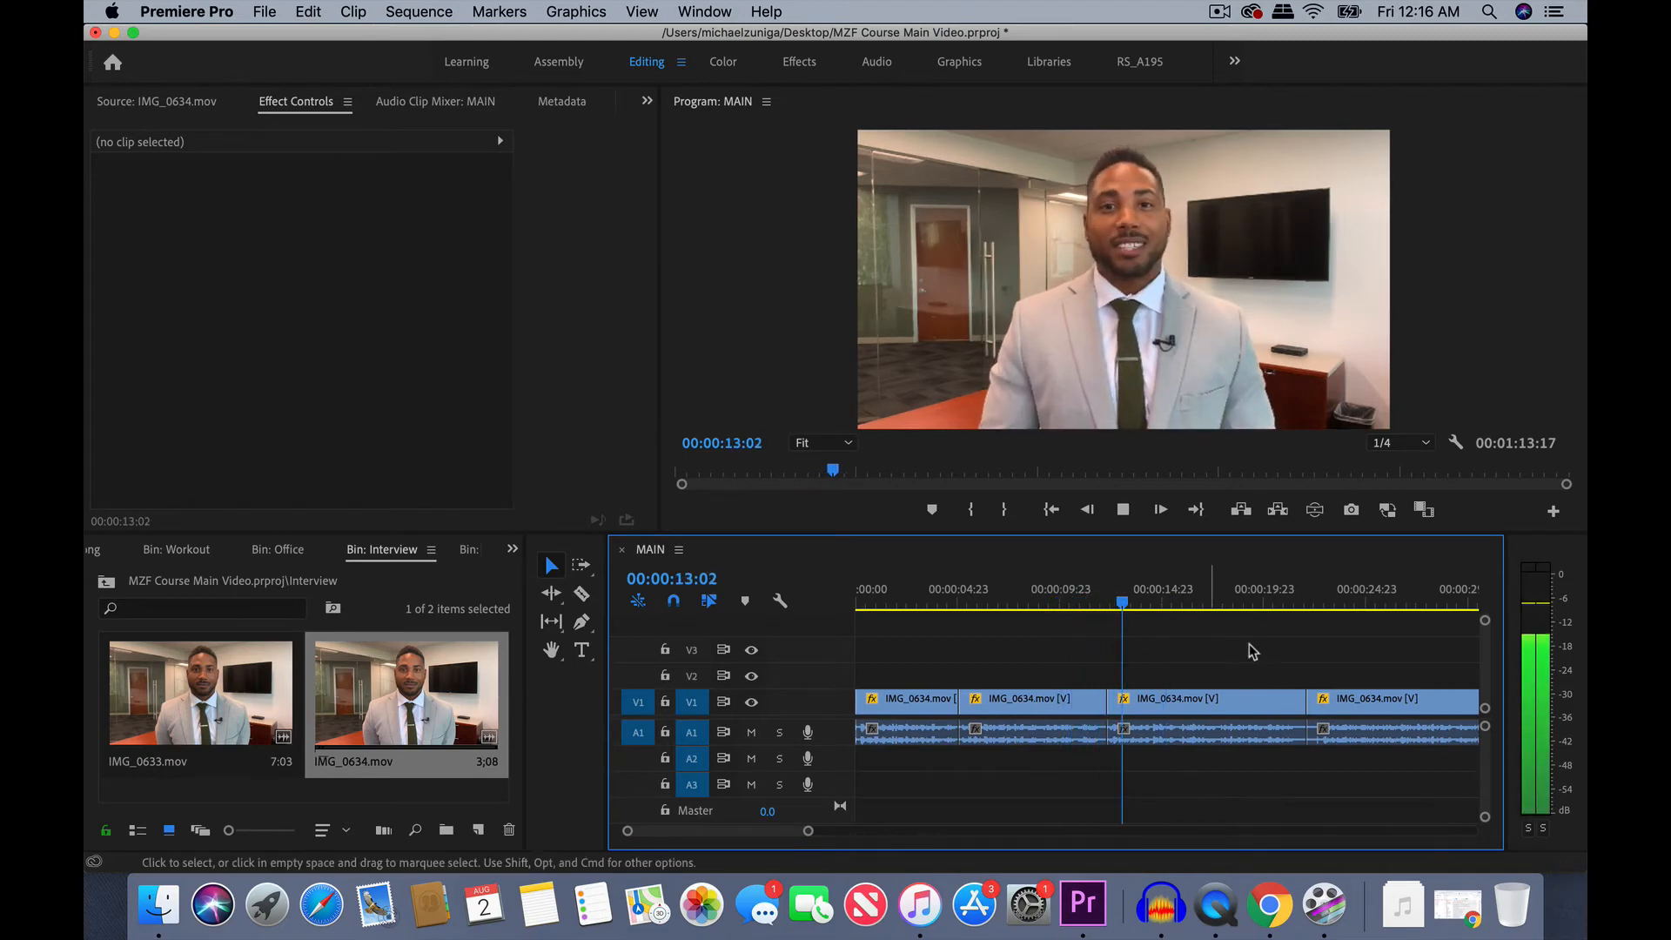
{"action": "key", "text": "space"}
- Play the end of the third clip to locate the pause before the fourth clip, and trim it off both clips
{"action": "left_click", "coordinate": [1263, 592]}
{"action": "key", "text": "space"}
{"action": "key", "text": "="}
{"action": "key", "text": "="}
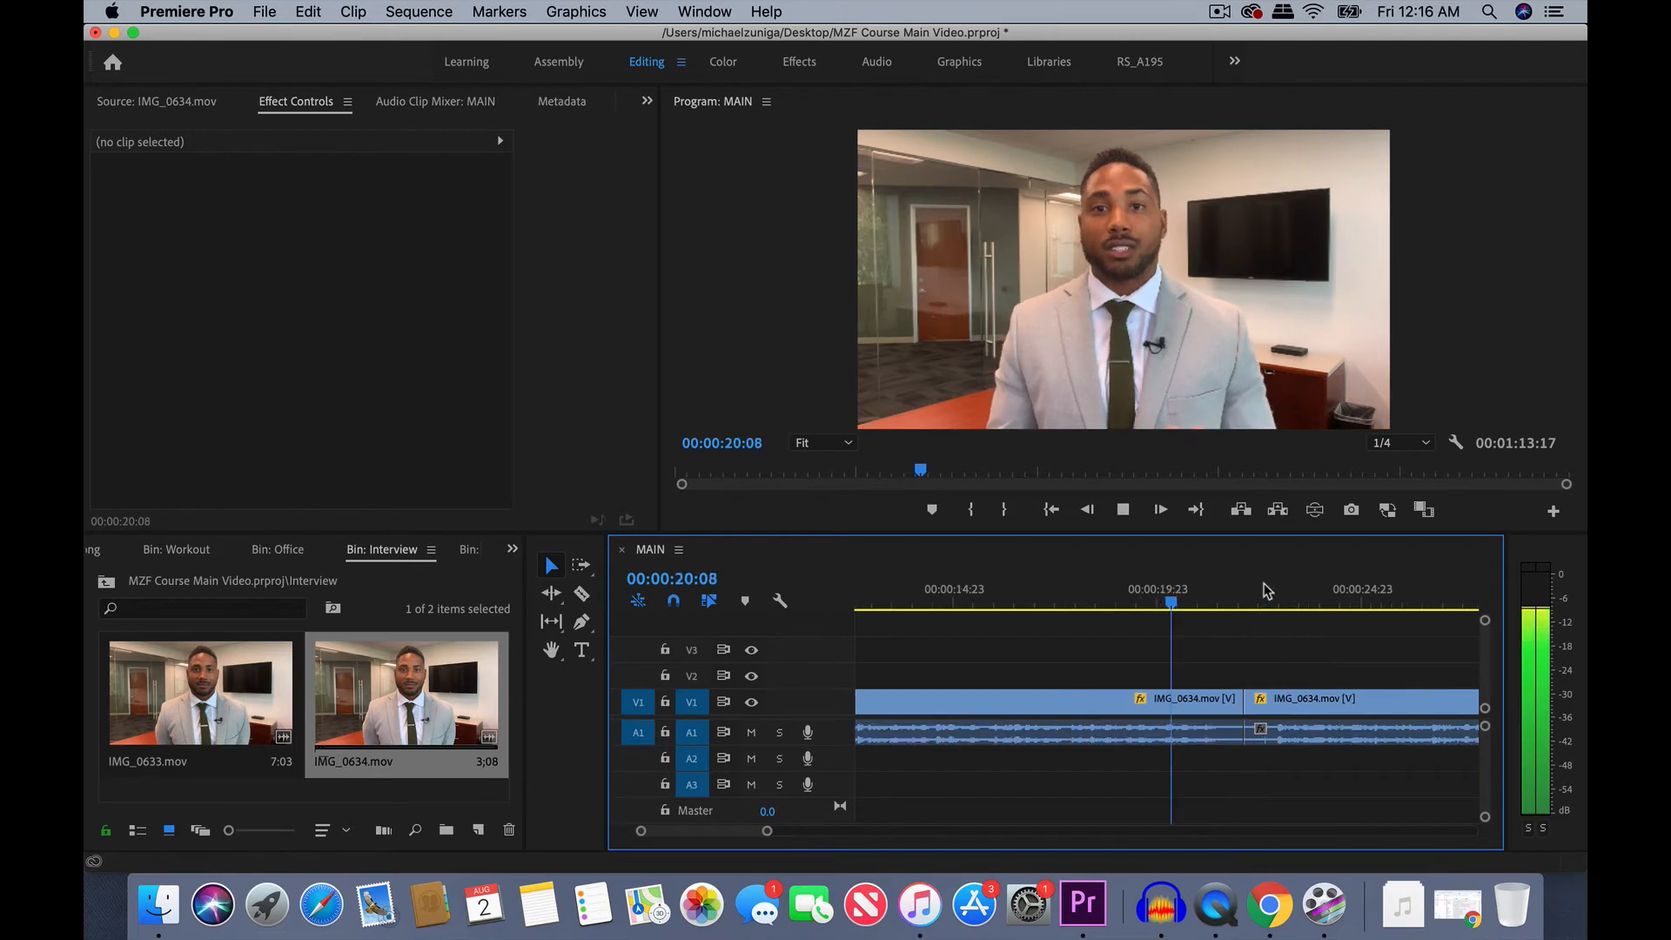
{"action": "key", "text": "space"}
- Select the gap between the third and fourth clips and delete it
{"action": "key", "text": "backslash"}
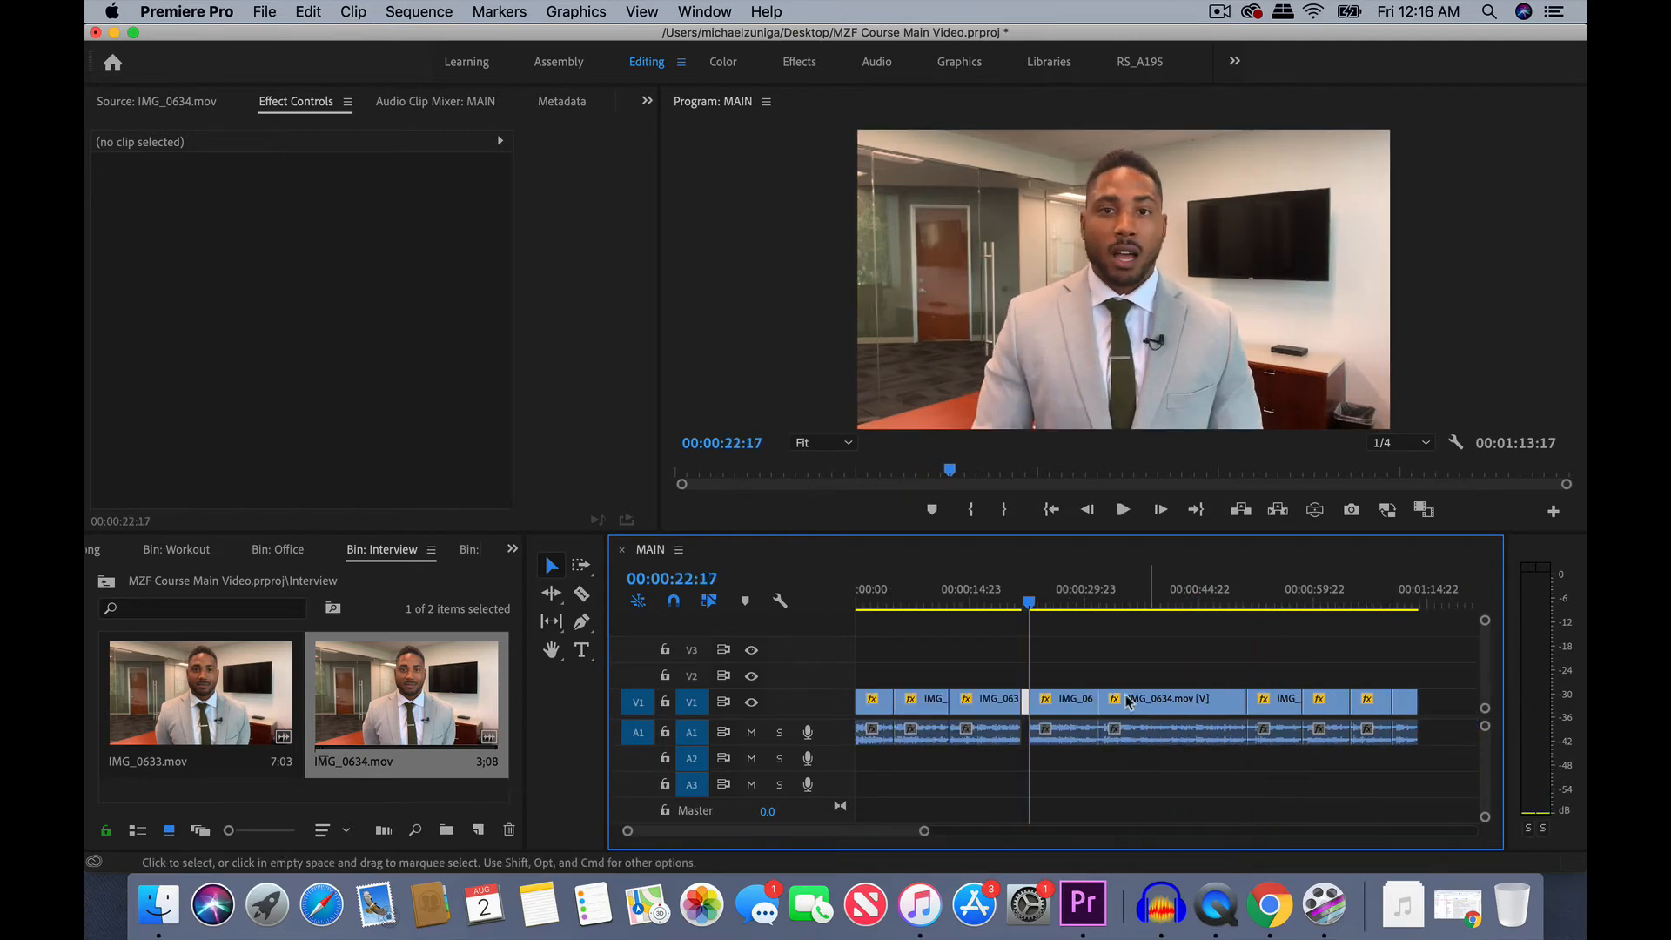
{"action": "key", "text": "="}
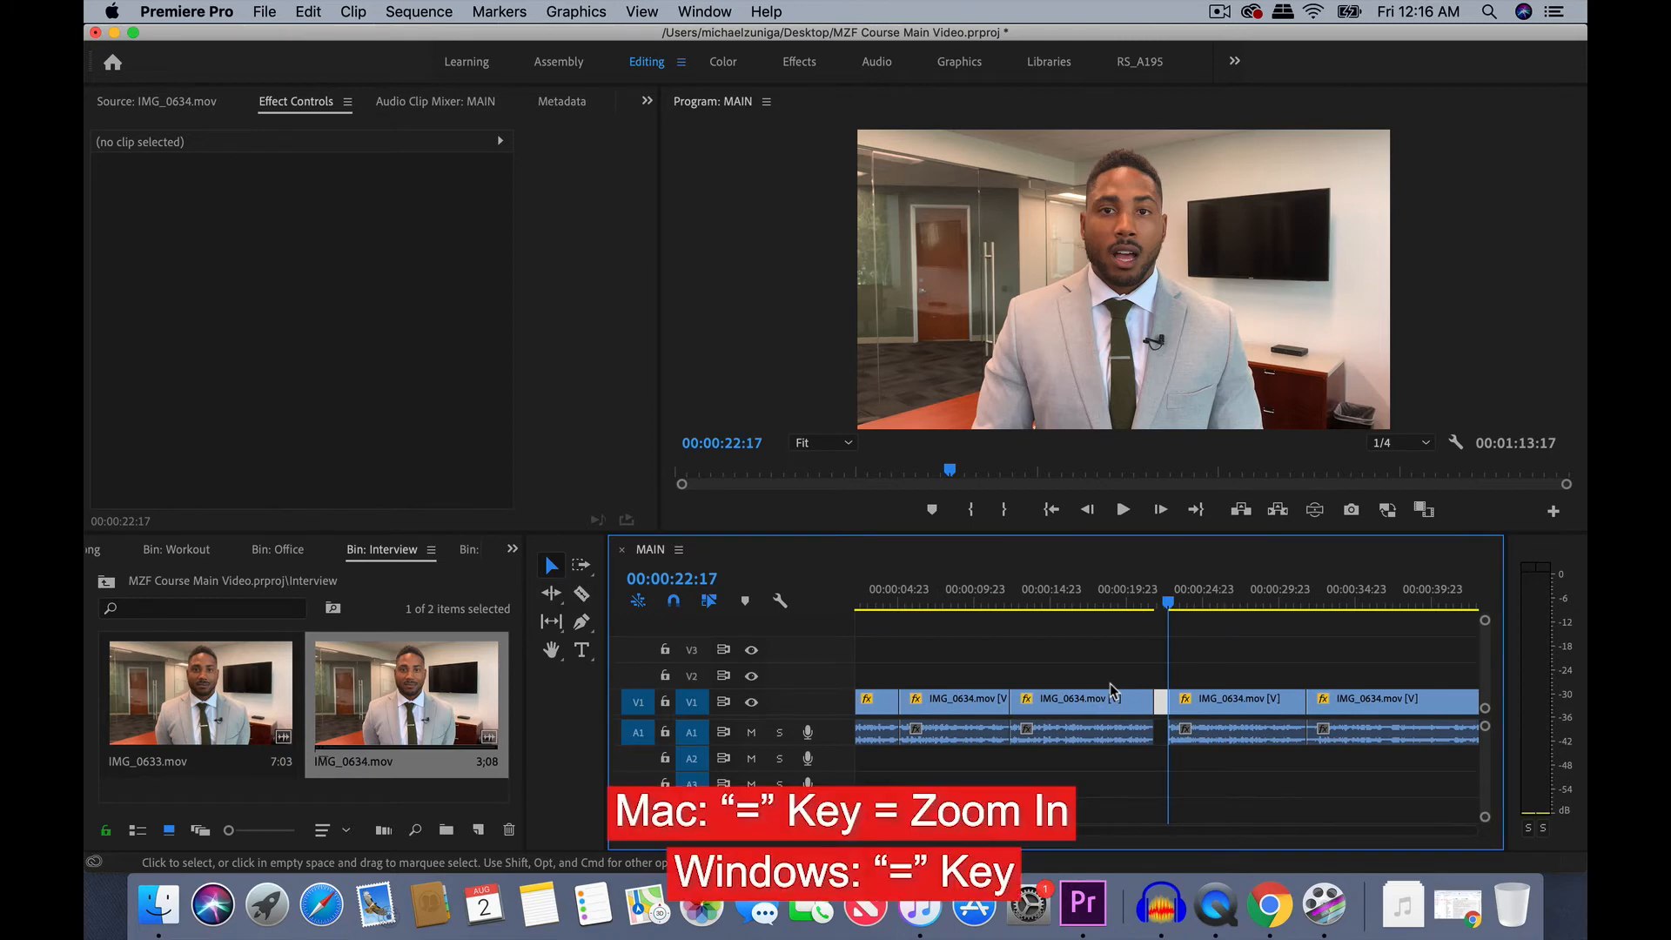
{"action": "key", "text": "="}
{"action": "key", "text": "="}
{"action": "key", "text": "-"}
{"action": "key", "text": "-"}
{"action": "key", "text": "-"}
{"action": "key", "text": "-"}
{"action": "key", "text": "="}
{"action": "key", "text": "="}
{"action": "key", "text": "="}
{"action": "key", "text": "="}
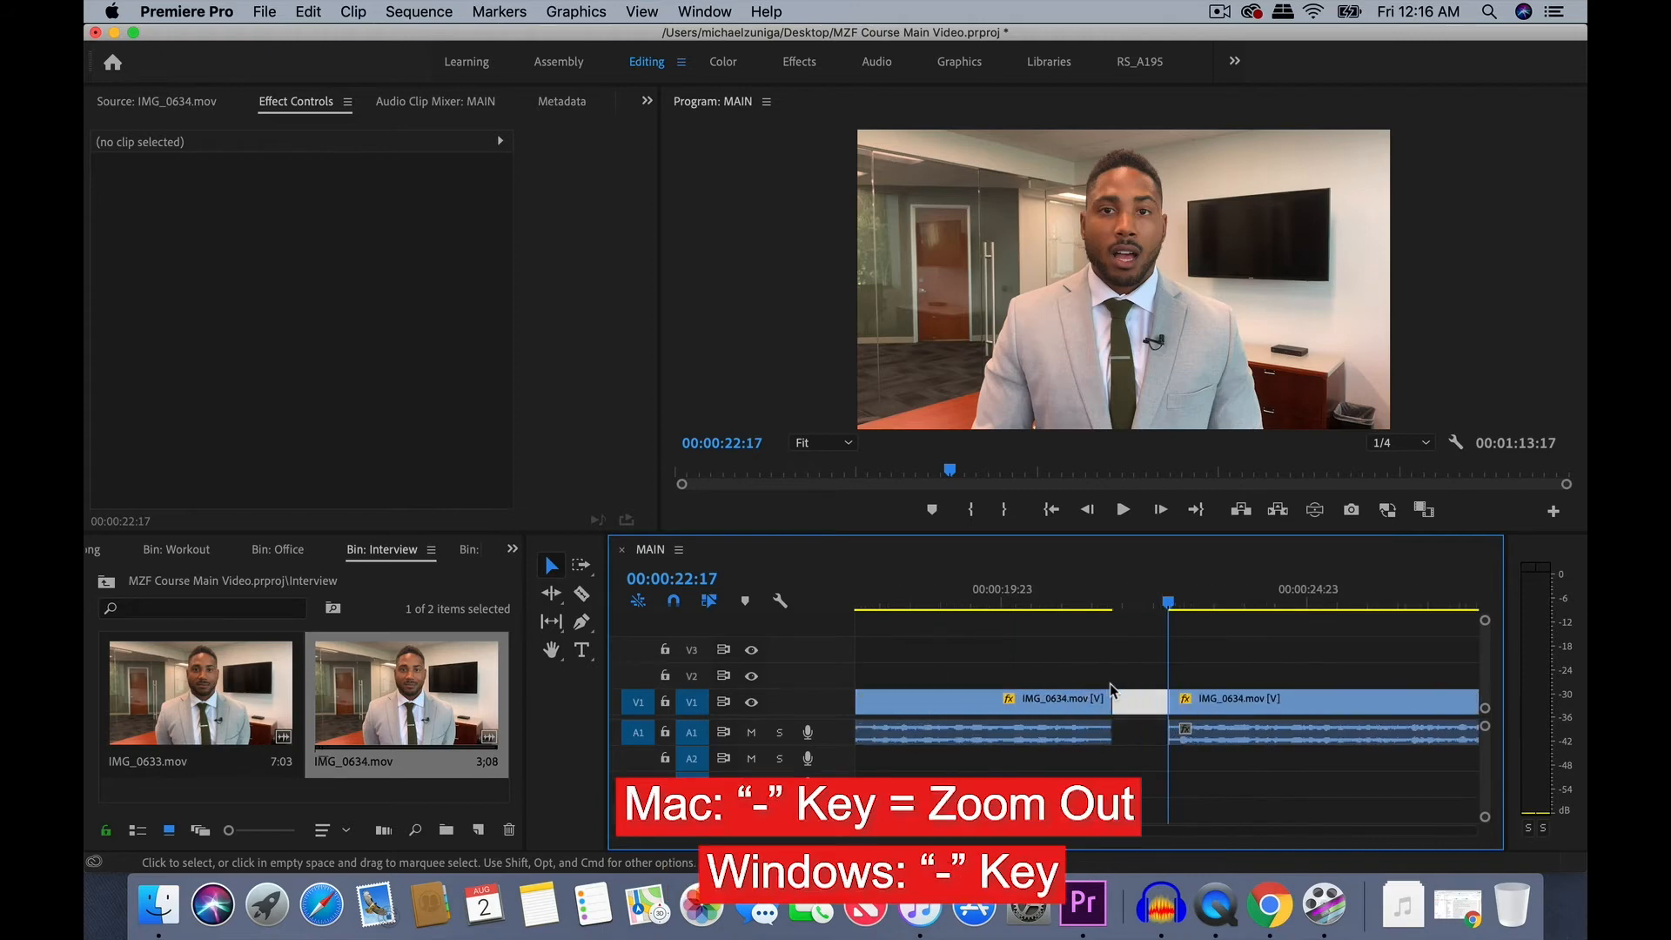
{"action": "left_click", "coordinate": [1144, 702]}
{"action": "key", "text": "Delete"}
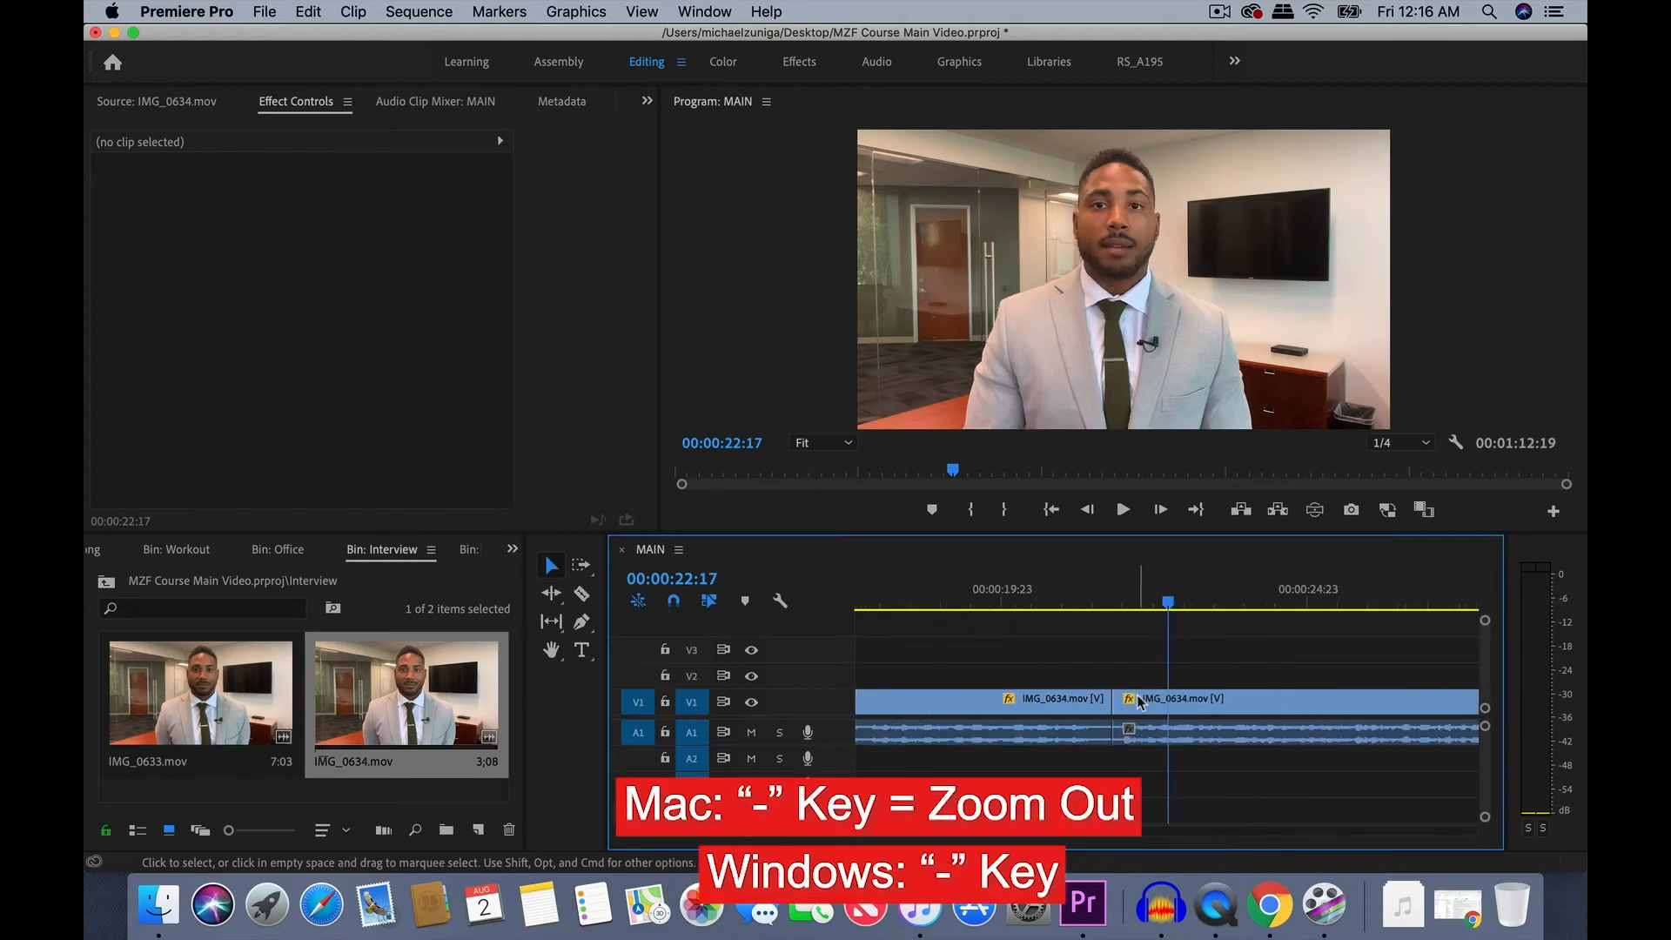
- Play back the closed cut between the third and fourth clips twice to check how it flows
{"action": "left_click", "coordinate": [1038, 598]}
{"action": "key", "text": "space"}
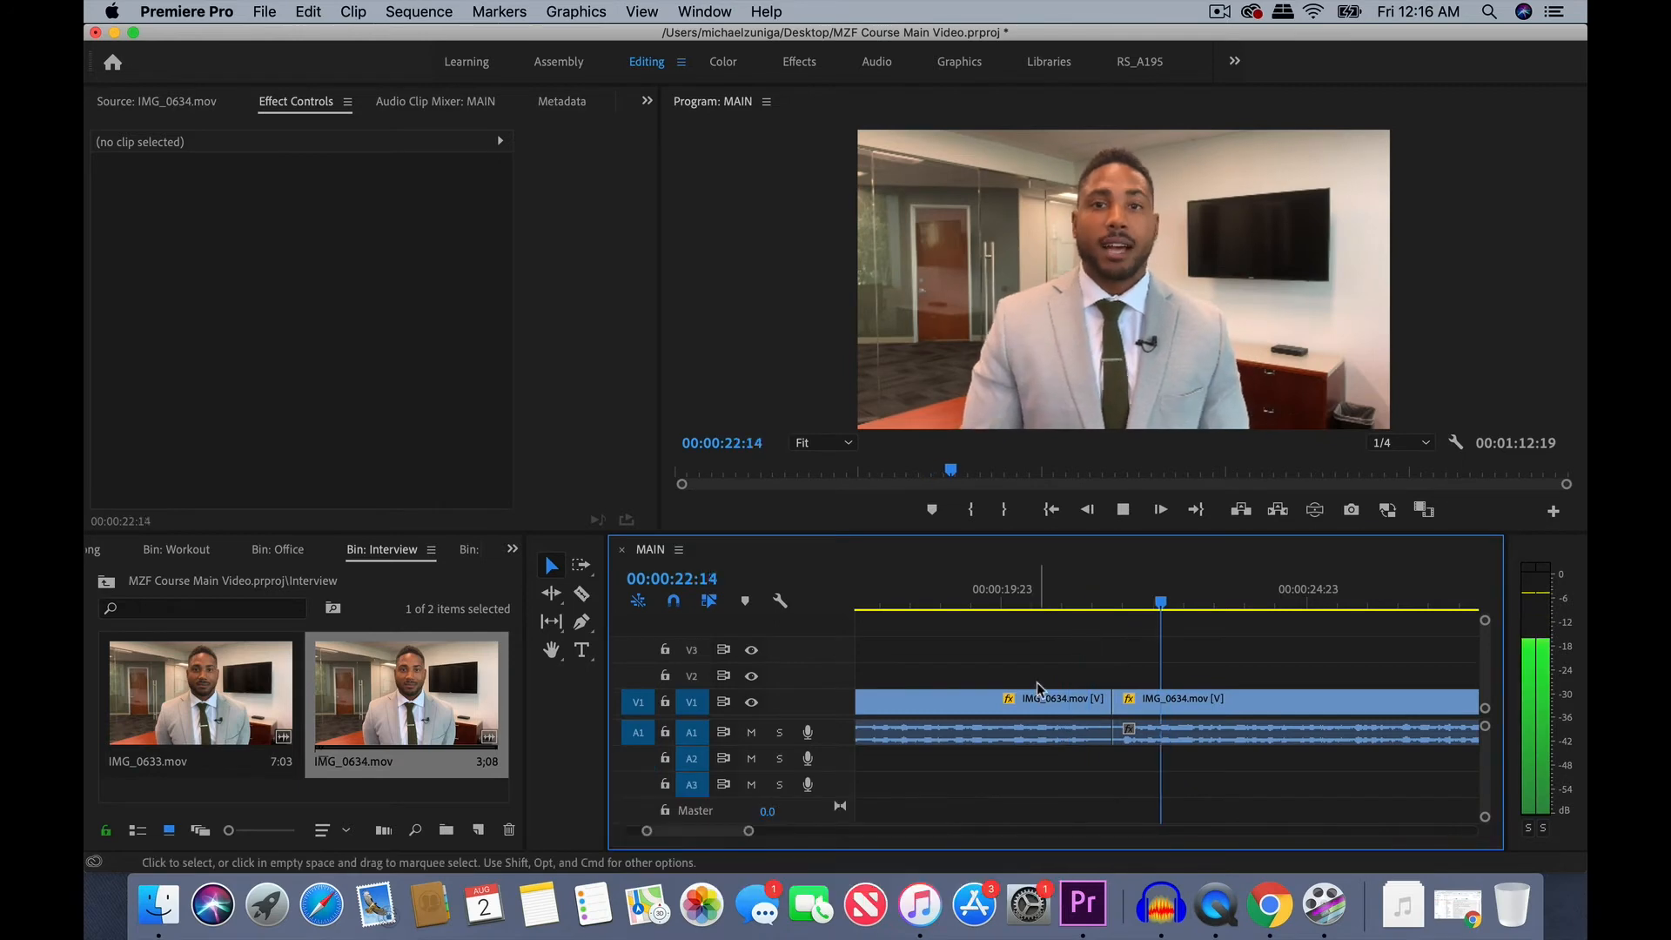
{"action": "left_click", "coordinate": [970, 603]}
{"action": "key", "text": "space"}
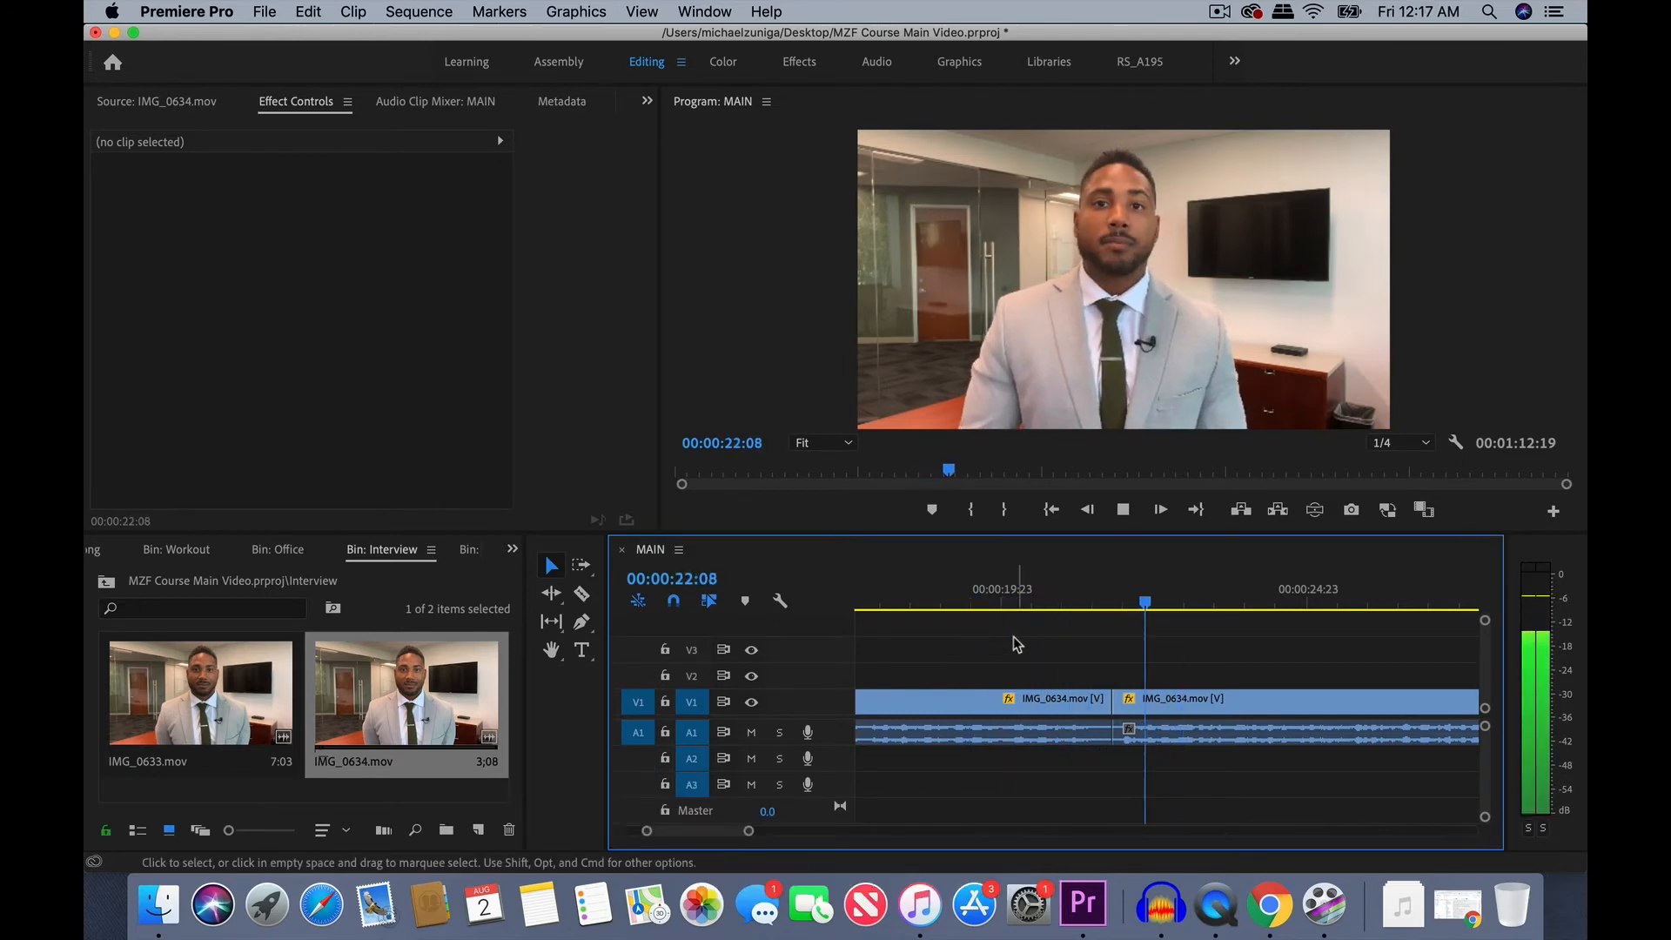
{"action": "scroll", "coordinate": [1049, 657], "scroll_direction": "down", "scroll_amount": 4}
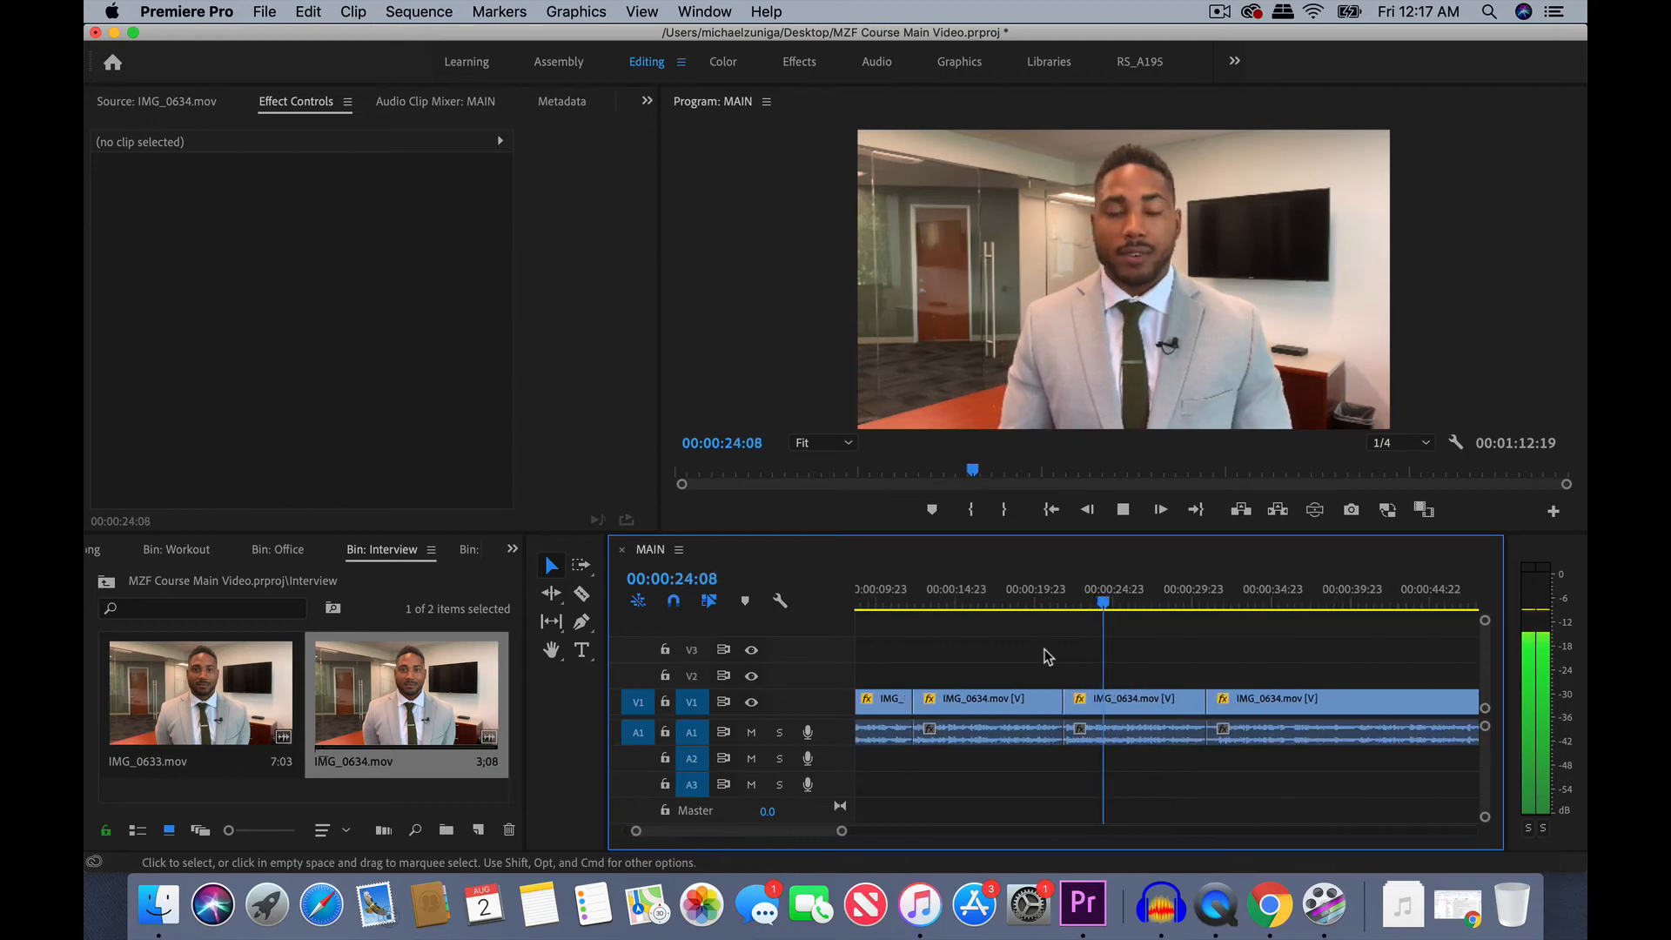
{"action": "key", "text": "space"}
- Play across the cut between the fourth and fifth clips and scrub to the end of the pause
{"action": "left_click", "coordinate": [1184, 594]}
{"action": "scroll", "coordinate": [1184, 595], "scroll_direction": "up", "scroll_amount": 4}
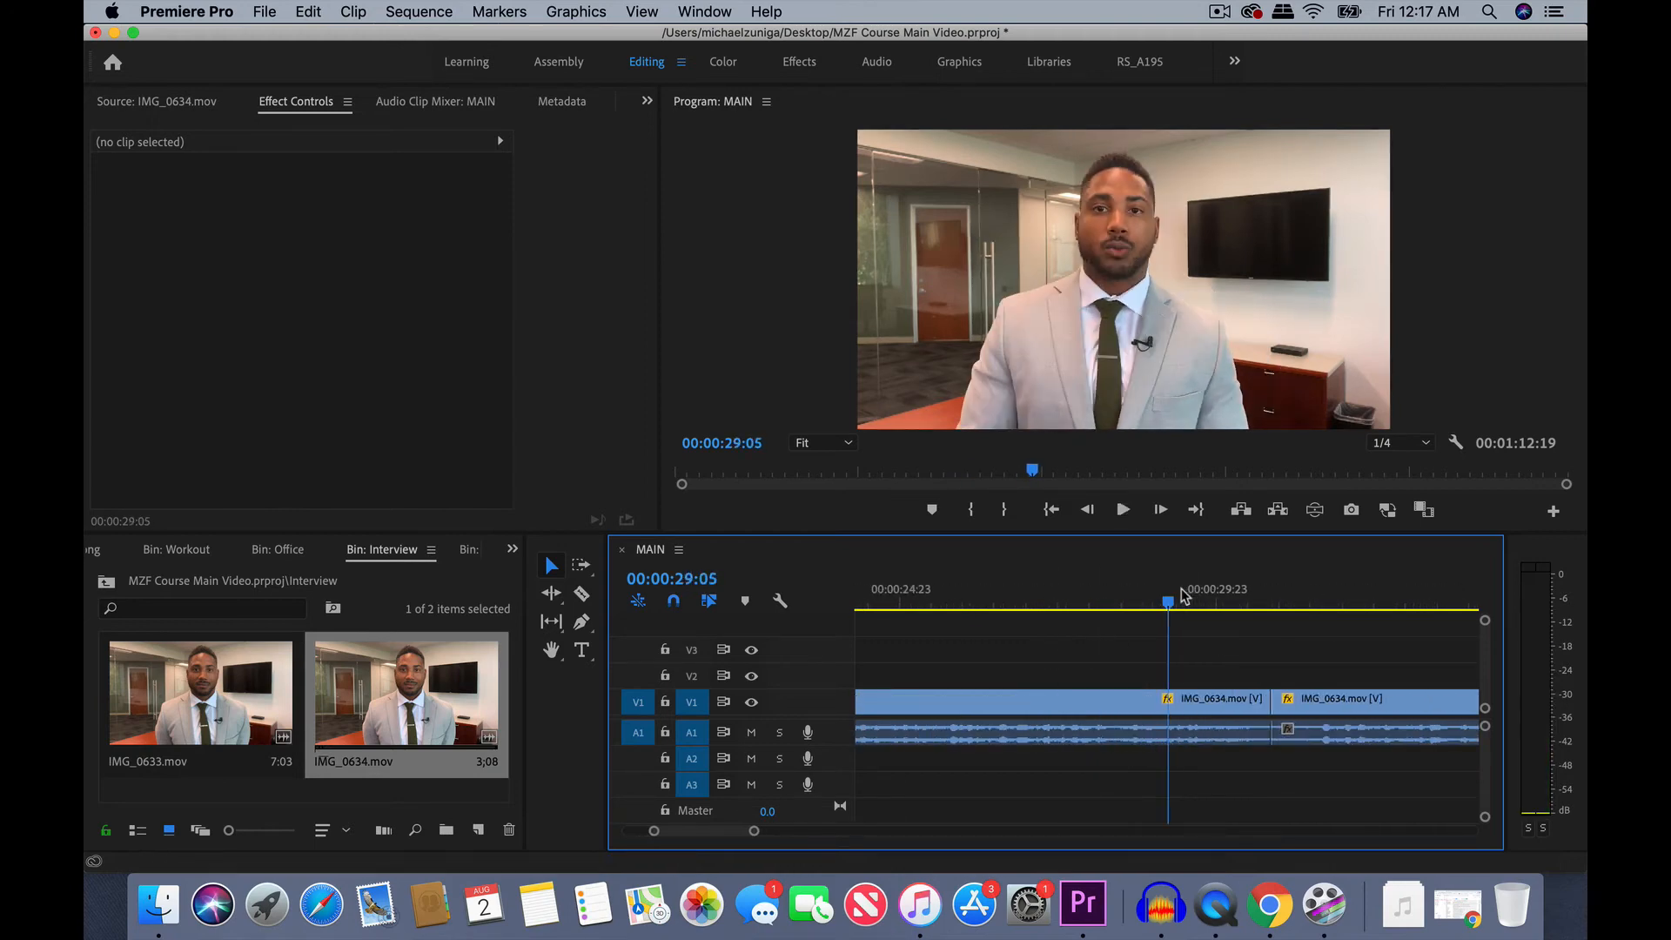
{"action": "key", "text": "space"}
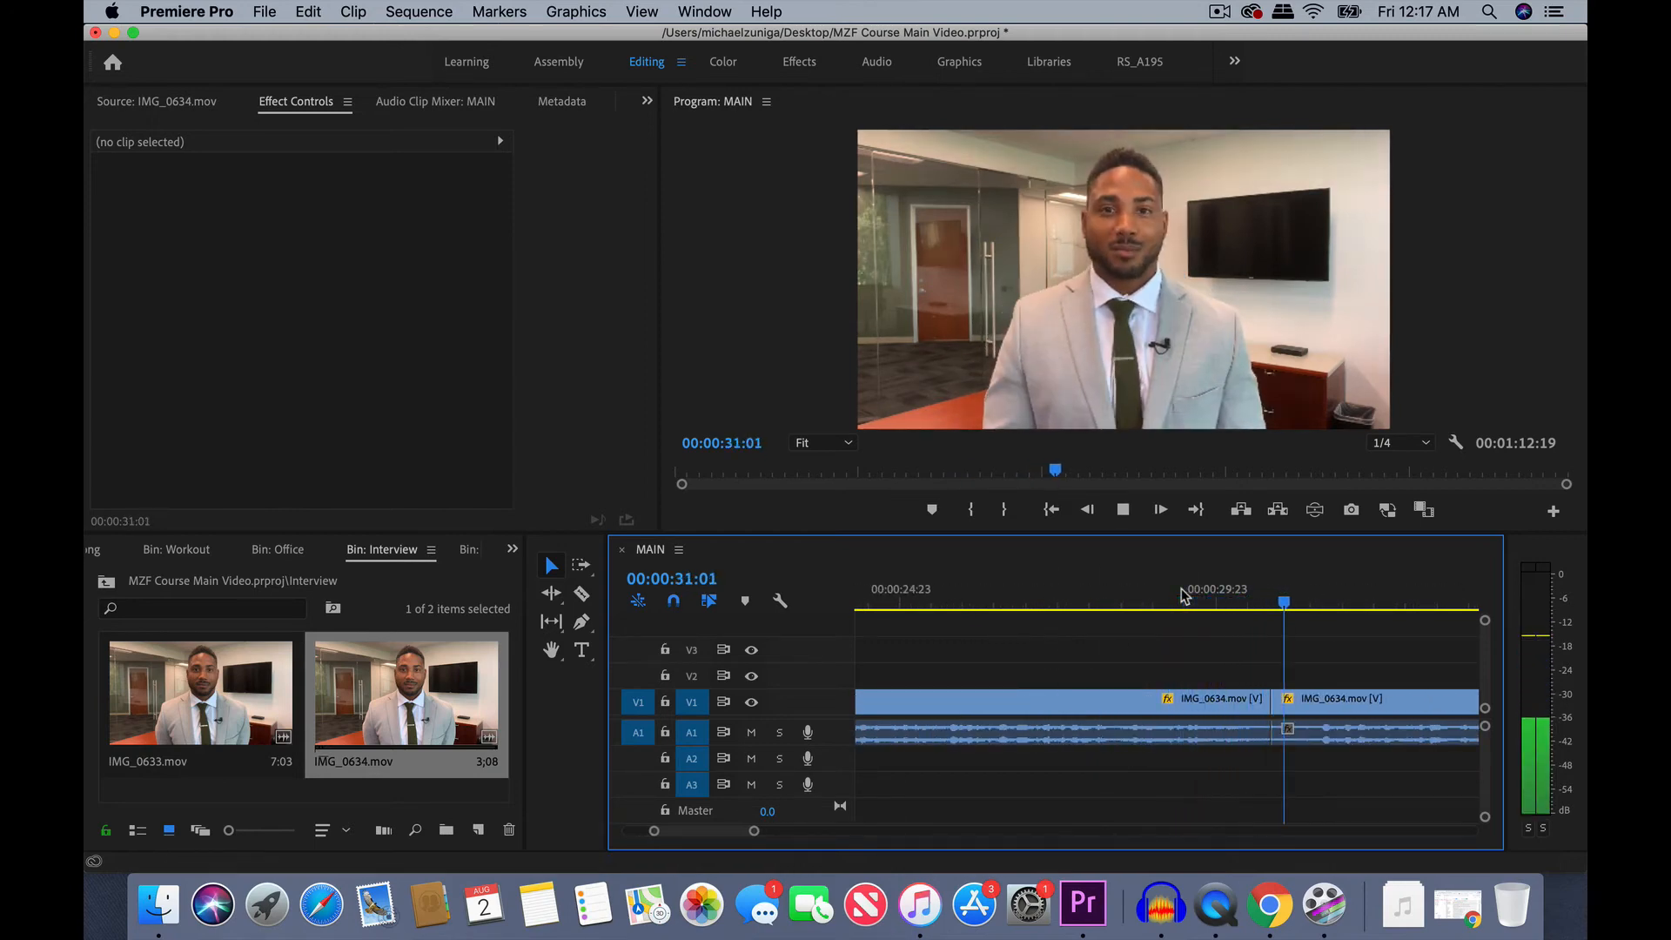
{"action": "mouse_move", "coordinate": [1319, 600]}
{"action": "left_mouse_down"}
{"action": "mouse_move", "coordinate": [1291, 601]}
{"action": "mouse_move", "coordinate": [1313, 601]}
{"action": "left_mouse_up"}
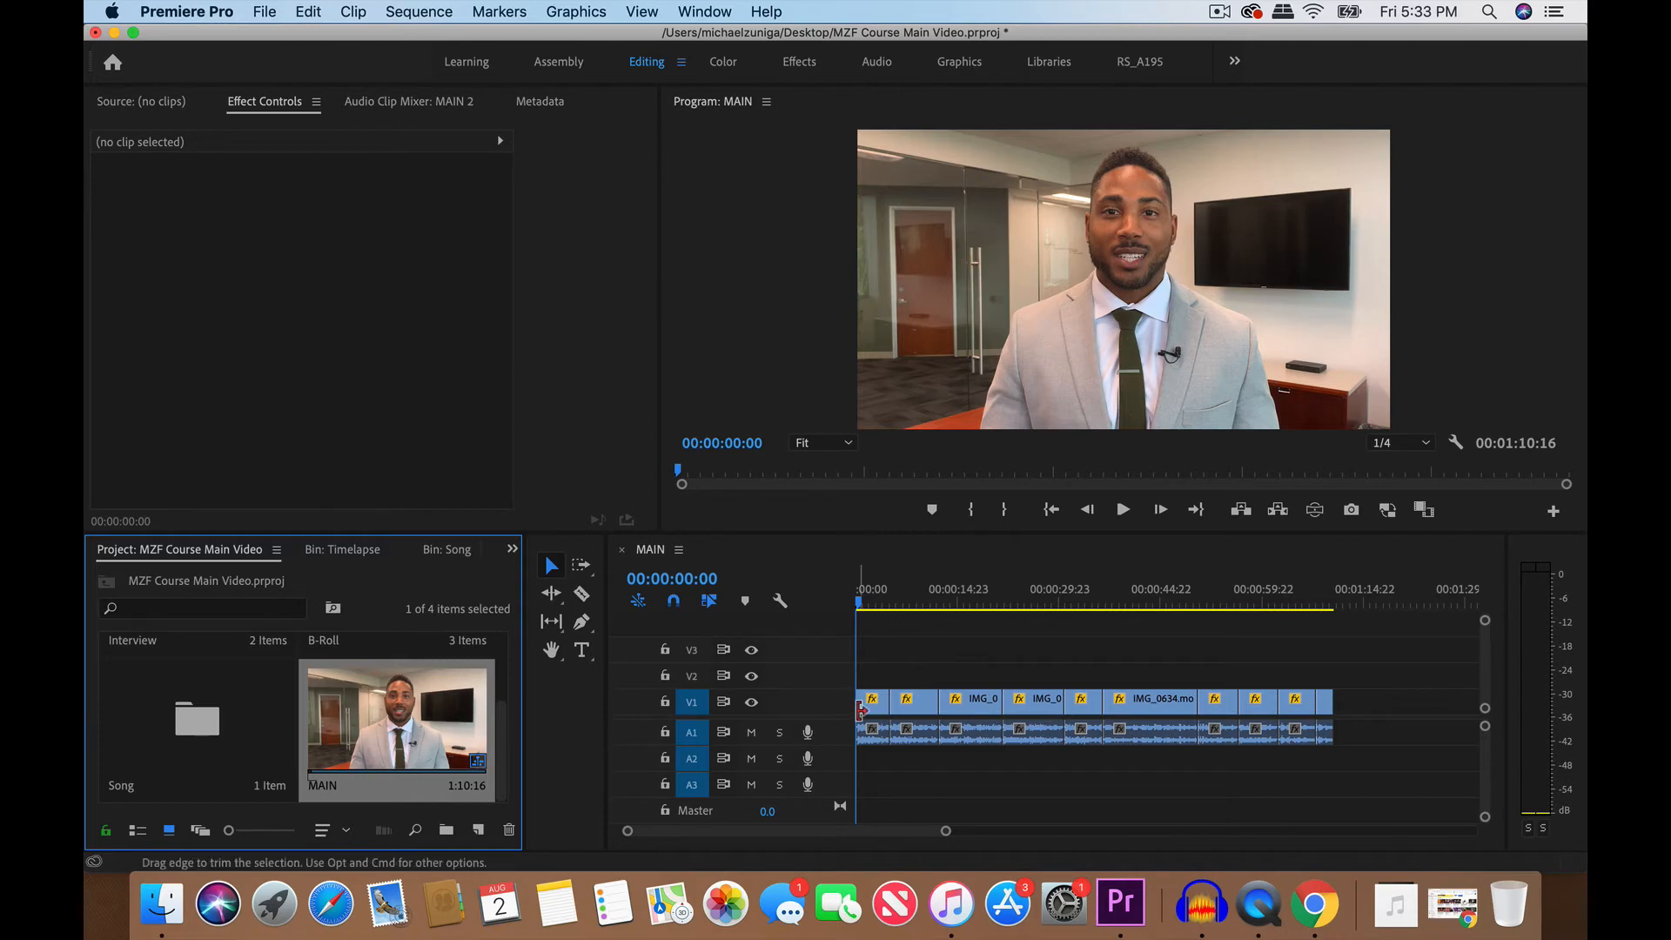
- Go to the cut between the last two clips of the MAIN sequence and play the frames leading up to it
{"action": "left_click", "coordinate": [1317, 599]}
{"action": "key", "text": "="}
{"action": "key", "text": "="}
{"action": "key", "text": "="}
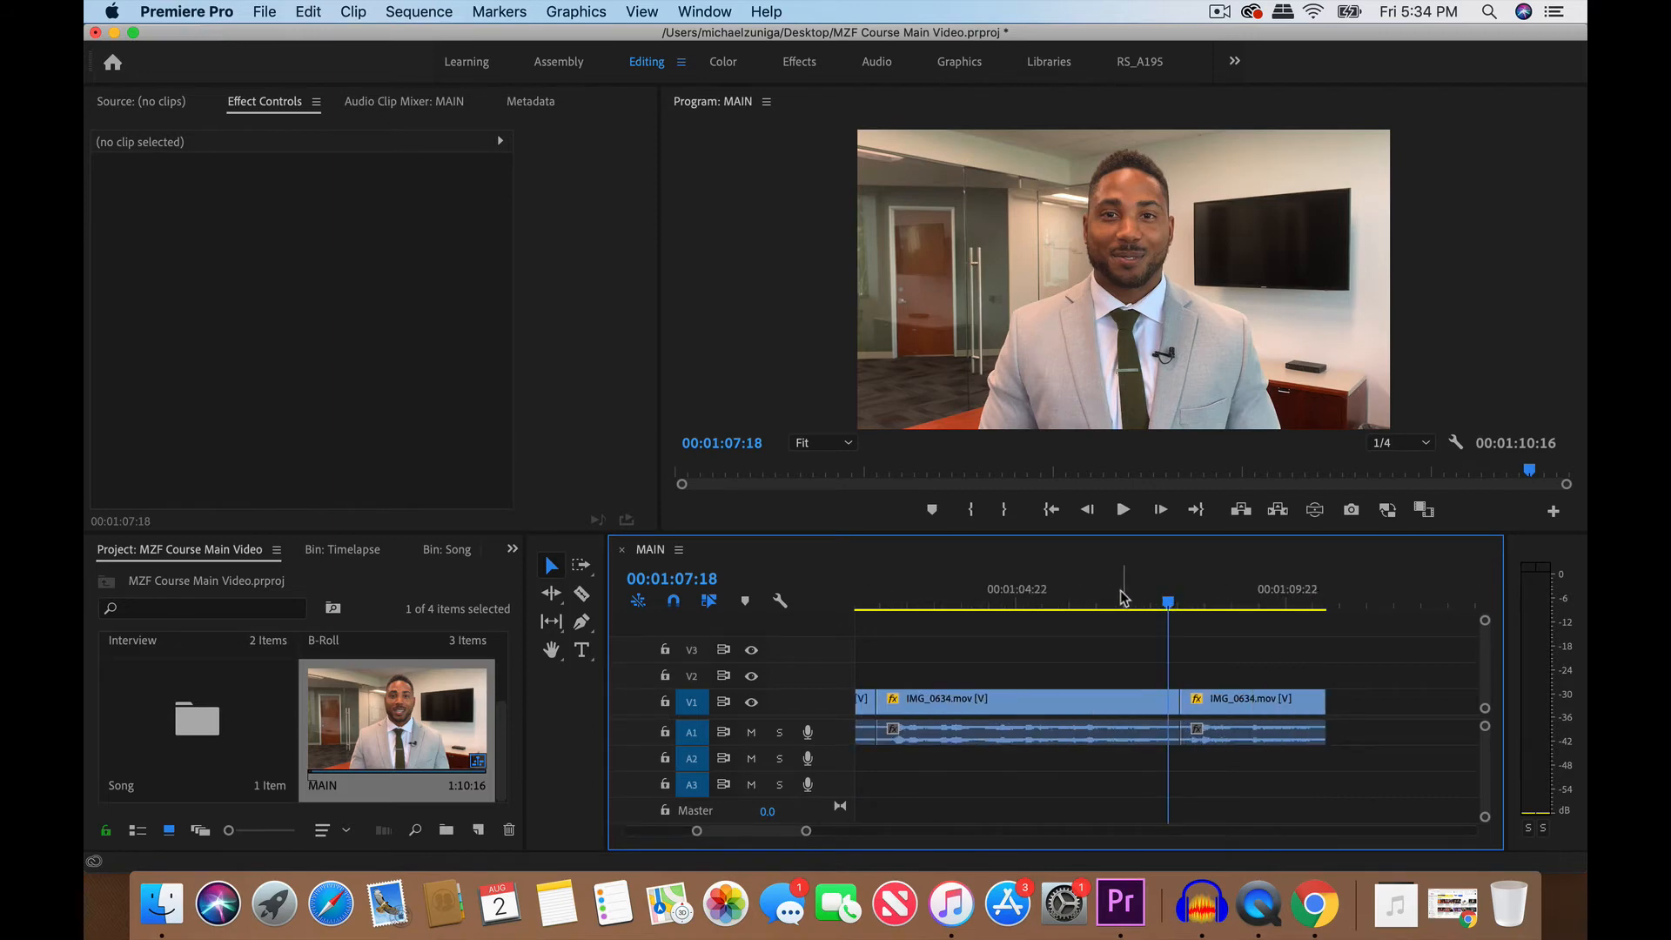
{"action": "left_click", "coordinate": [1146, 599]}
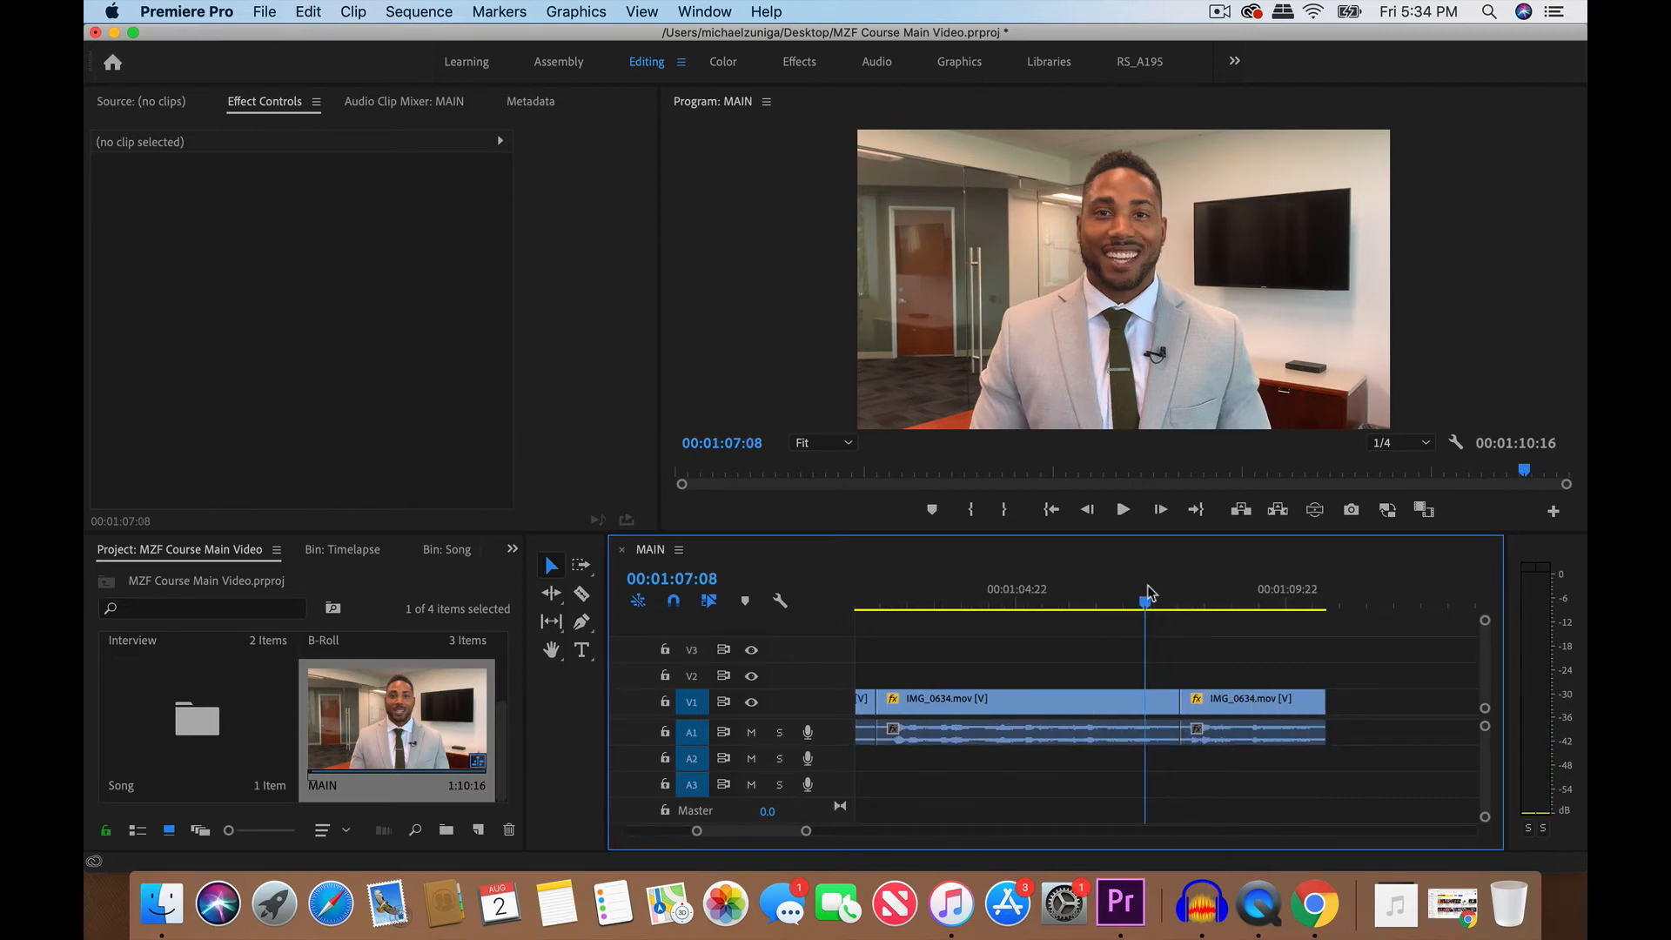
{"action": "key", "text": "space"}
{"action": "left_click", "coordinate": [1159, 599]}
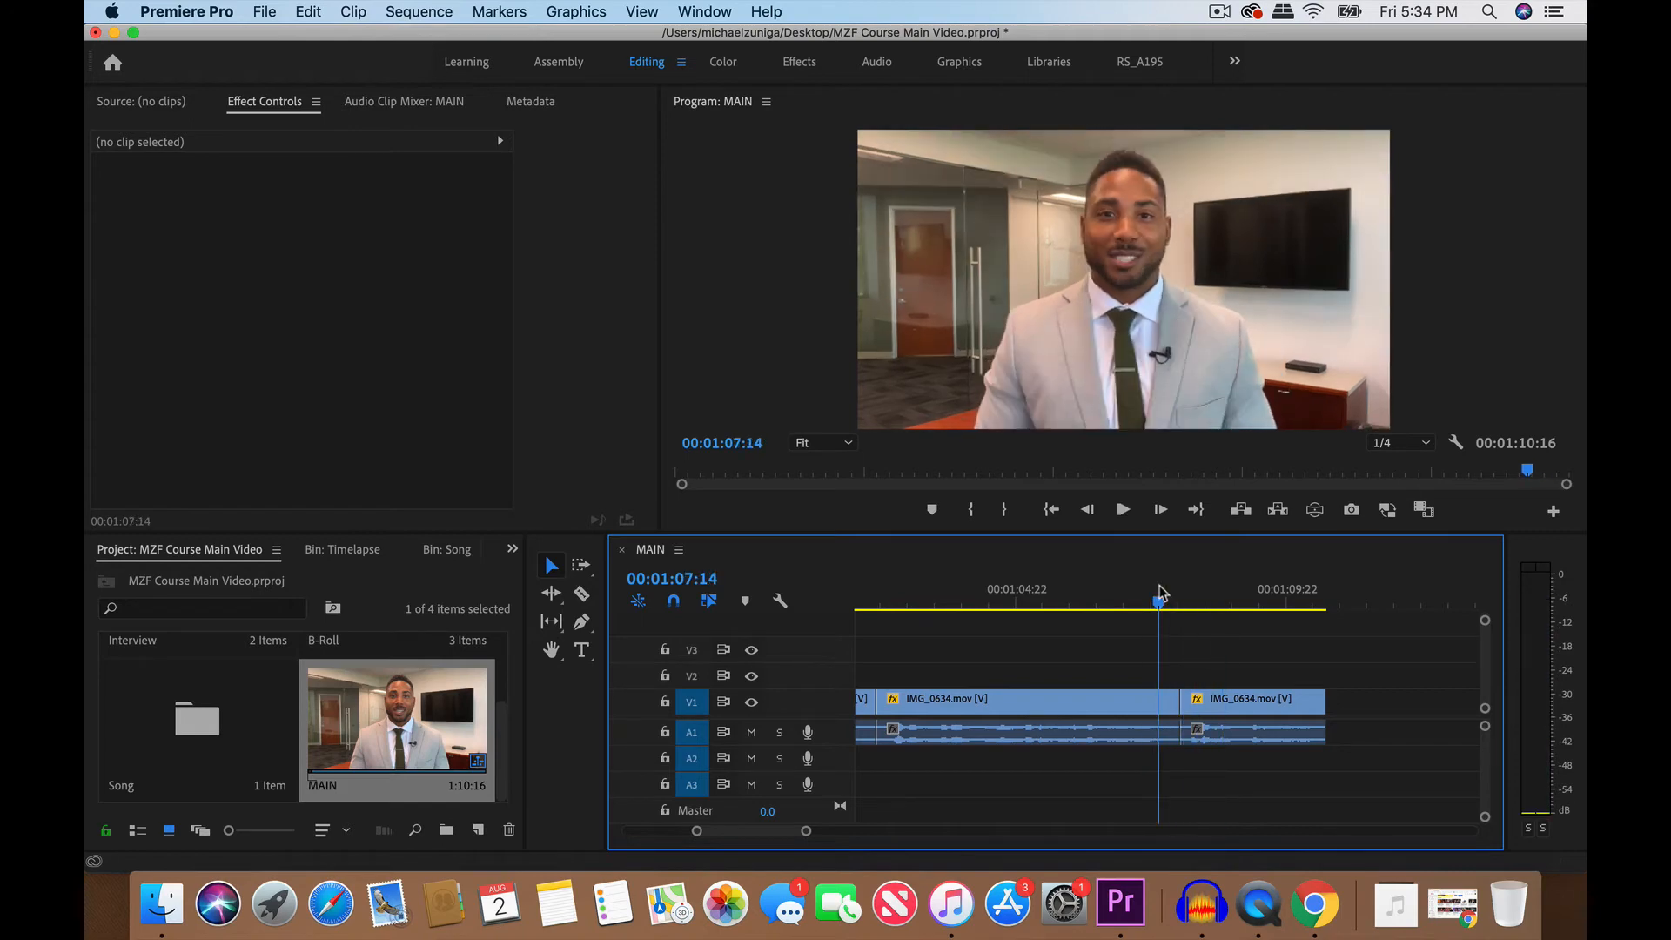
- Step back one frame, raise the system volume, and replay the end of the second-to-last clip to listen for the pause
{"action": "key", "text": "Left"}
{"action": "key", "text": "="}
{"action": "key", "text": "="}
{"action": "key", "text": "="}
{"action": "key", "text": "-"}
{"action": "key", "text": "-"}
{"action": "key", "text": "XF86AudioRaiseVolume"}
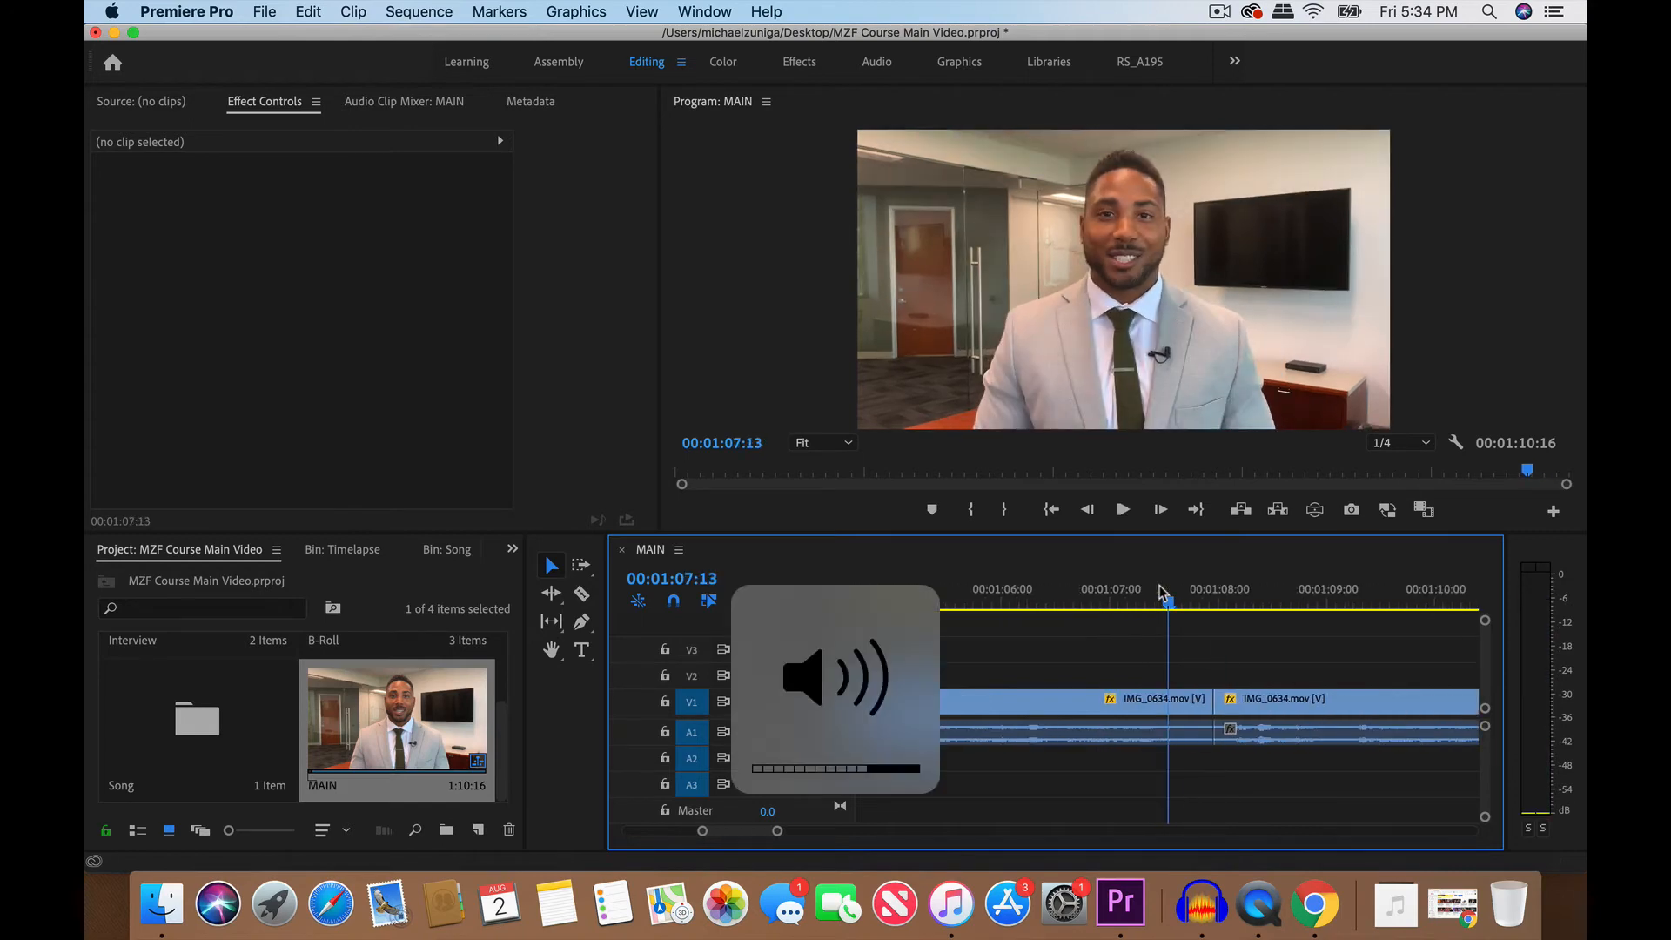
{"action": "key", "text": "space"}
{"action": "left_click", "coordinate": [1186, 592]}
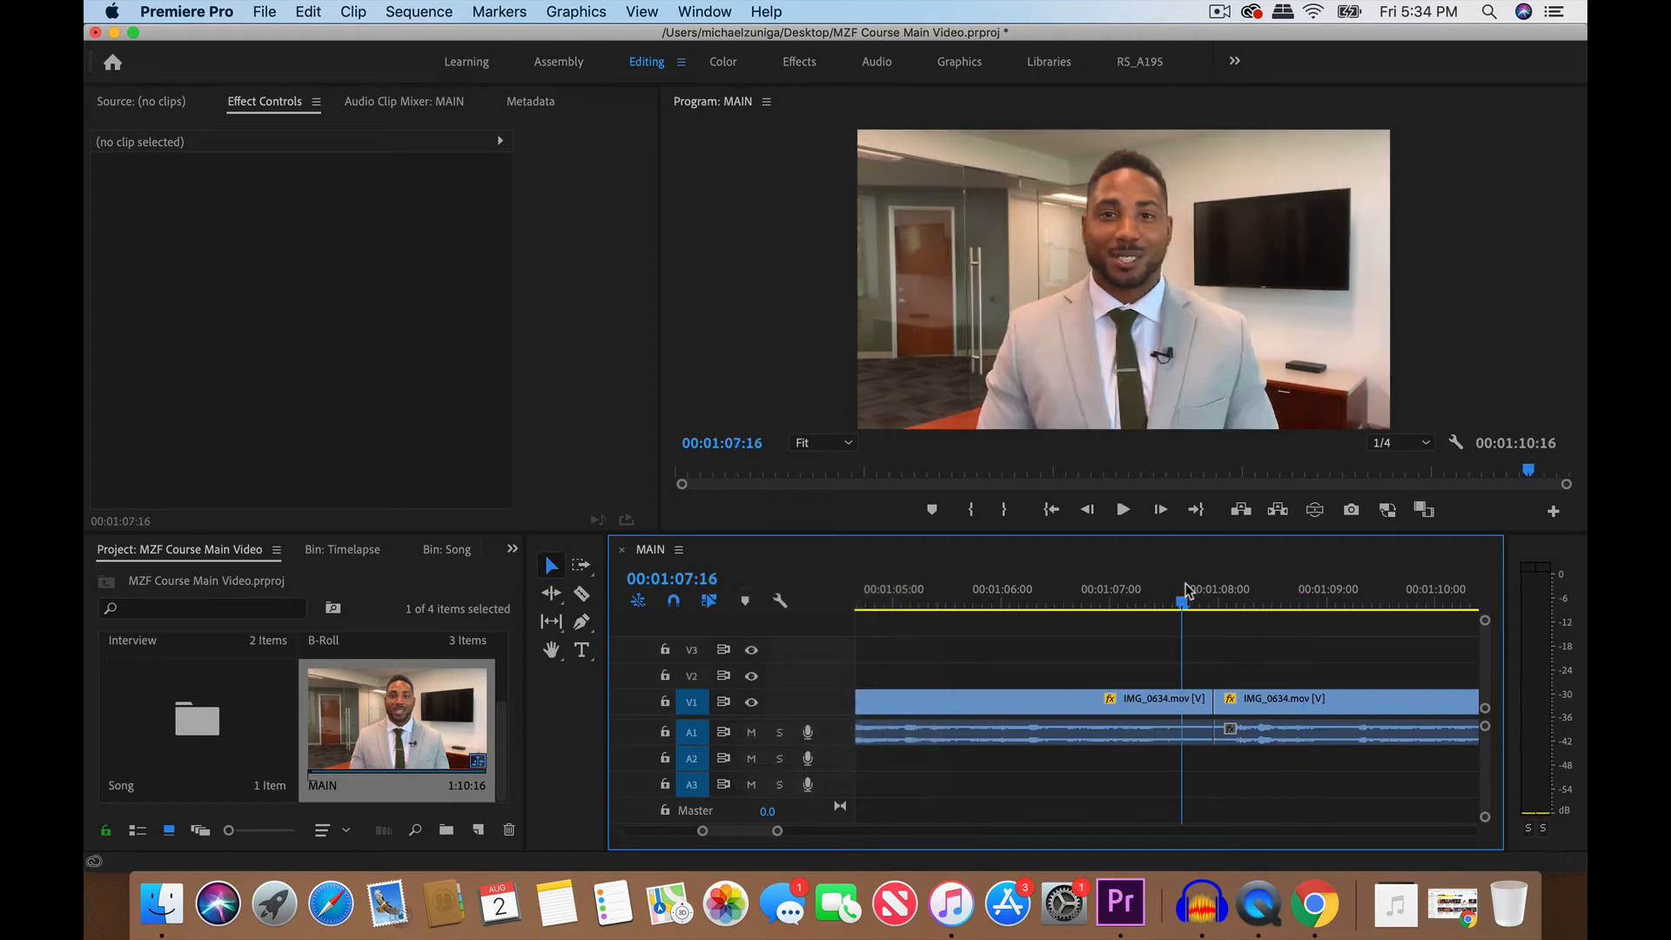
- Play across the cut between the last two clips and park the playhead exactly on the cut at 00:01:07:23
{"action": "key", "text": "space"}
{"action": "key", "text": "space"}
{"action": "left_click", "coordinate": [1225, 599]}
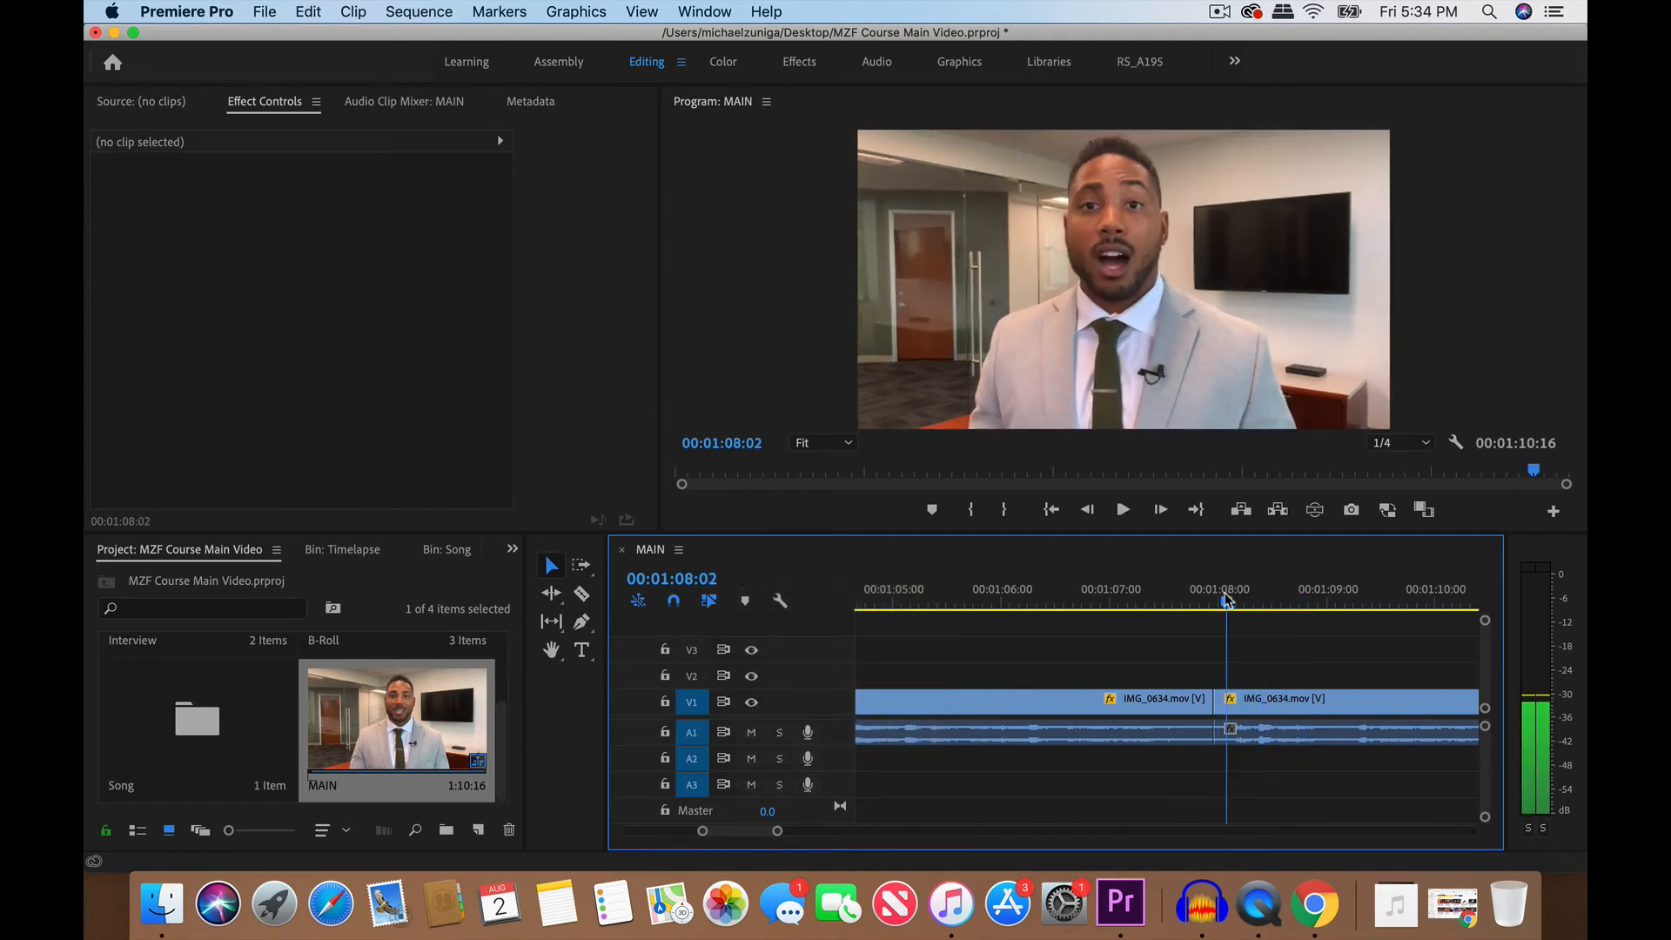
{"action": "left_click_drag", "start_coordinate": [1225, 598], "coordinate": [1216, 599]}
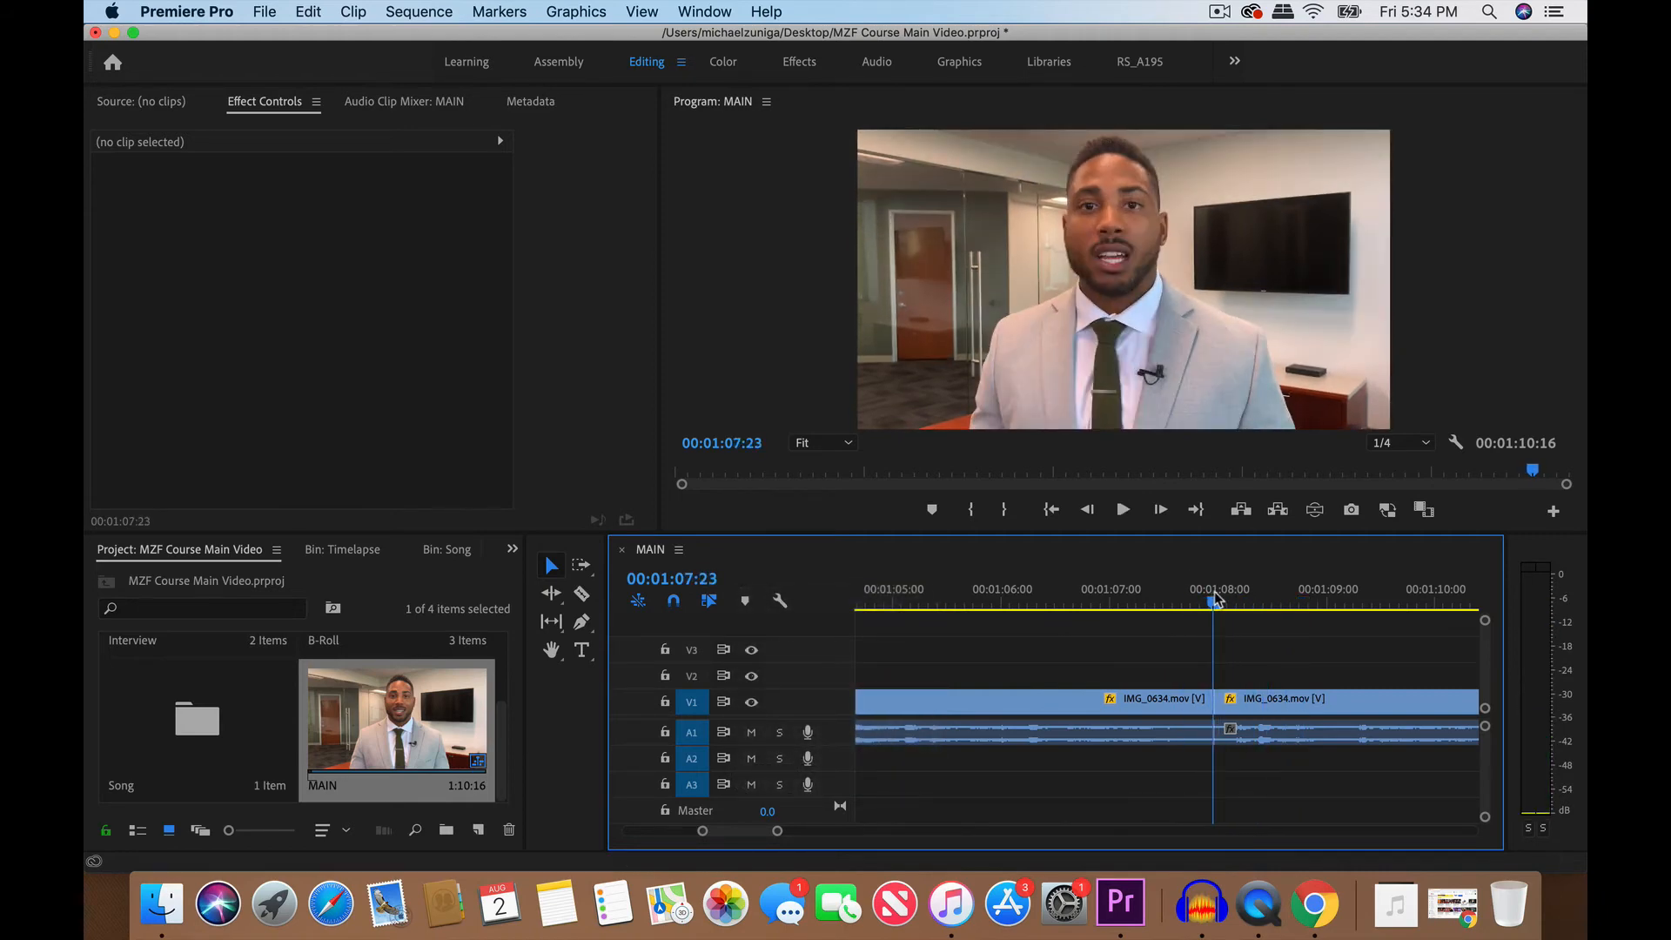
{"action": "left_click", "coordinate": [1140, 605]}
{"action": "key", "text": "space"}
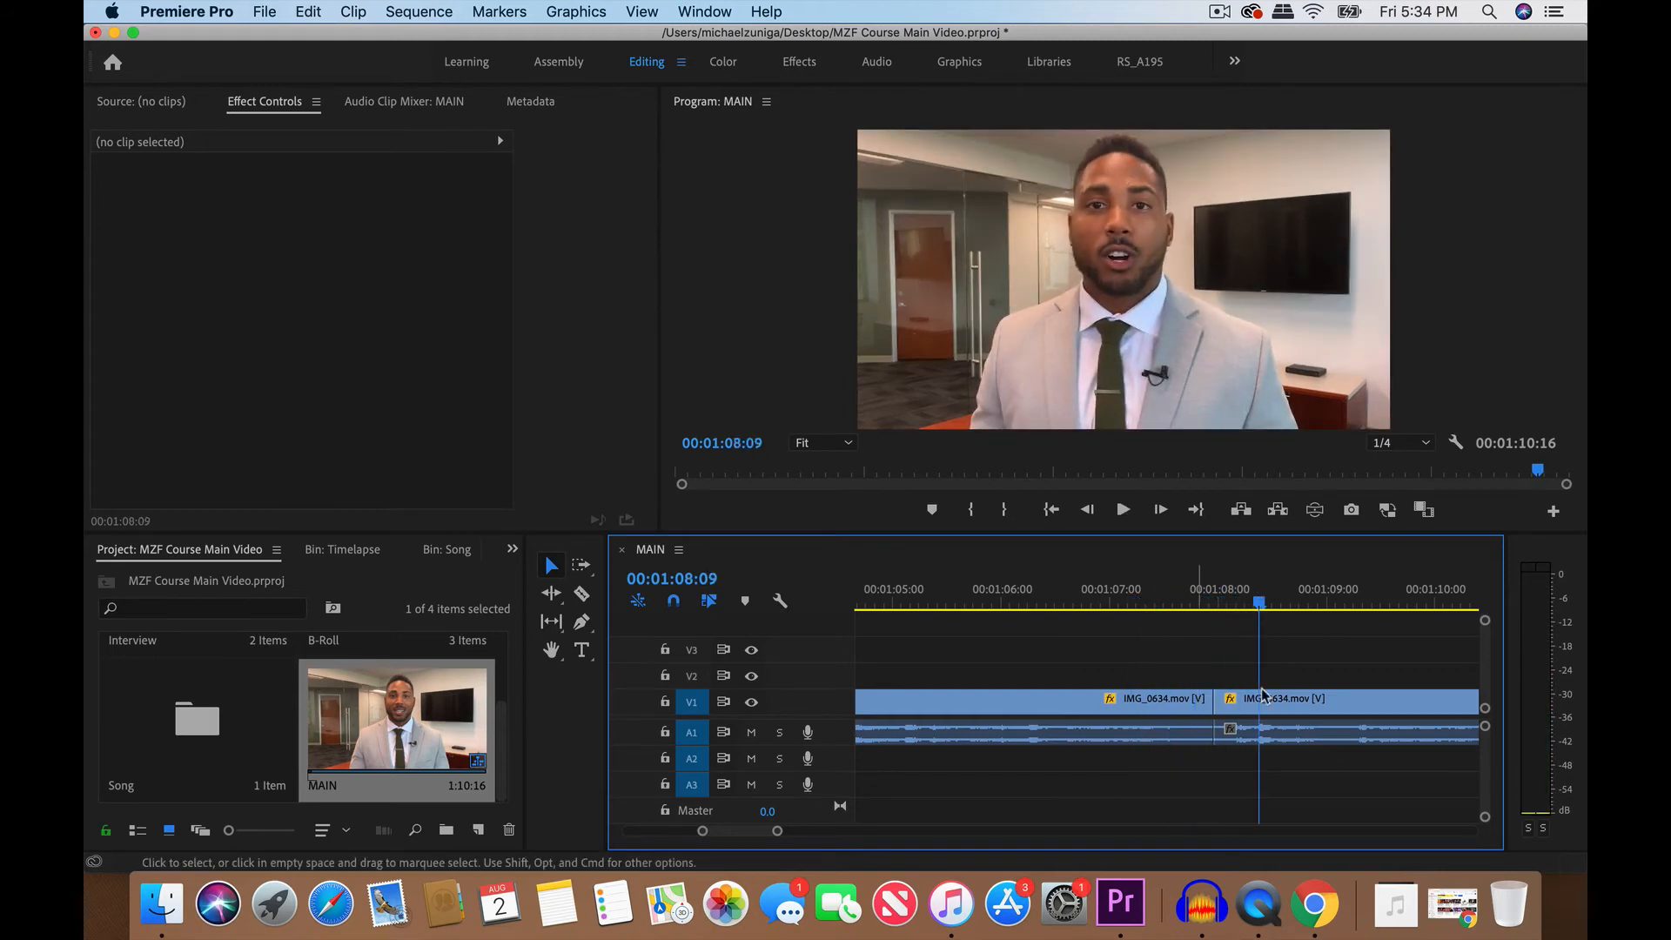
{"action": "left_click", "coordinate": [1217, 597]}
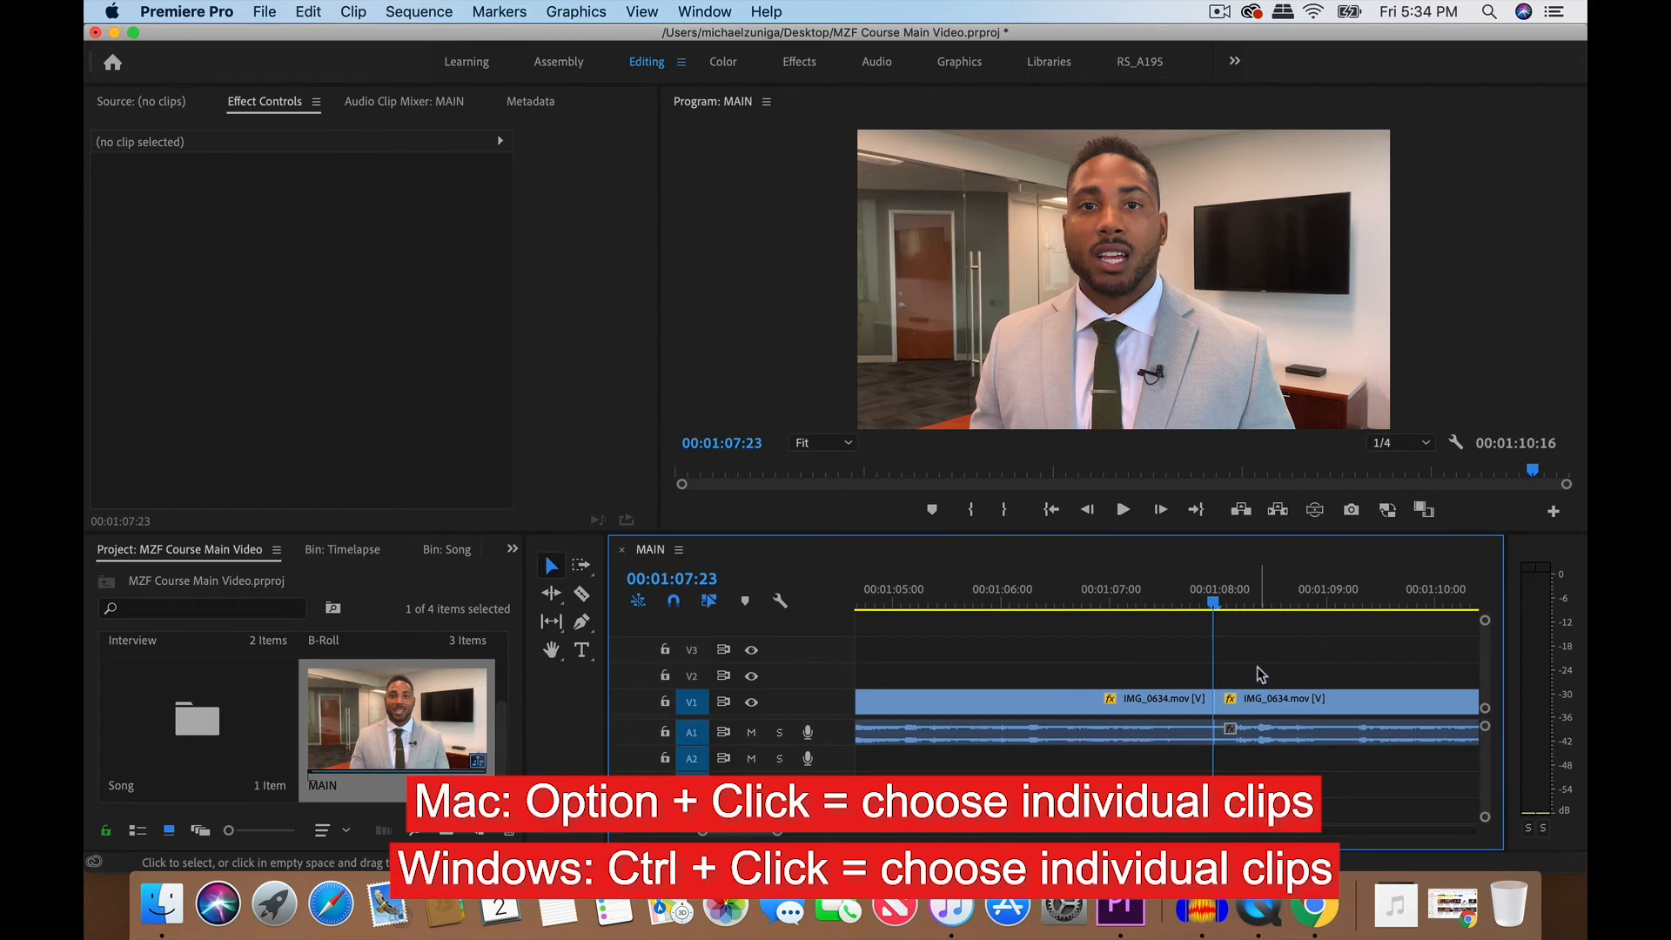
- Select the last clip's audio and video parts individually, finishing with only its audio selected
{"action": "left_click", "coordinate": [1263, 735], "text": "alt"}
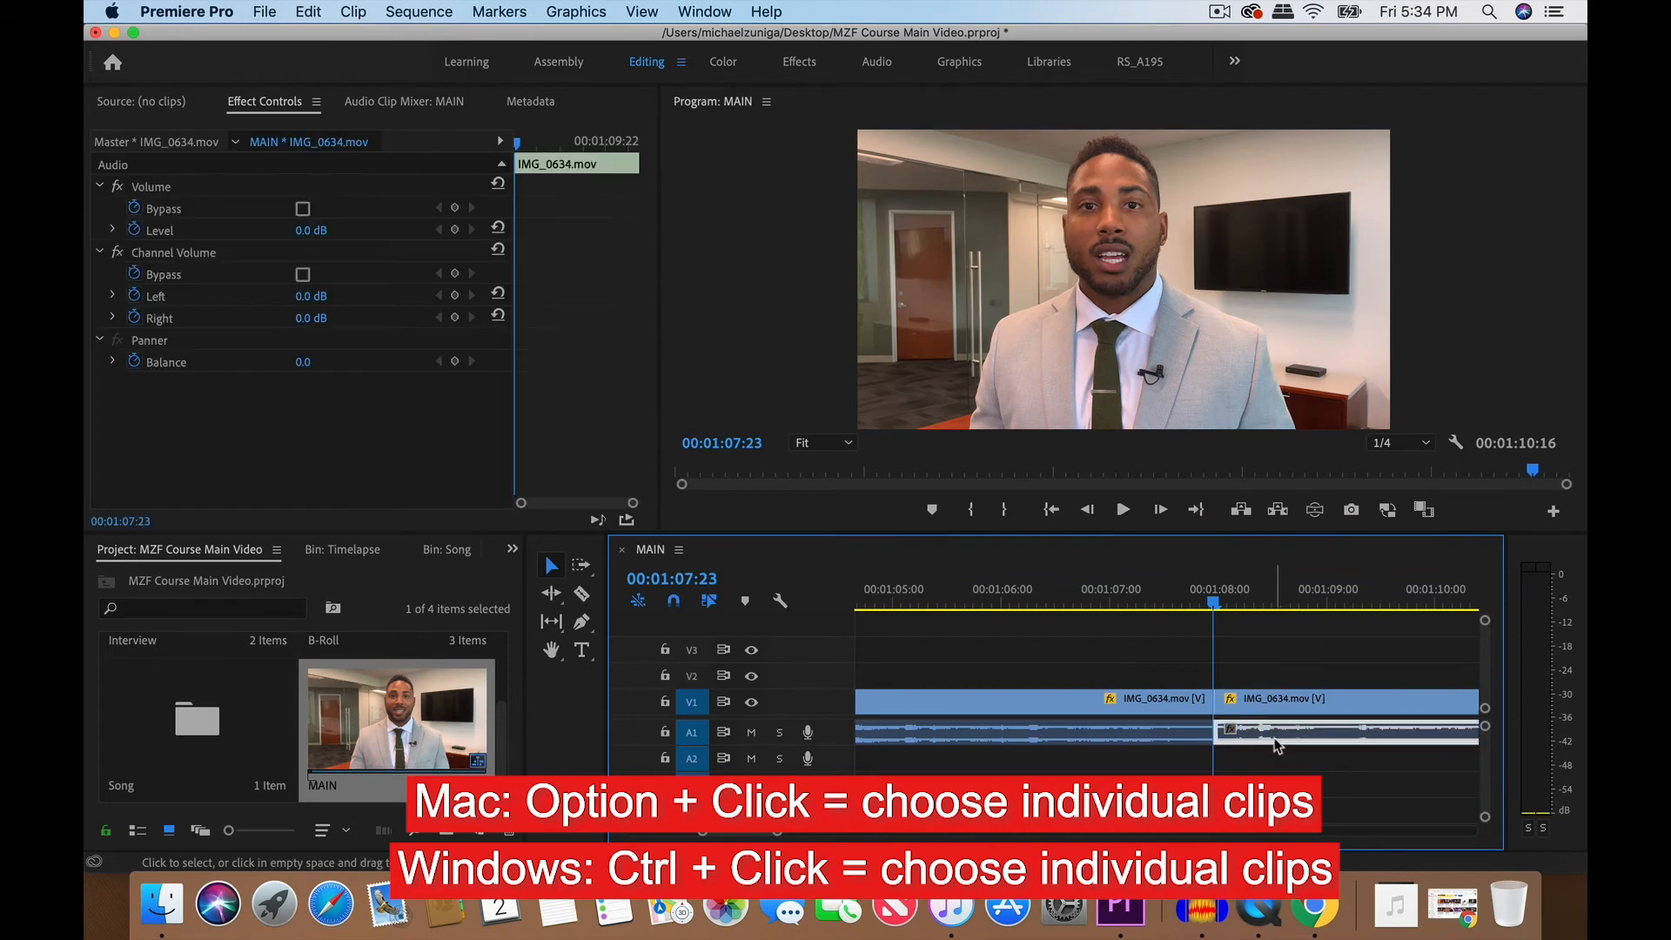
{"action": "scroll", "coordinate": [1262, 749], "scroll_direction": "right", "scroll_amount": 5}
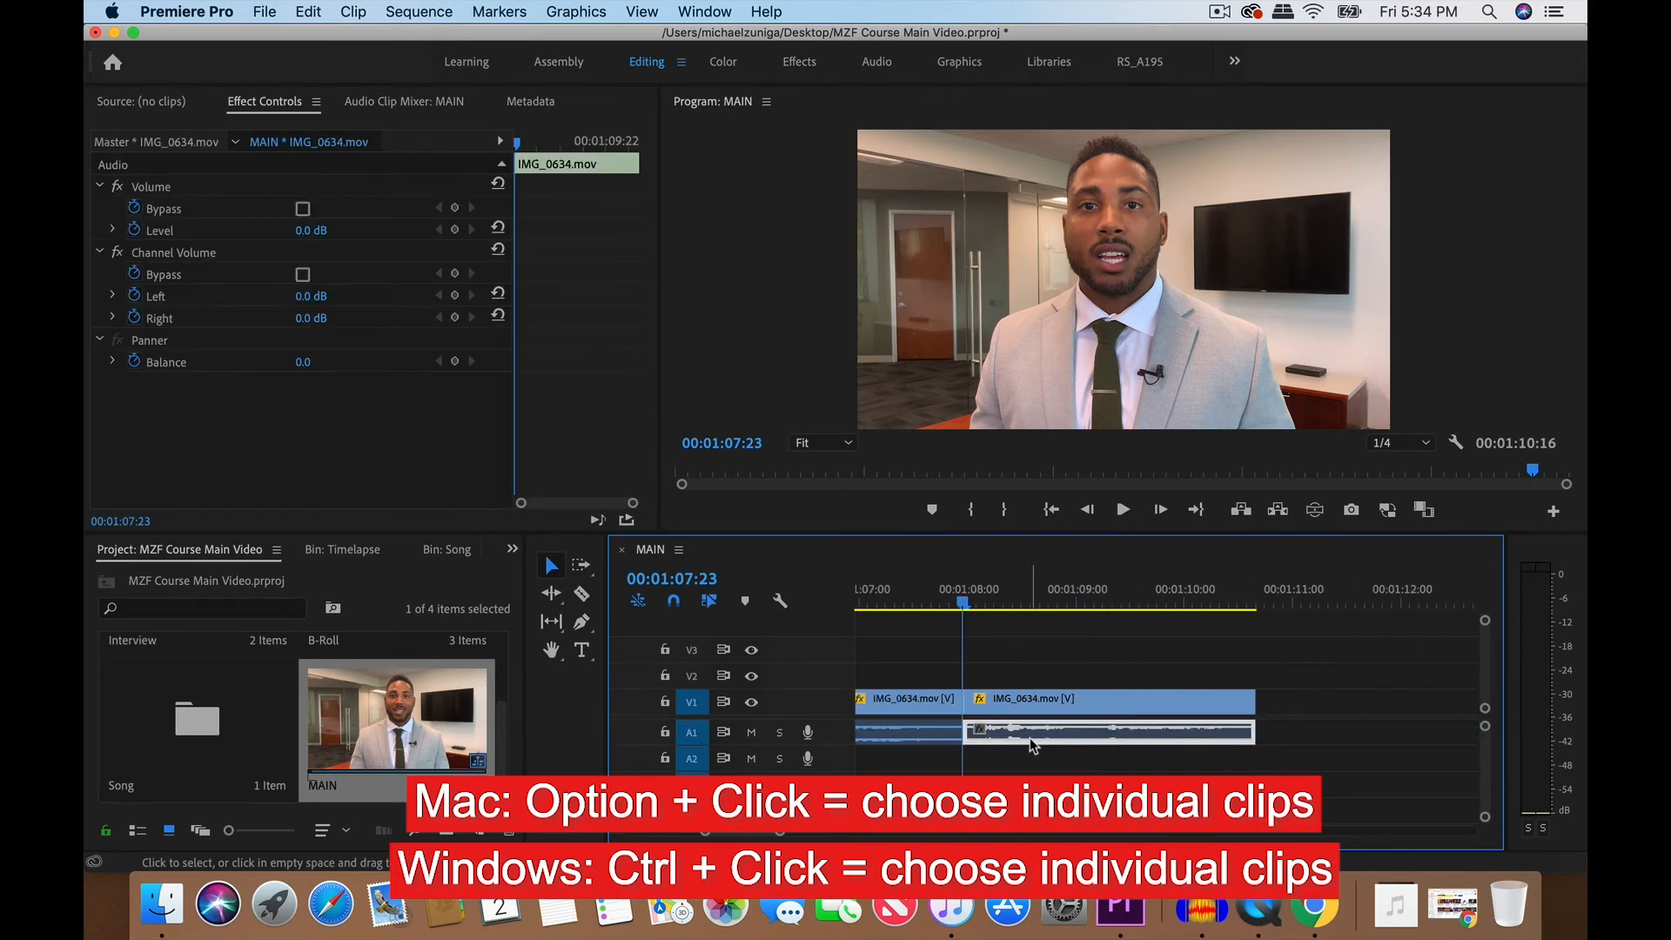
{"action": "scroll", "coordinate": [1032, 744], "scroll_direction": "left", "scroll_amount": 1}
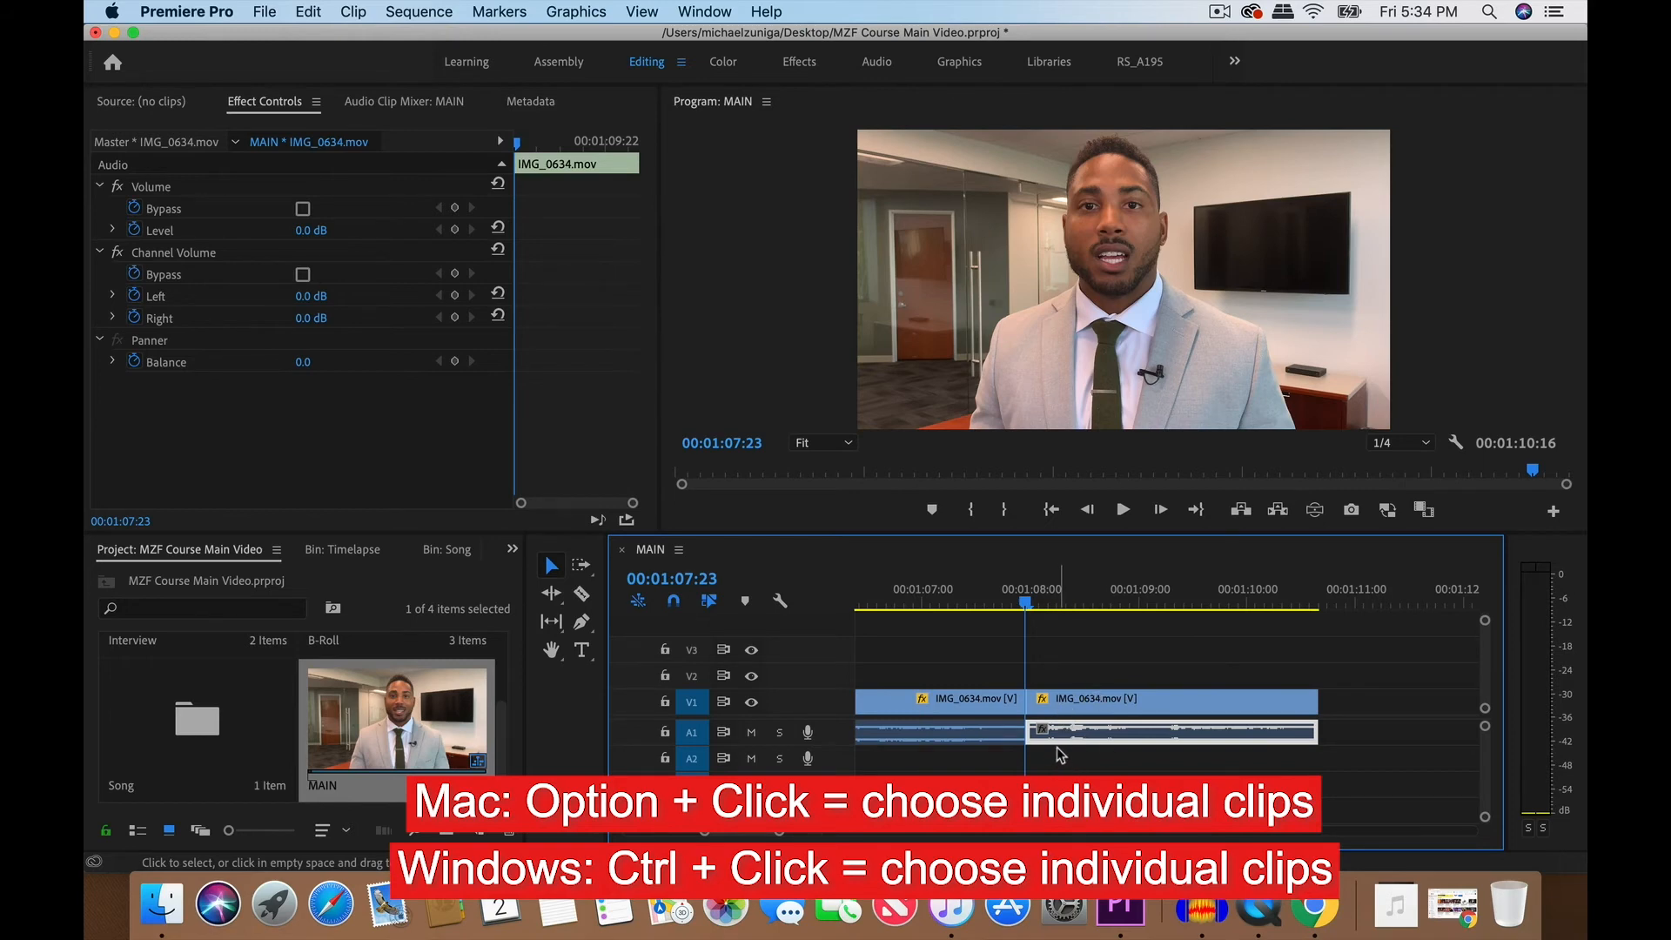
{"action": "key", "text": "="}
{"action": "key", "text": "="}
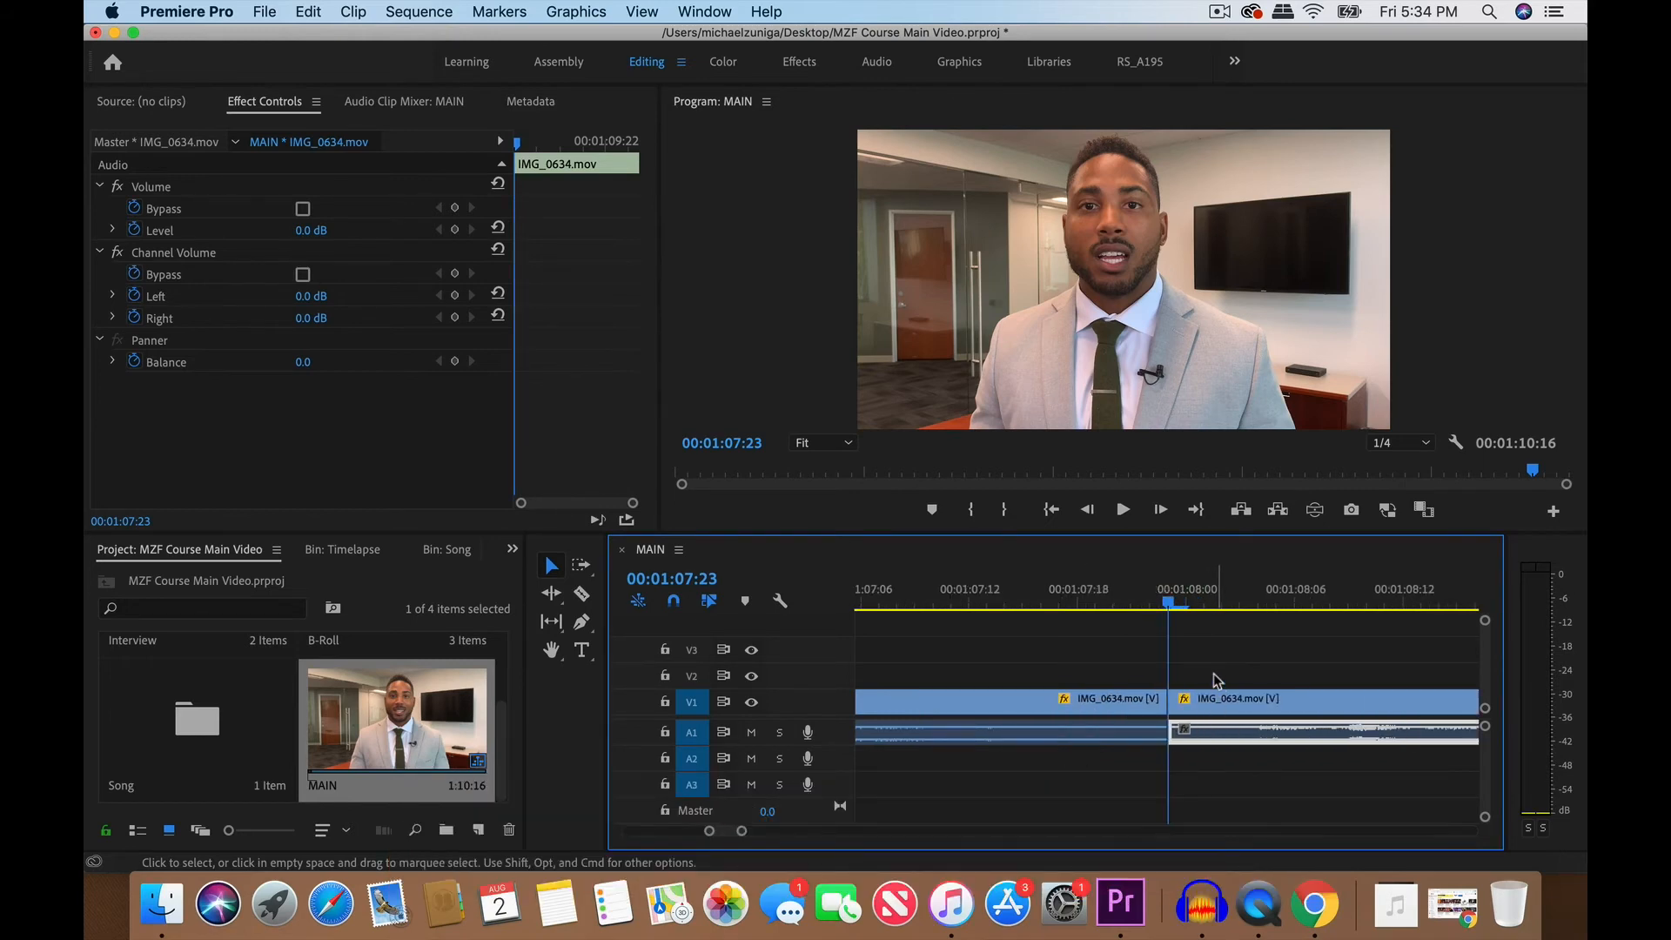
{"action": "left_click", "coordinate": [1210, 703]}
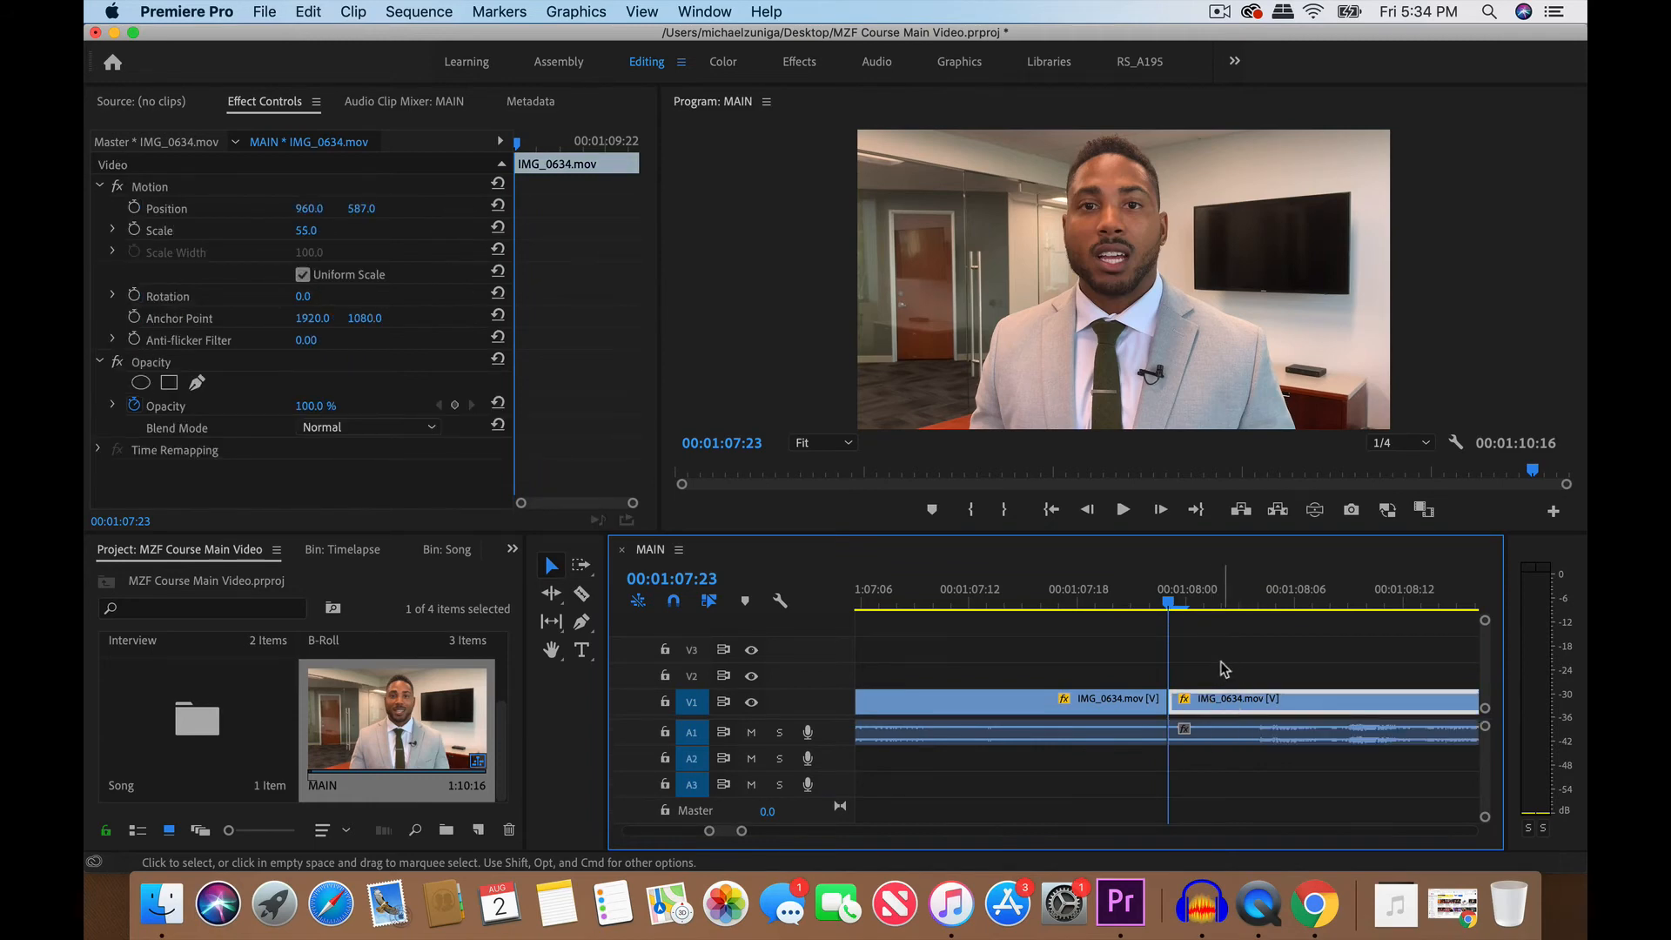
{"action": "left_click", "coordinate": [1243, 744]}
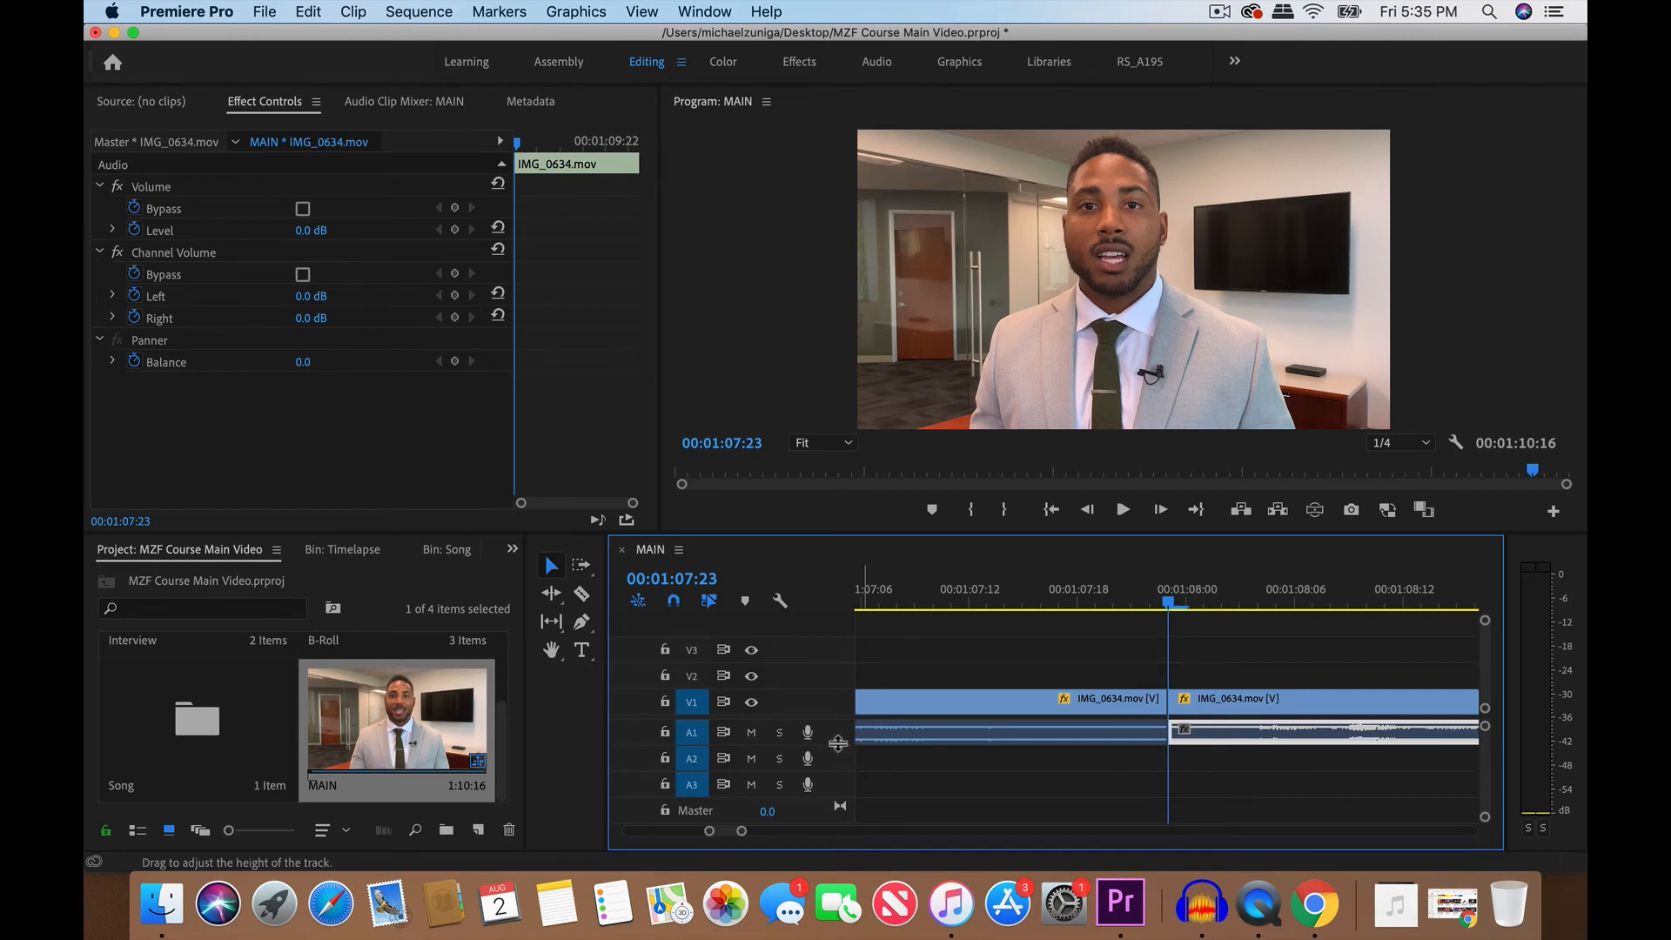
- Enlarge the height of audio track A1 and trim the start of the last clip's audio to 00:01:08:03, leaving its video untouched
{"action": "left_click_drag", "start_coordinate": [839, 745], "coordinate": [838, 766]}
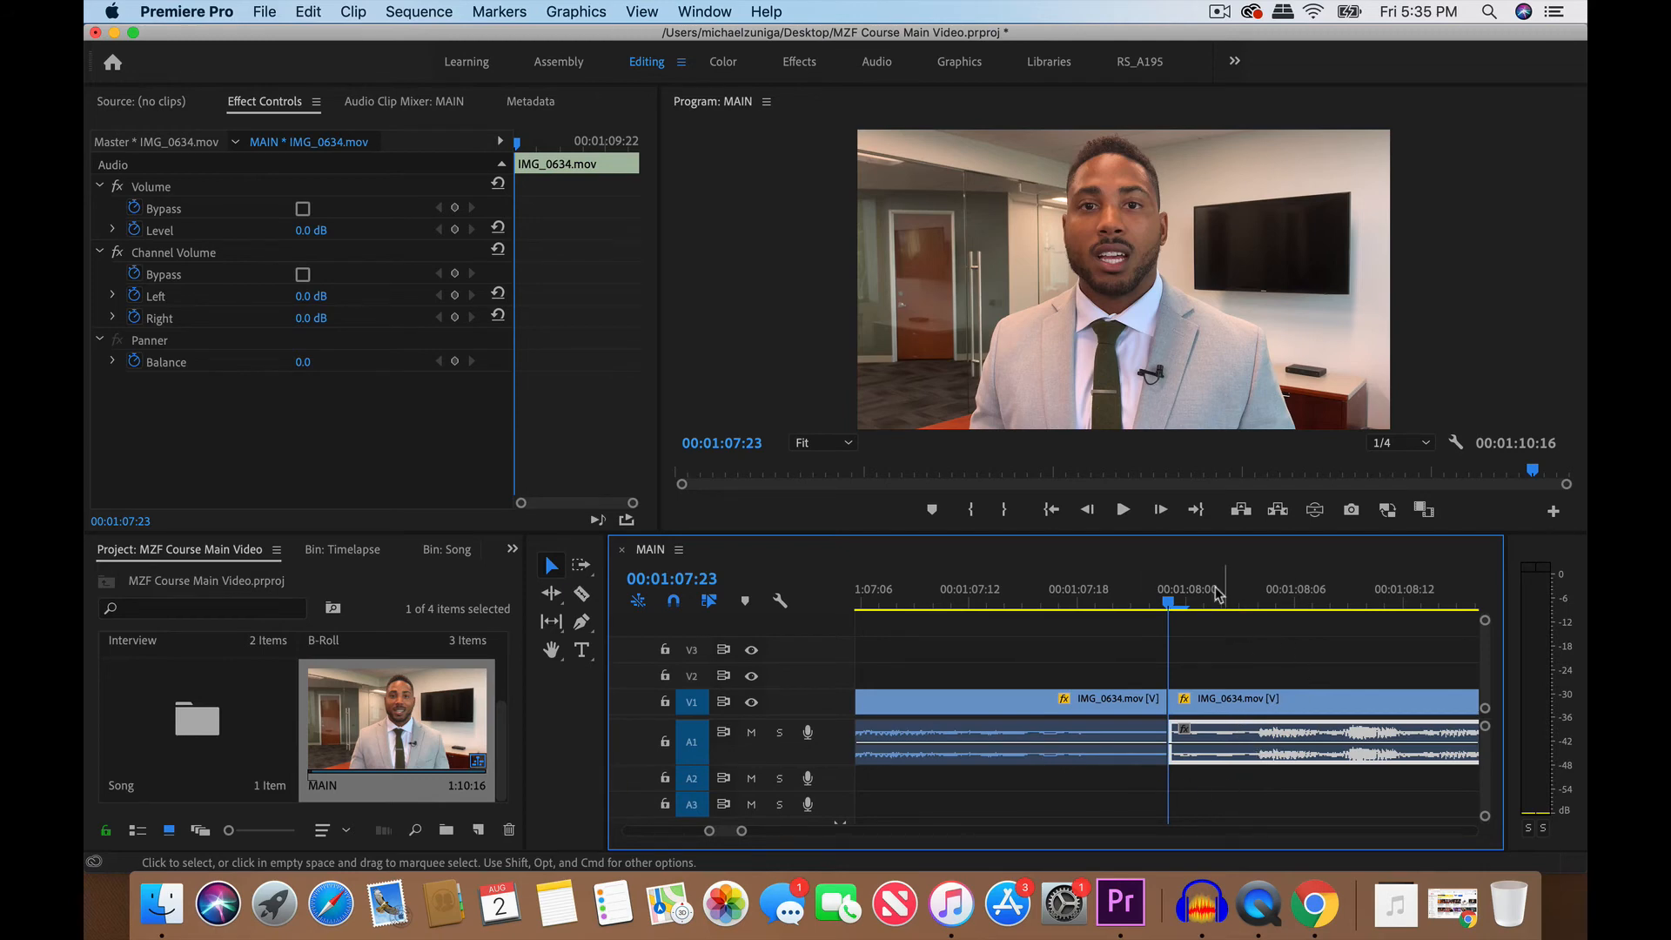
{"action": "left_click", "coordinate": [1150, 600]}
{"action": "key", "text": "space"}
{"action": "key", "text": "space"}
{"action": "left_click_drag", "start_coordinate": [1152, 600], "coordinate": [1241, 601]}
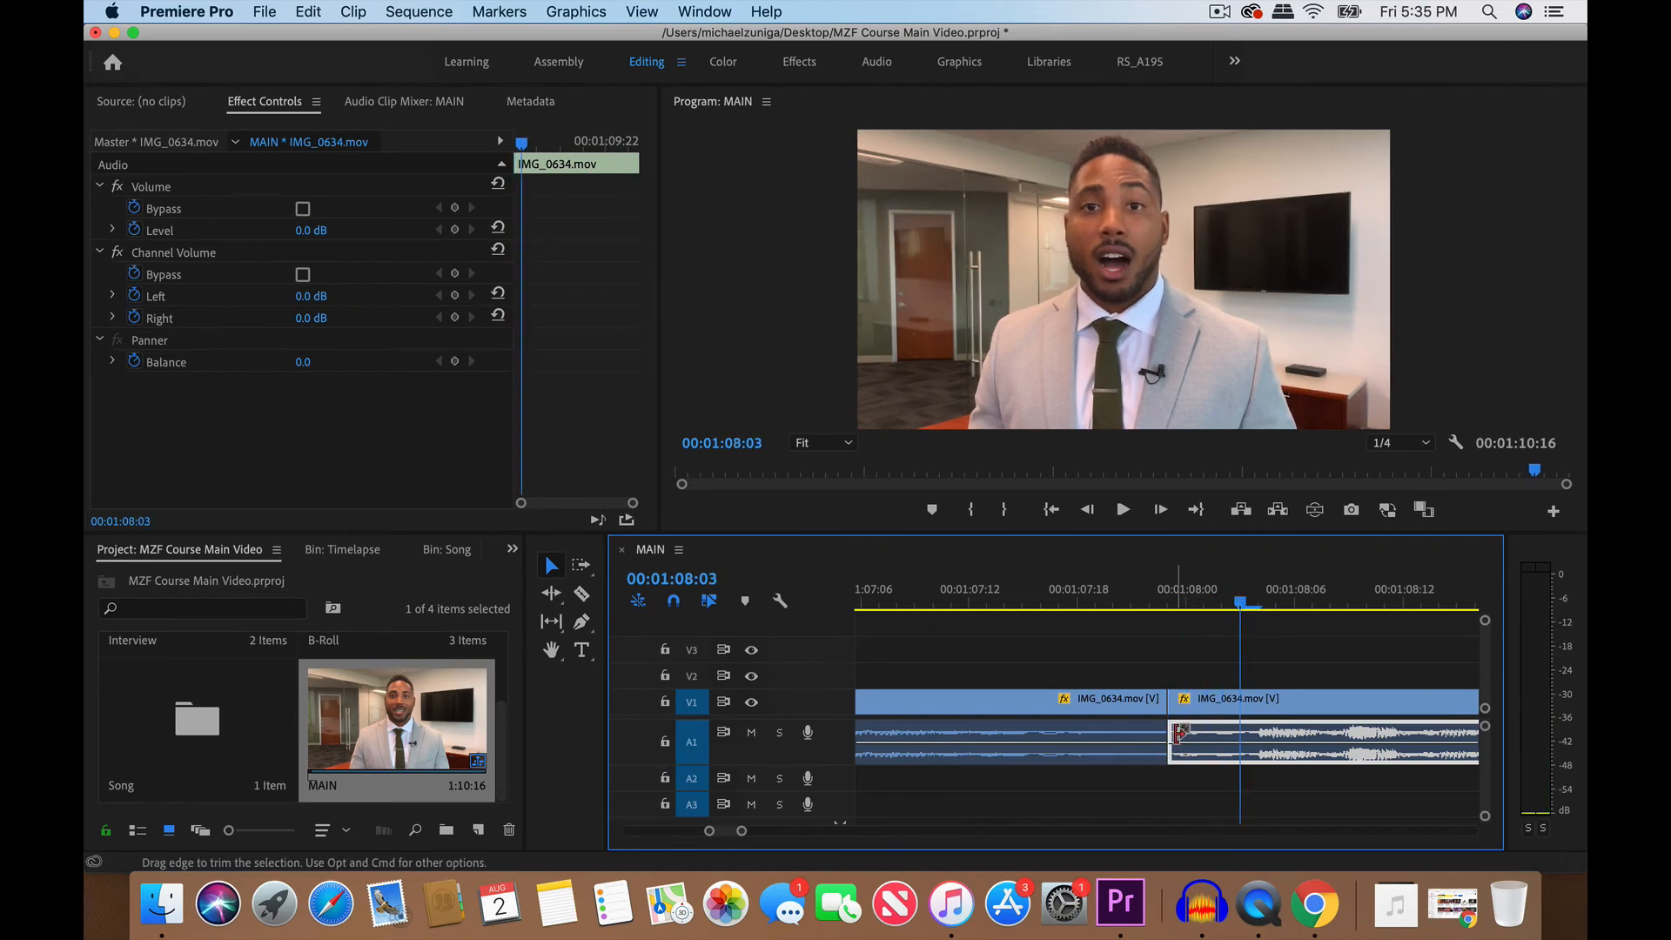
{"action": "left_click_drag", "start_coordinate": [1178, 734], "coordinate": [1249, 738]}
- Play across the cut between the last two clips from 00:01:07:18 and again from 00:01:07:12 to check the trimmed audio
{"action": "left_click", "coordinate": [1078, 588]}
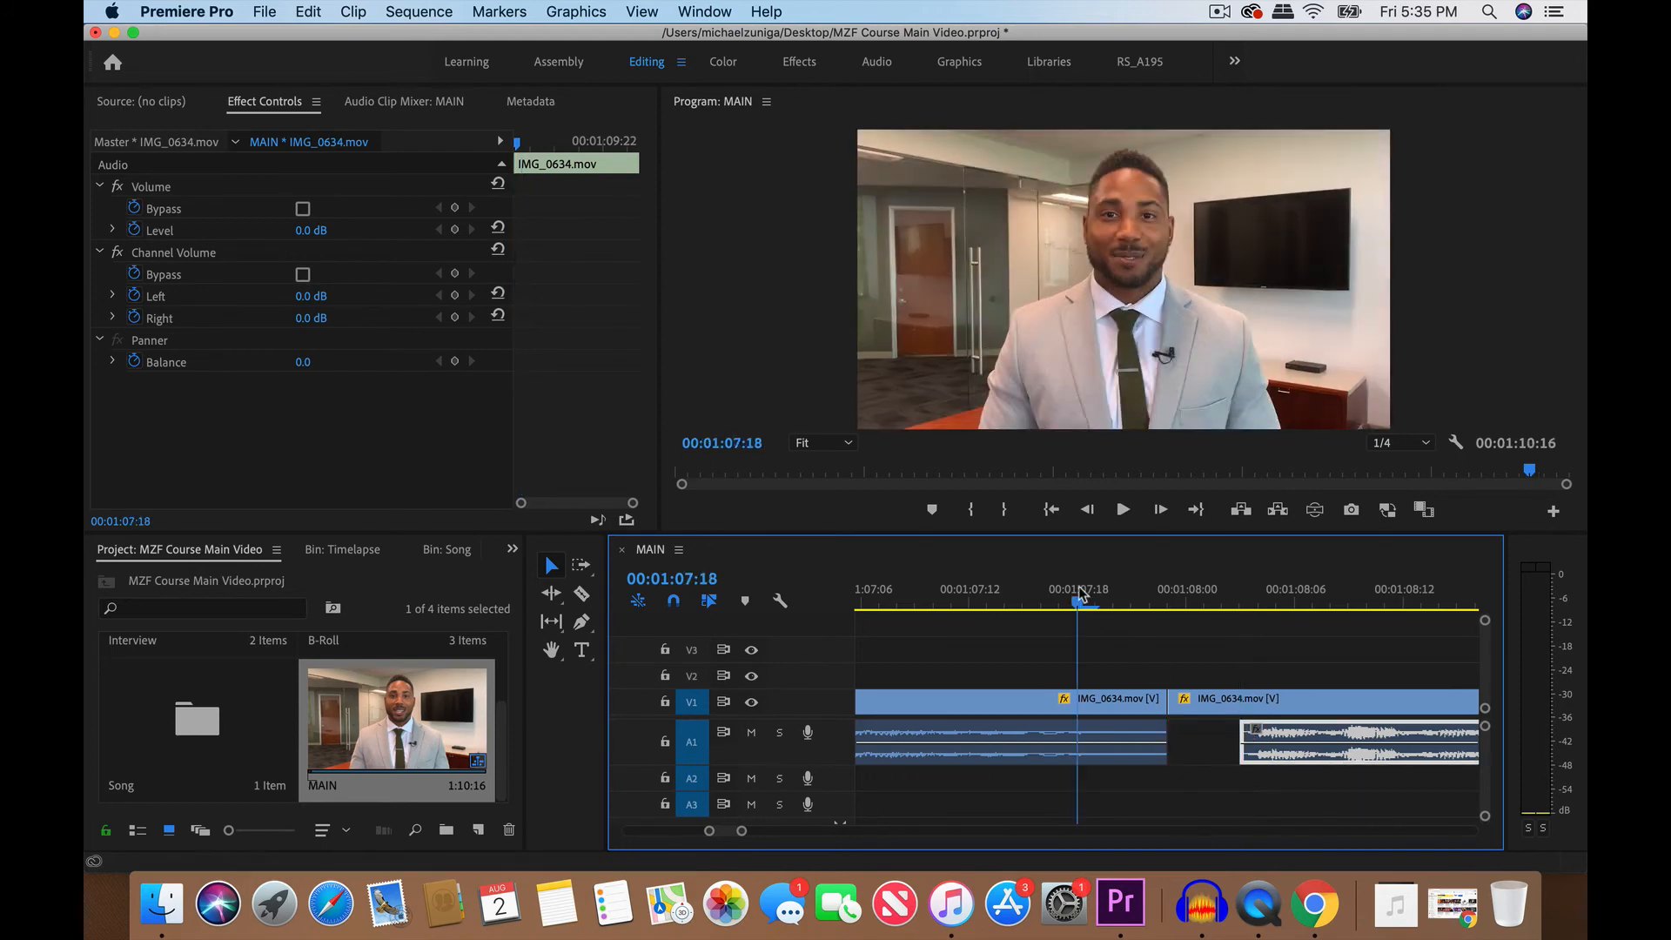
{"action": "key", "text": "space"}
{"action": "scroll", "coordinate": [1001, 677], "scroll_direction": "left", "scroll_amount": 5}
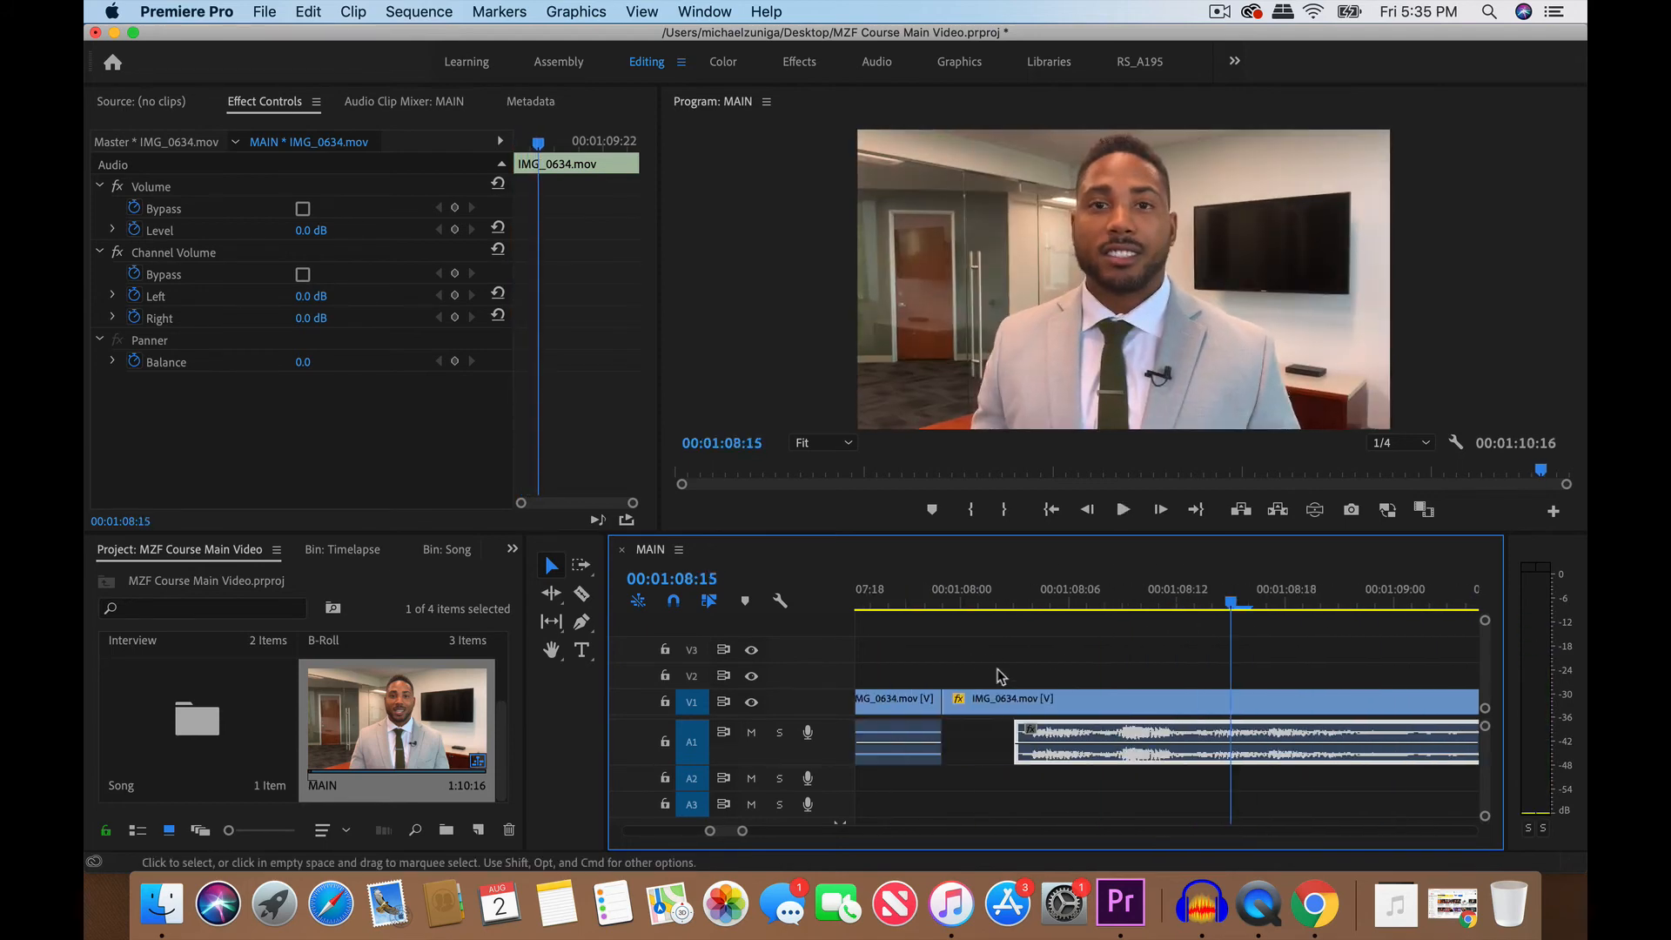
{"action": "scroll", "coordinate": [994, 653], "scroll_direction": "left", "scroll_amount": 4}
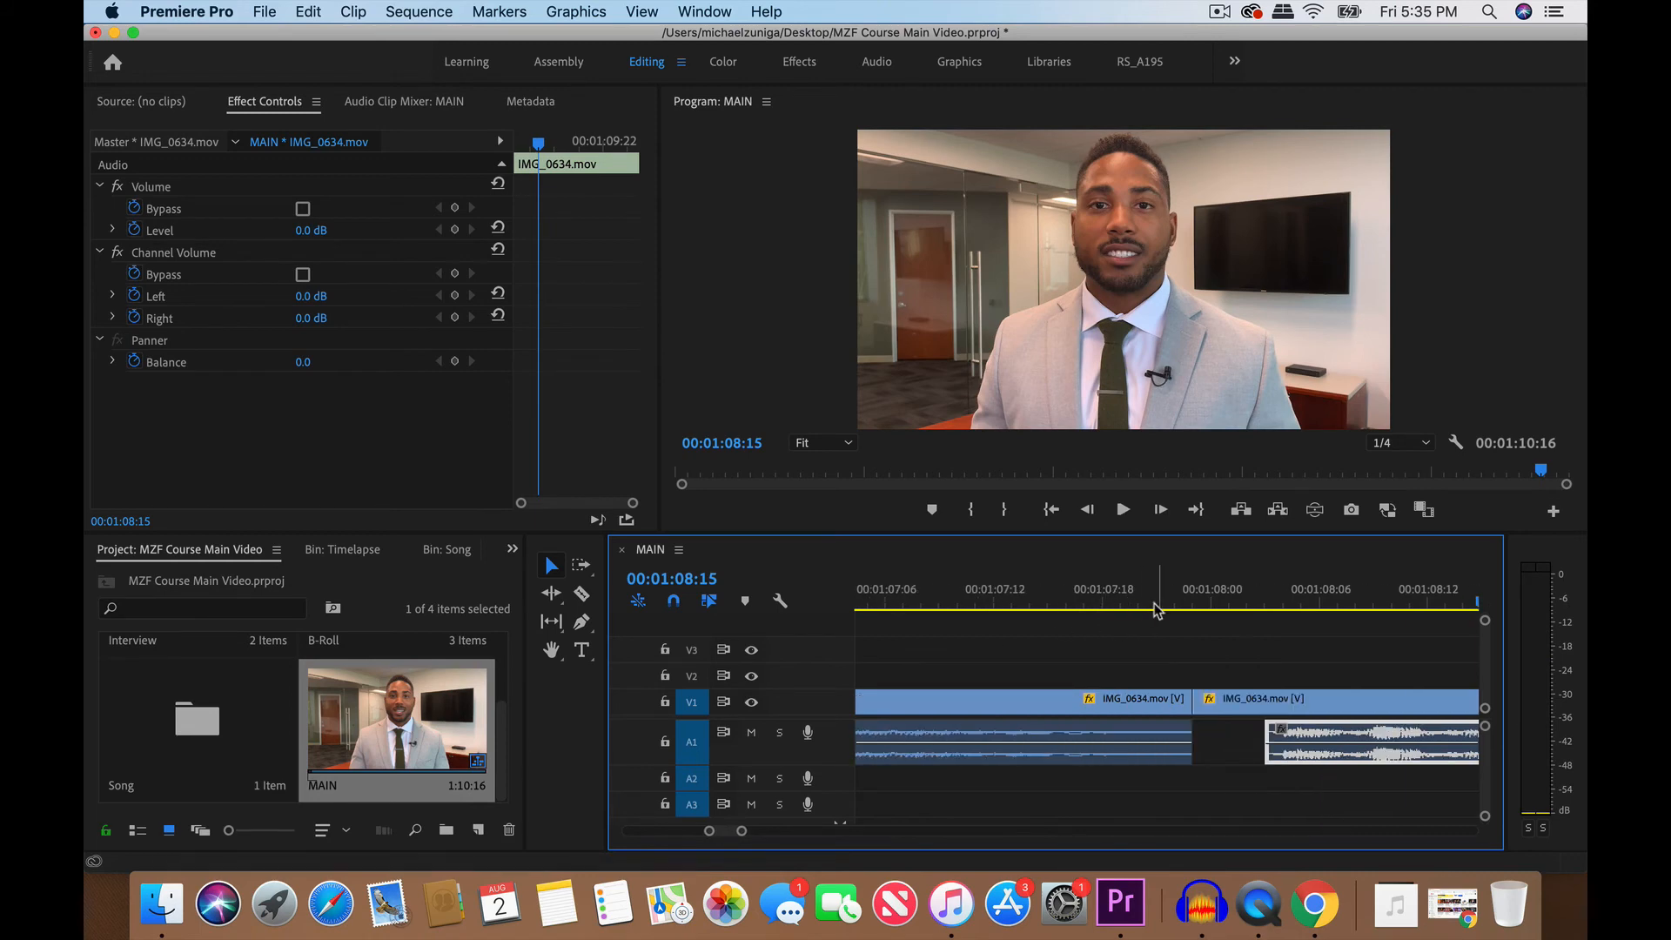
{"action": "left_click", "coordinate": [999, 589]}
{"action": "key", "text": "space"}
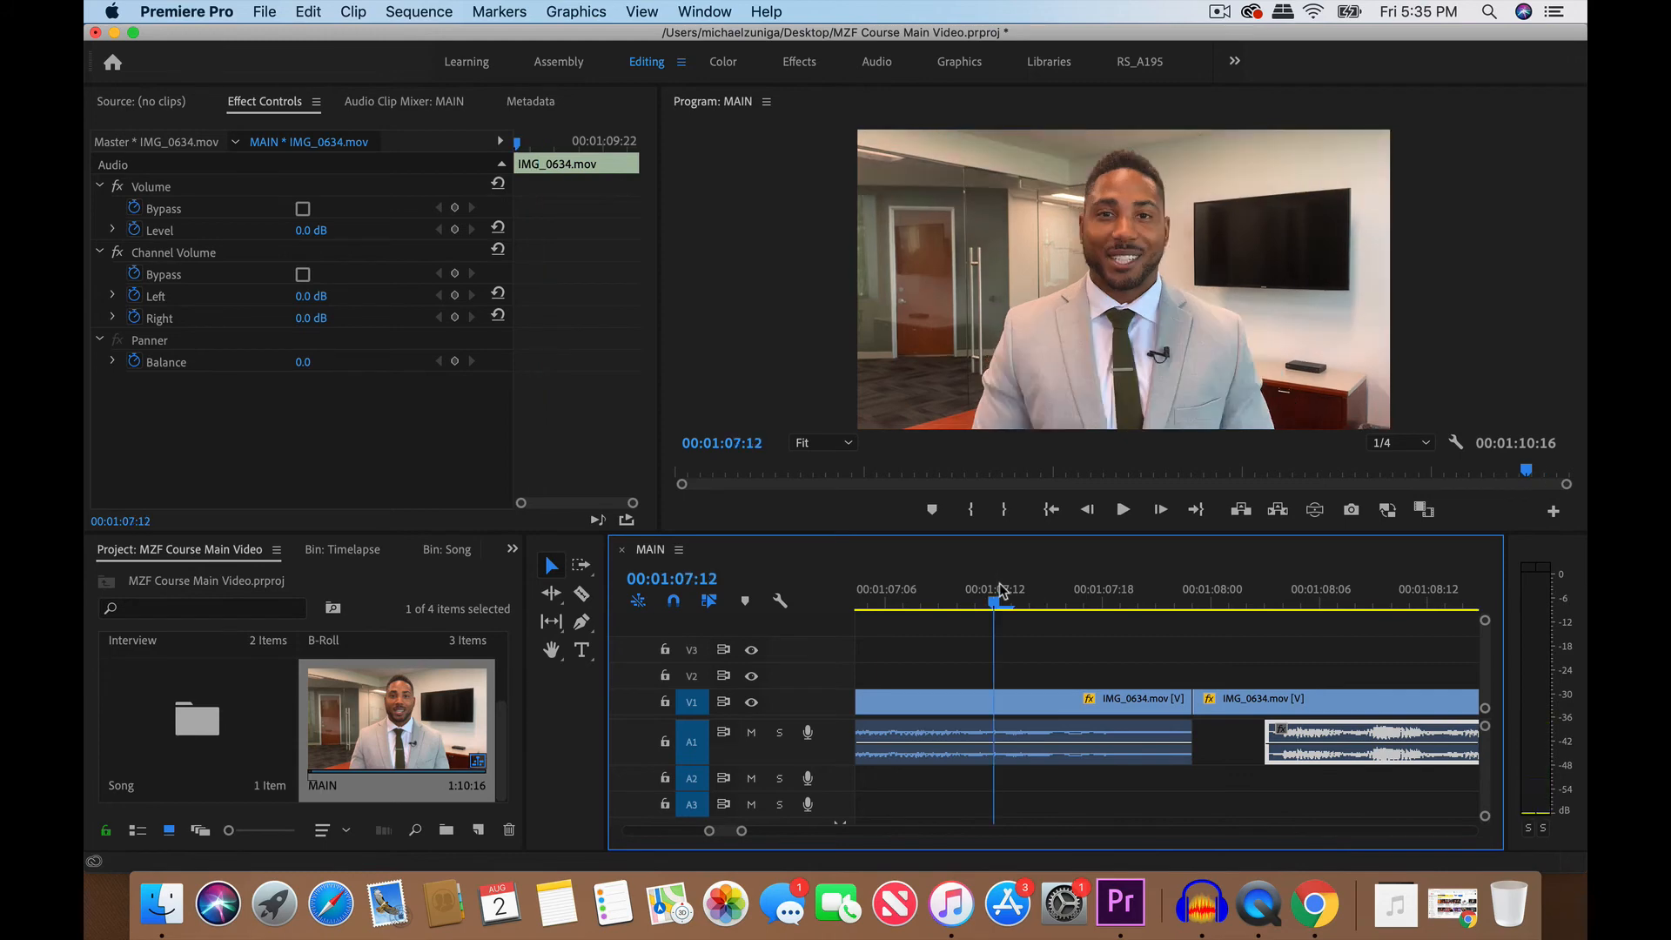
- Play across the cut before the second-to-last clip, starting from 00:01:00:23, to listen for unwanted sound
{"action": "scroll", "coordinate": [1006, 671], "scroll_direction": "down", "scroll_amount": 6}
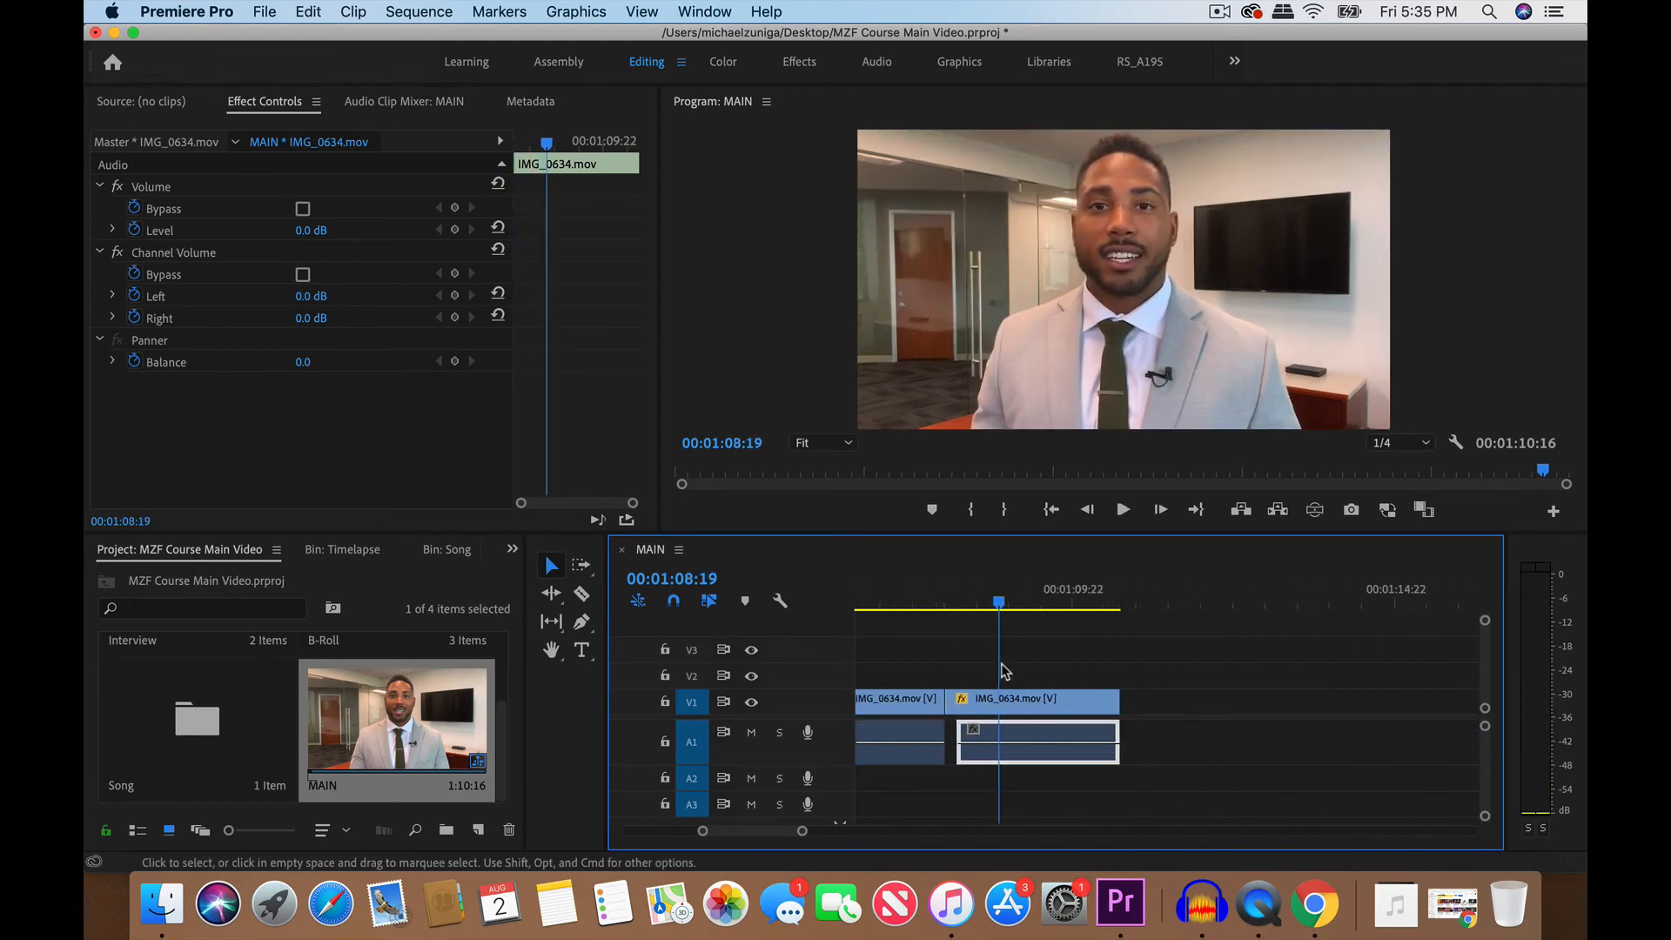
{"action": "scroll", "coordinate": [965, 685], "scroll_direction": "left", "scroll_amount": 3}
{"action": "scroll", "coordinate": [963, 687], "scroll_direction": "left", "scroll_amount": 3}
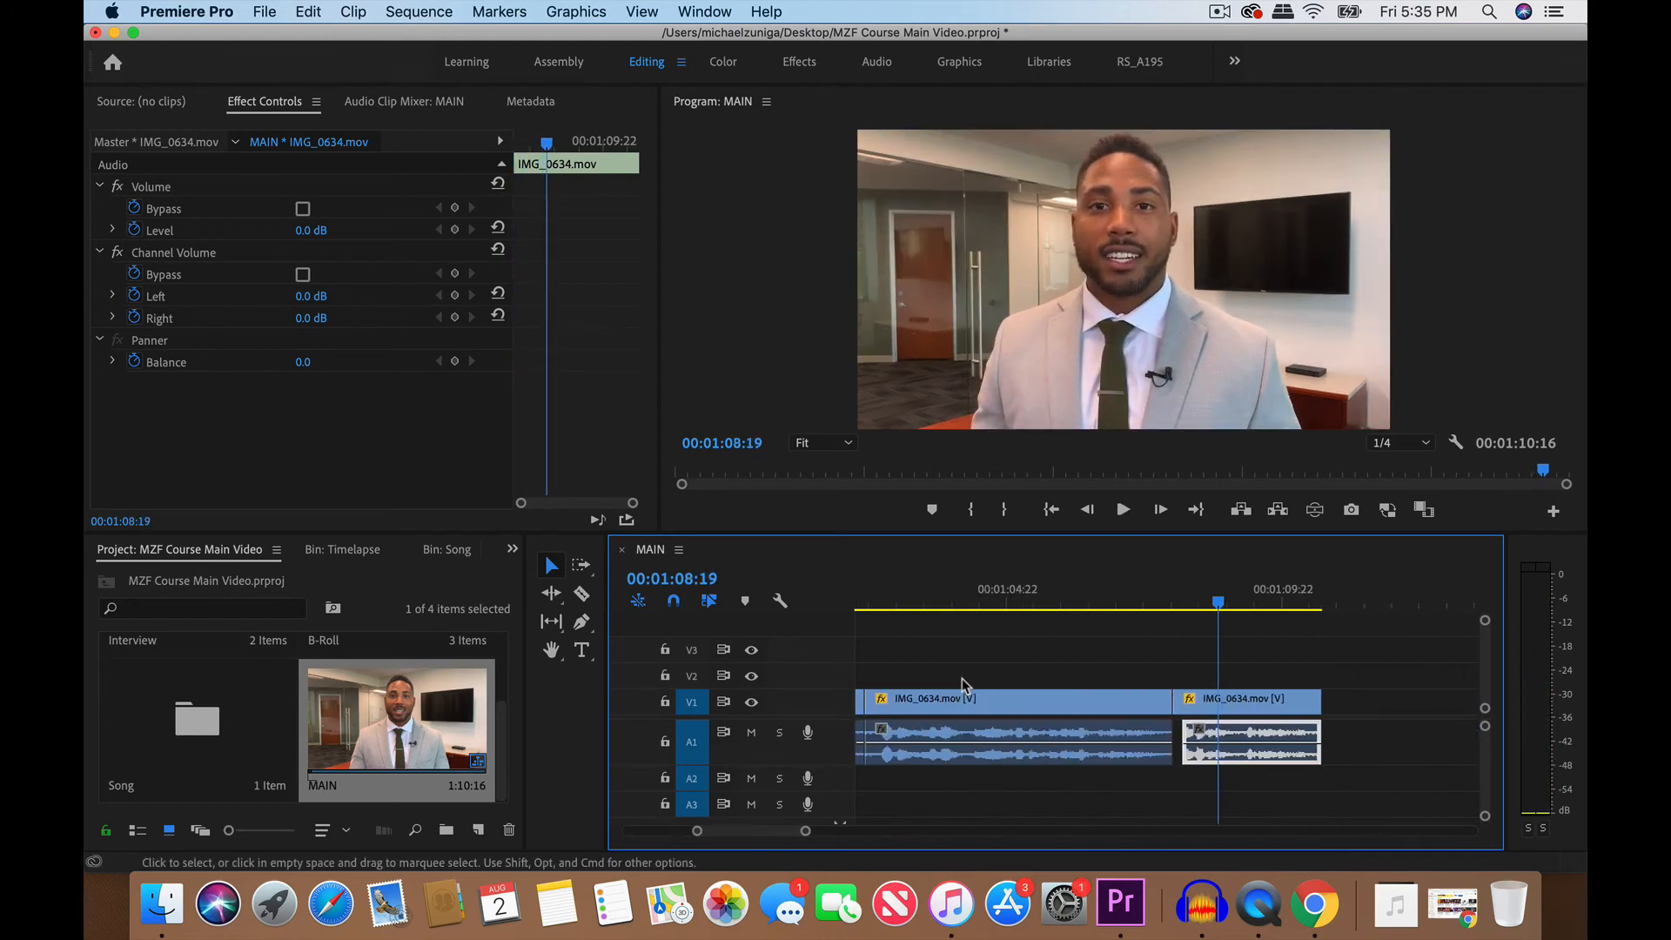
{"action": "left_click", "coordinate": [943, 595]}
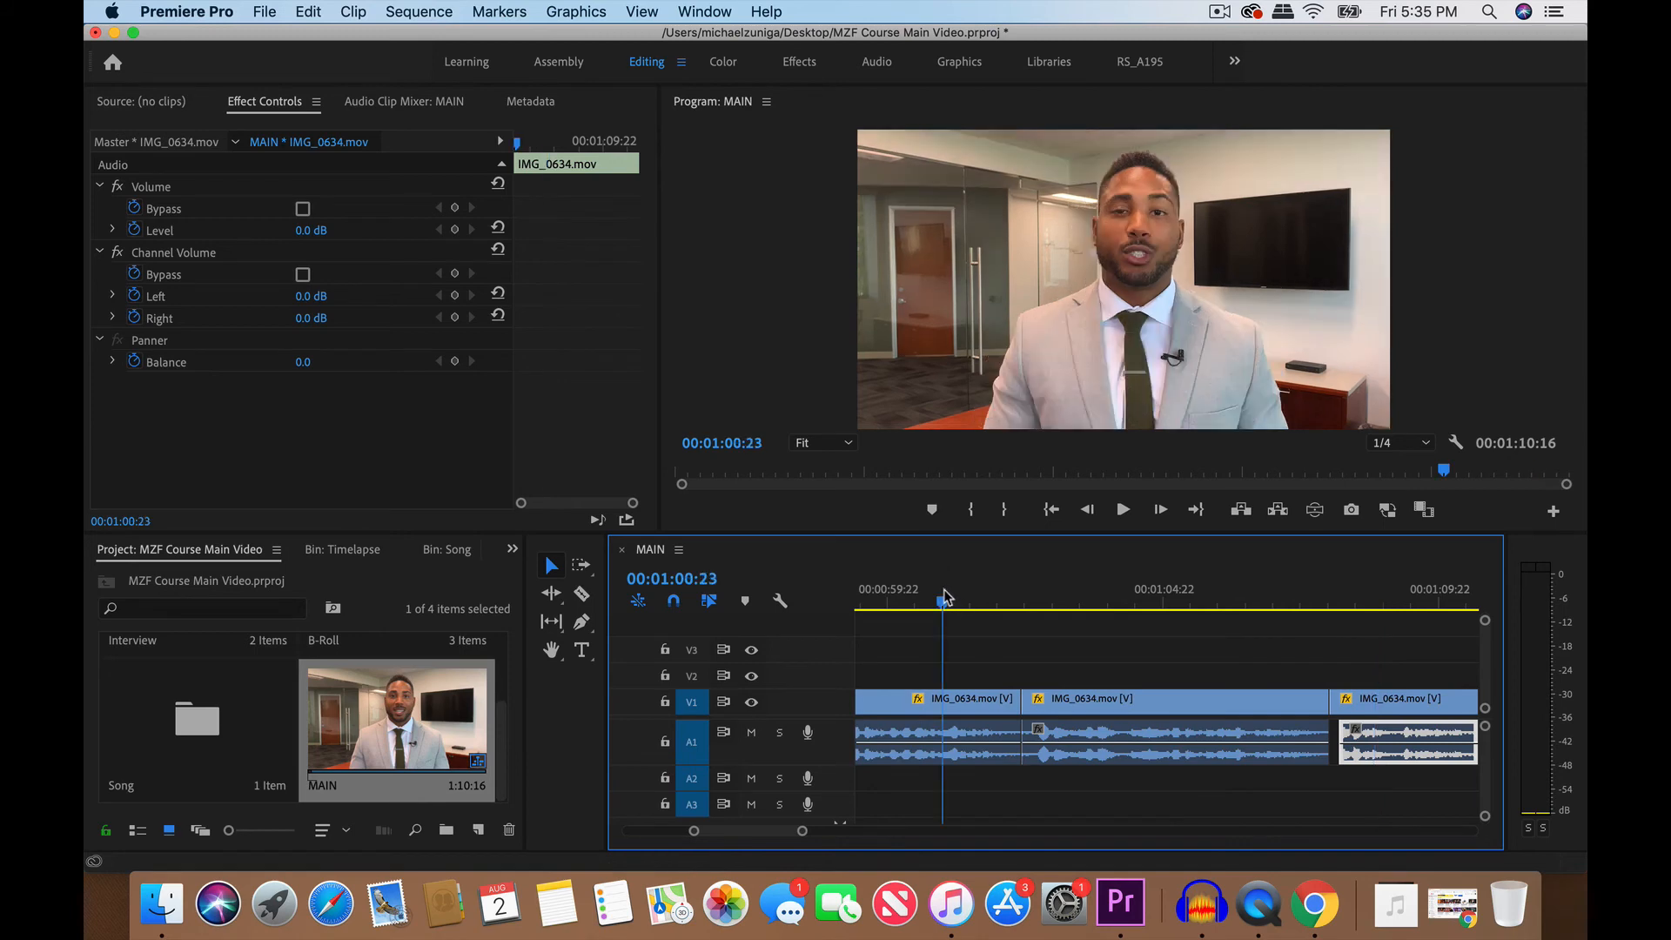
{"action": "key", "text": "space"}
{"action": "key", "text": "space"}
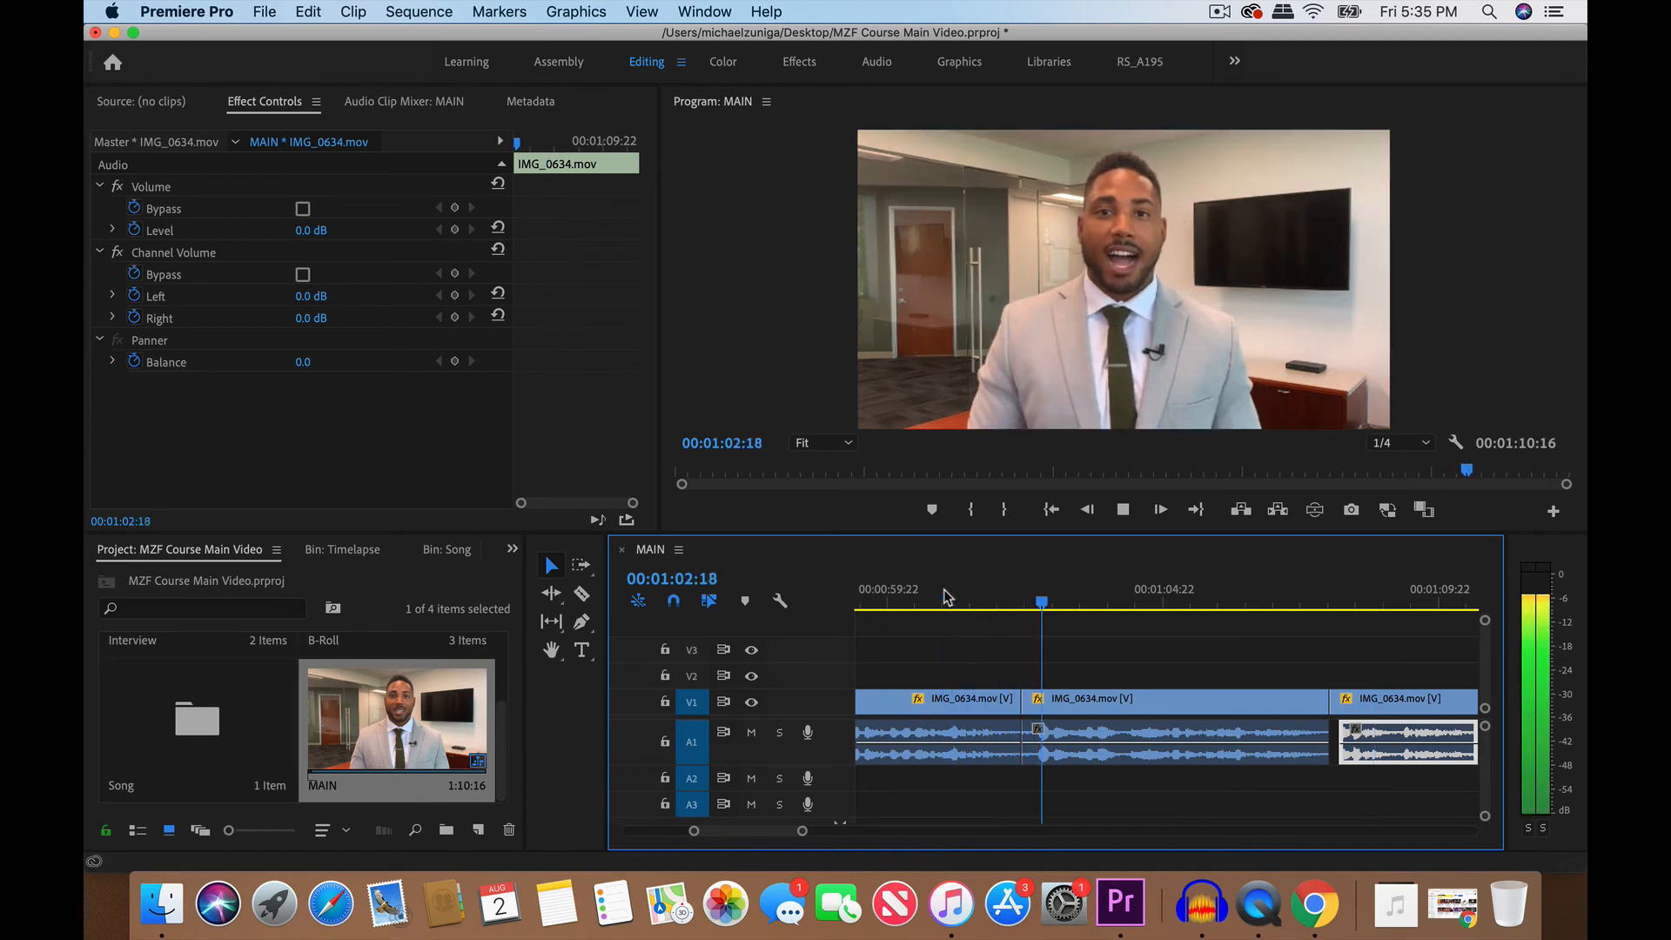
{"action": "key", "text": "="}
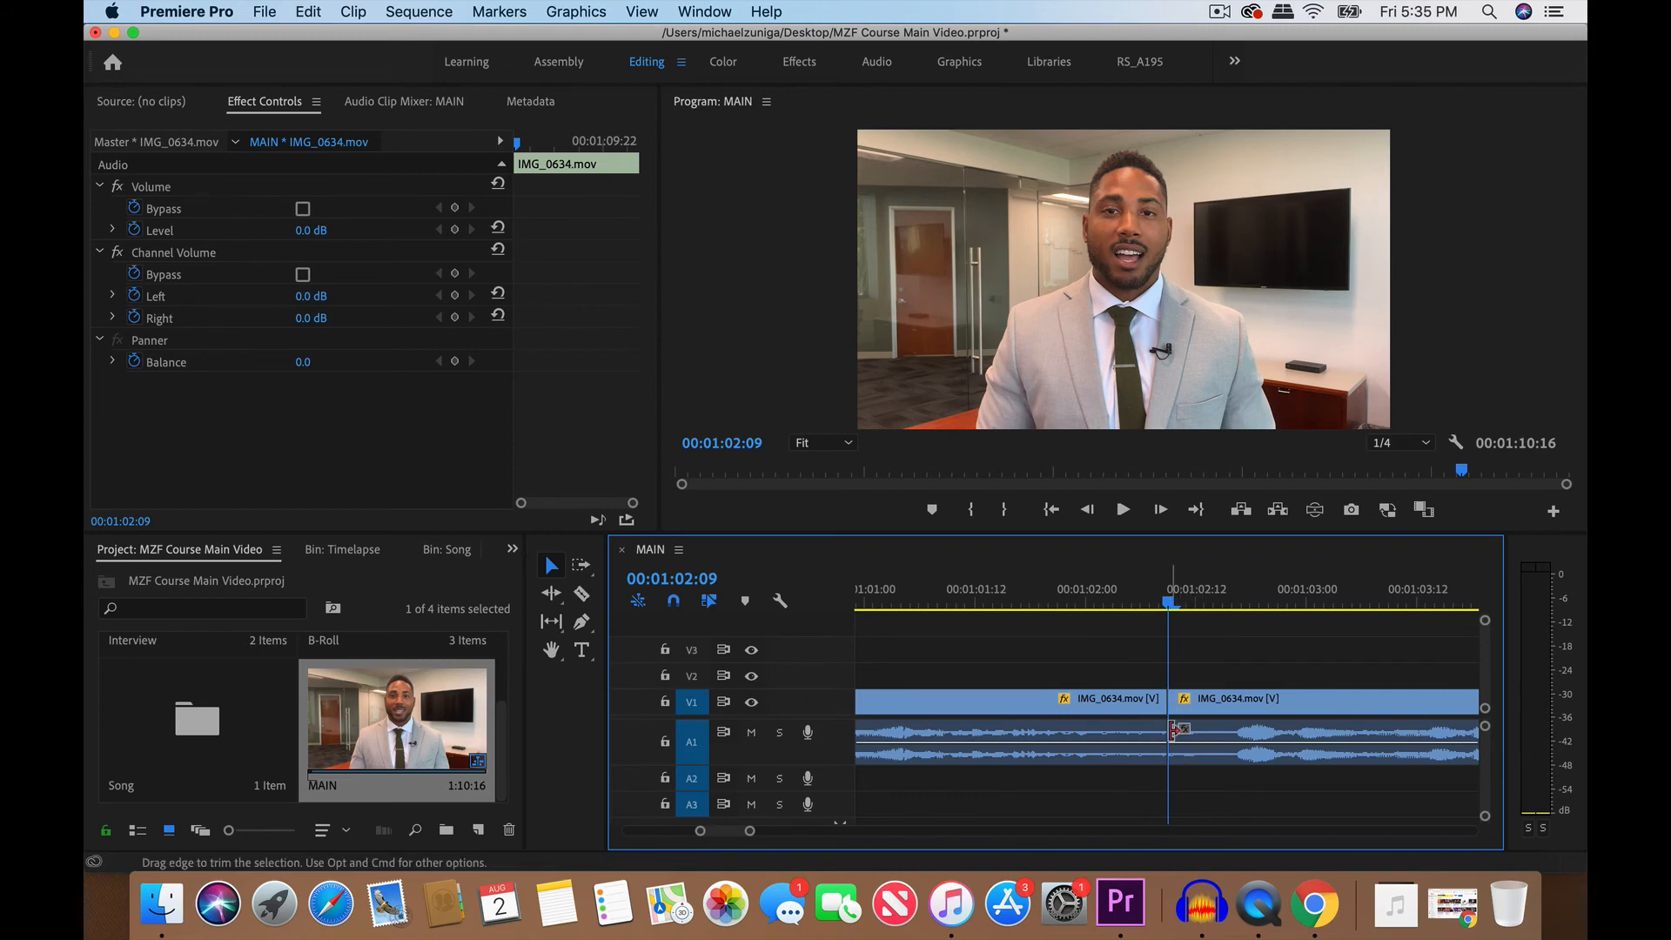
- Replay the cut from 00:01:01:12 and trim only the start of the second-to-last clip's audio to 00:01:02:13
{"action": "left_click", "coordinate": [995, 618]}
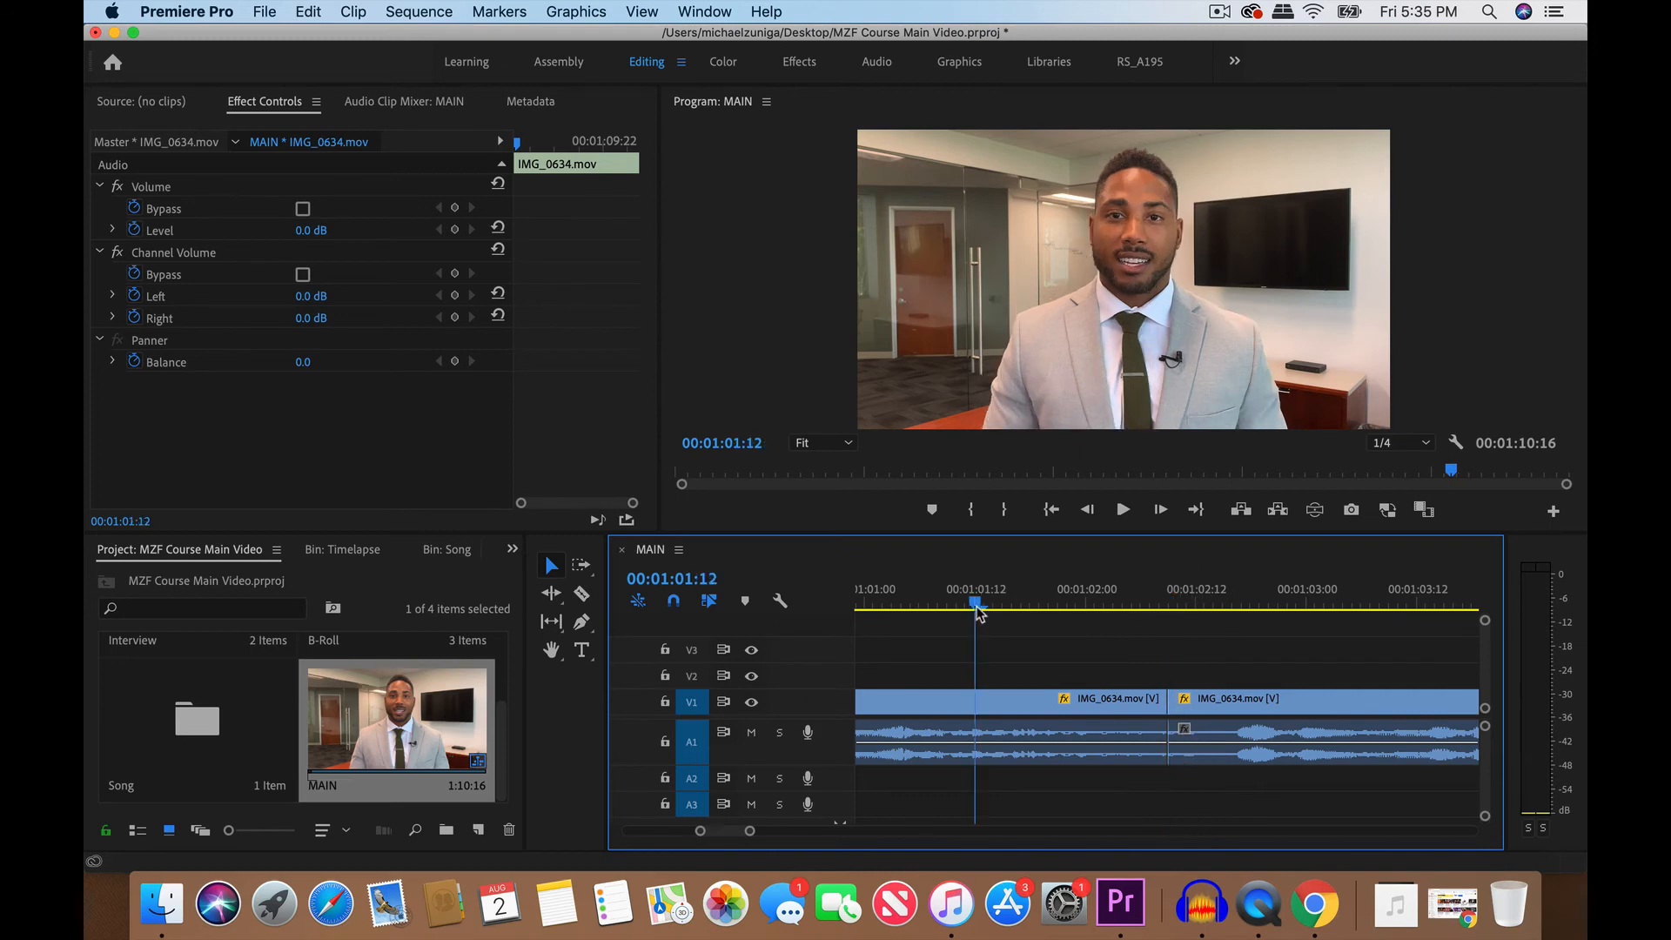
{"action": "key", "text": "space"}
{"action": "left_click_drag", "start_coordinate": [1150, 603], "coordinate": [1205, 603]}
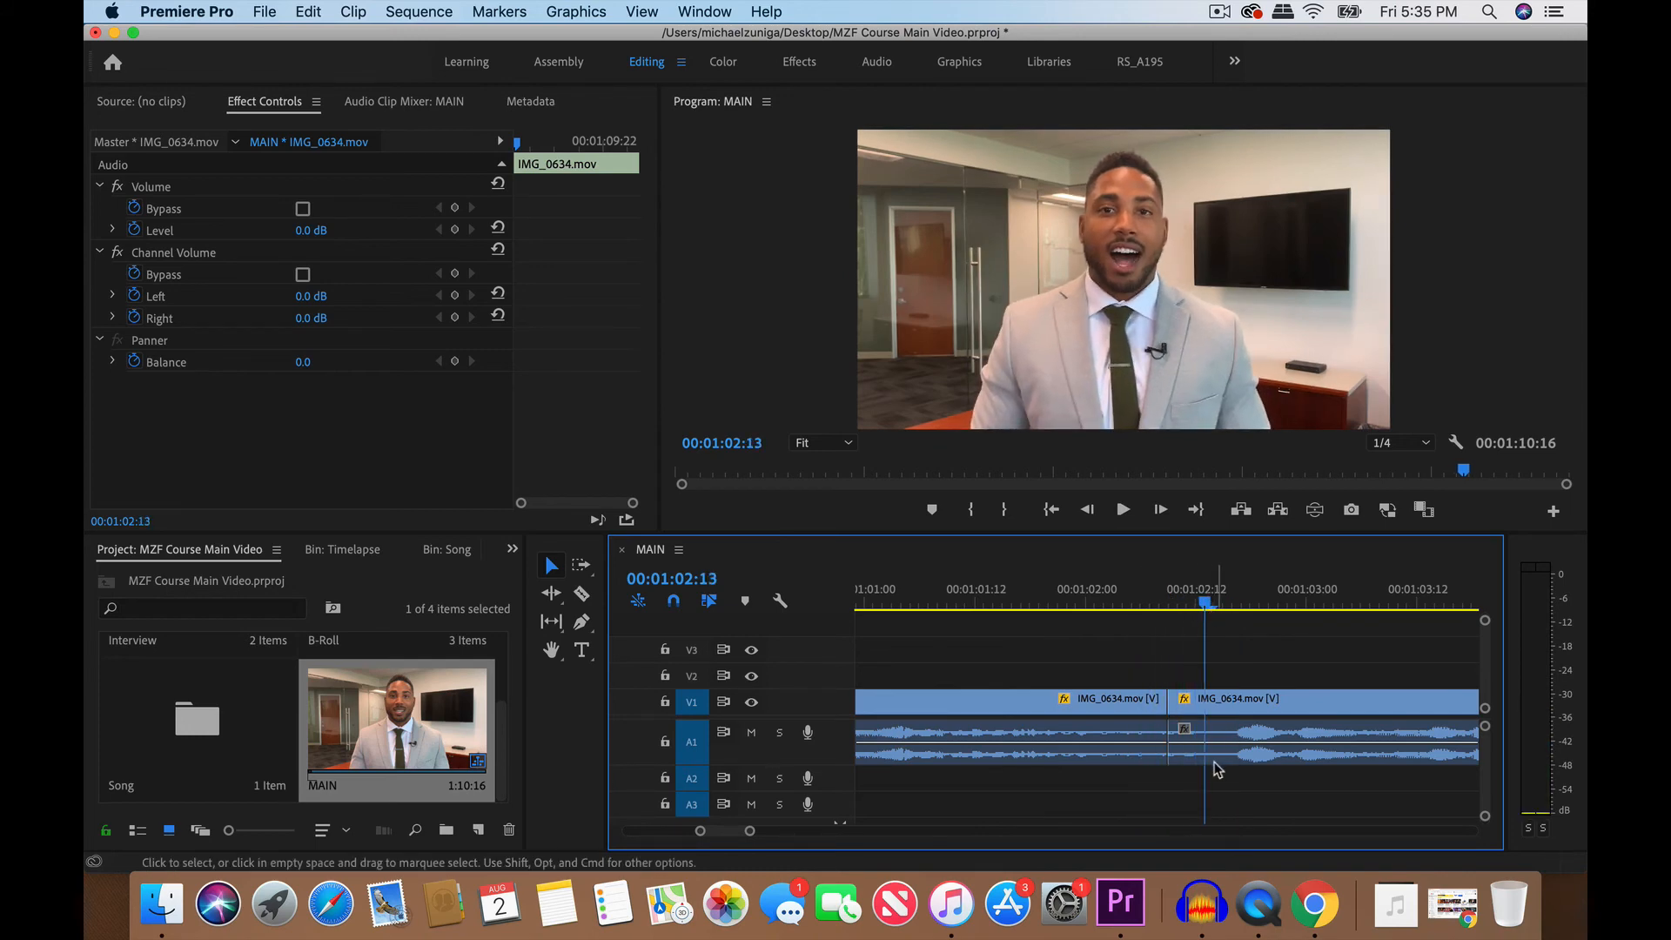
{"action": "left_click", "coordinate": [1206, 739]}
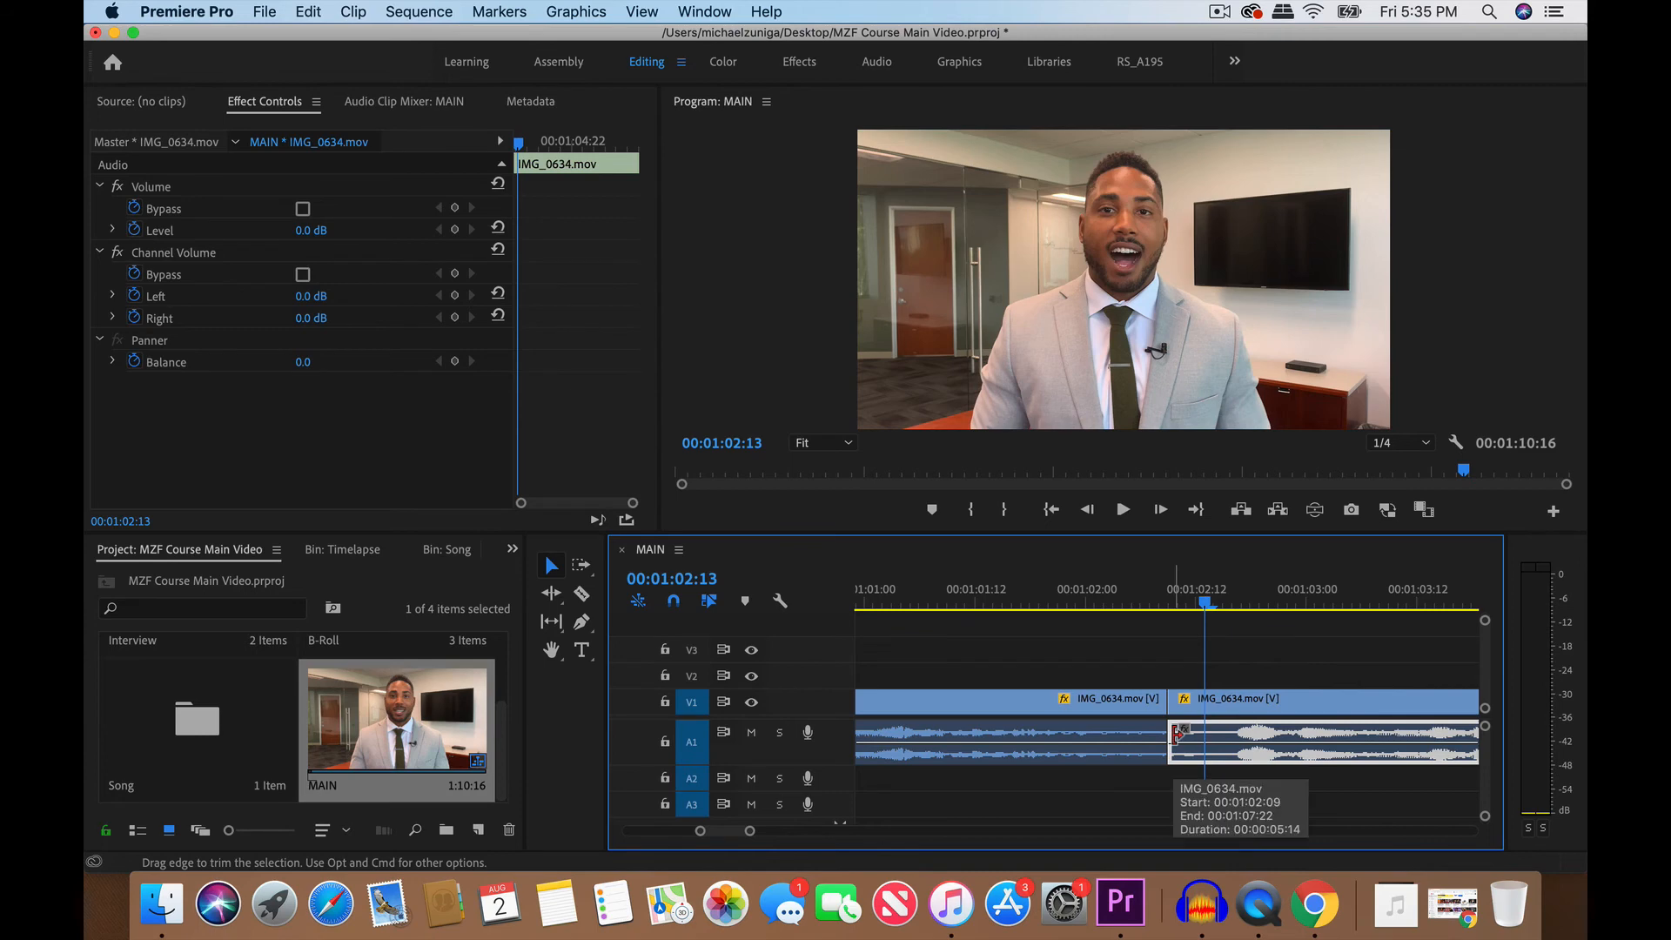
{"action": "left_click_drag", "start_coordinate": [1173, 734], "coordinate": [1201, 734]}
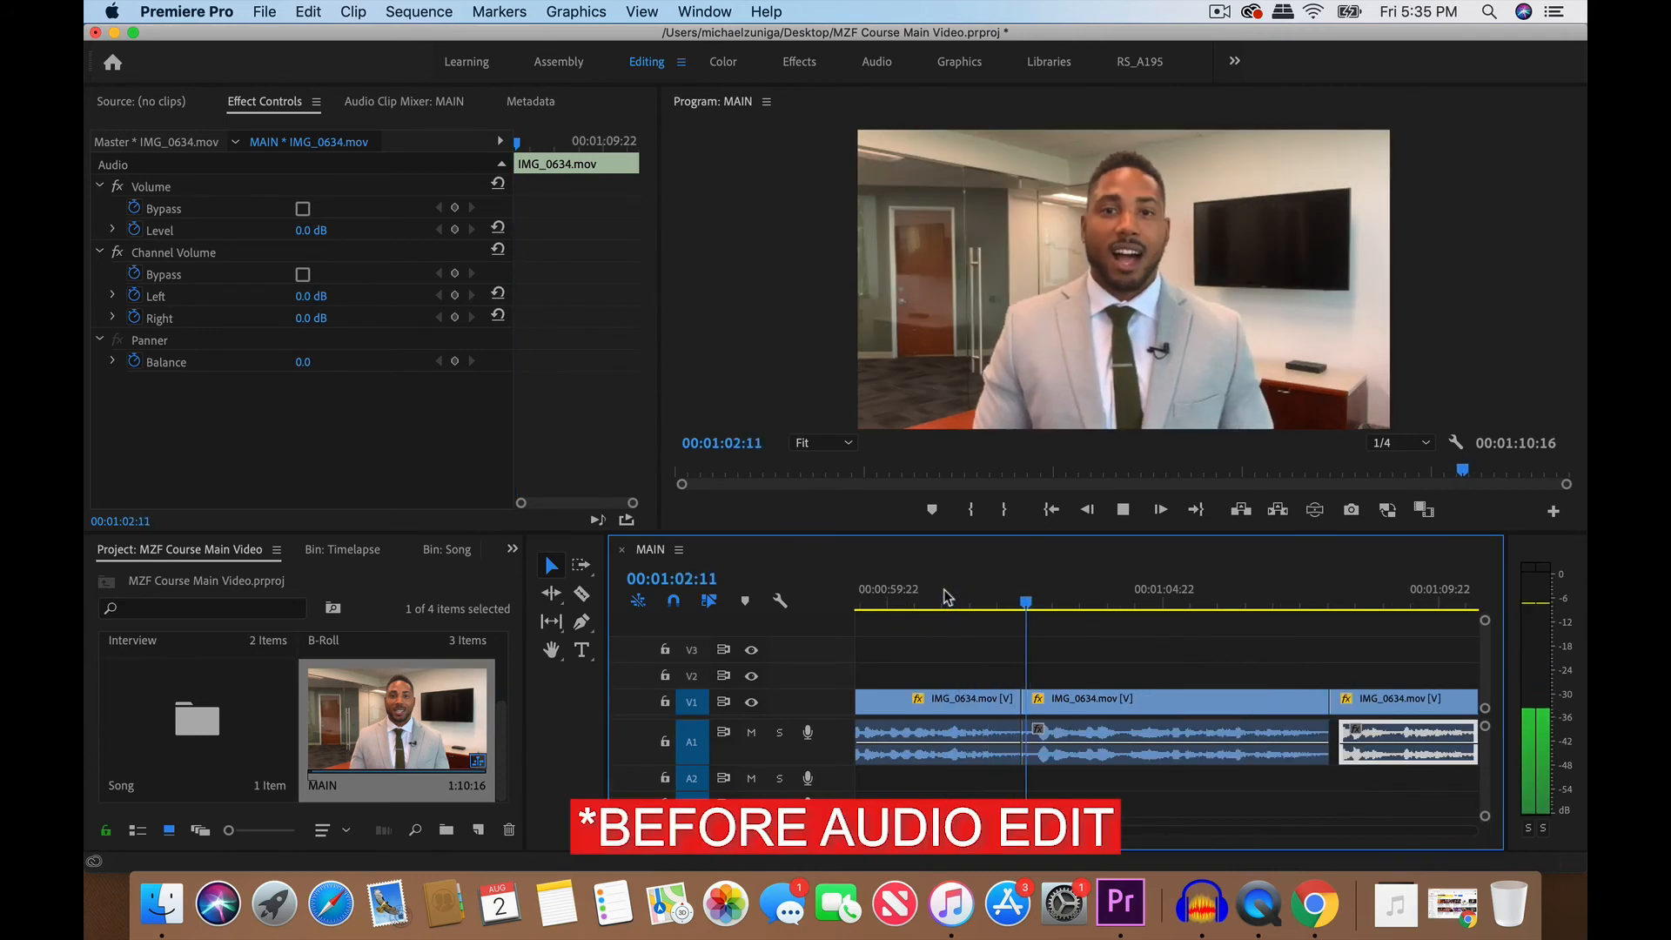
- Play back the trimmed cut and the preceding cut from 00:00:56:07, and clear the clip selection
{"action": "key", "text": "space"}
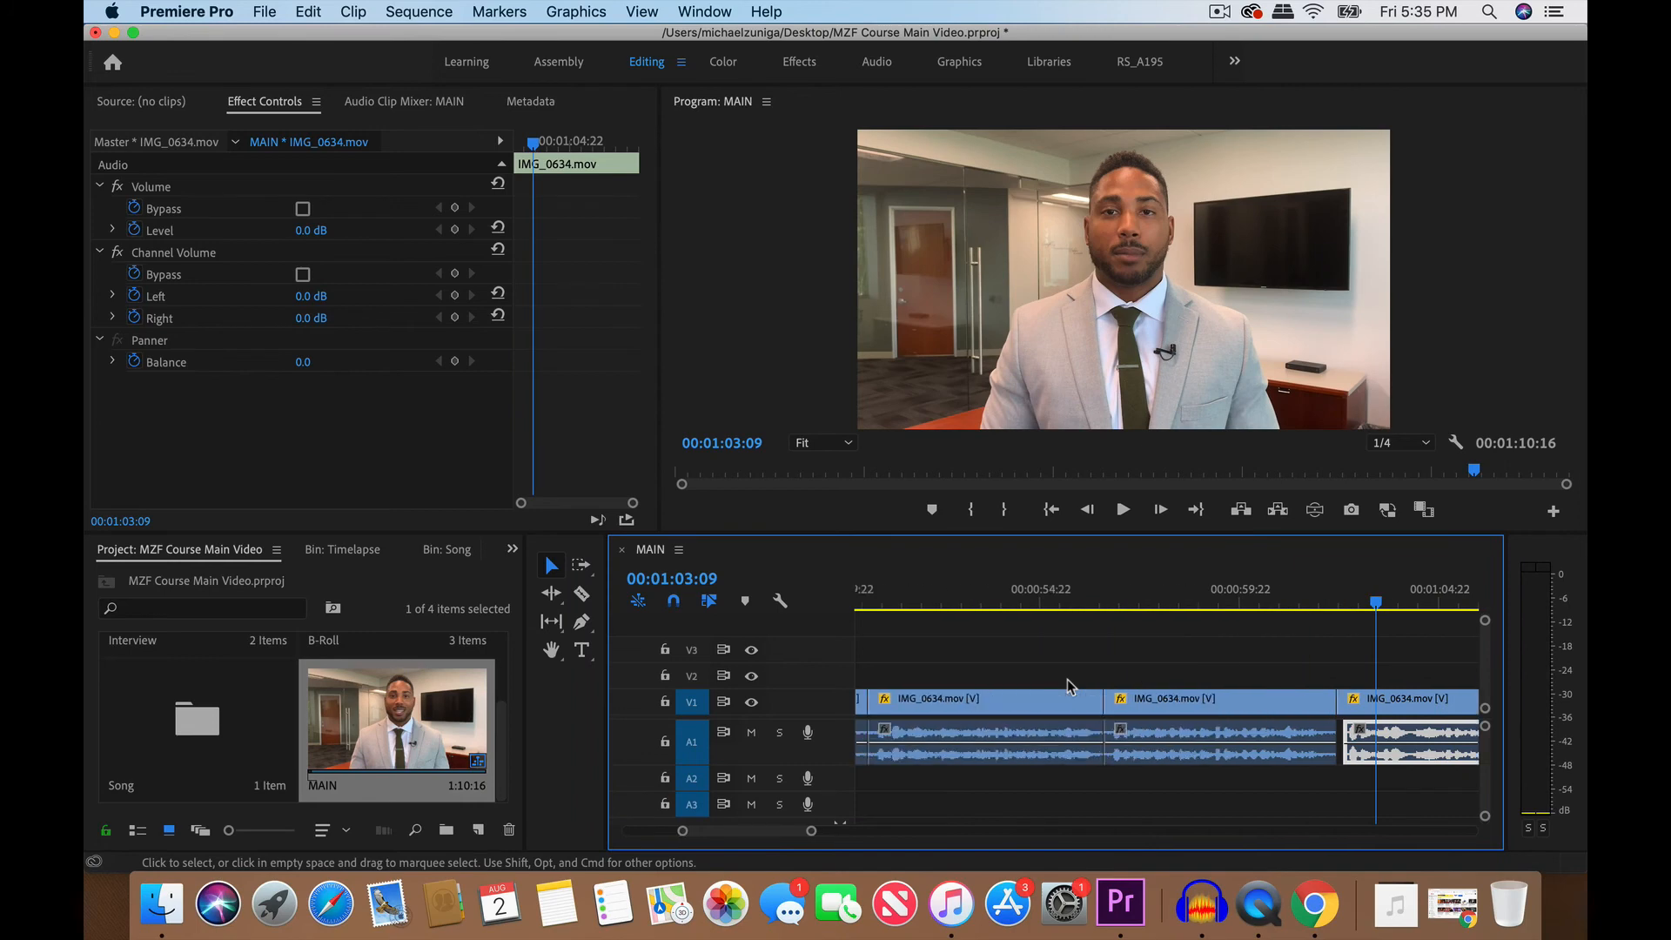
{"action": "left_click", "coordinate": [1095, 601]}
{"action": "key", "text": "space"}
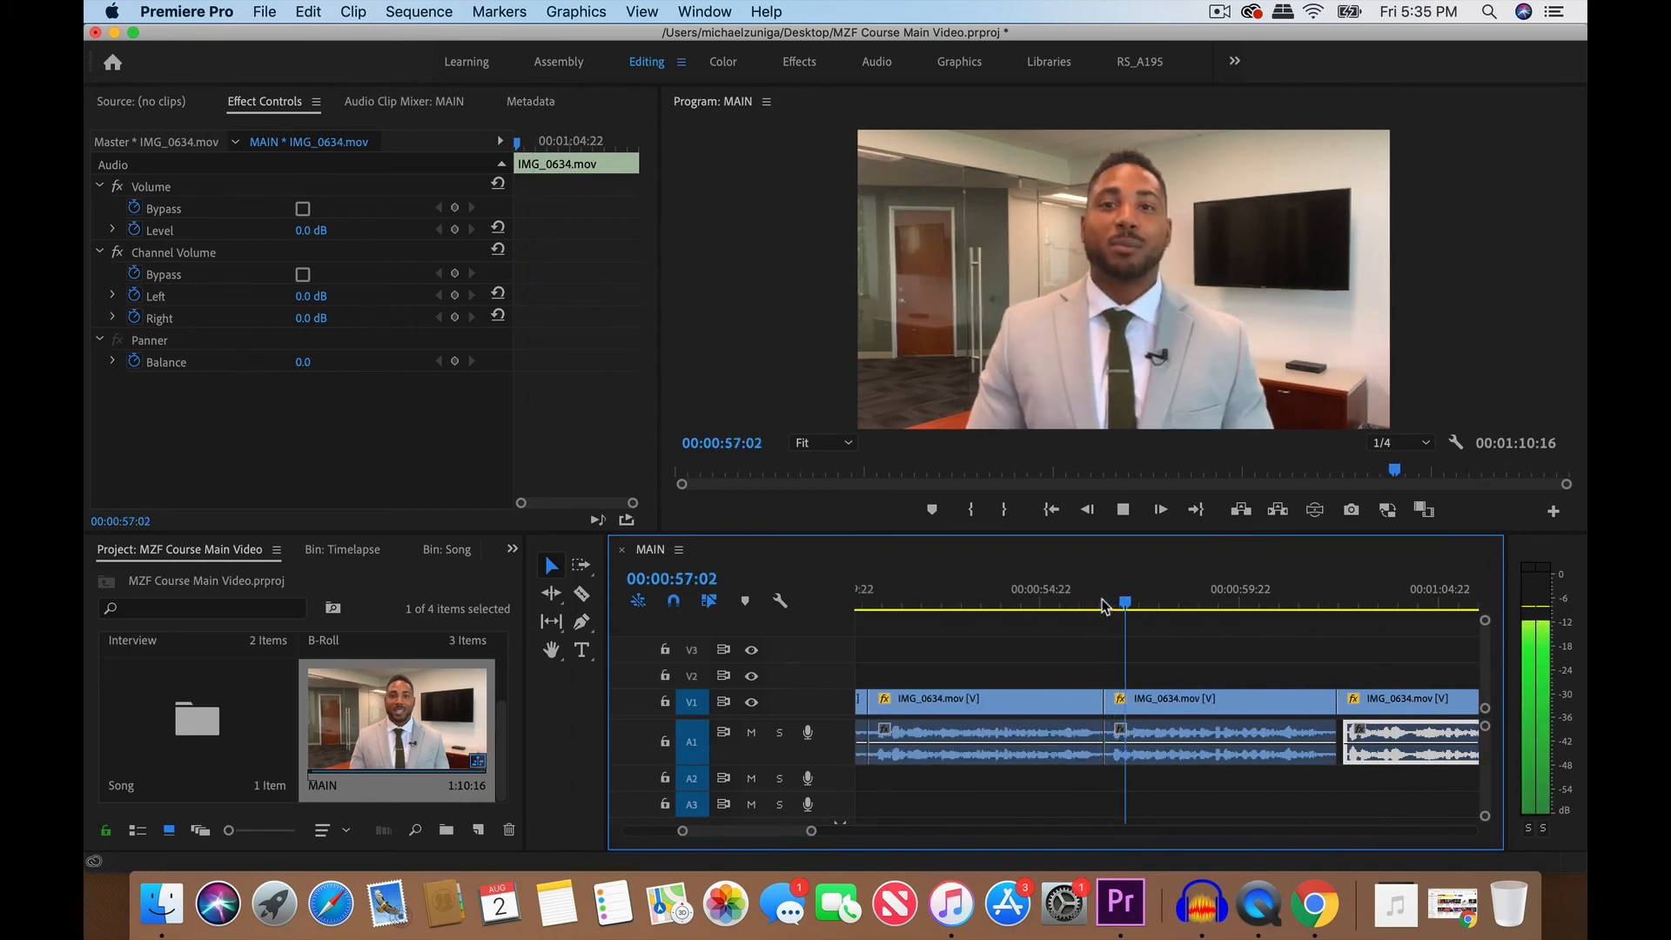
{"action": "key", "text": "space"}
{"action": "scroll", "coordinate": [1184, 625], "scroll_direction": "down", "scroll_amount": 3}
{"action": "left_click", "coordinate": [1287, 652]}
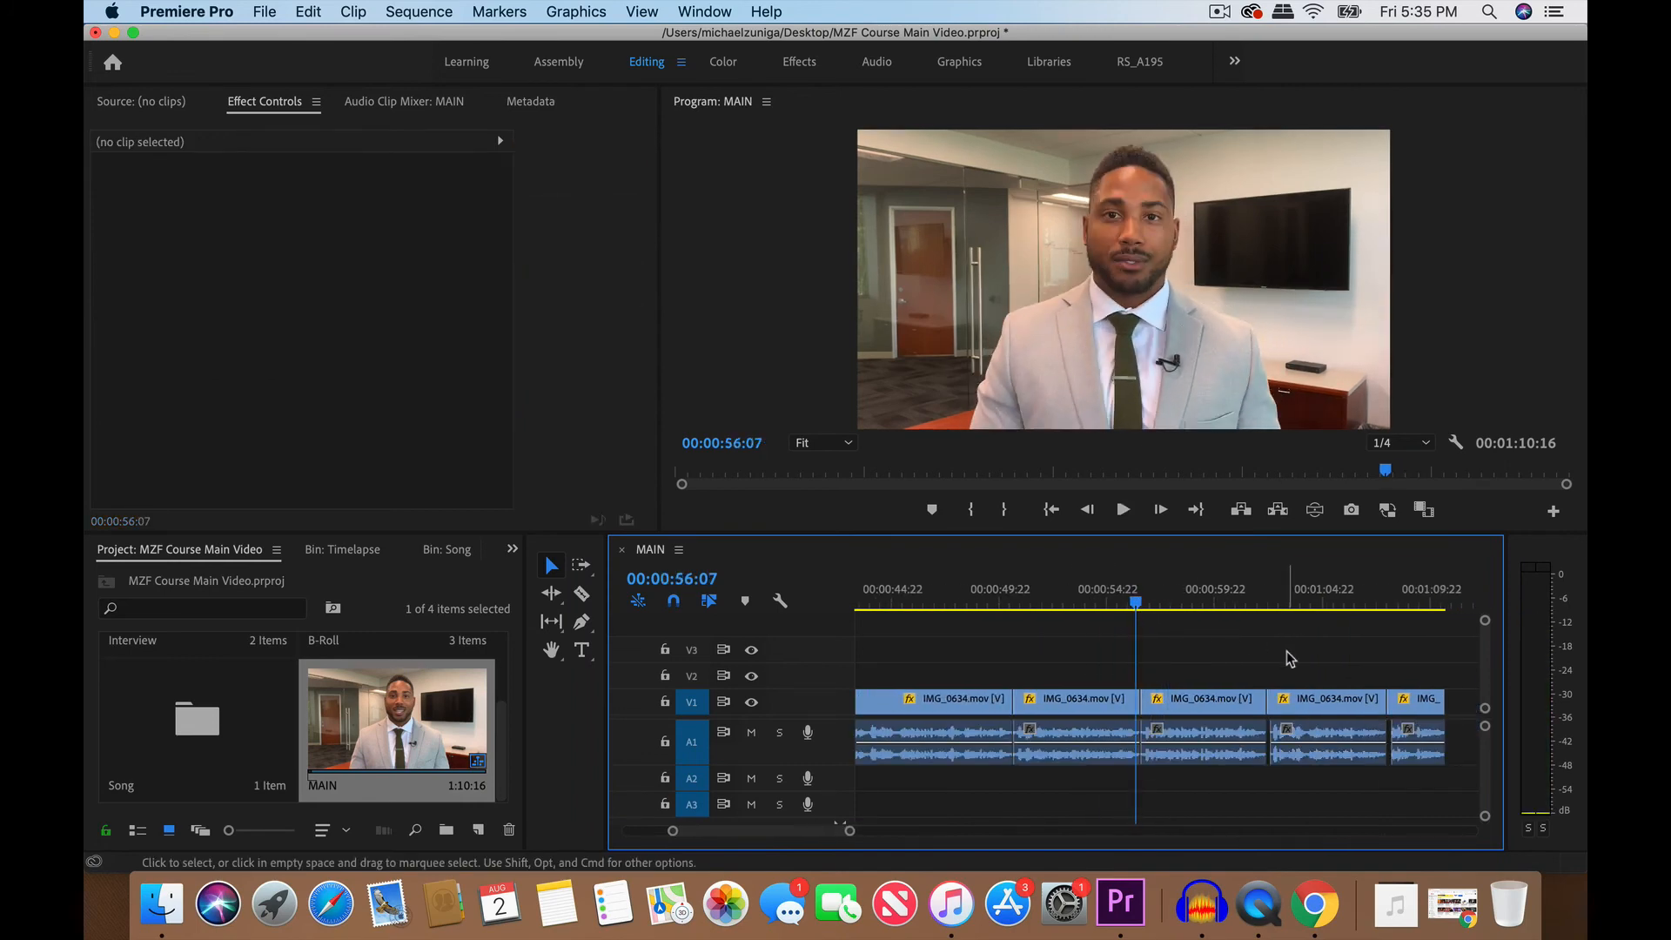
{"action": "scroll", "coordinate": [1287, 651], "scroll_direction": "left", "scroll_amount": 5}
{"action": "scroll", "coordinate": [1287, 651], "scroll_direction": "down", "scroll_amount": 3}
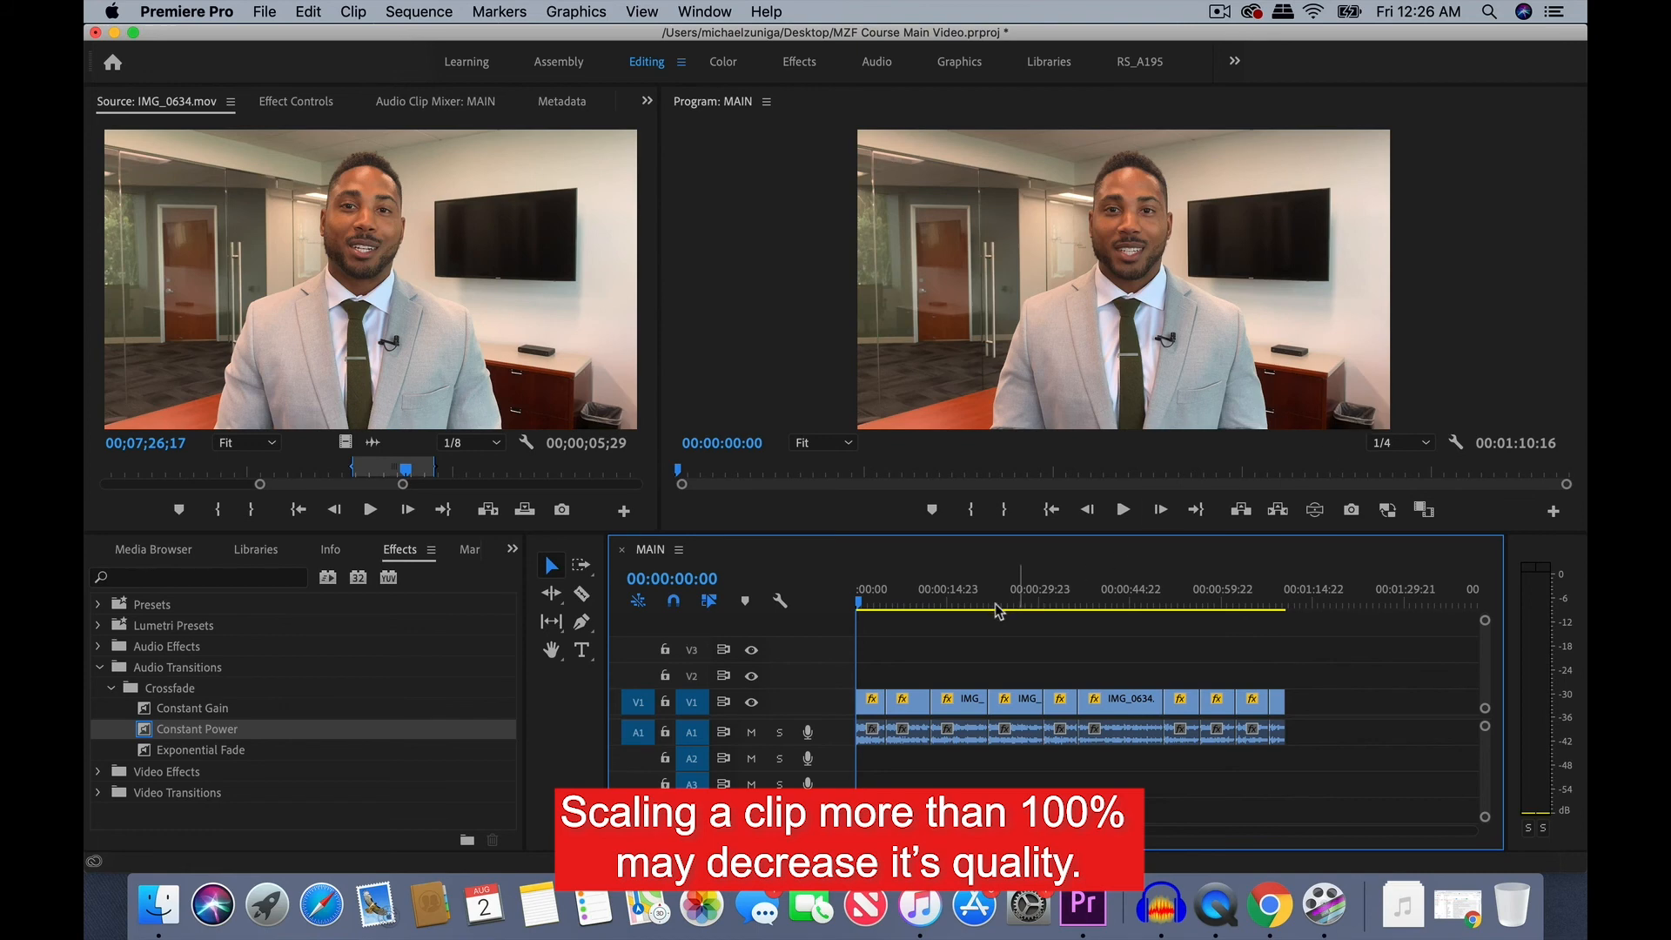
- Park the playhead at 00:00:02:01, select the first clip of the MAIN sequence and display its effect settings
{"action": "left_click", "coordinate": [873, 714]}
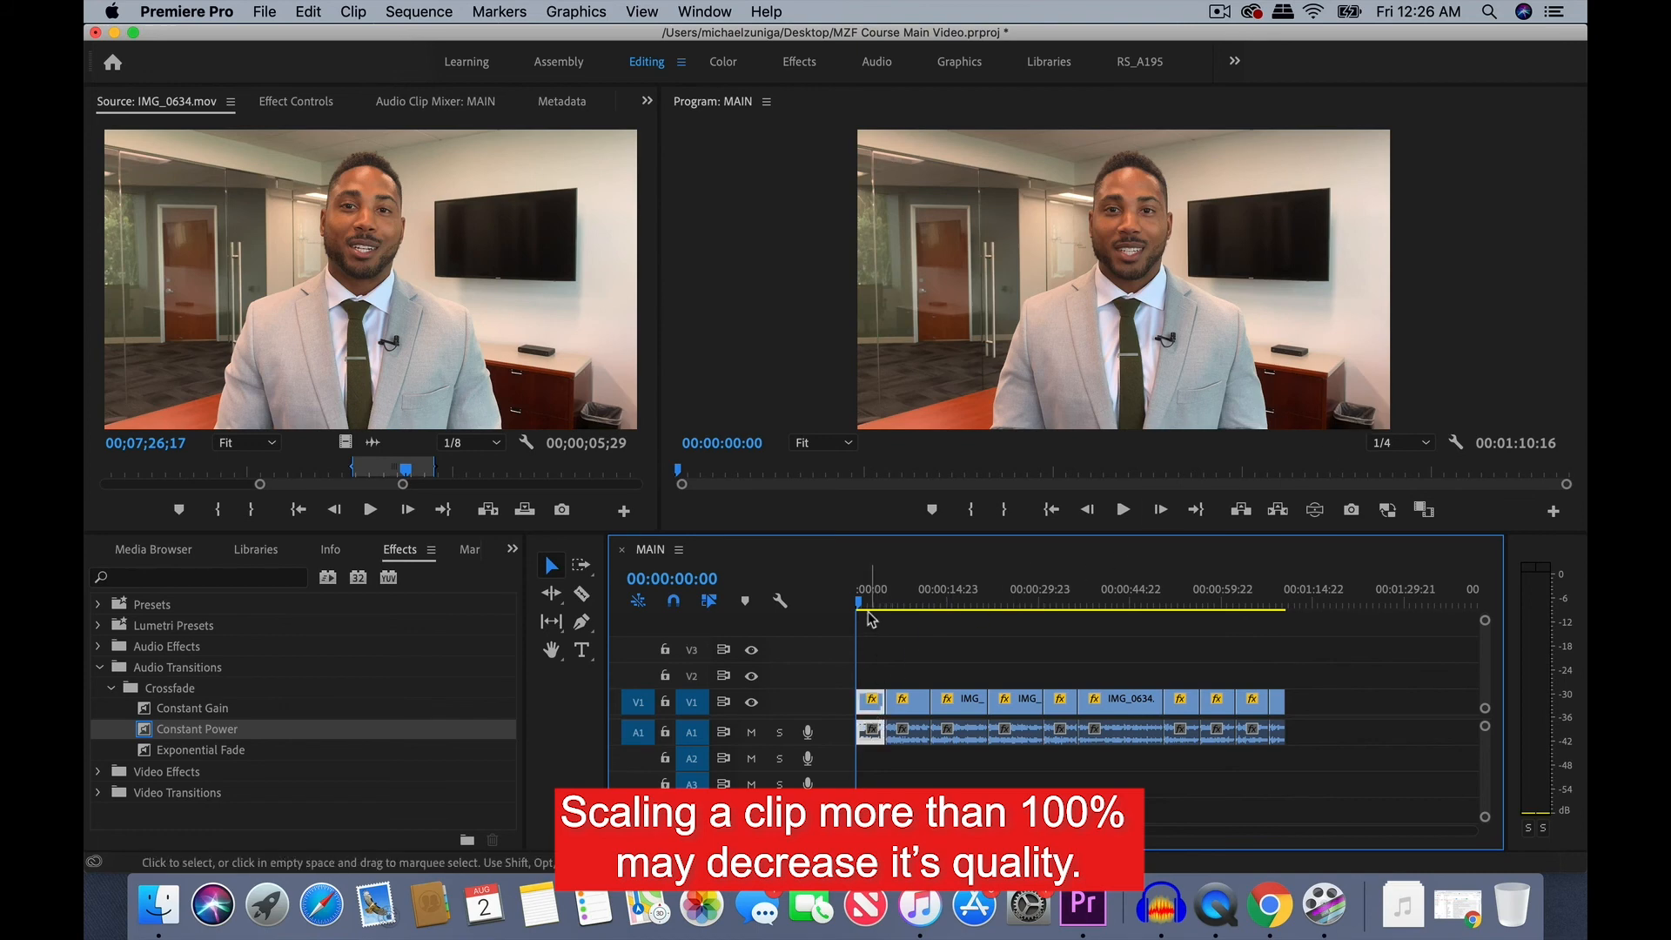
{"action": "key", "text": "="}
{"action": "left_click_drag", "start_coordinate": [870, 606], "coordinate": [884, 589]}
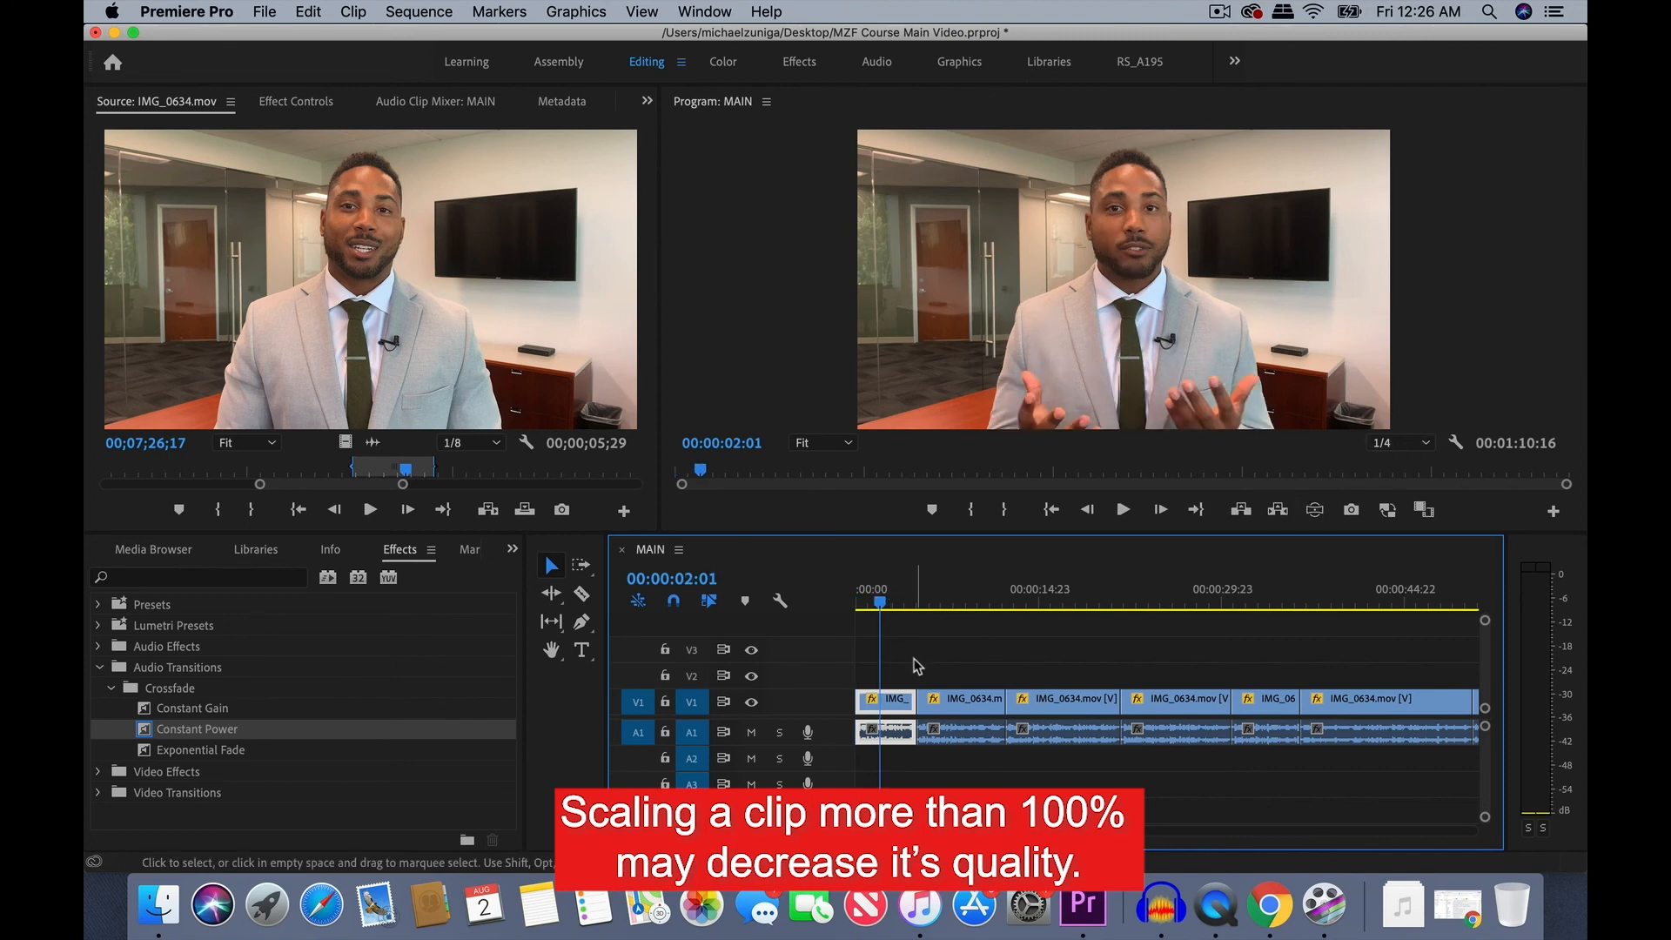
{"action": "left_click", "coordinate": [904, 686]}
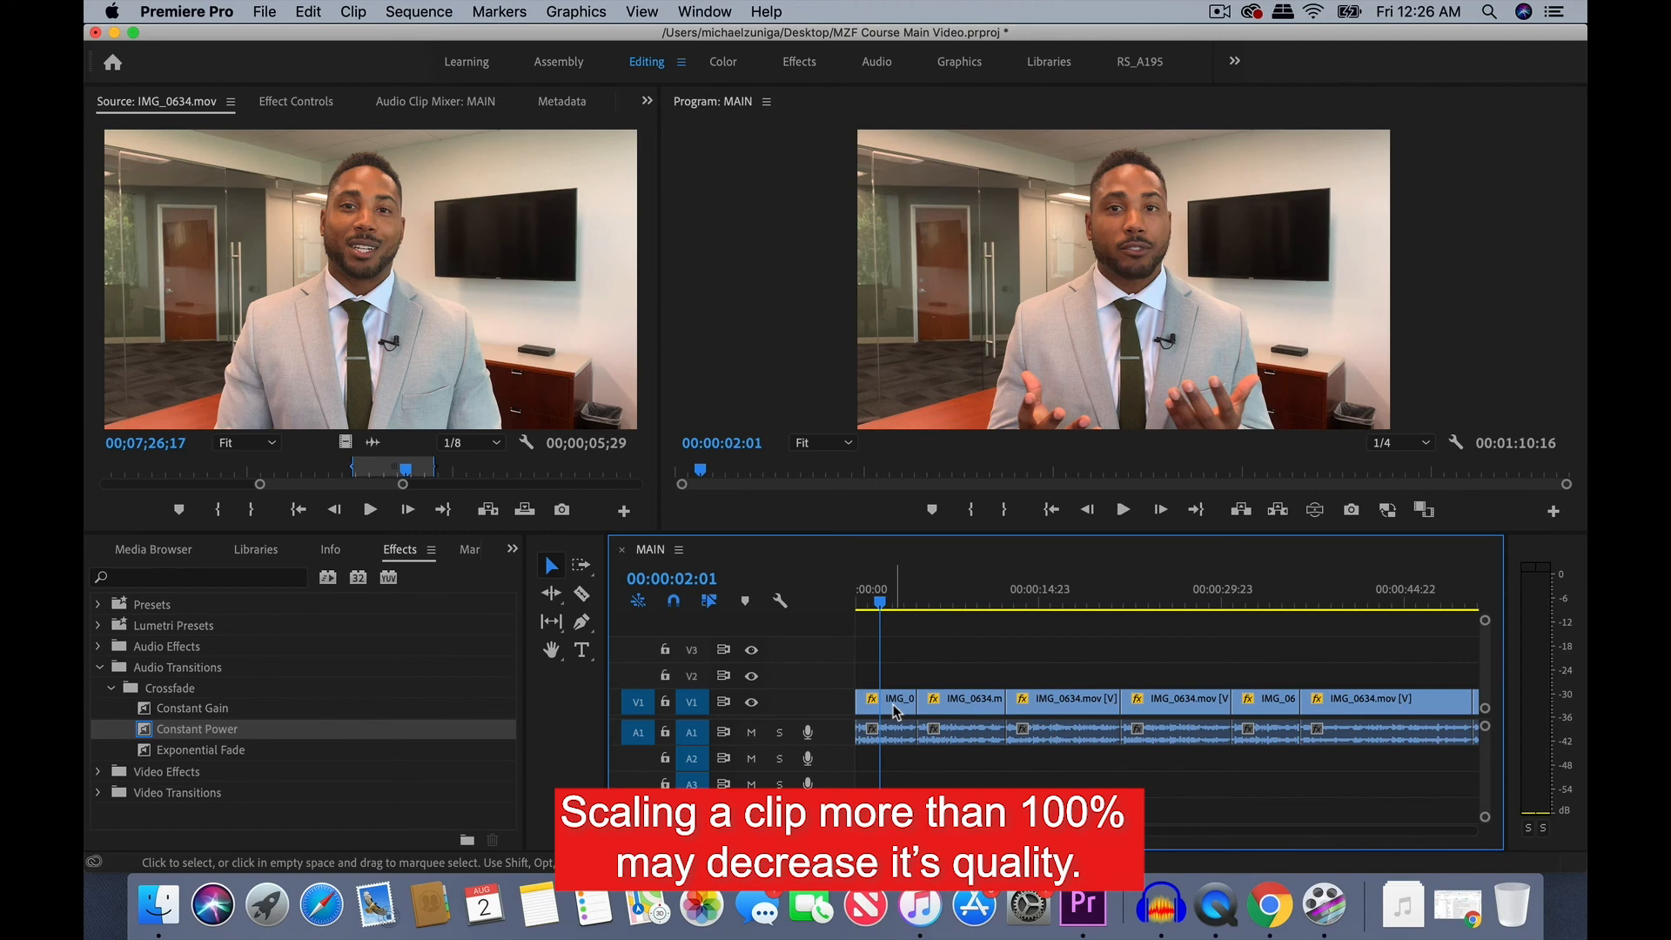
{"action": "left_click", "coordinate": [896, 710]}
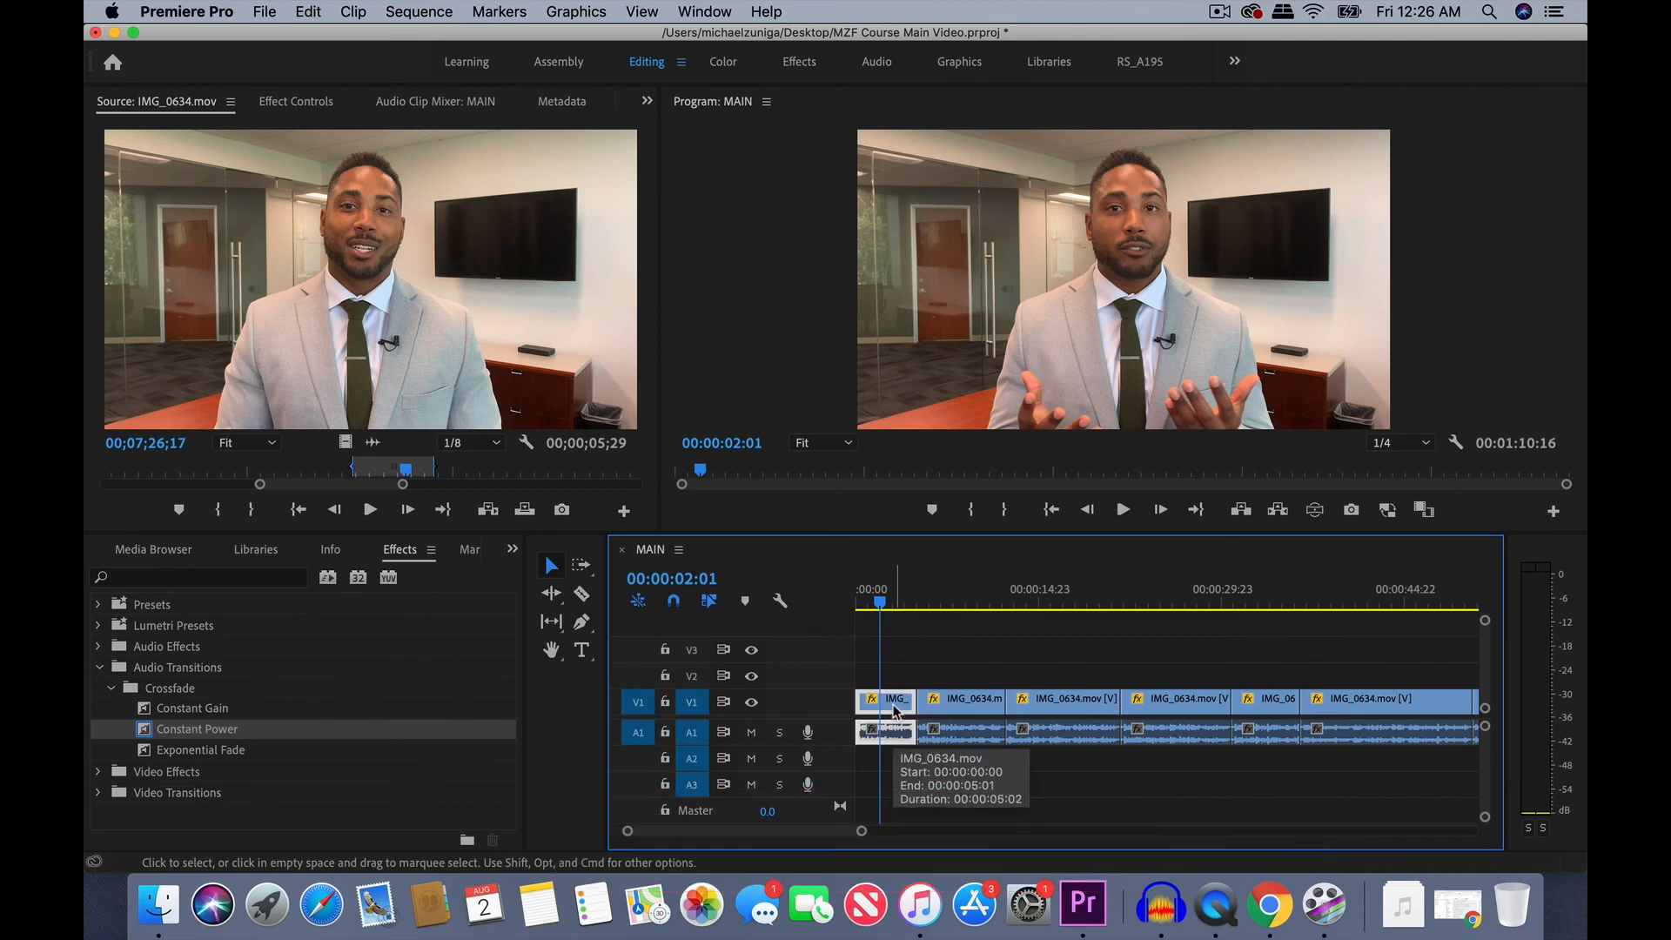
{"action": "left_click", "coordinate": [284, 102]}
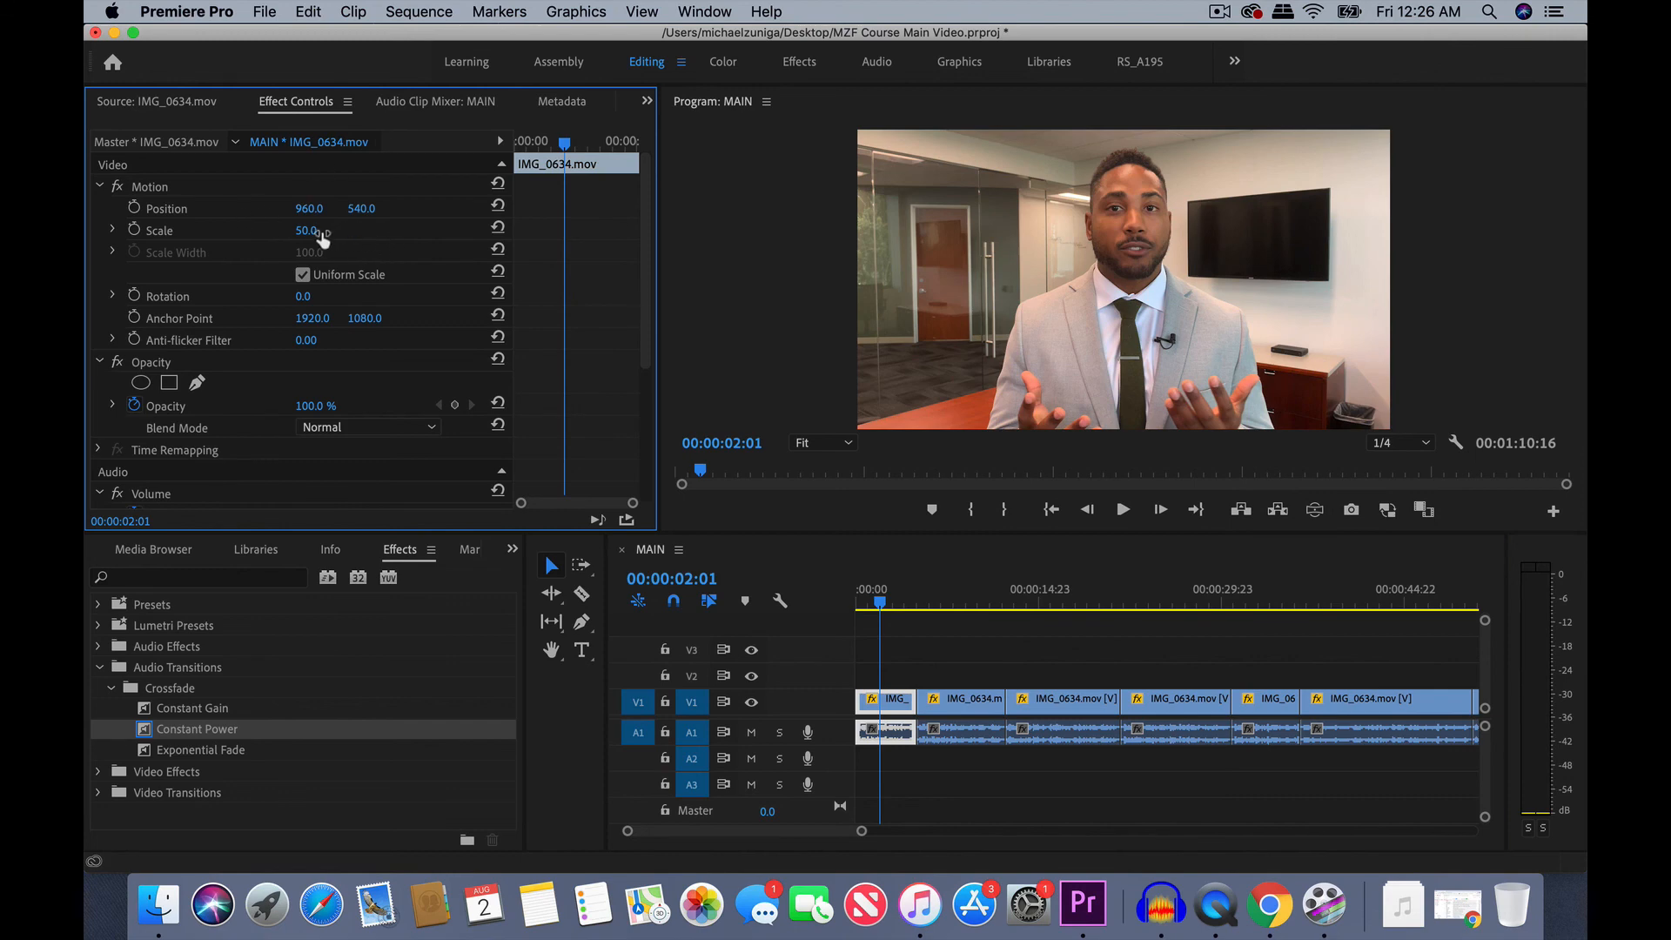
- Set the first clip's scale to 55 and its vertical position to 573
{"action": "mouse_move", "coordinate": [313, 238]}
{"action": "left_mouse_down"}
{"action": "mouse_move", "coordinate": [343, 236]}
{"action": "mouse_move", "coordinate": [306, 232]}
{"action": "left_mouse_up"}
{"action": "left_click", "coordinate": [315, 230]}
{"action": "left_click", "coordinate": [376, 226]}
{"action": "left_click_drag", "start_coordinate": [305, 231], "coordinate": [302, 235]}
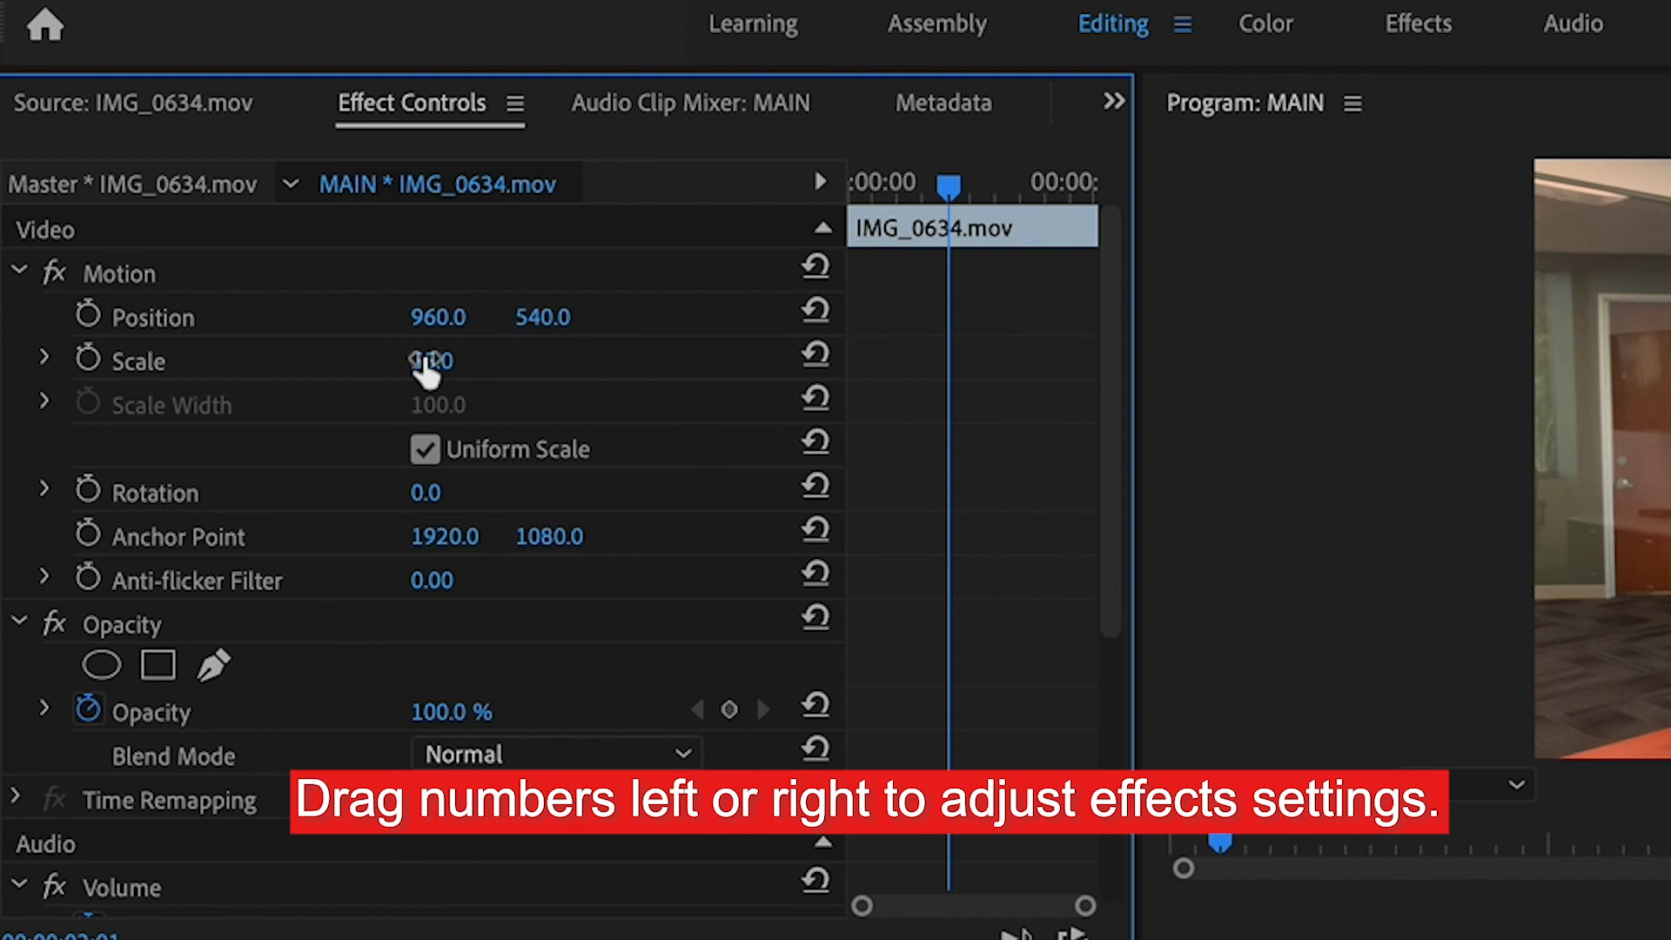
{"action": "left_click_drag", "start_coordinate": [427, 366], "coordinate": [378, 366]}
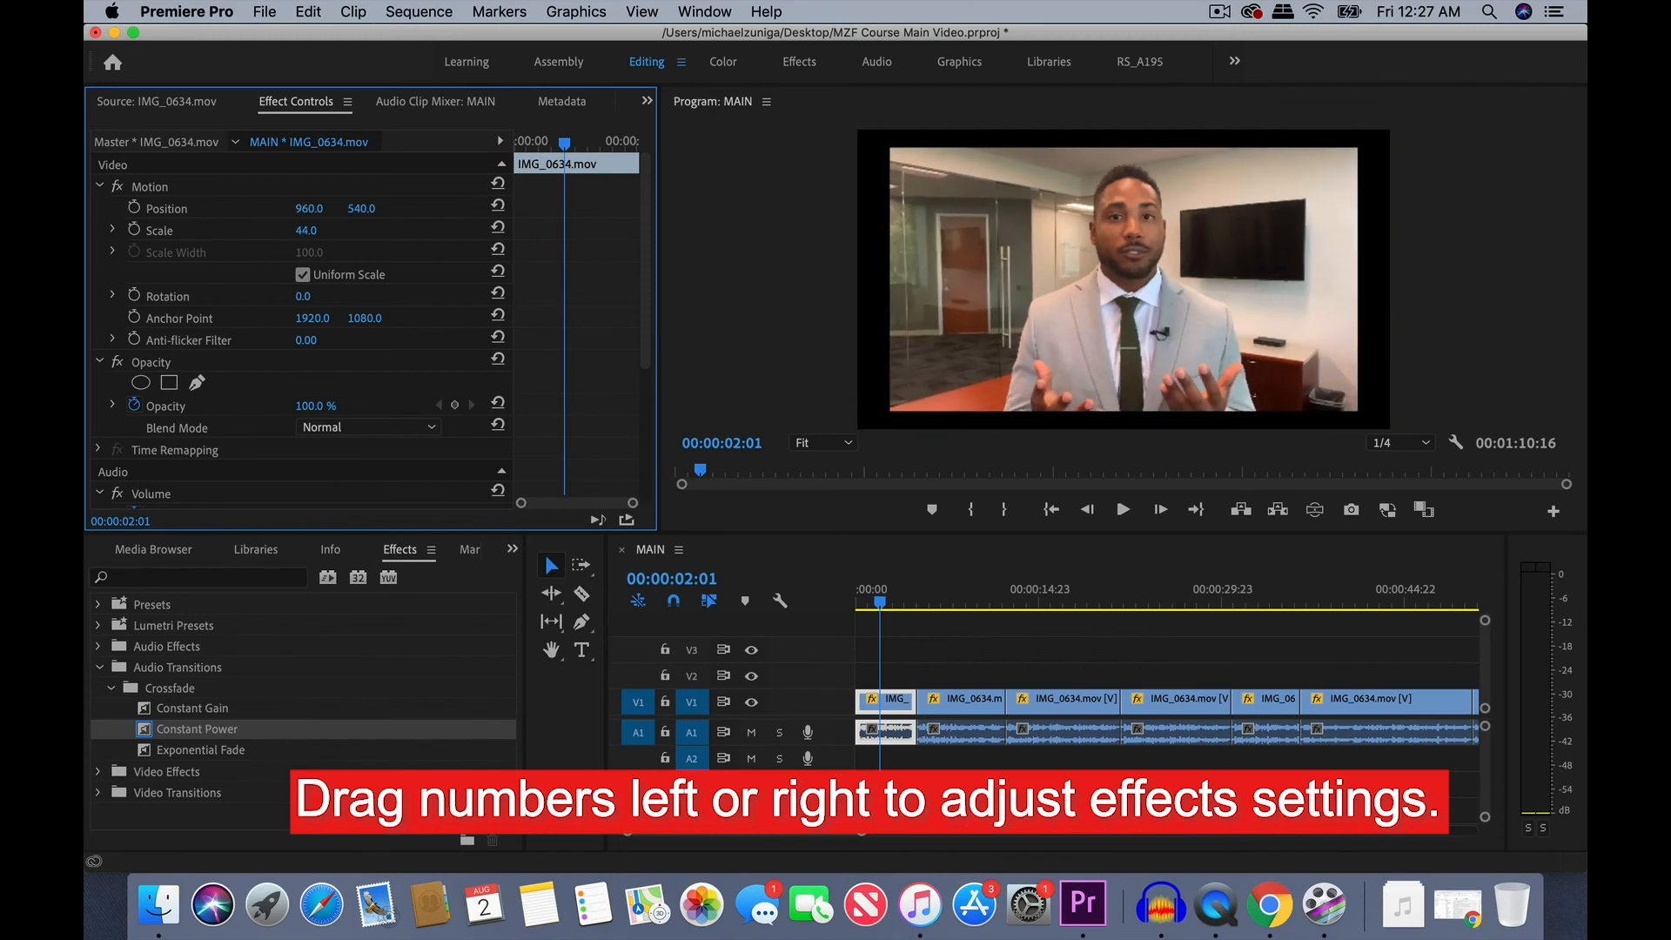
{"action": "left_click_drag", "start_coordinate": [305, 230], "coordinate": [315, 230]}
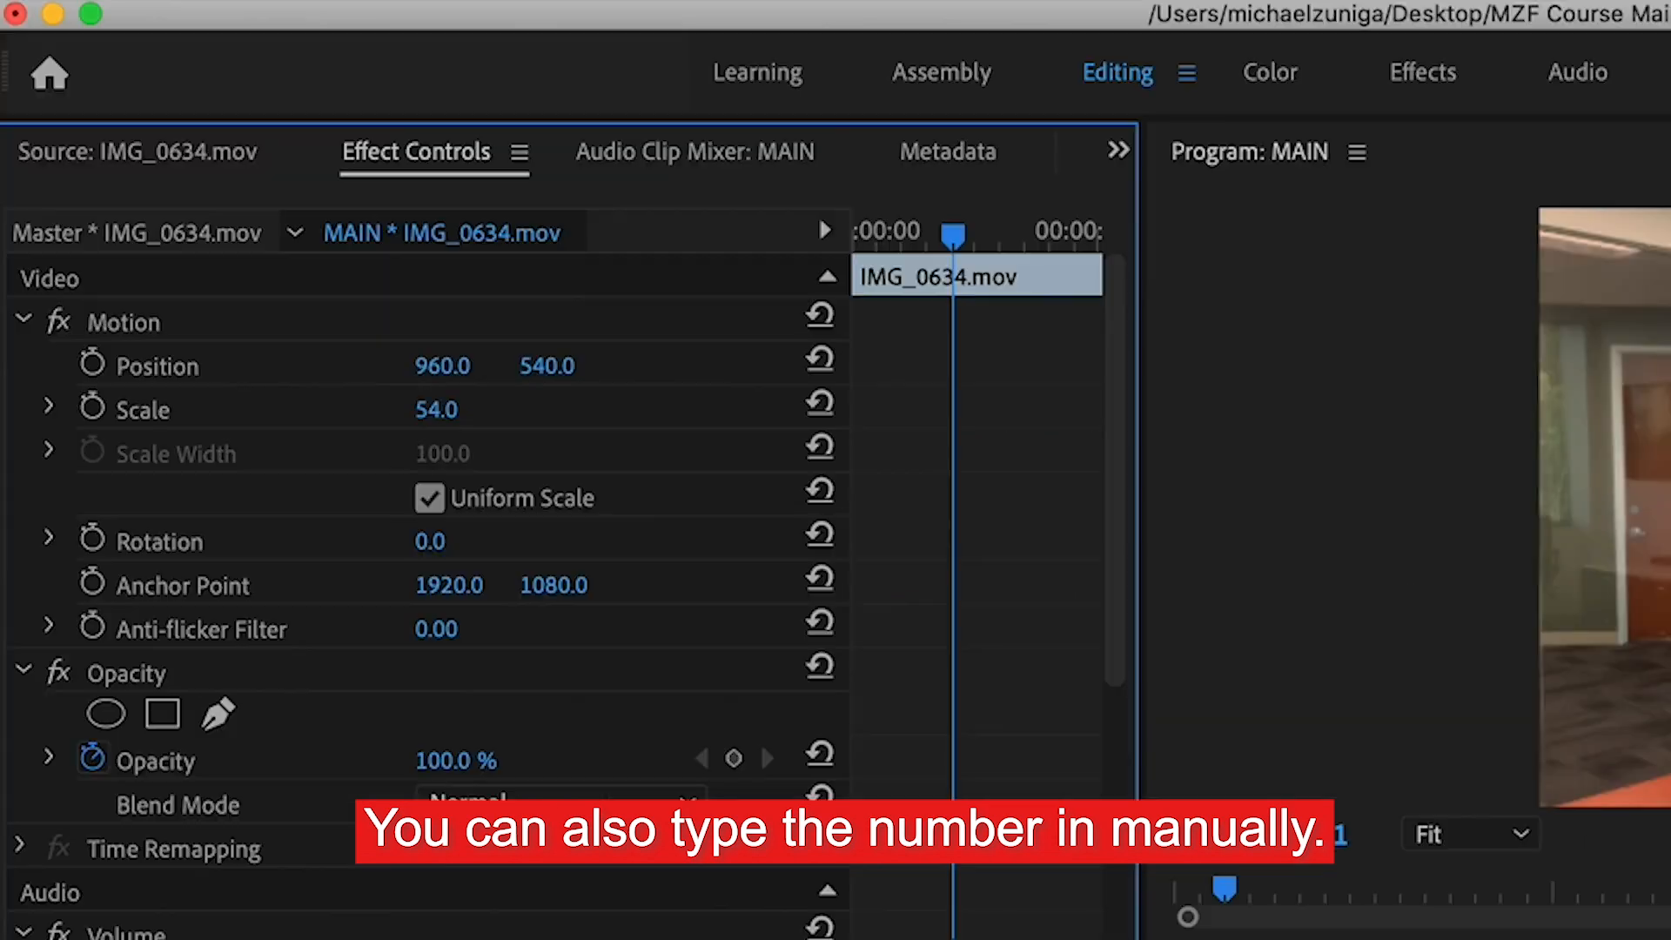
{"action": "left_click_drag", "start_coordinate": [474, 414], "coordinate": [610, 370]}
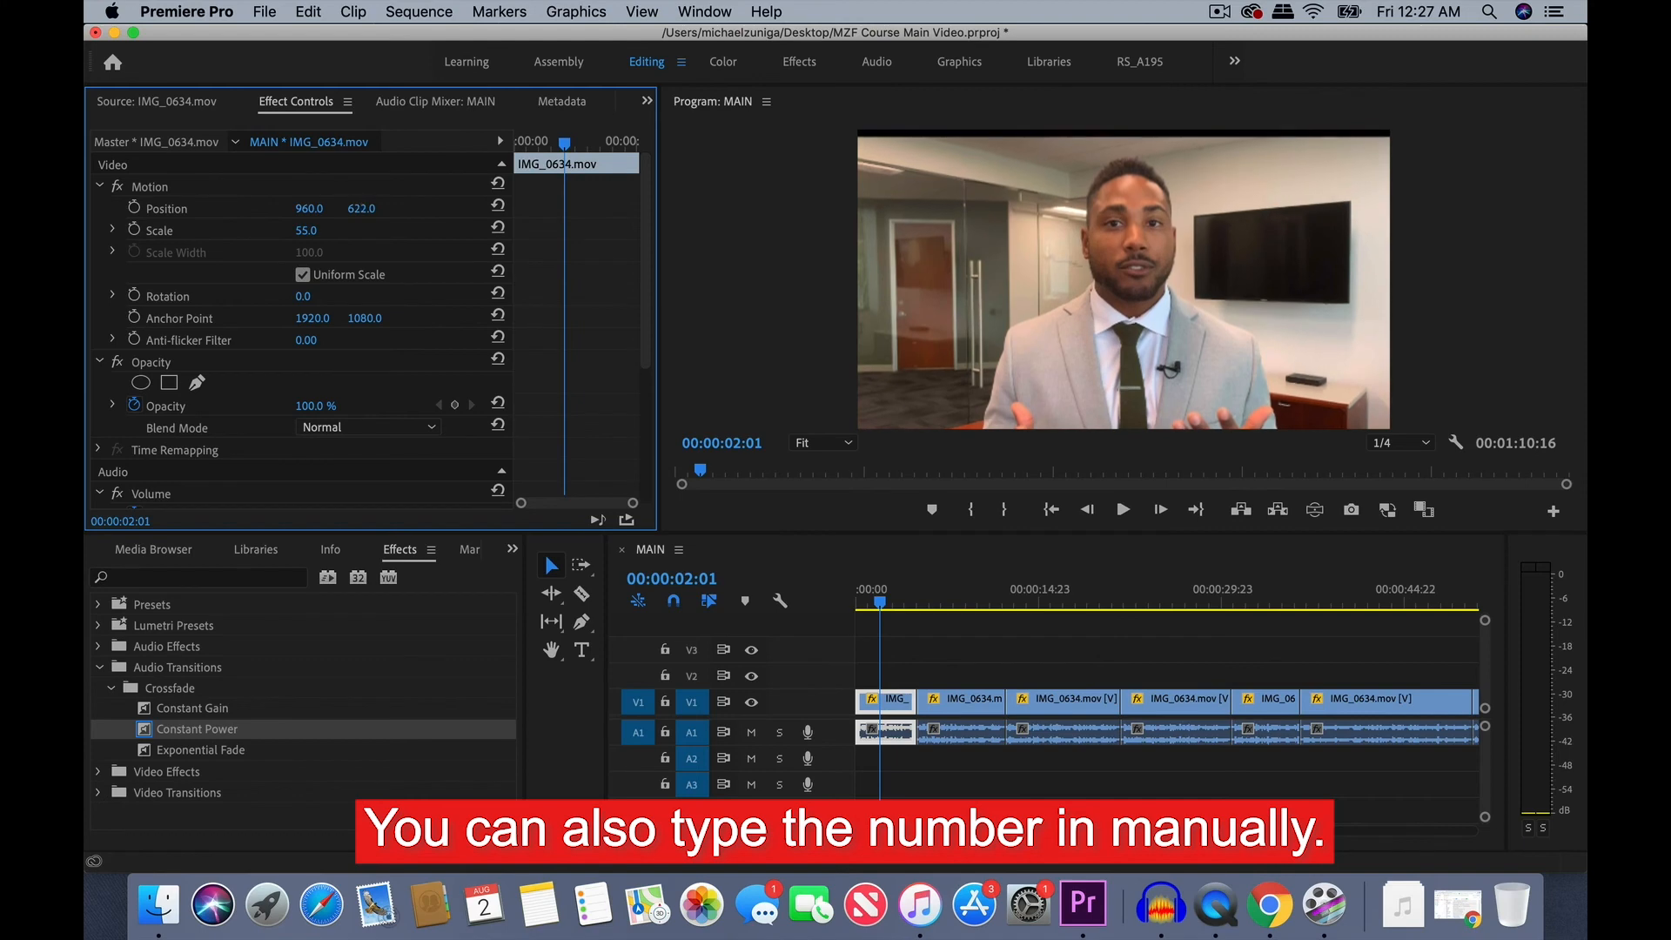
{"action": "left_click_drag", "start_coordinate": [373, 211], "coordinate": [338, 211]}
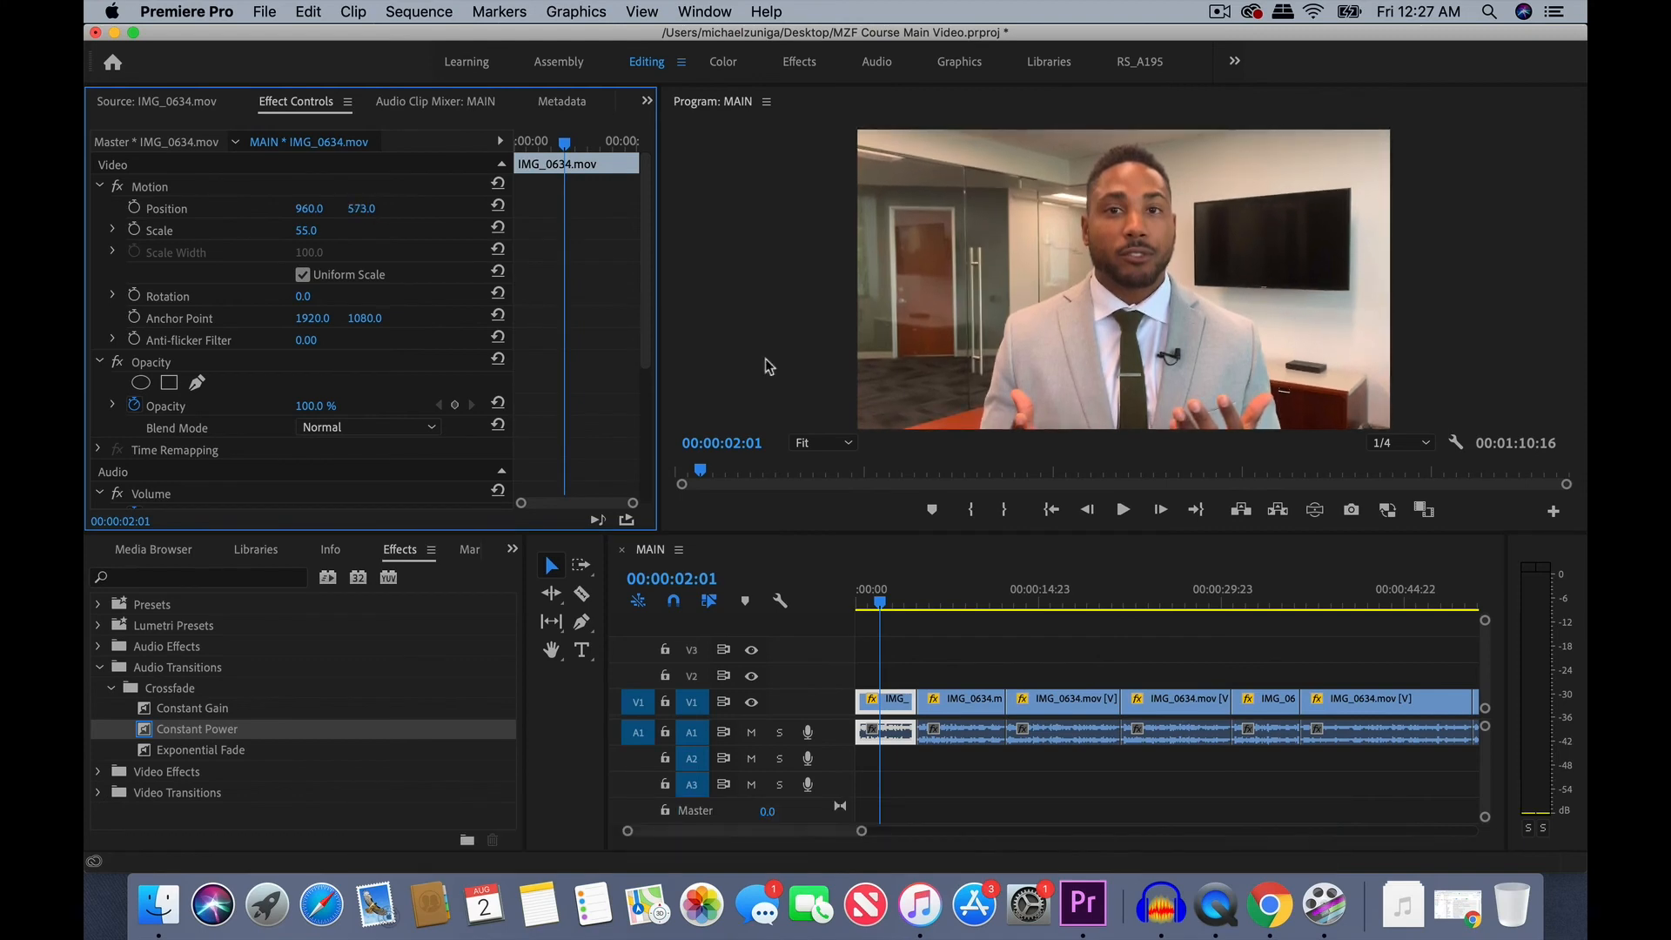
- Copy the first clip and paste only its Motion video attributes onto all the other clips, with Scale Attribute Times enabled
{"action": "scroll", "coordinate": [882, 711], "scroll_direction": "down", "scroll_amount": 3}
{"action": "left_click", "coordinate": [875, 707]}
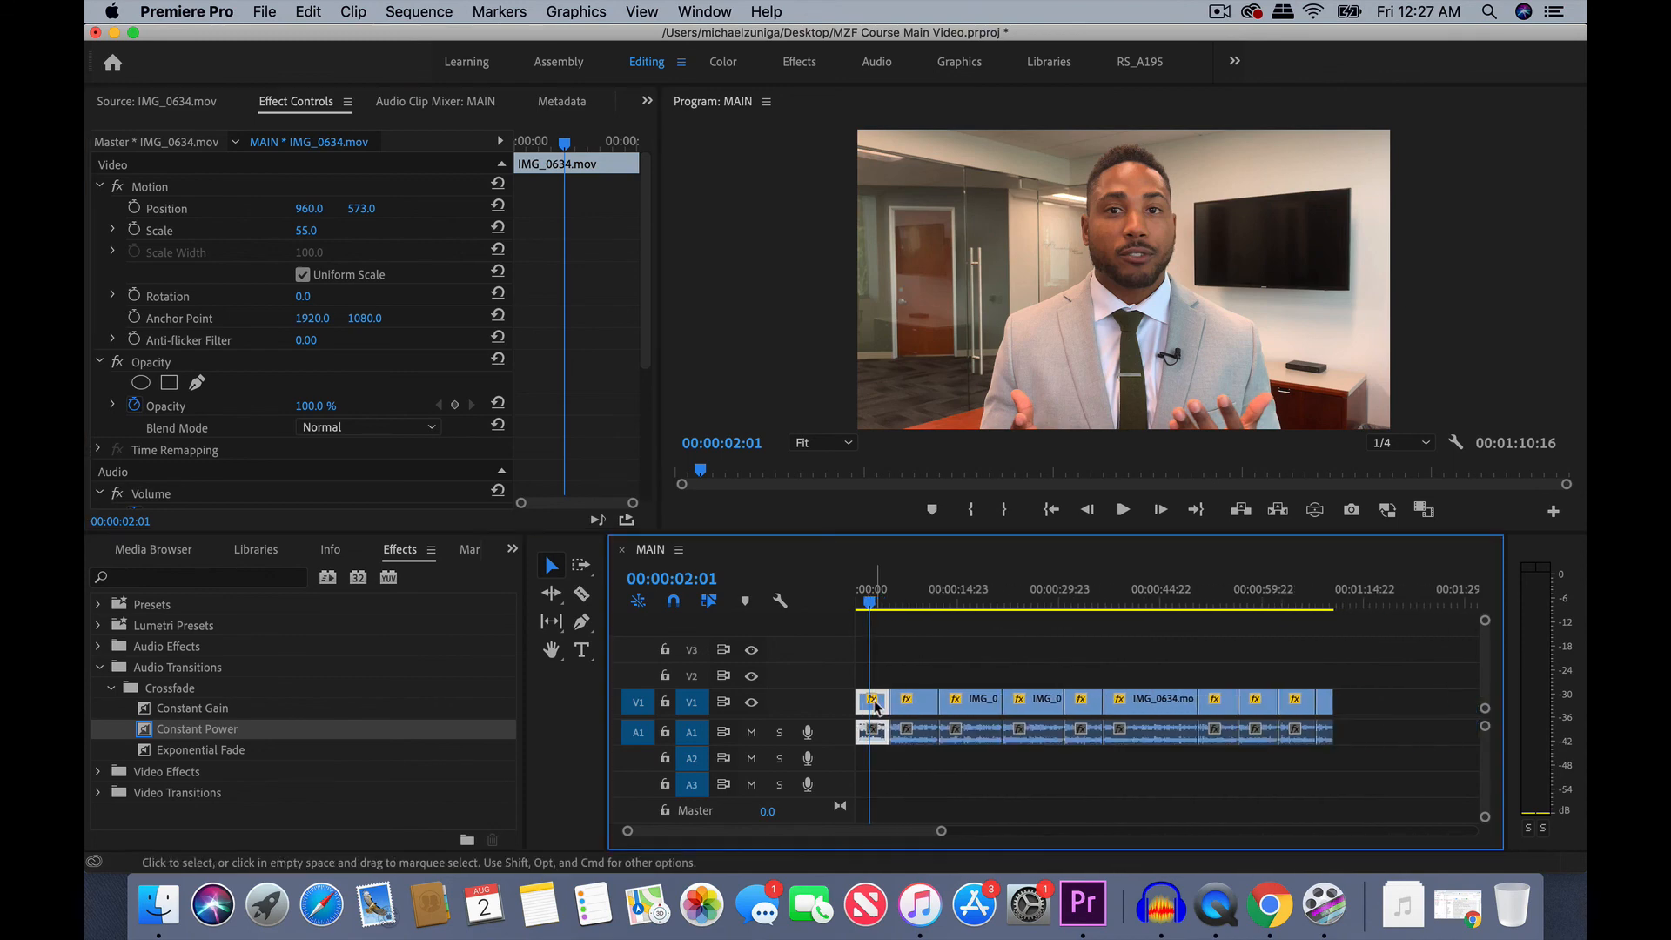
{"action": "left_click_drag", "start_coordinate": [1309, 675], "coordinate": [901, 726]}
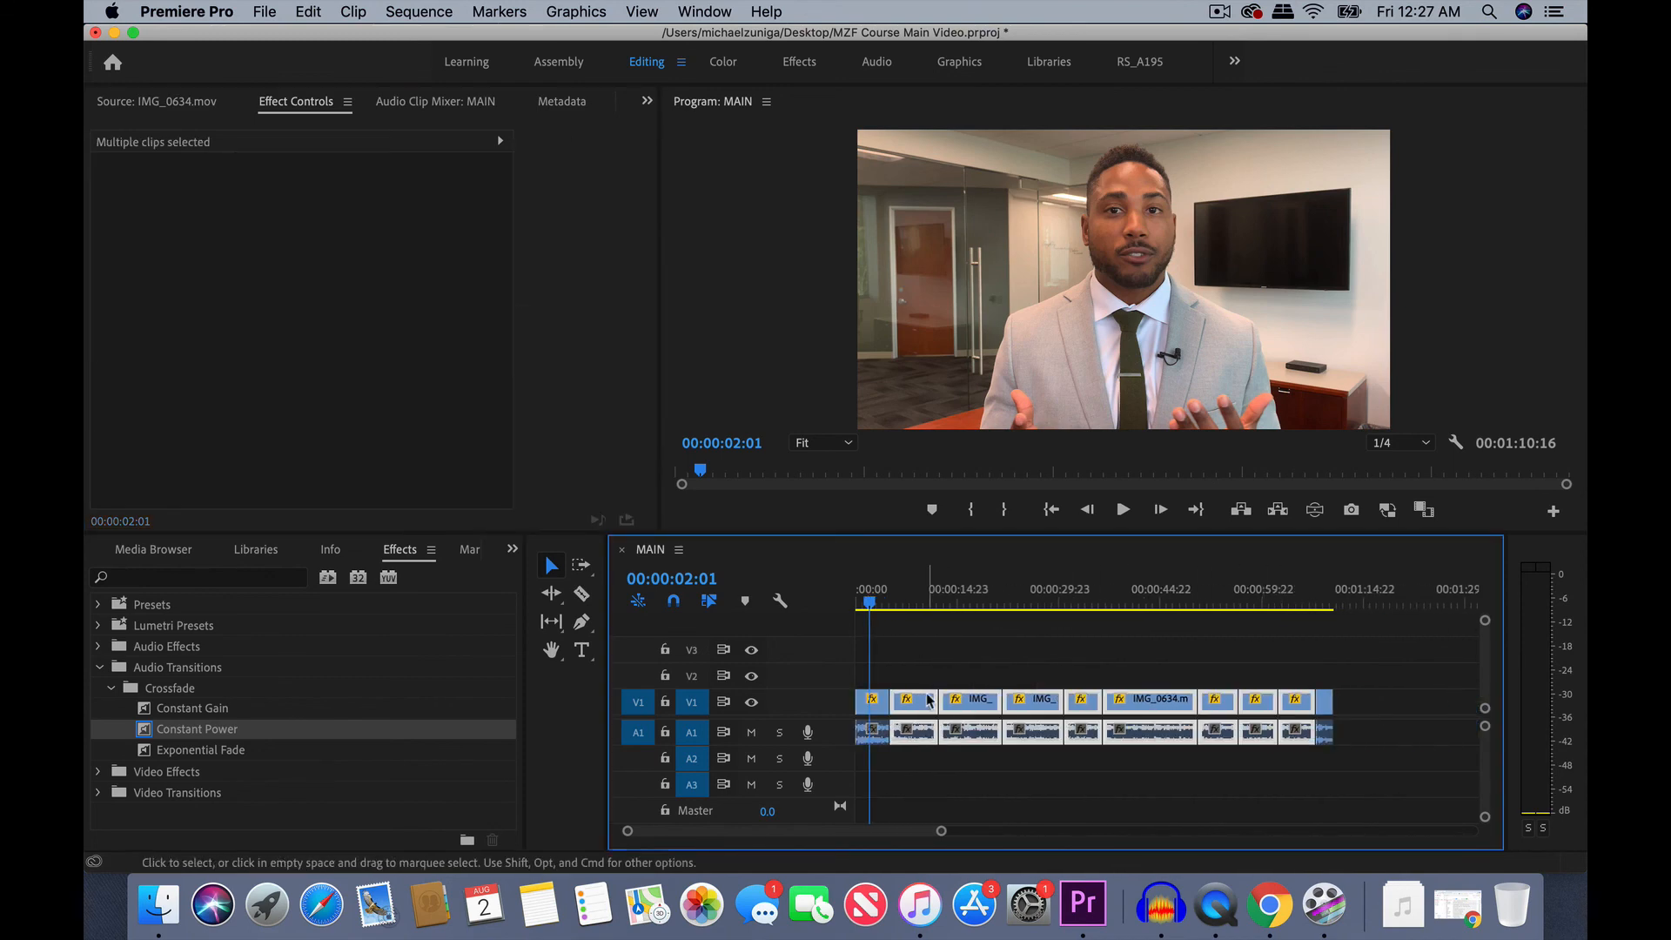
{"action": "right_click", "coordinate": [929, 699]}
{"action": "left_click", "coordinate": [1383, 678]}
{"action": "left_click_drag", "start_coordinate": [1353, 675], "coordinate": [931, 701]}
{"action": "right_click", "coordinate": [931, 700]}
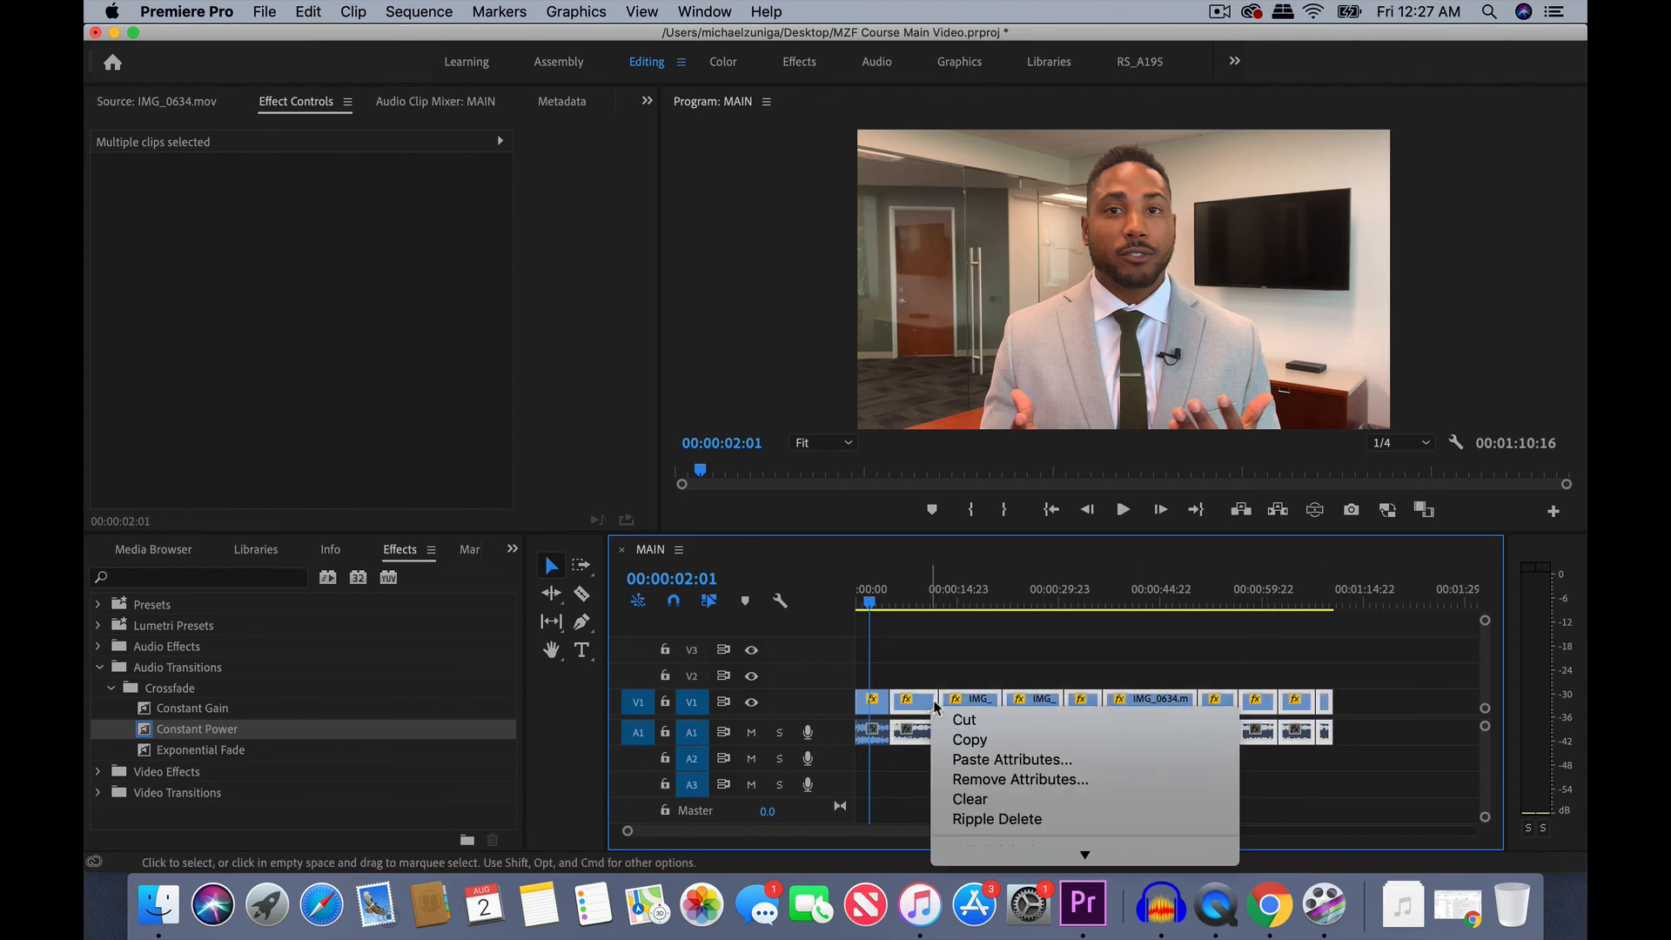
{"action": "left_click", "coordinate": [966, 757]}
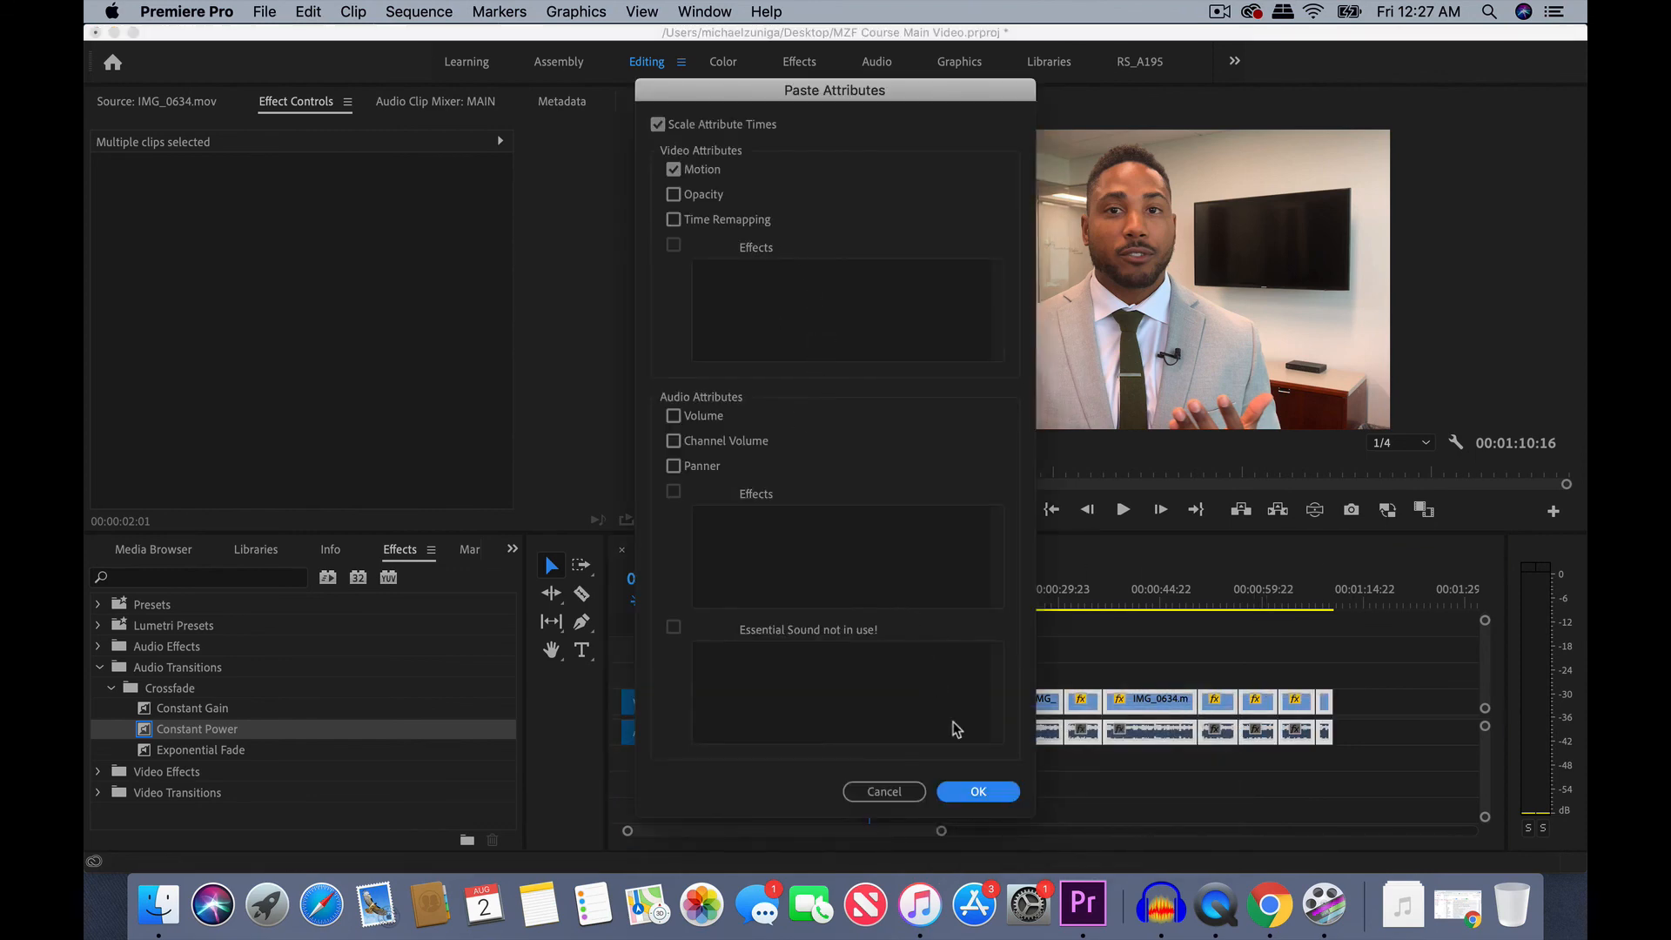
{"action": "left_click", "coordinate": [978, 791]}
- Scrub through the sequence to 00:01:02:23 and play from there to check the framing of the updated clips
{"action": "left_click_drag", "start_coordinate": [1001, 594], "coordinate": [1282, 597]}
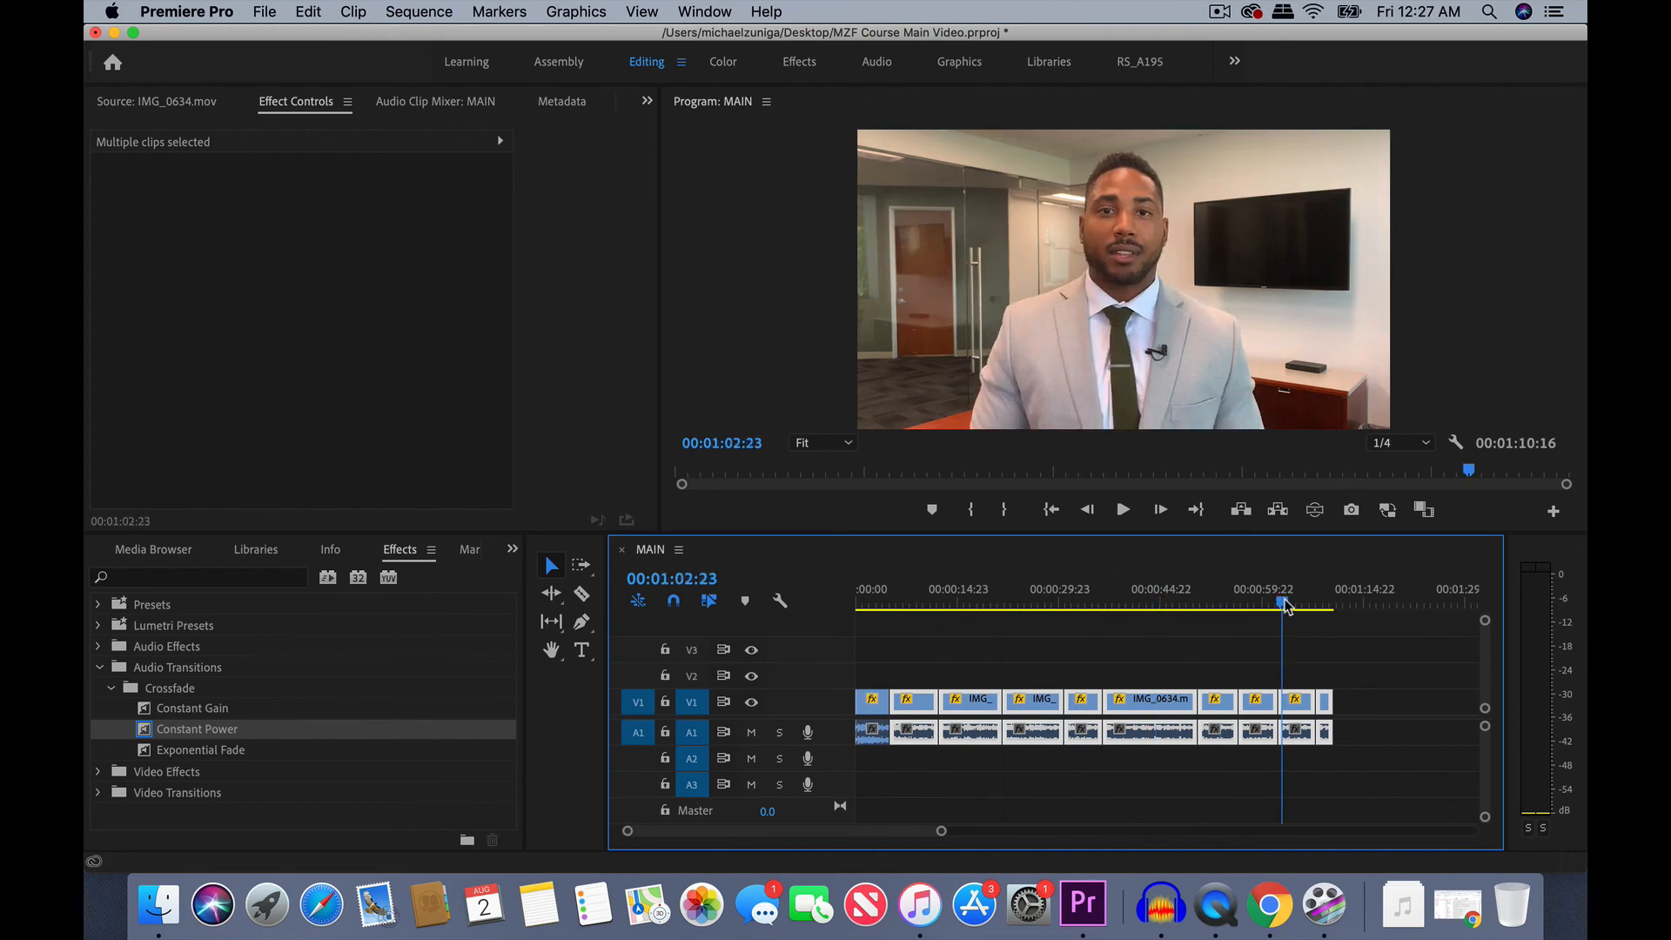
{"action": "key", "text": "space"}
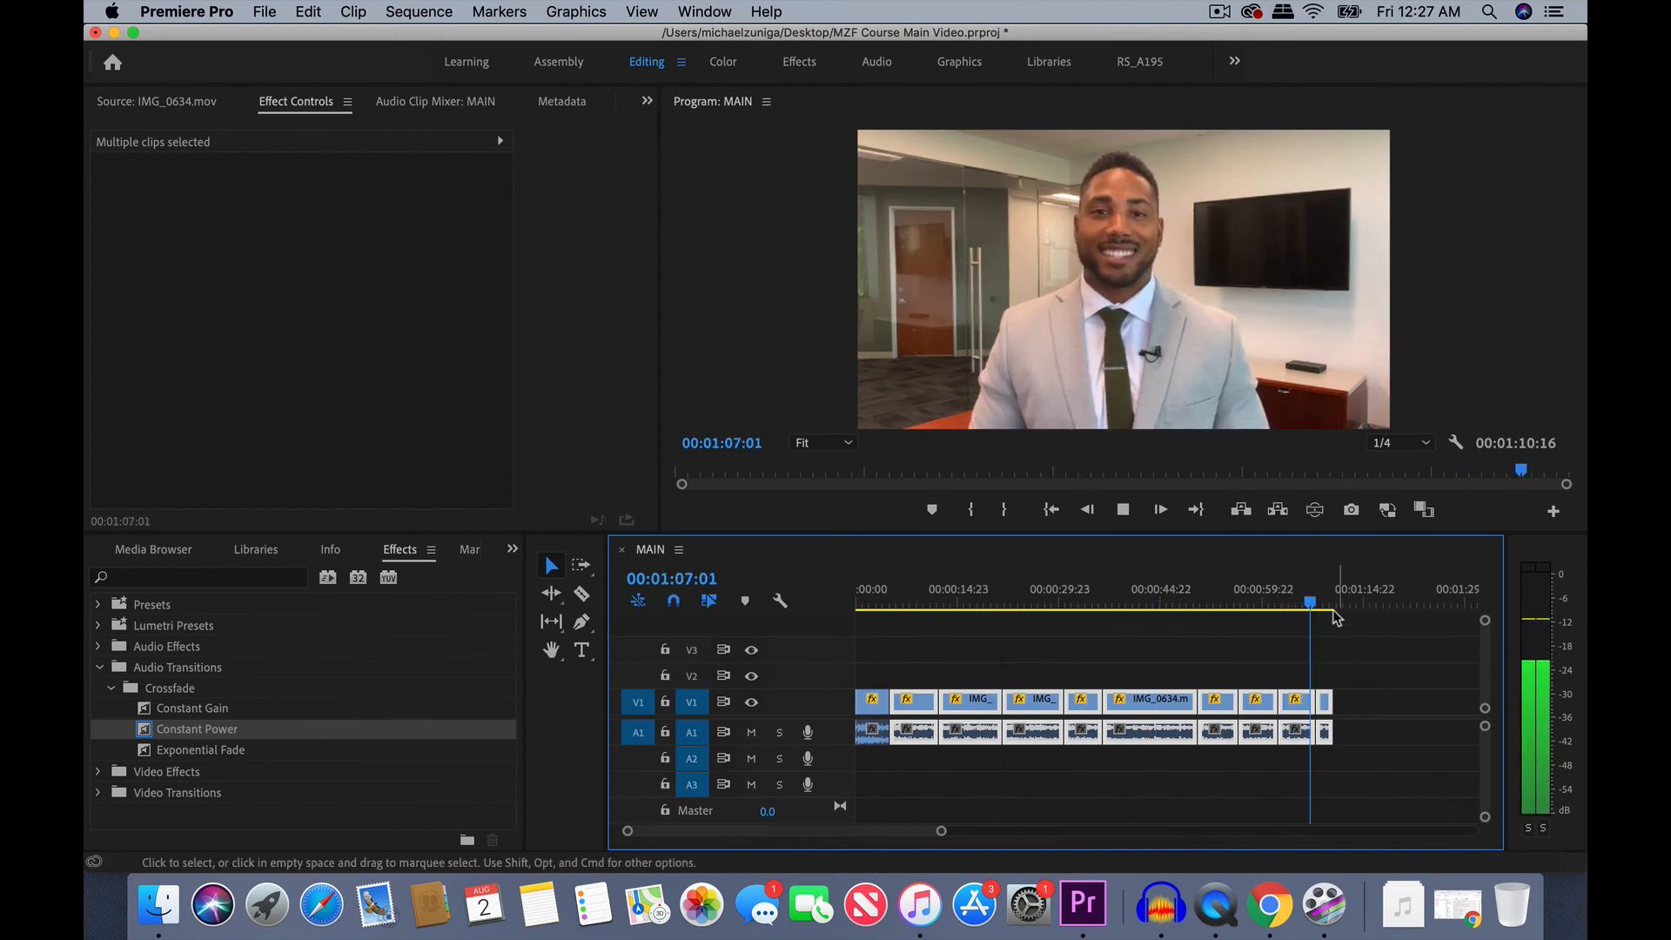